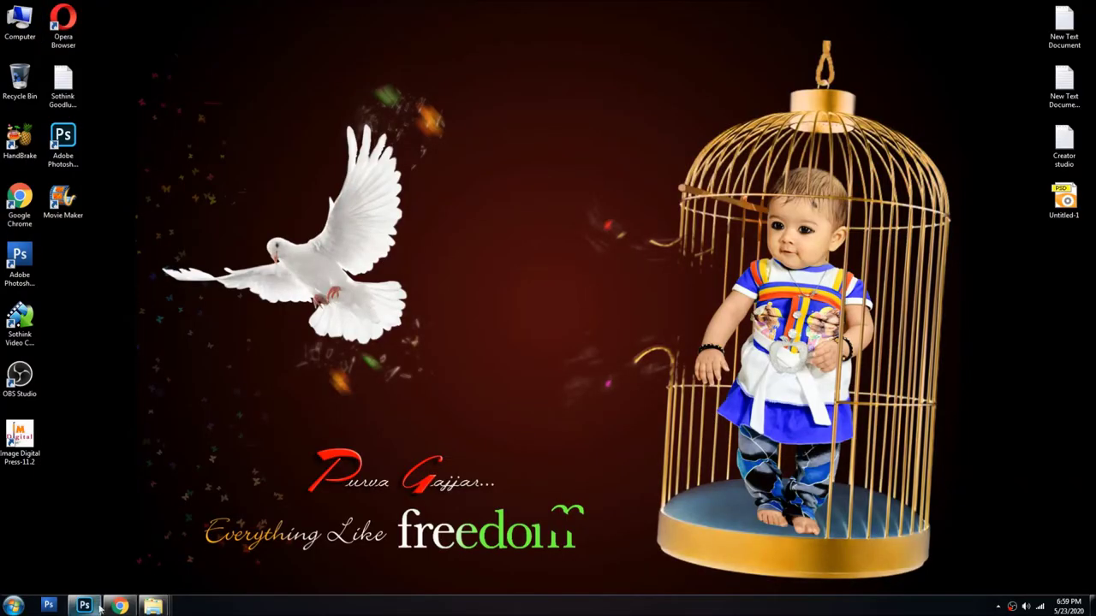
- Open IMG_5720 from the original photos folder in Photoshop by dragging it onto the taskbar
left_click(145, 604)
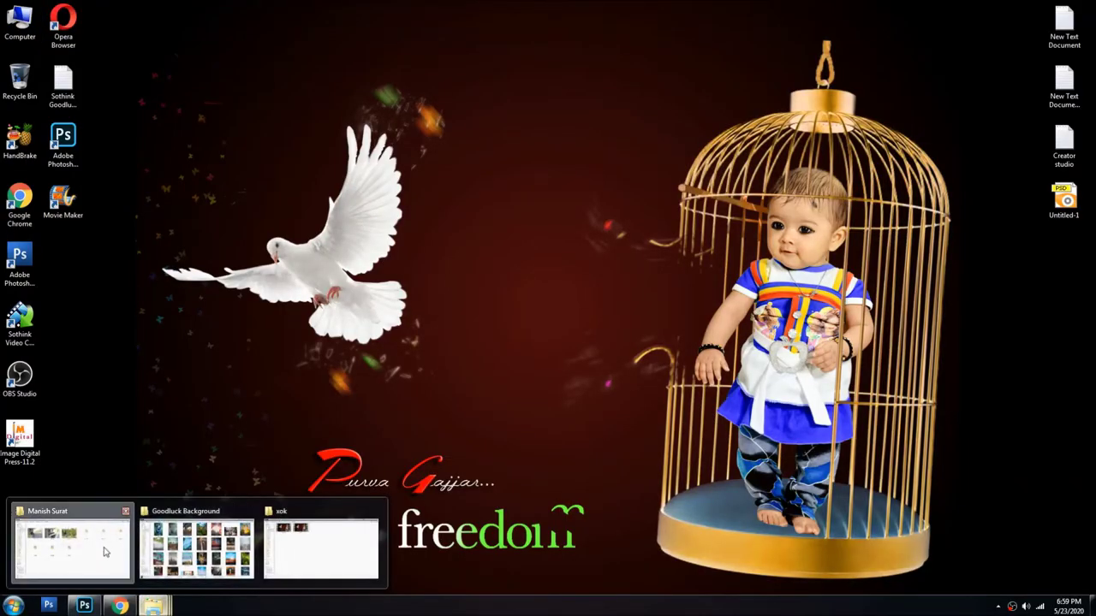
left_click(107, 547)
left_click_drag(197, 130, 380, 313)
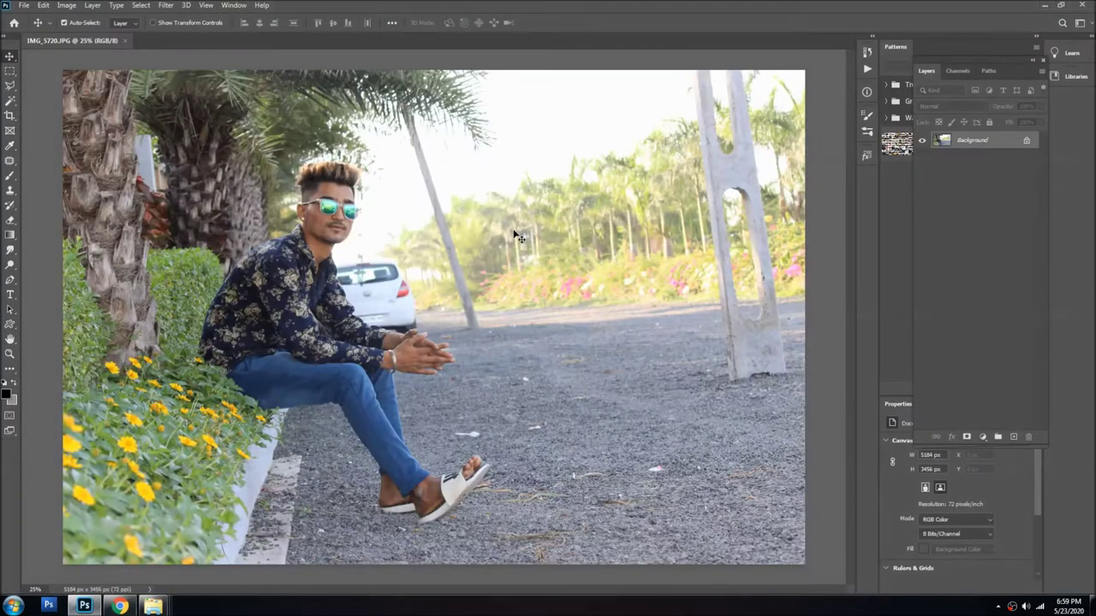
- Switch to full-screen mode and fit the whole photo on screen
key("f")
scroll(406, 192, "up", 5)
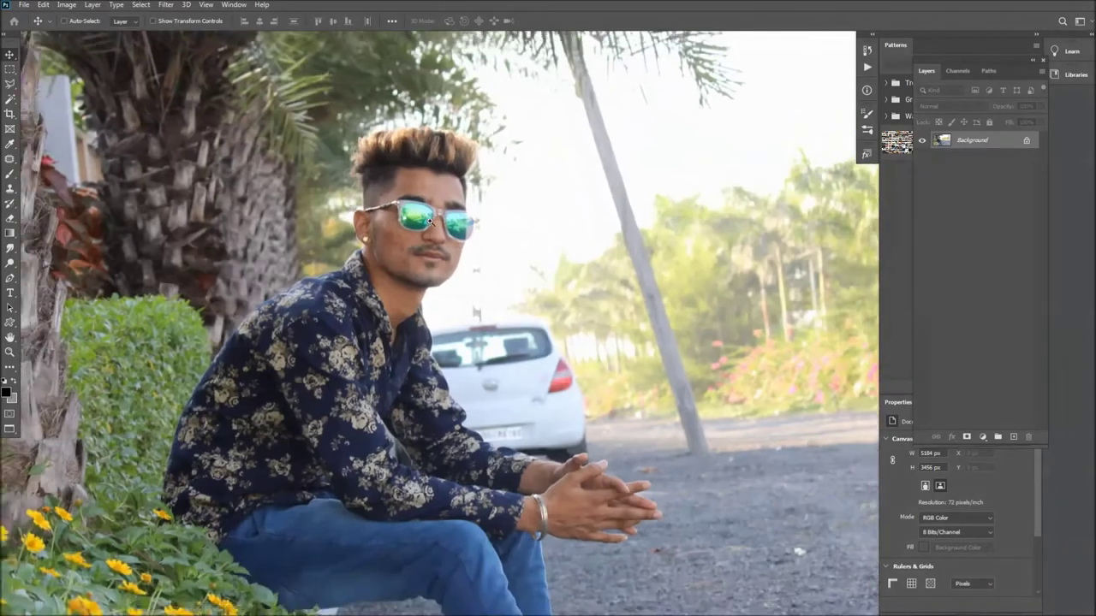
scroll(439, 184, "up", 2)
scroll(434, 181, "down", 2)
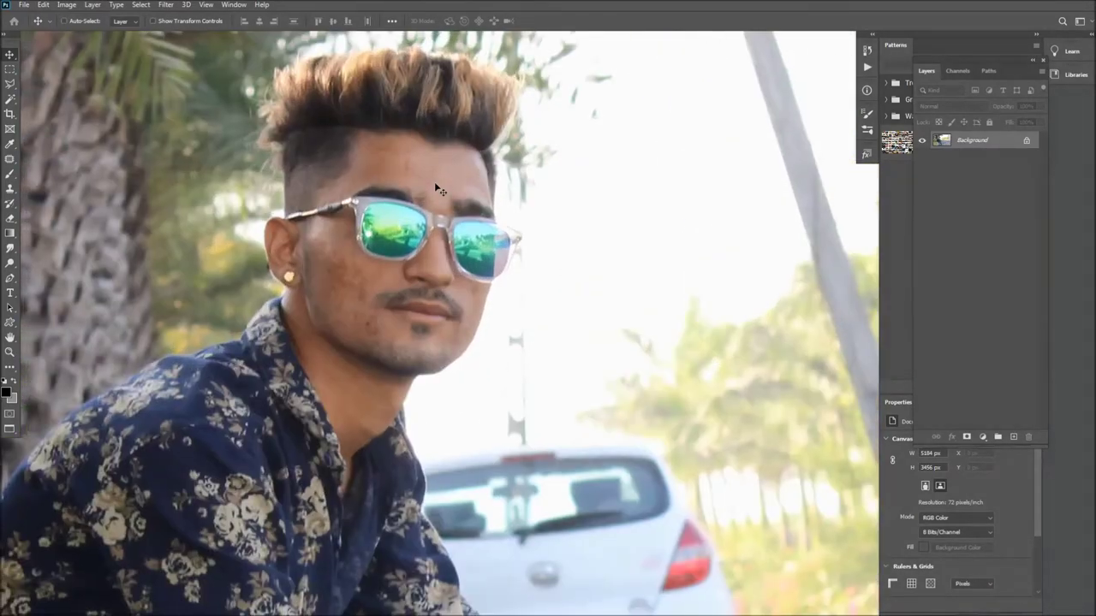
key("ctrl+0")
- Draw a full-height 3101 × 3456 px rectangular selection over the photo's left side
key("m")
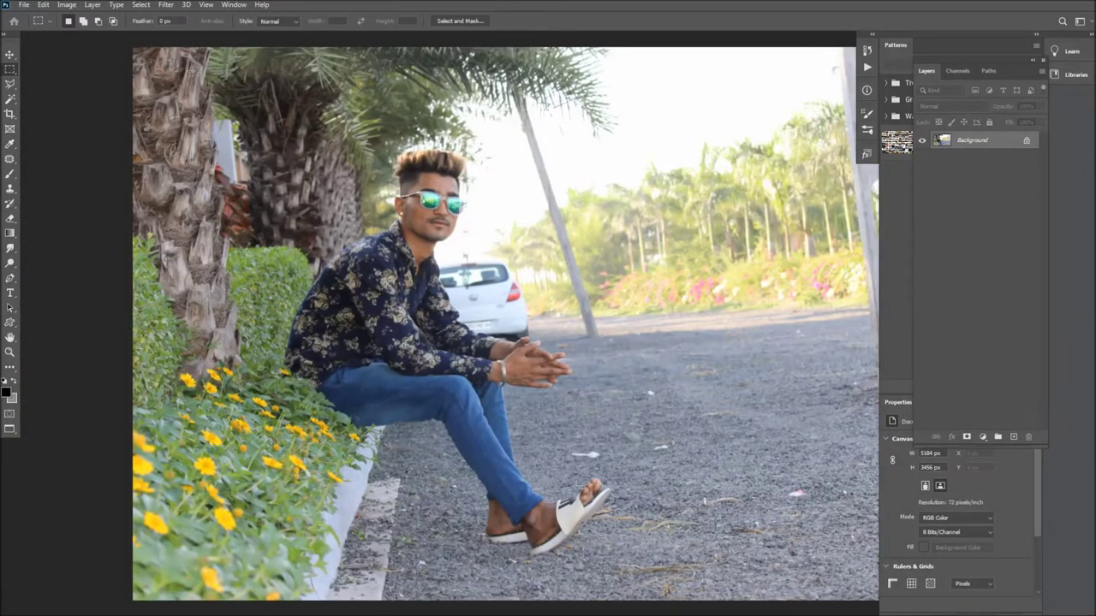
scroll(417, 218, "down", 2)
left_click_drag(162, 63, 632, 570)
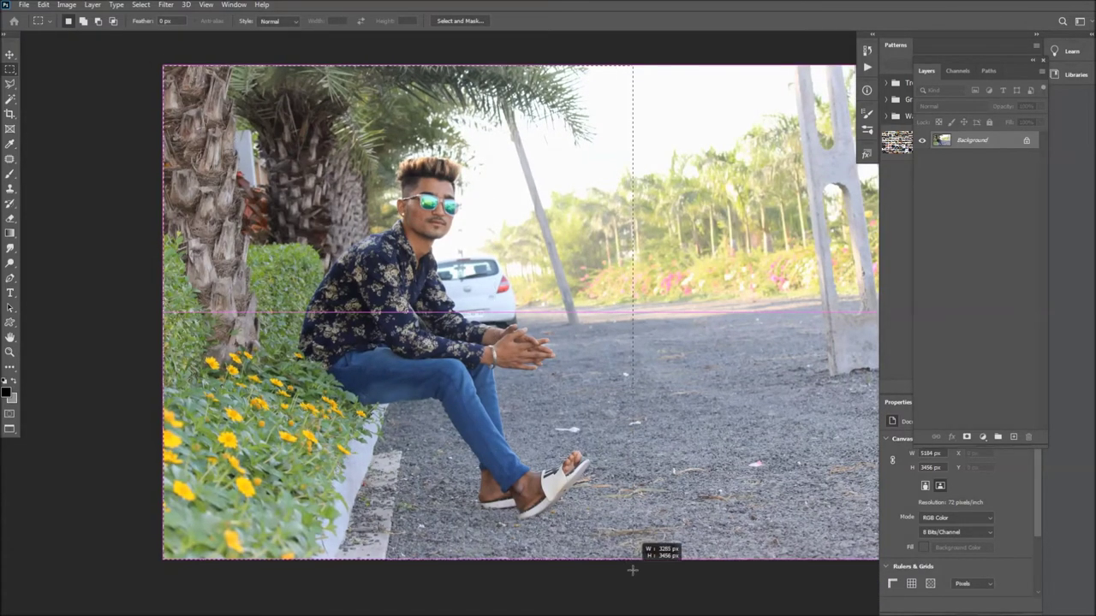
left_click_drag(631, 570, 626, 570)
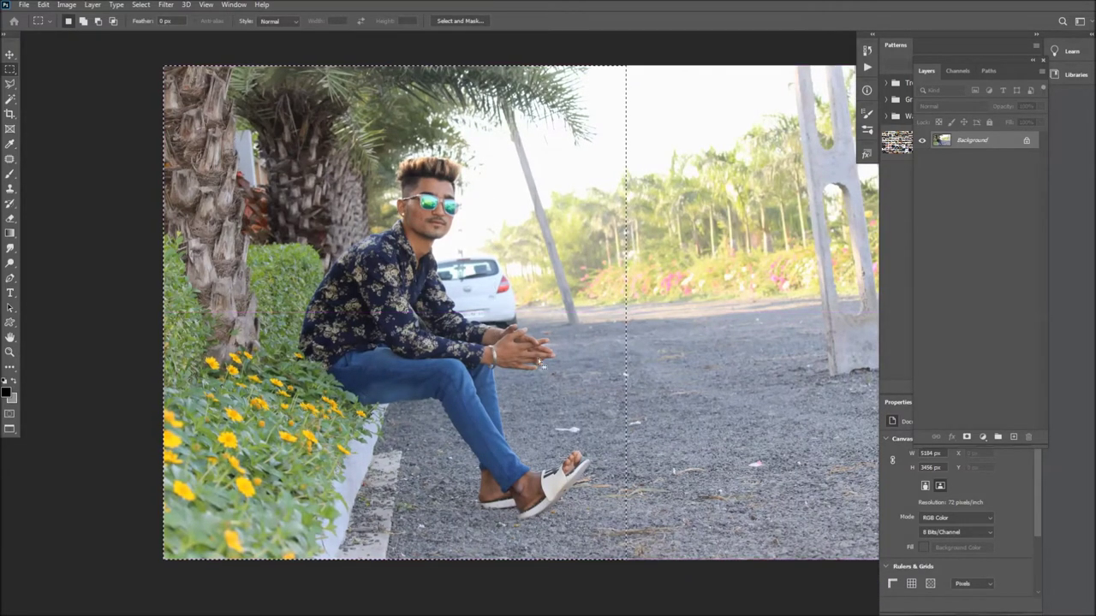
scroll(505, 295, "down", 3)
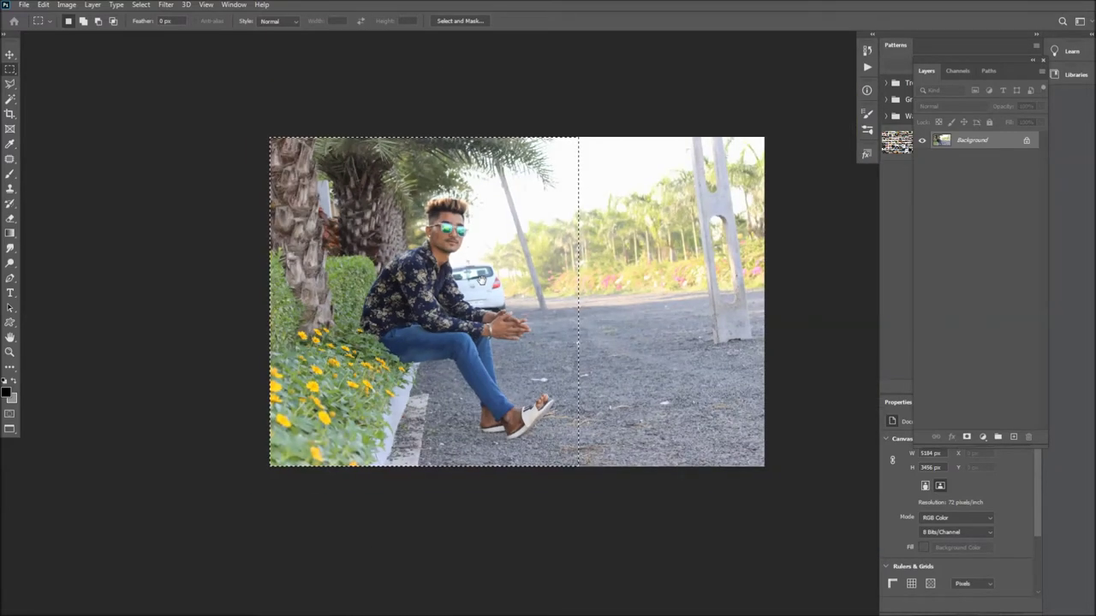
left_click(269, 97)
left_click_drag(269, 98, 687, 499)
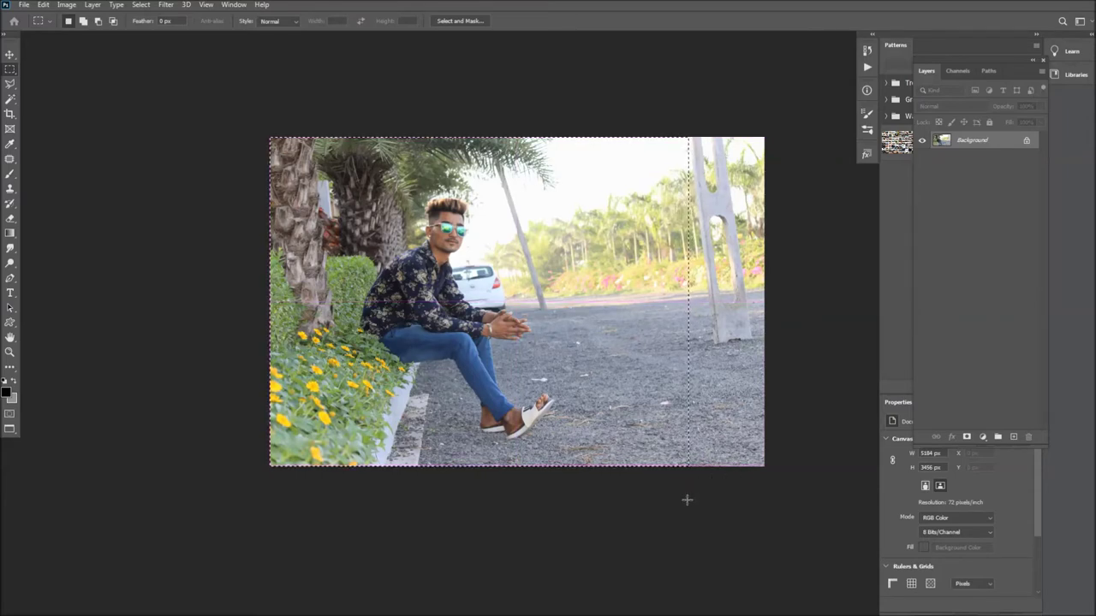
key("ctrl+plus")
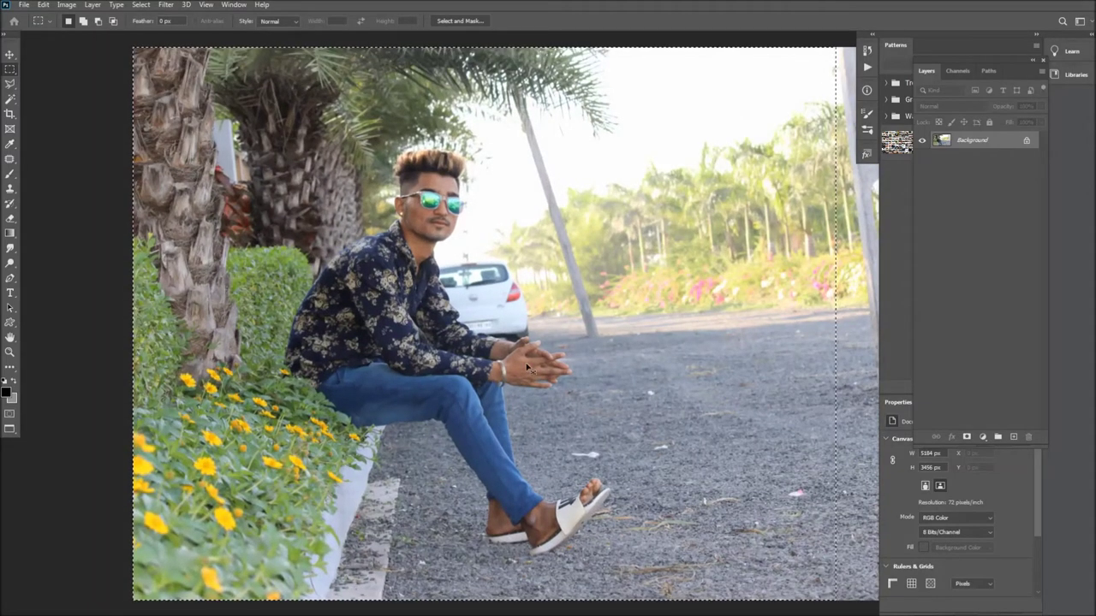
scroll(447, 272, "down", 3)
left_click_drag(258, 138, 555, 513)
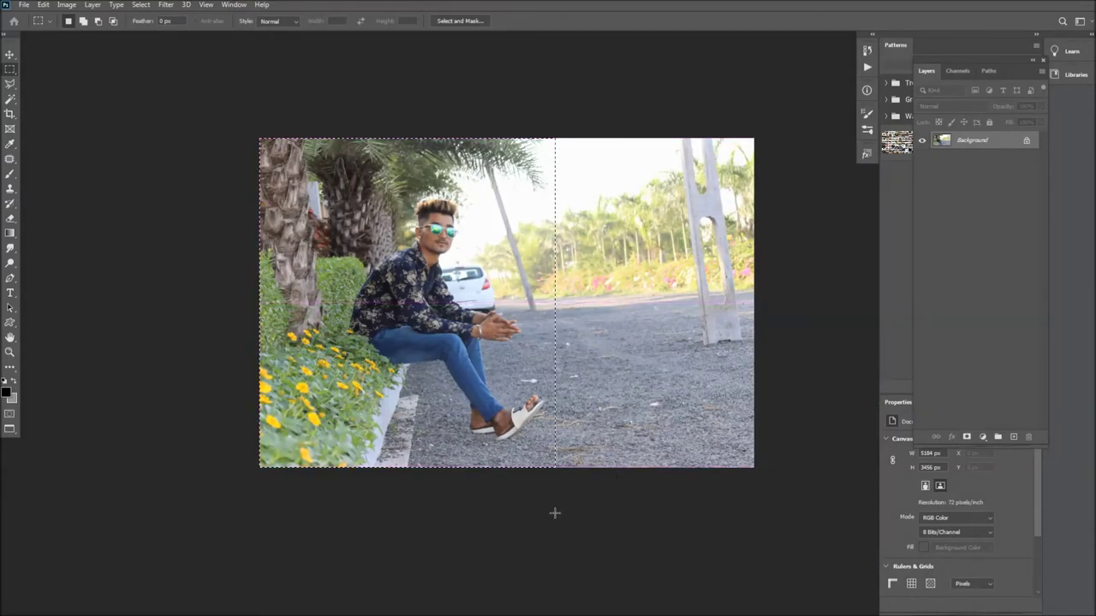
scroll(555, 514, "up", 3)
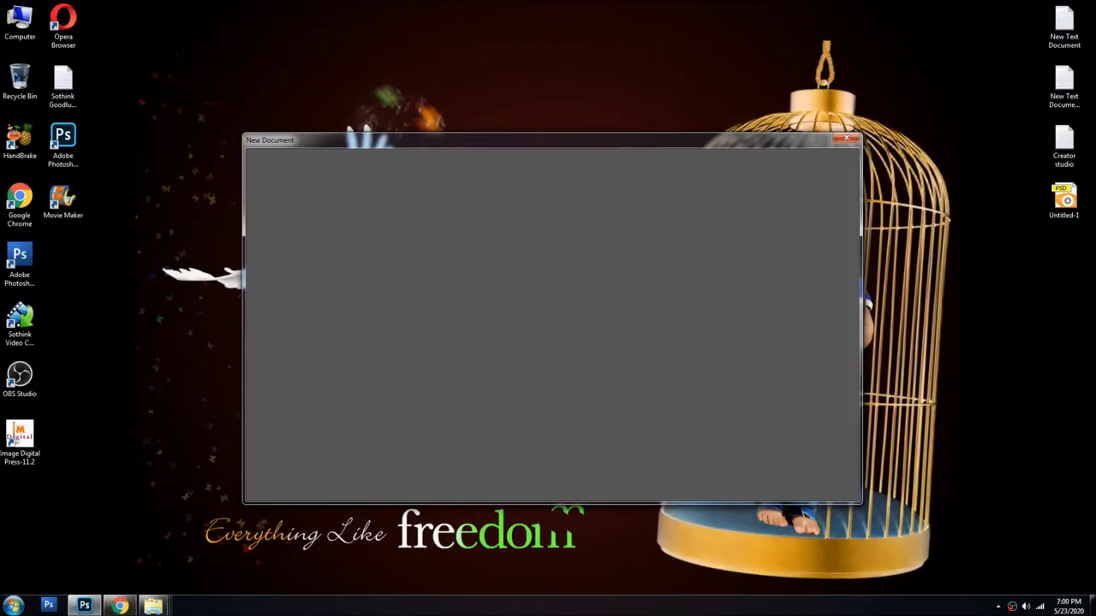
- Confirm the new 3101 × 3456 px document and bring blank Untitled-1 into view
left_click(846, 138)
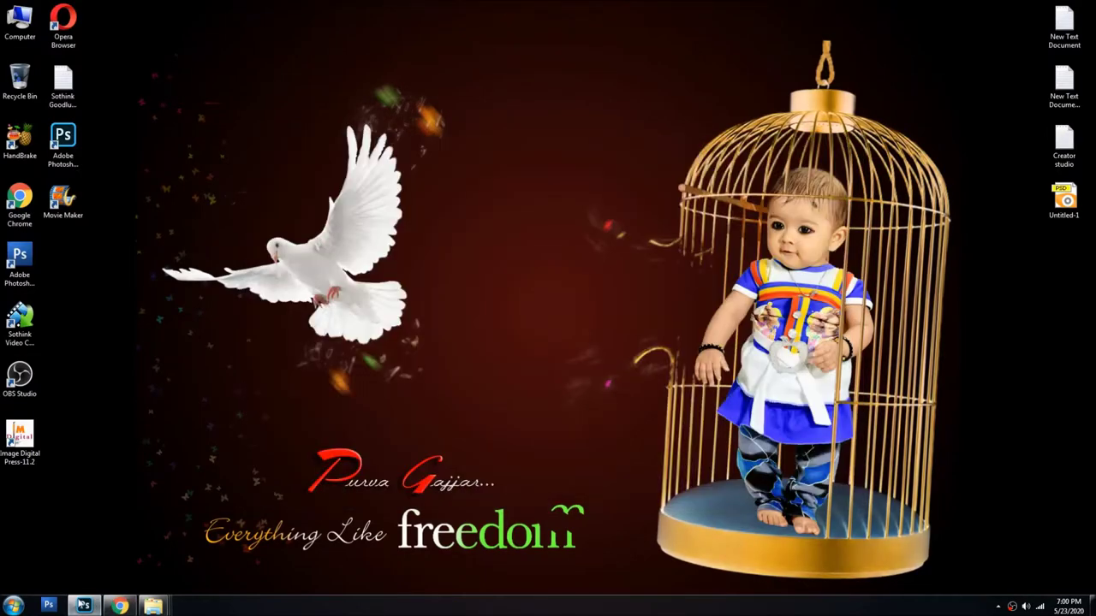
left_click(84, 606)
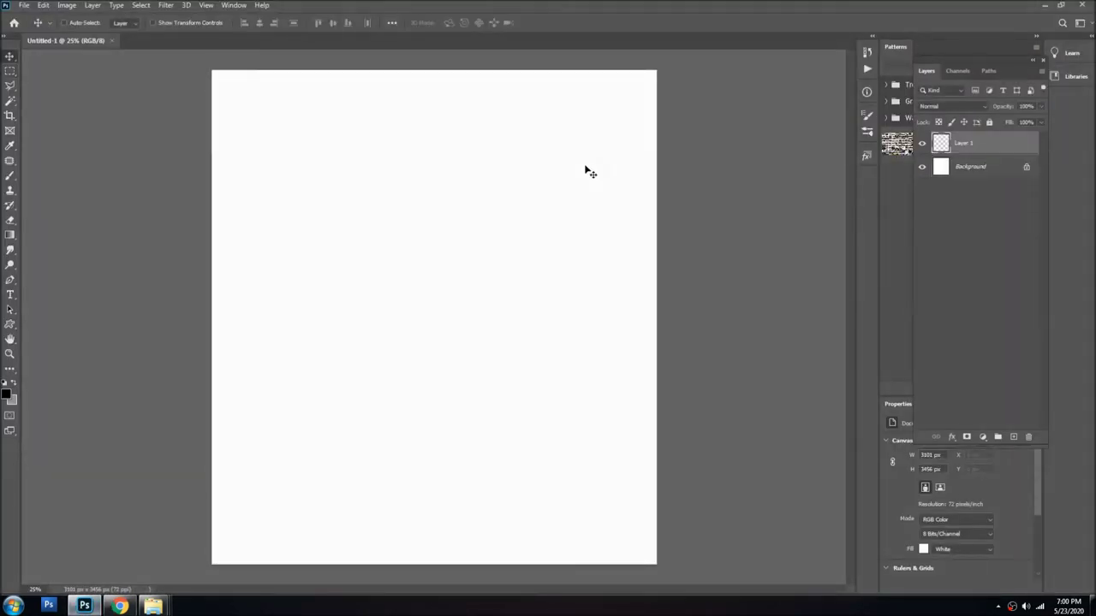
- Paste the seated-man photo into Untitled-1 and merge it into one background layer
key("ctrl+v")
key("ctrl+t")
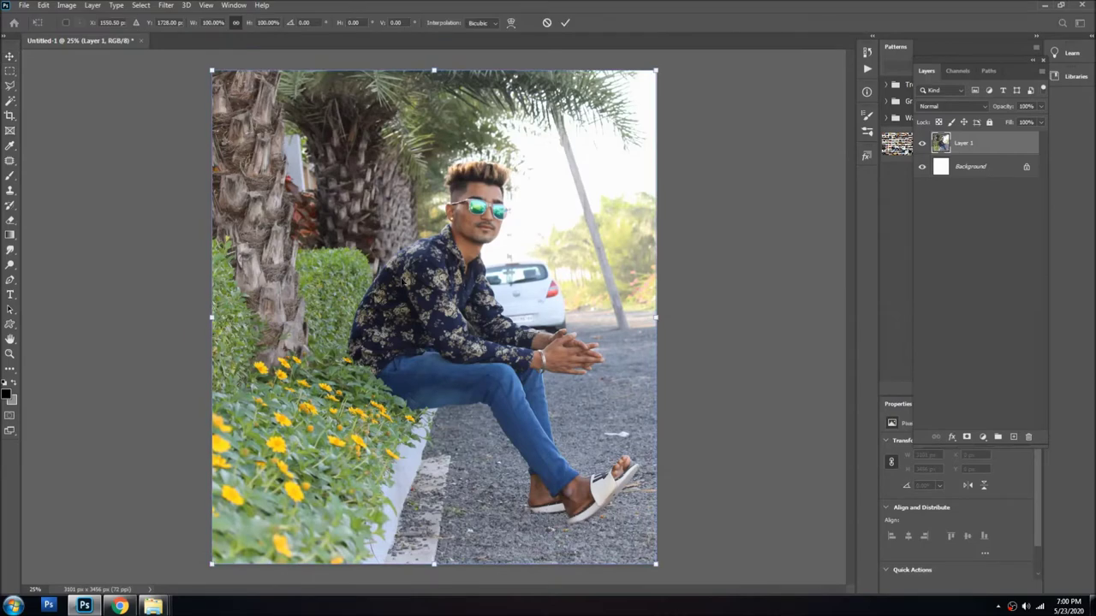
key("Return")
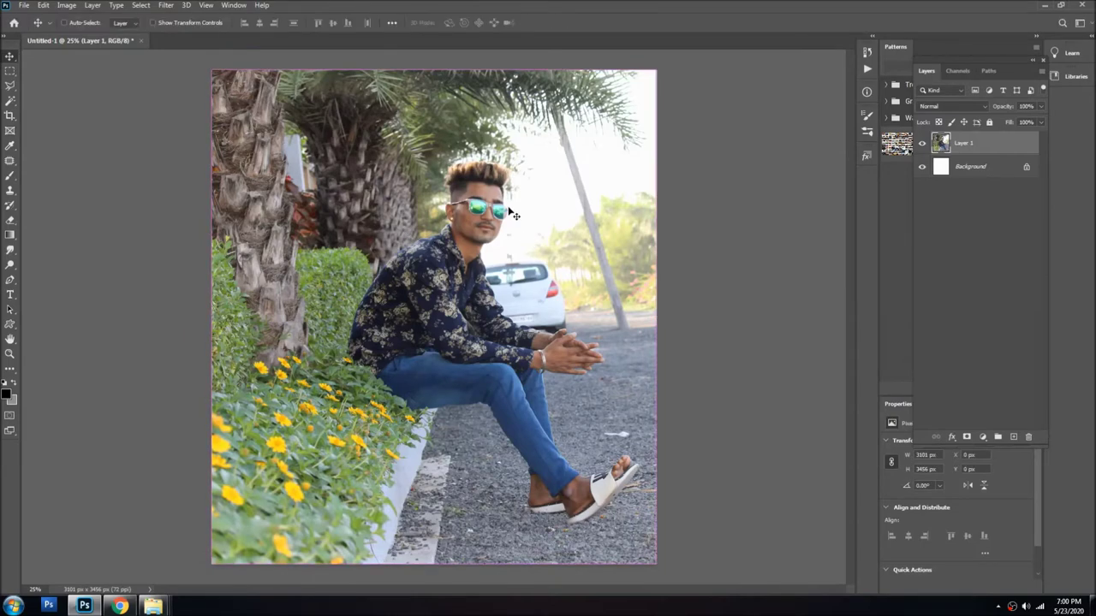
key("ctrl+e")
key("ctrl+0")
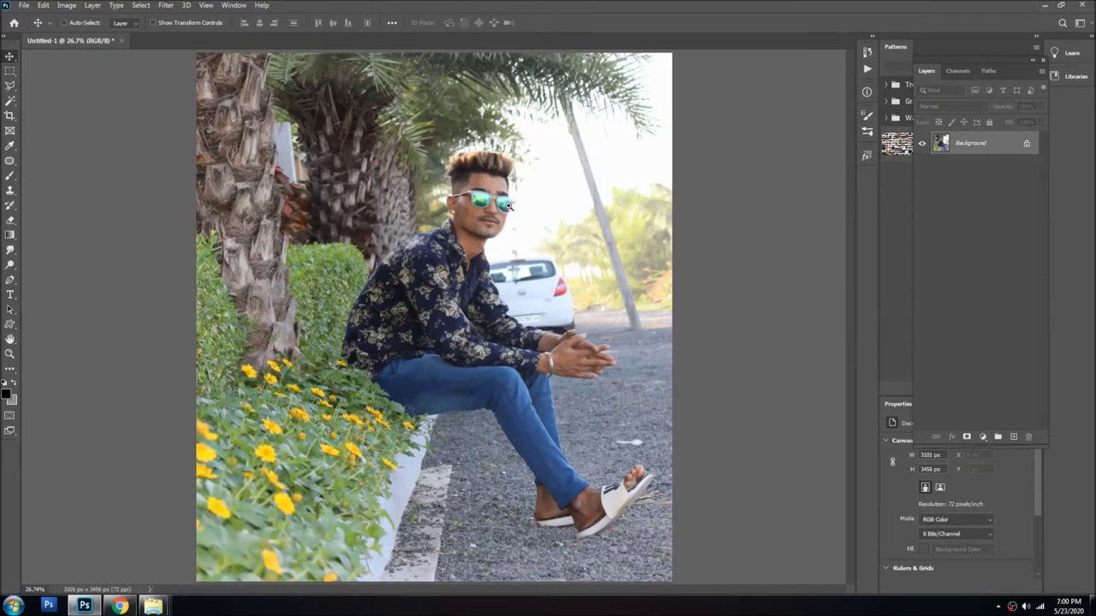
- Fit the view and bring up the Save As dialog
scroll(508, 206, "up", 3)
key("s")
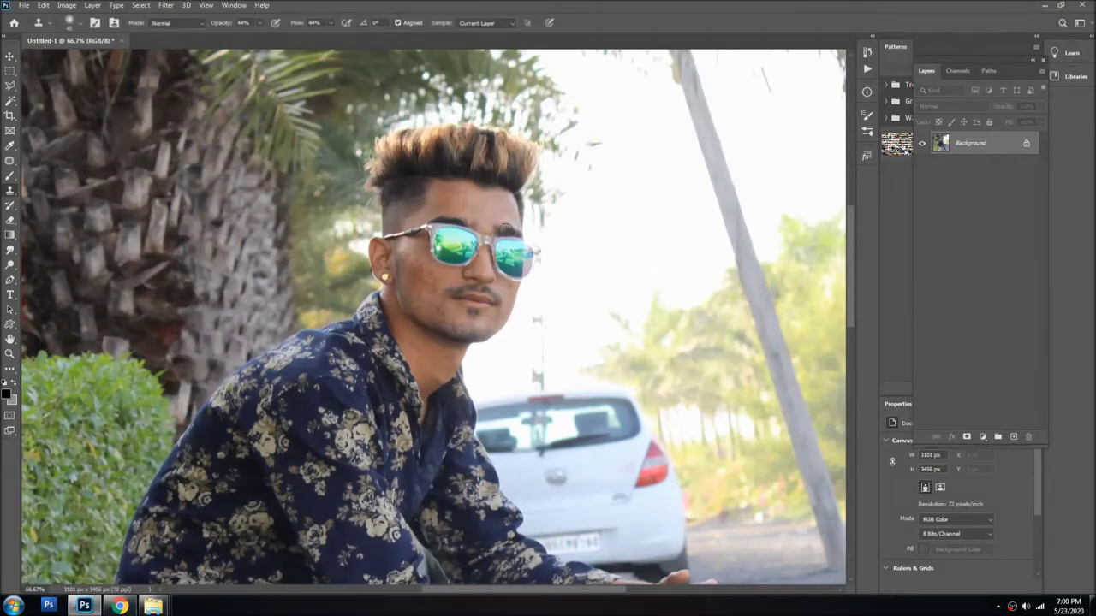
key("v")
key("ctrl+shift+s")
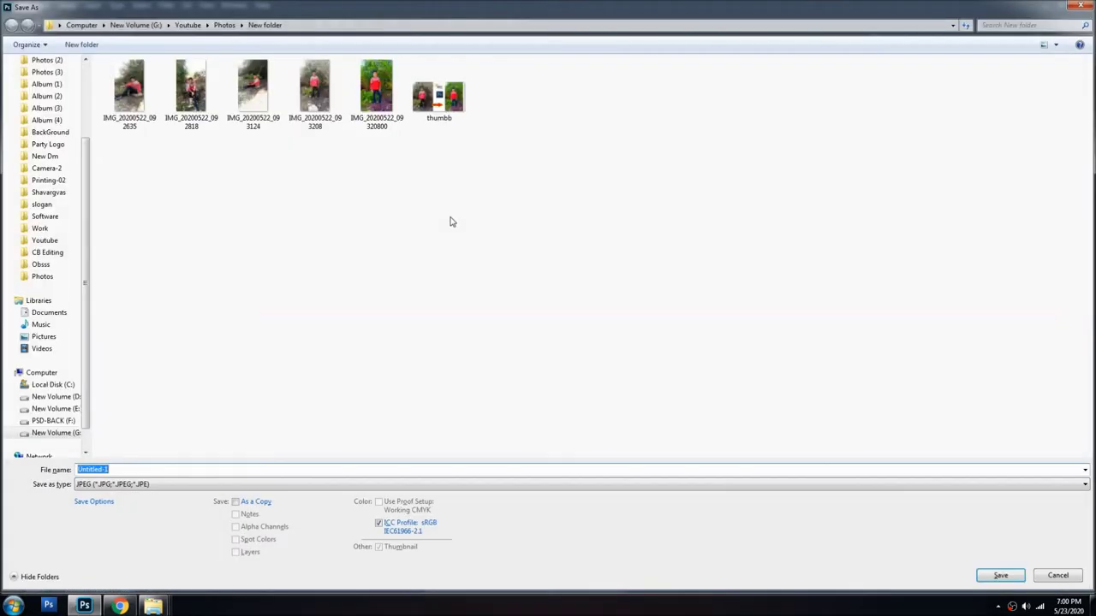
- Save the portrait as 010.jpg in the original photos folder at JPEG quality 12
left_click(384, 331)
key("BackSpace")
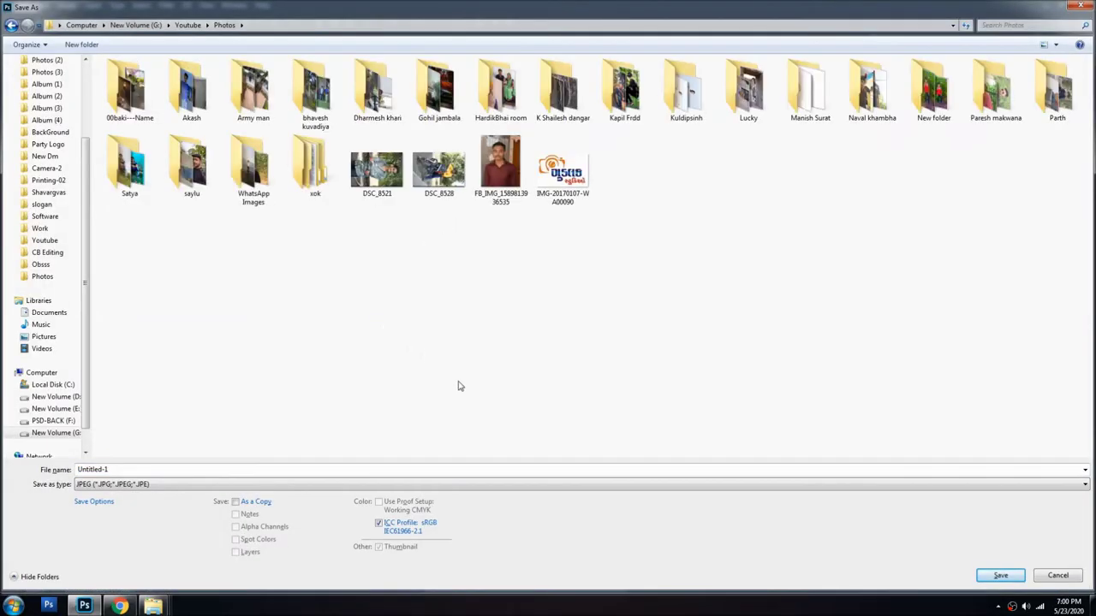
key("m")
double_click(829, 102)
left_click(151, 469)
type("01")
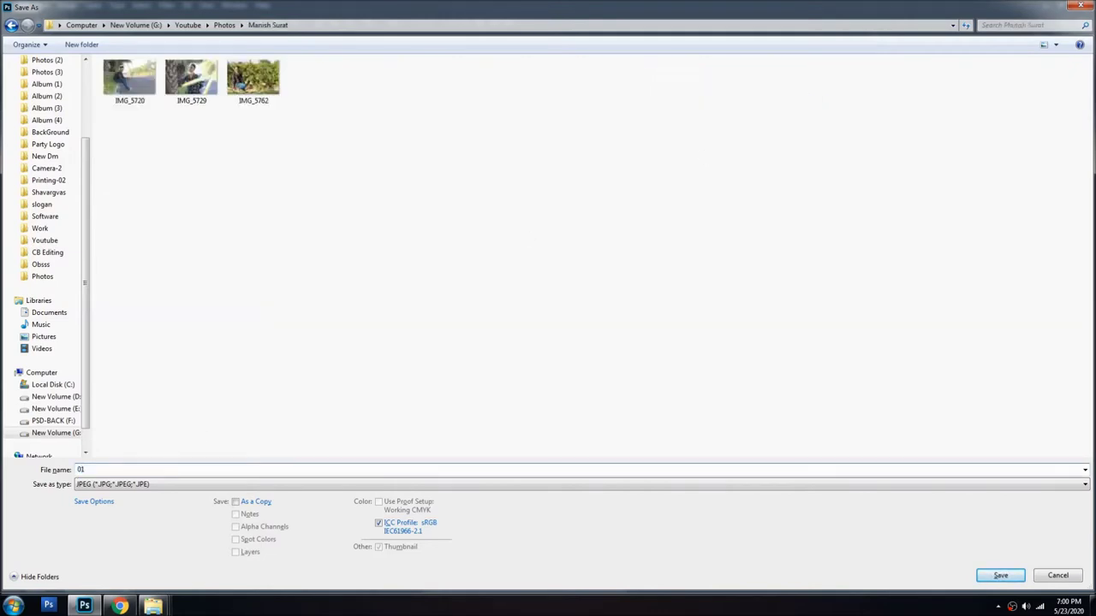
key("Return")
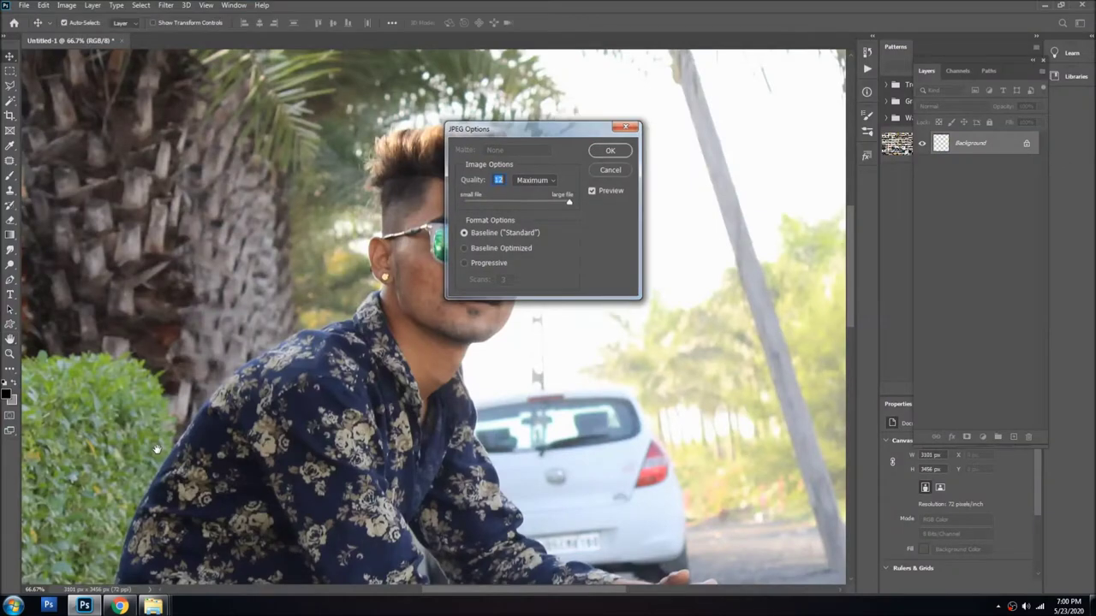
key("Return")
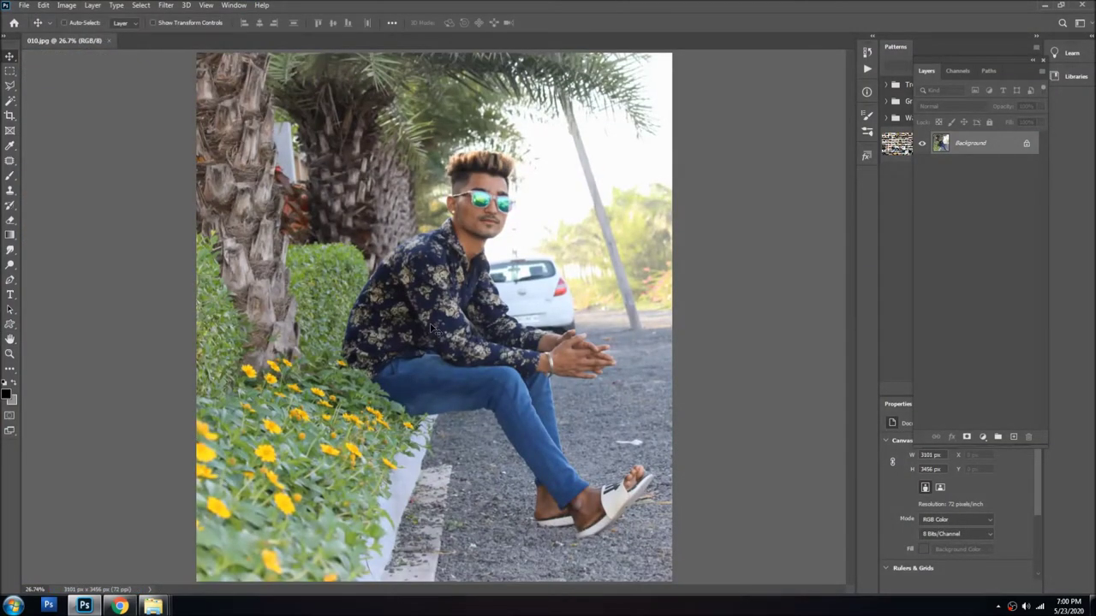
- Clone sampled clean skin over blemishes across the forehead and around the brows
scroll(489, 149, "up", 5)
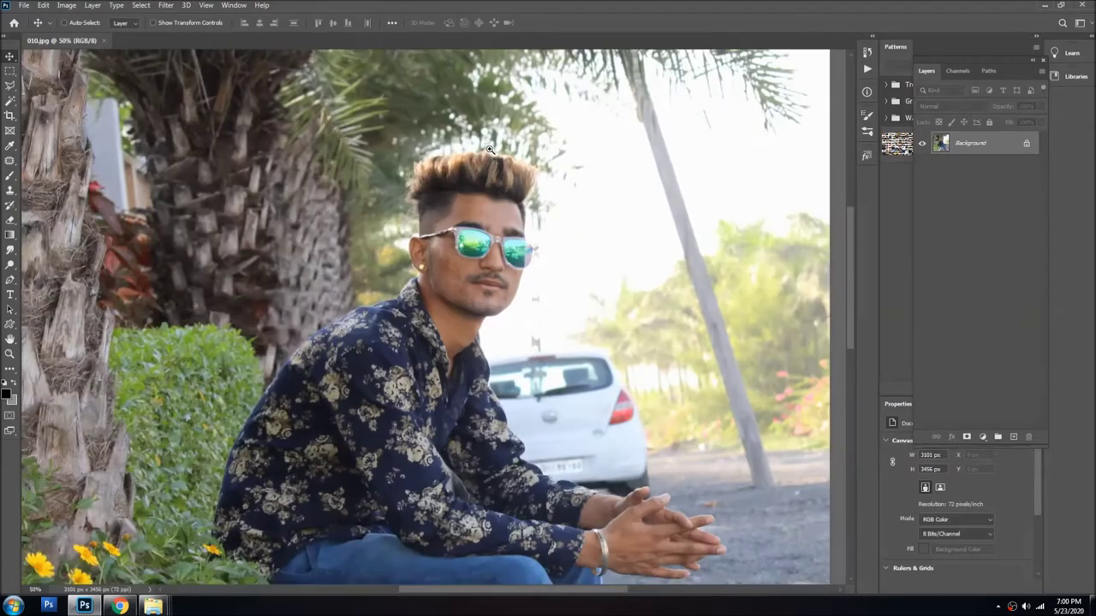
key("s")
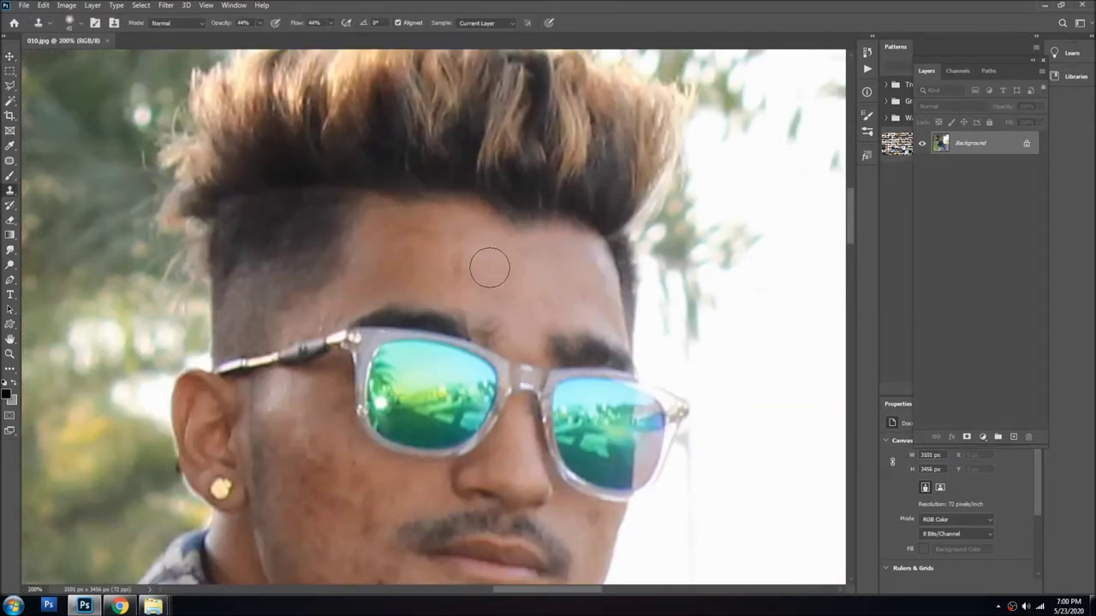
mouse_move(445, 257)
left_mouse_down()
mouse_move(421, 258)
mouse_move(410, 229)
left_mouse_up()
left_click(491, 256, "alt")
mouse_move(479, 265)
left_mouse_down()
mouse_move(360, 273)
mouse_move(382, 220)
left_mouse_up()
mouse_move(448, 233)
left_mouse_down()
mouse_move(500, 292)
mouse_move(548, 293)
left_mouse_up()
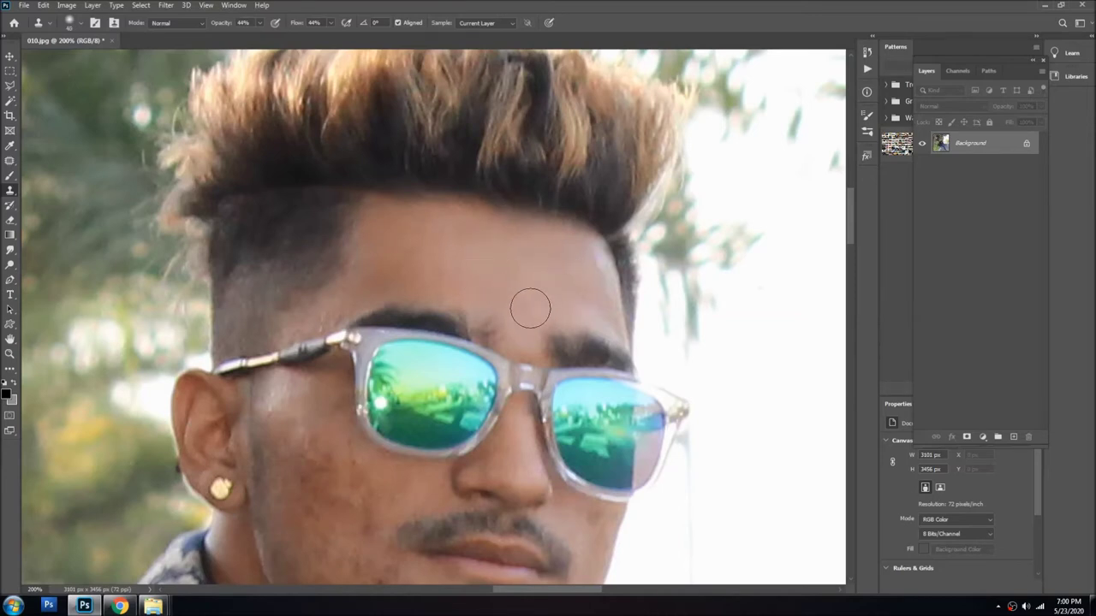
mouse_move(540, 299)
left_mouse_down()
mouse_move(588, 287)
mouse_move(441, 241)
mouse_move(367, 272)
left_mouse_up()
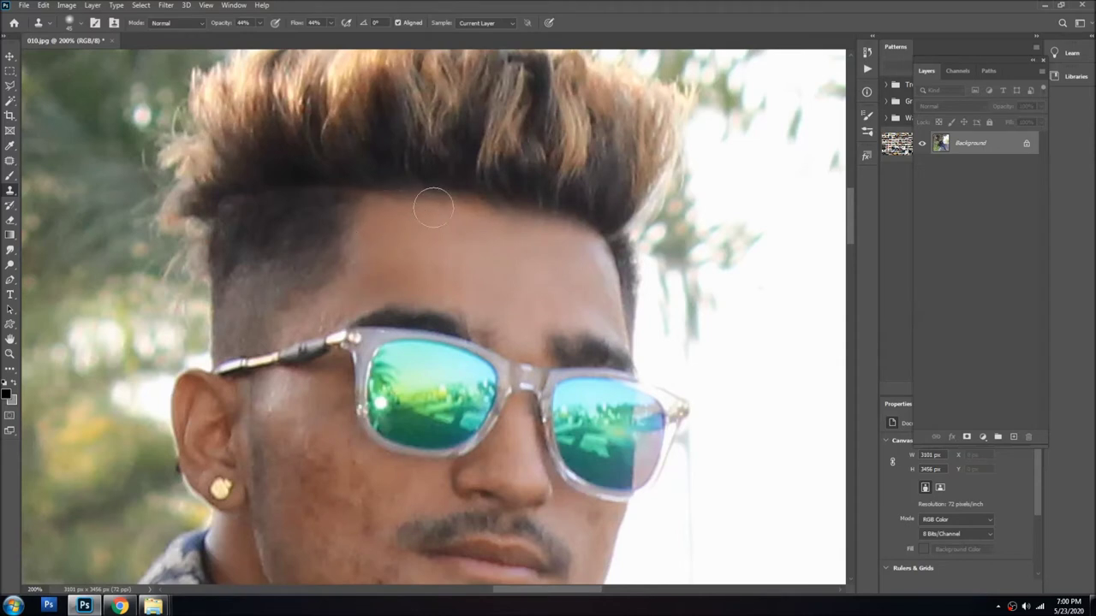
left_click_drag(513, 232, 561, 234)
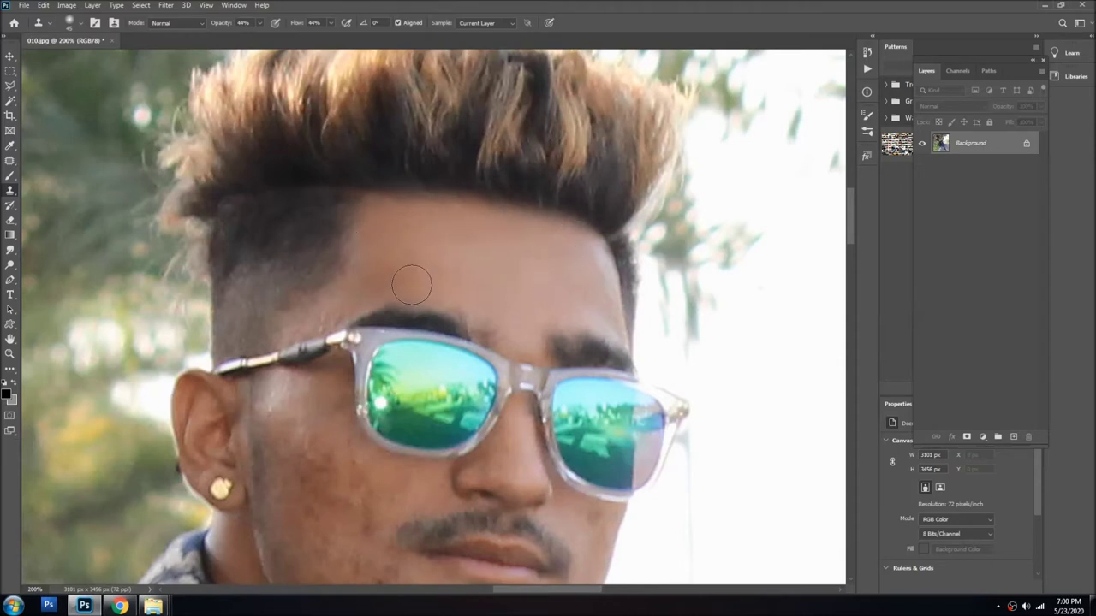
left_click_drag(372, 372, 421, 268)
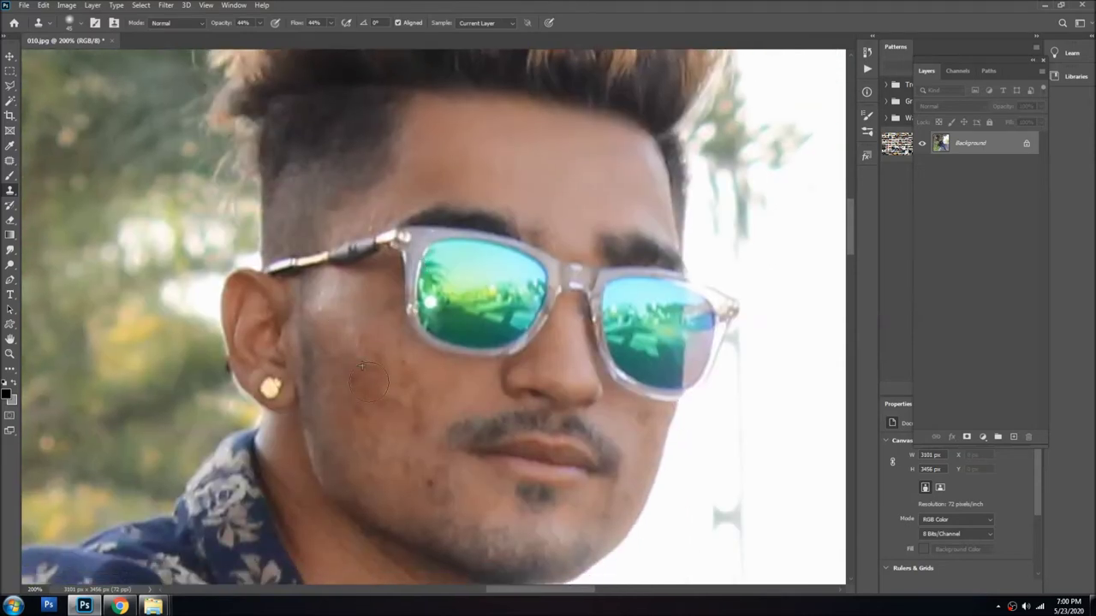
scroll(369, 376, "down", 2)
- Select the Dodge tool and make its brush much larger
key("o")
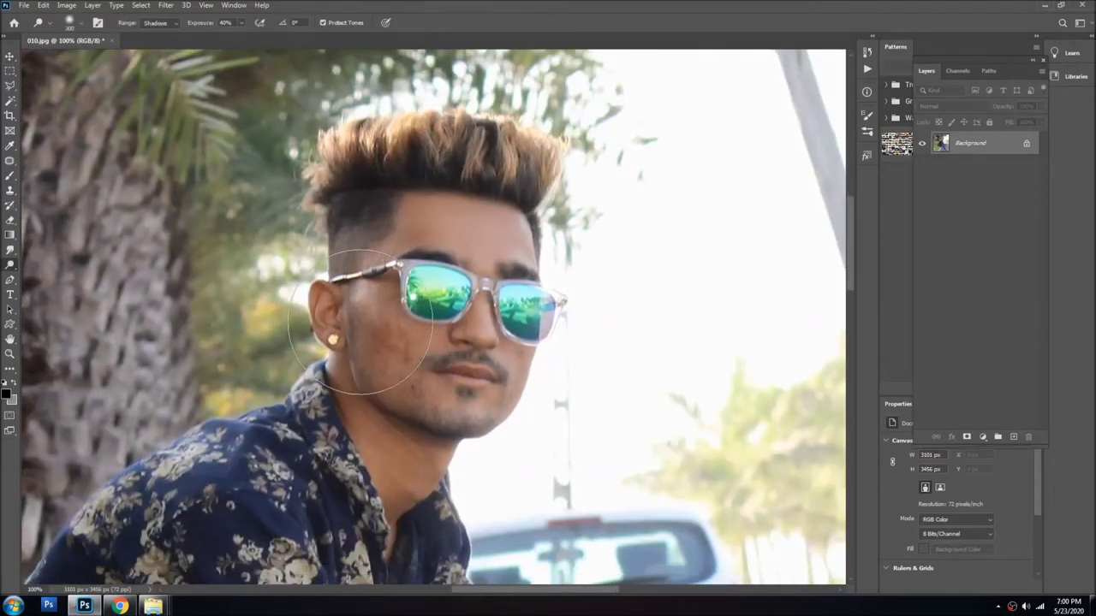
right_click(15, 268)
left_click(47, 271)
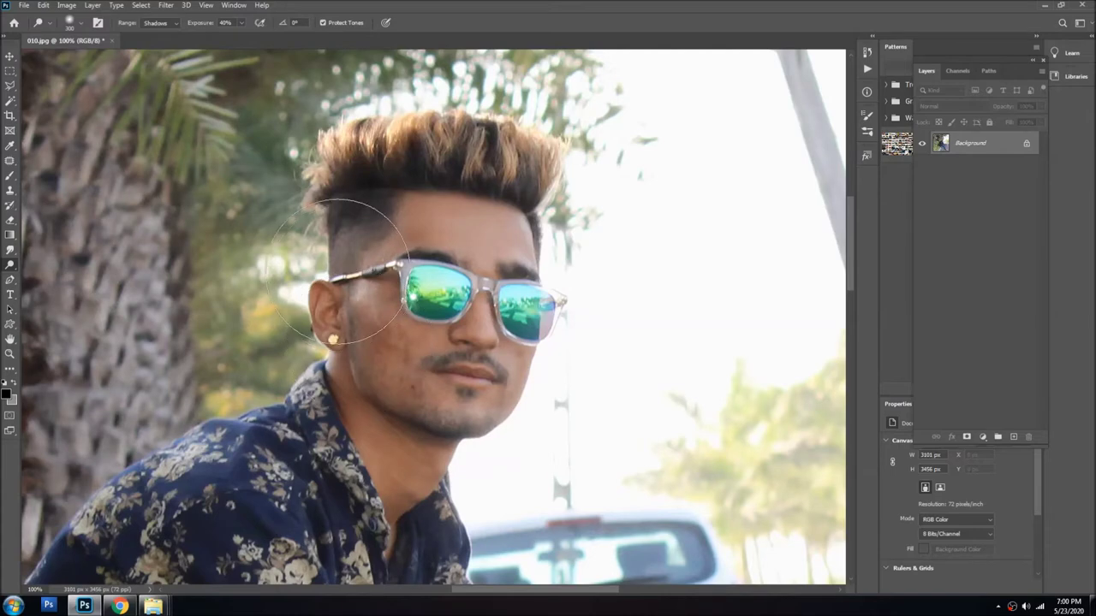
key("bracketright")
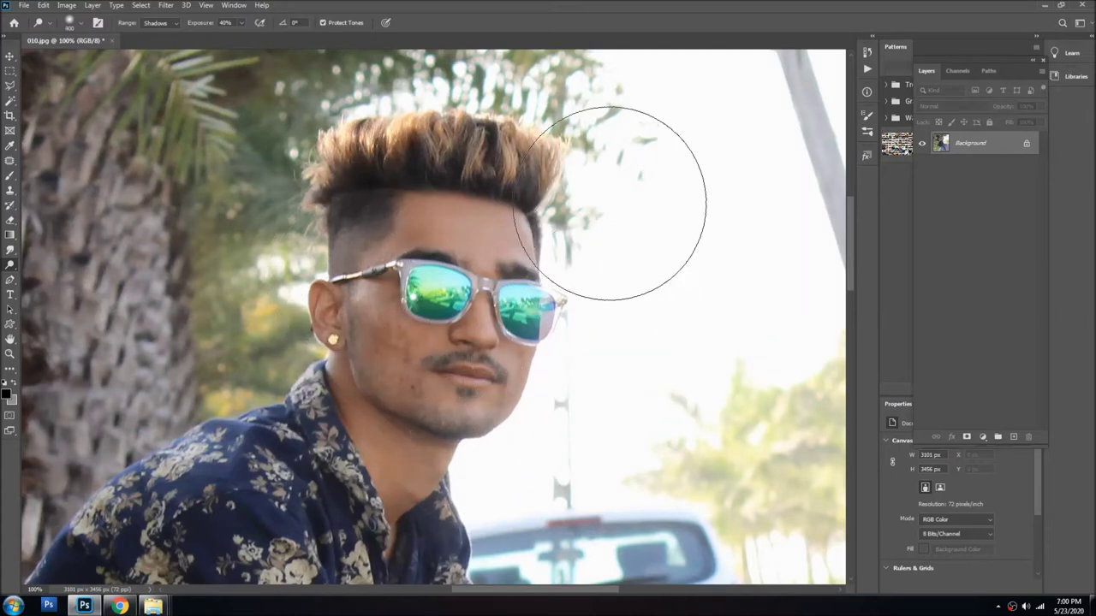
- Clone clean skin over the cheek near the ear and the dark chin spot
key("s")
scroll(362, 302, "up", 1)
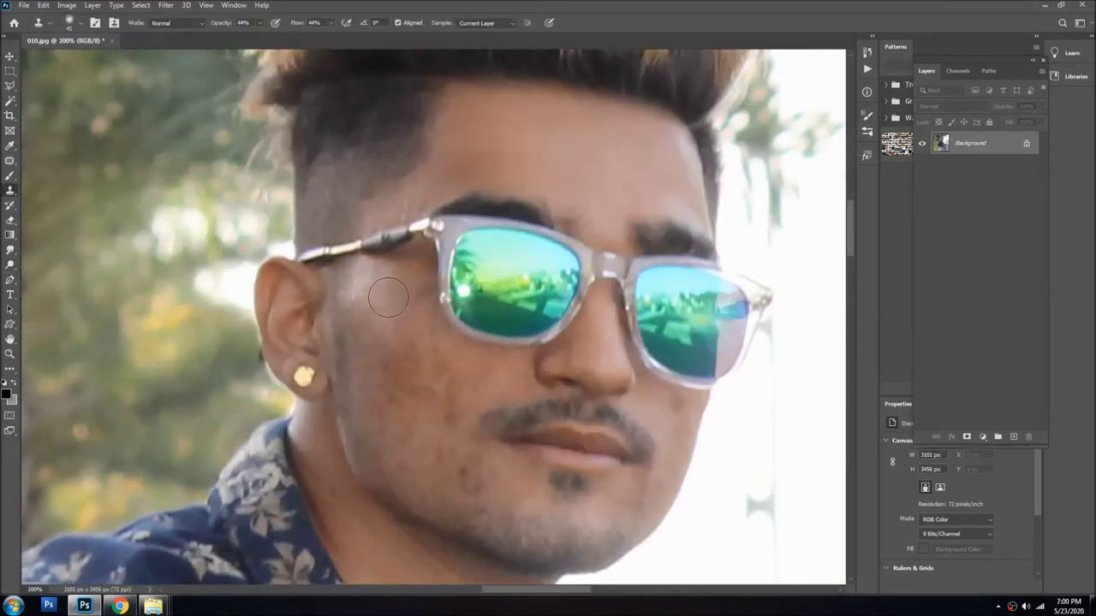
left_click_drag(395, 283, 354, 298)
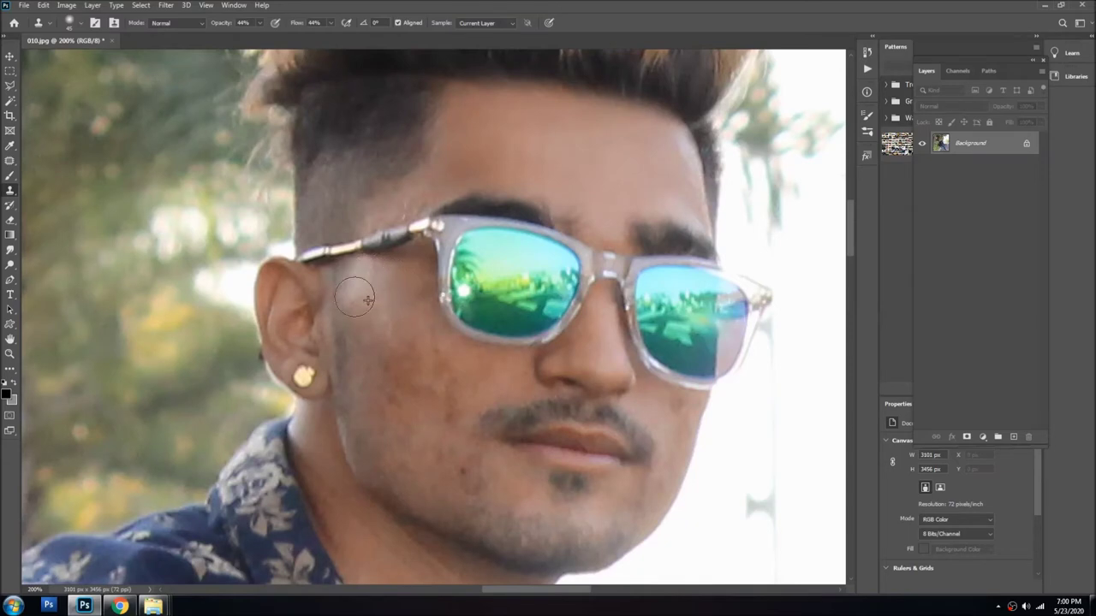
left_click_drag(386, 366, 389, 402)
left_click(404, 326, "alt")
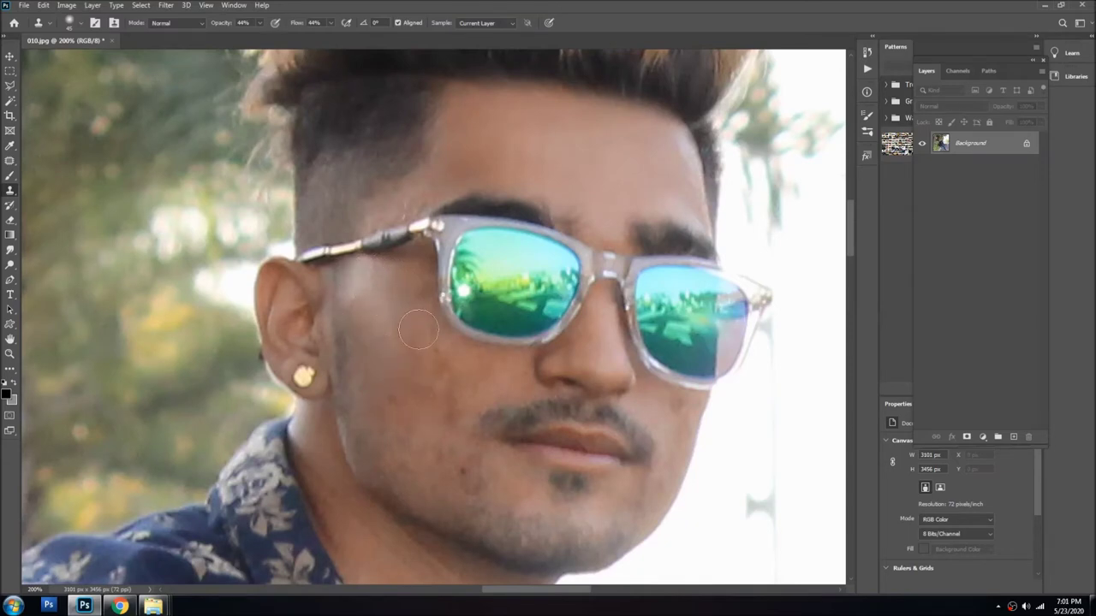
left_click(487, 371, "alt")
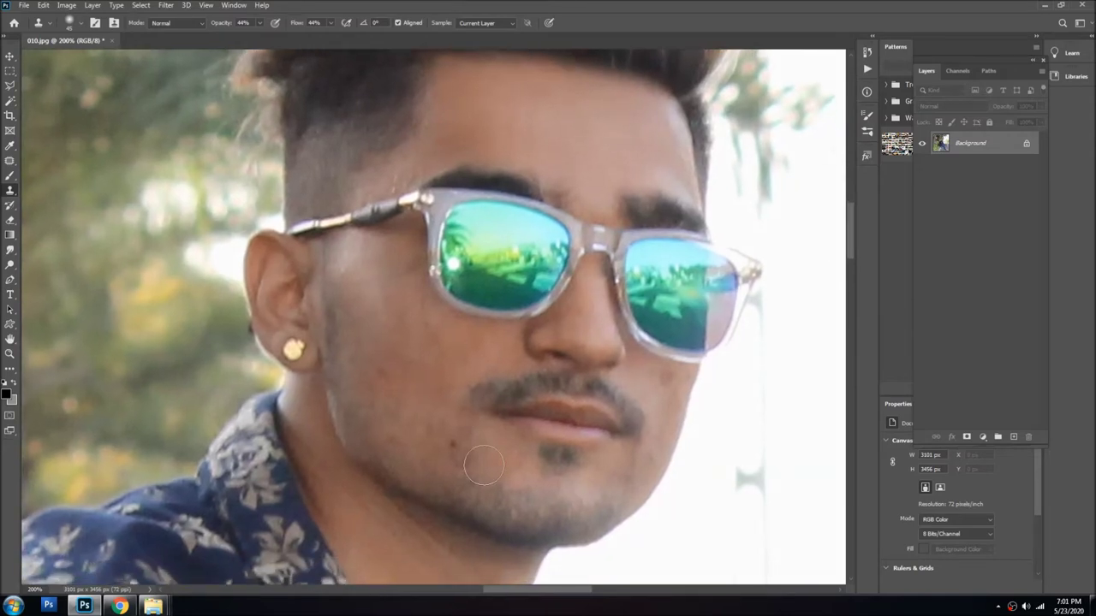
left_click(445, 450)
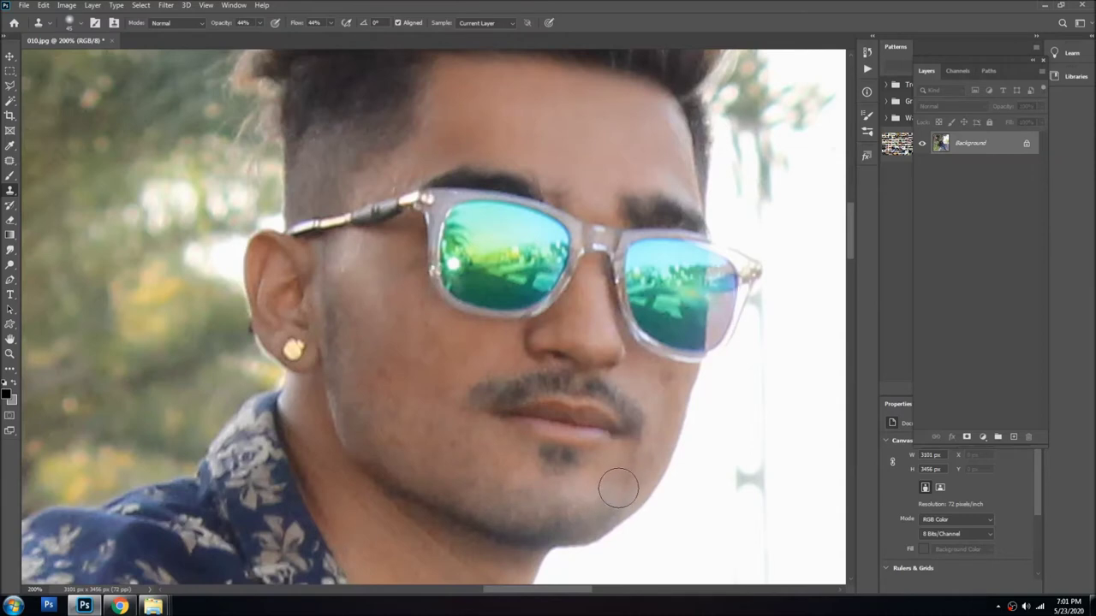
- Clone clean skin along the lower jaw and jawline, then step back from the face
left_click(387, 342, "alt")
left_click_drag(371, 378, 362, 414)
left_click_drag(330, 307, 352, 416)
left_click_drag(426, 464, 403, 290)
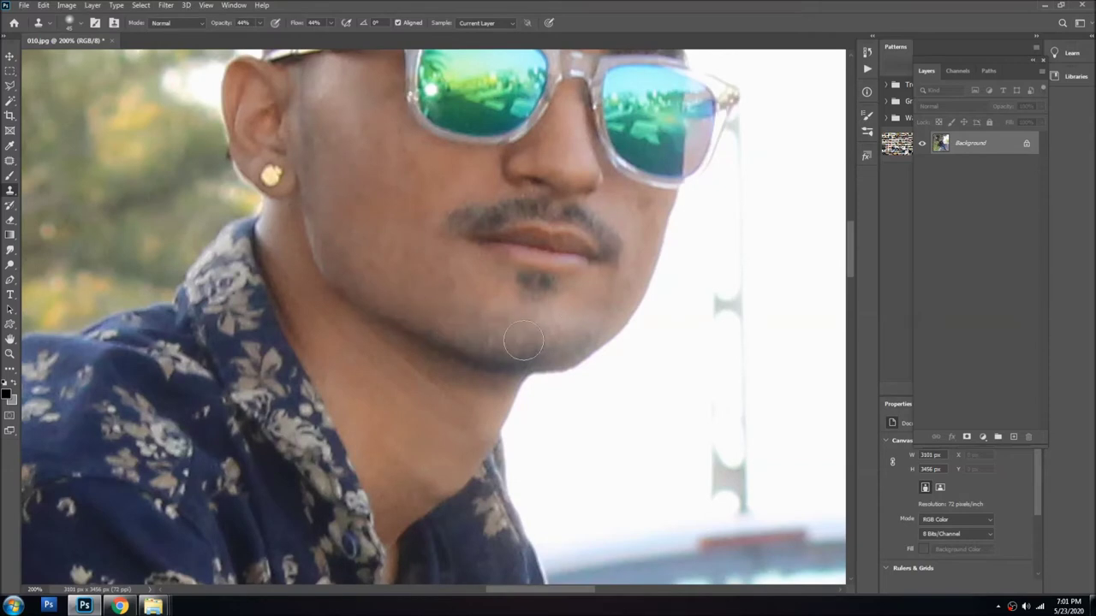
key("v")
left_click_drag(639, 200, 553, 328)
key("s")
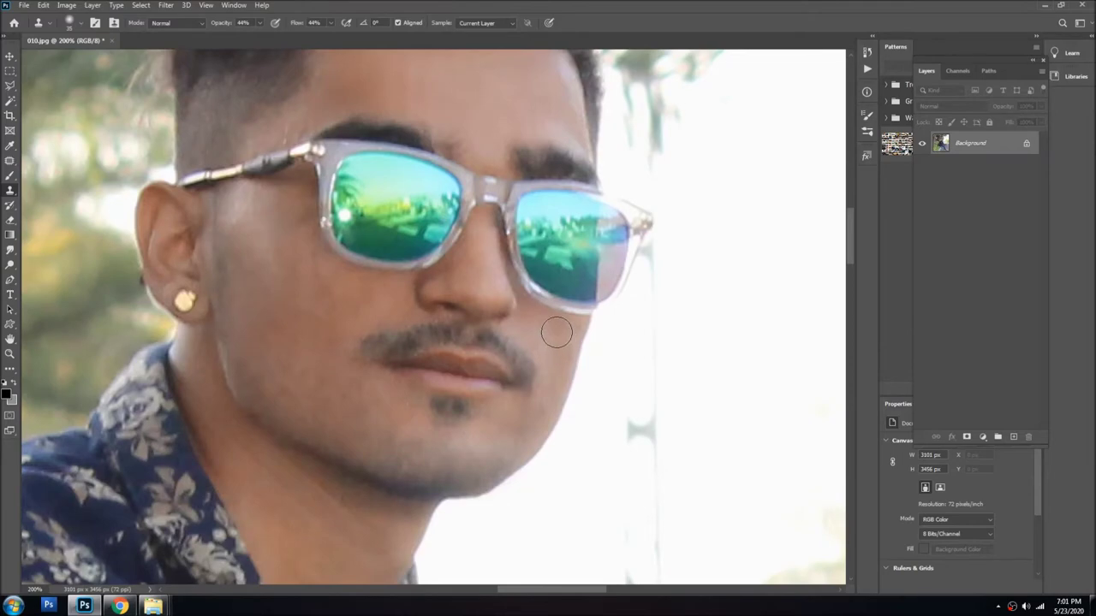
key("v")
scroll(513, 333, "down", 4)
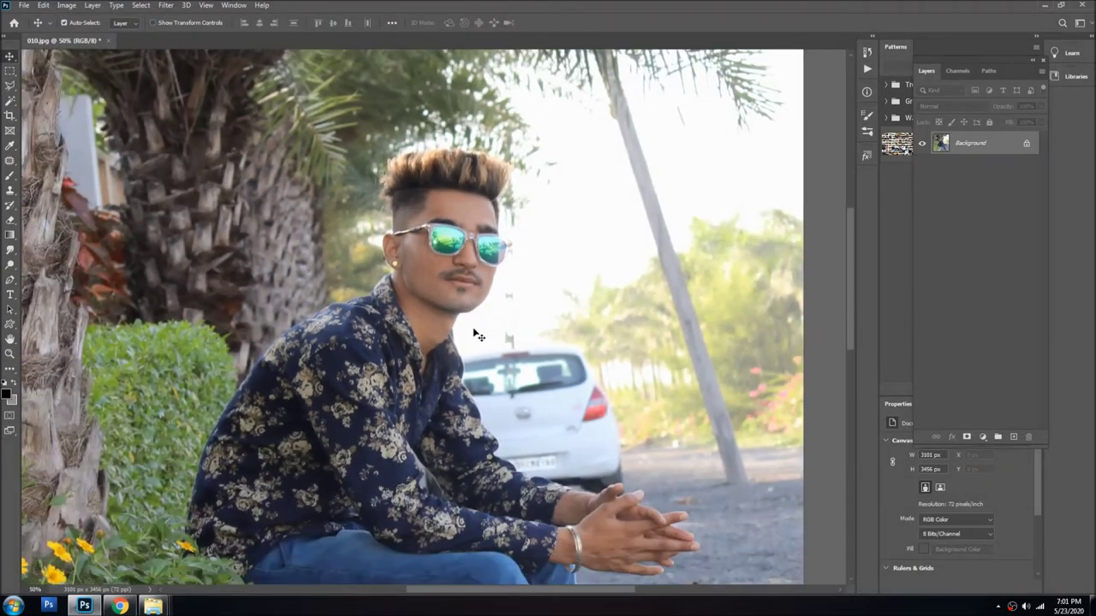
- Dodge the man's feet and ankles to lighten them
scroll(478, 336, "down", 1)
key("o")
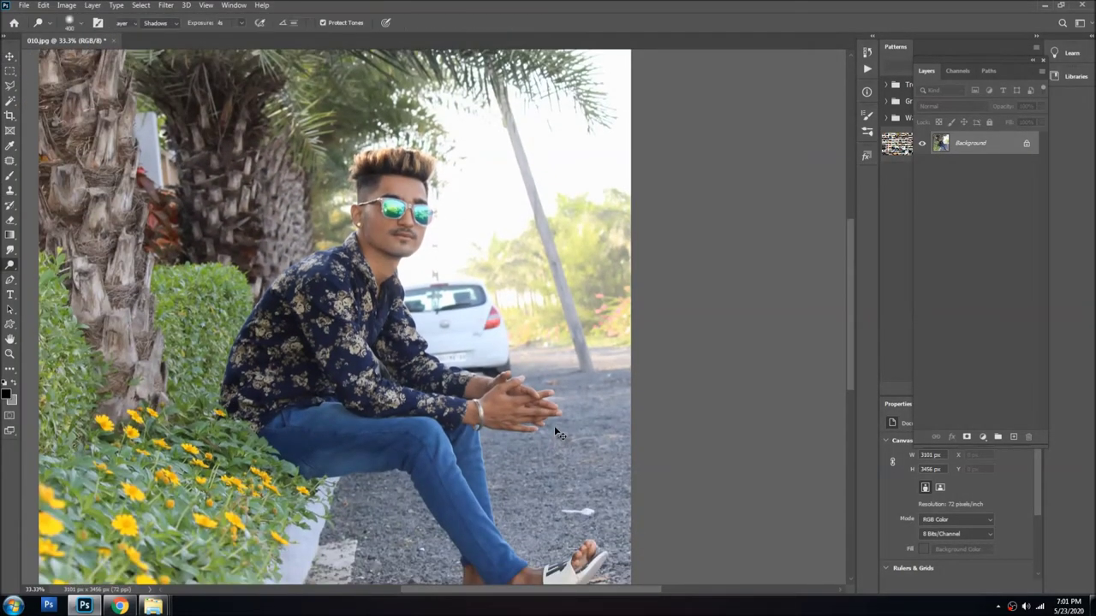
scroll(531, 385, "down", 2)
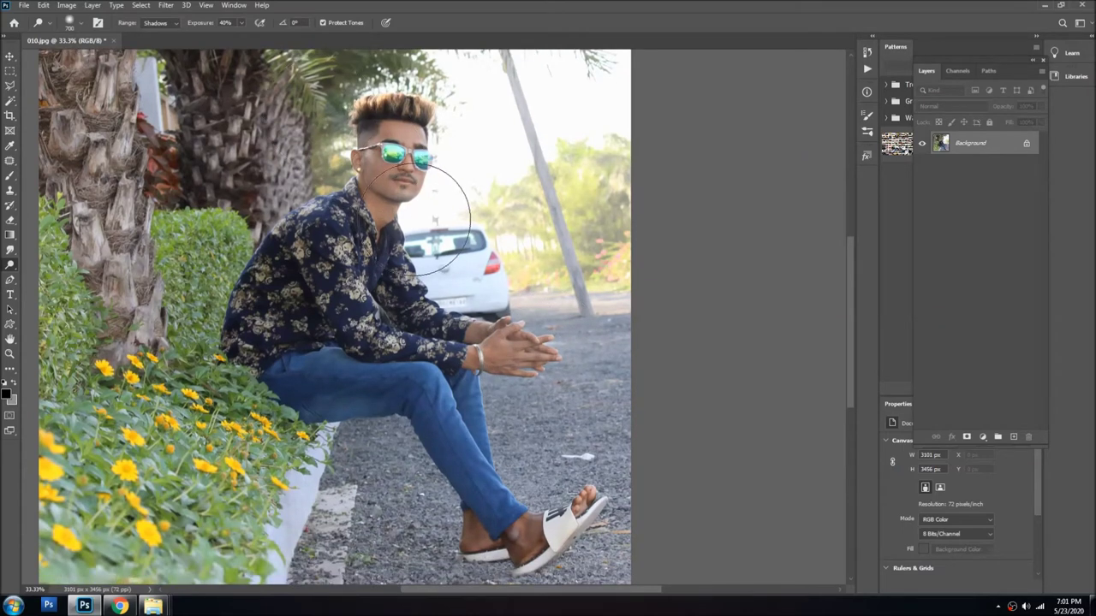
left_click_drag(536, 495, 571, 512)
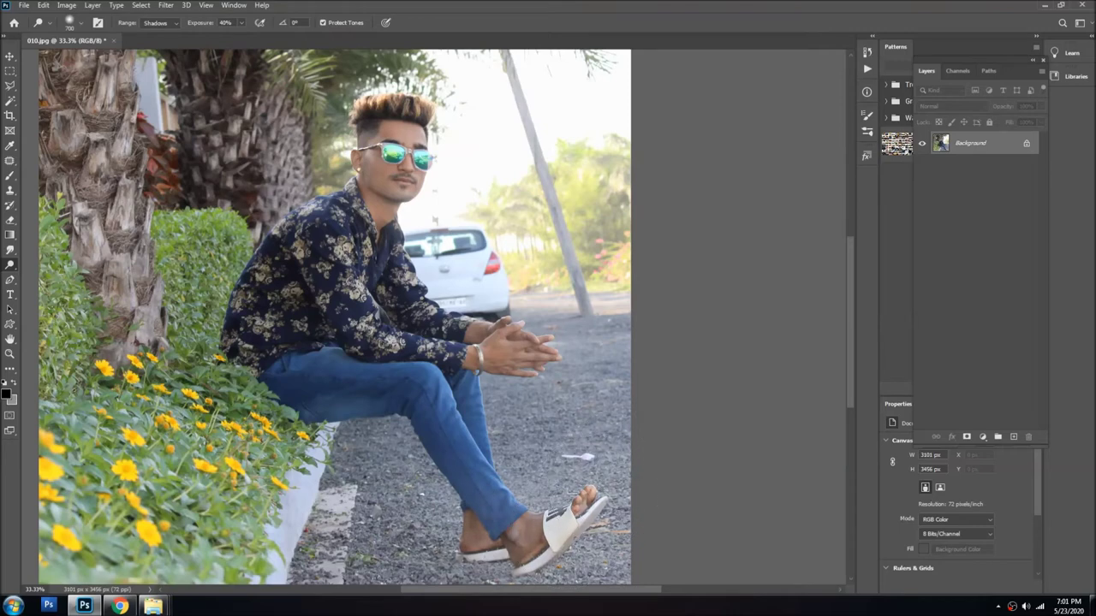
- Burn the yellow flowers at bottom left and the curb with a 1000 brush
left_click_drag(125, 352, 237, 284)
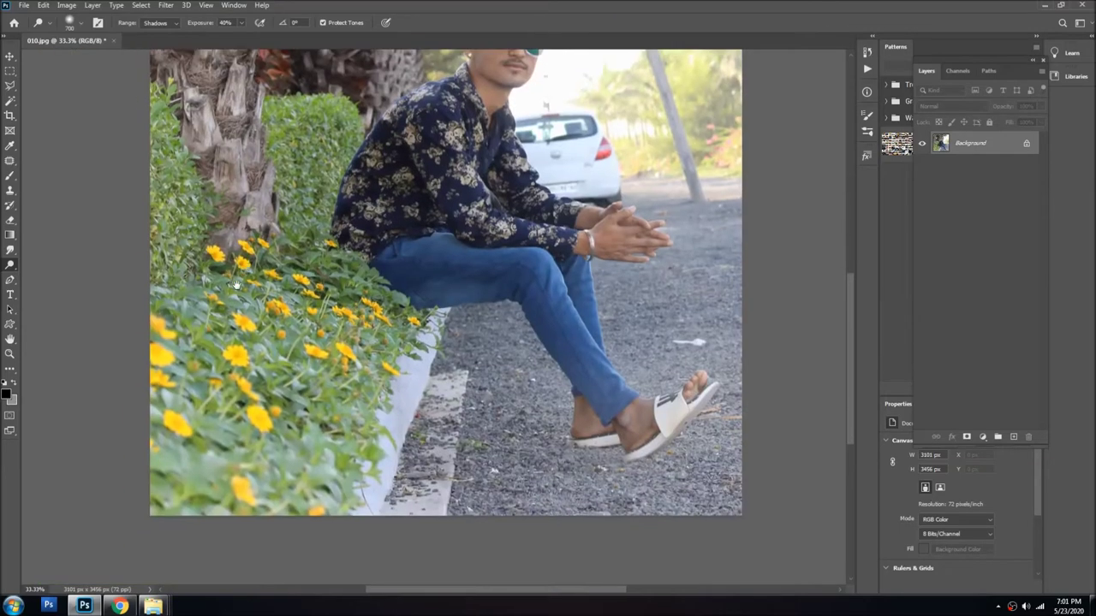
scroll(236, 347, "up", 1)
key("bracketright")
key("bracketright")
key("bracketright")
left_click_drag(243, 535, 368, 308)
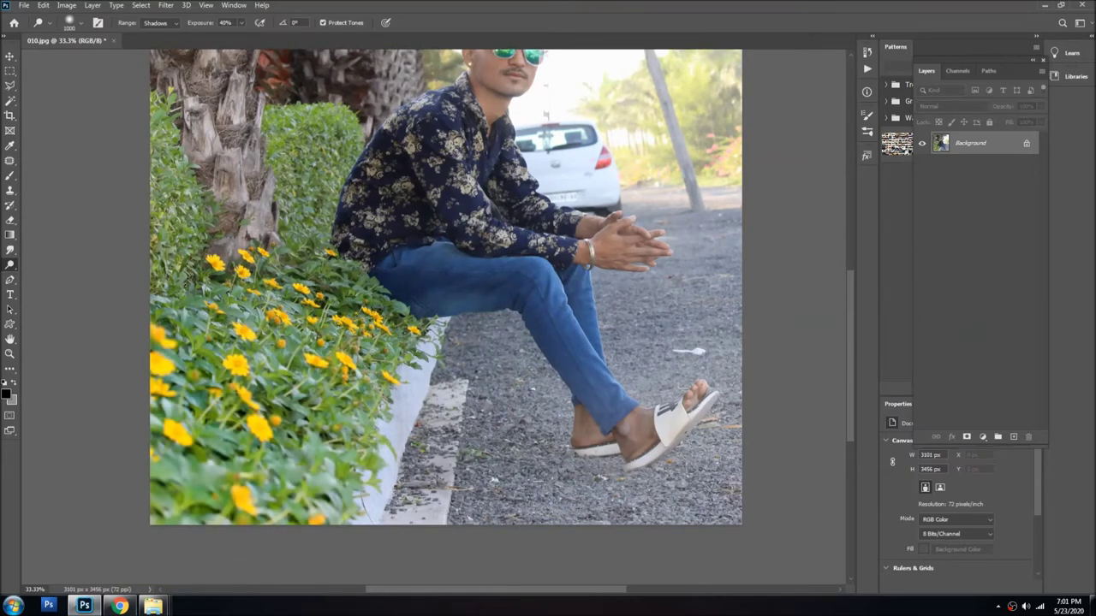
left_click(437, 488)
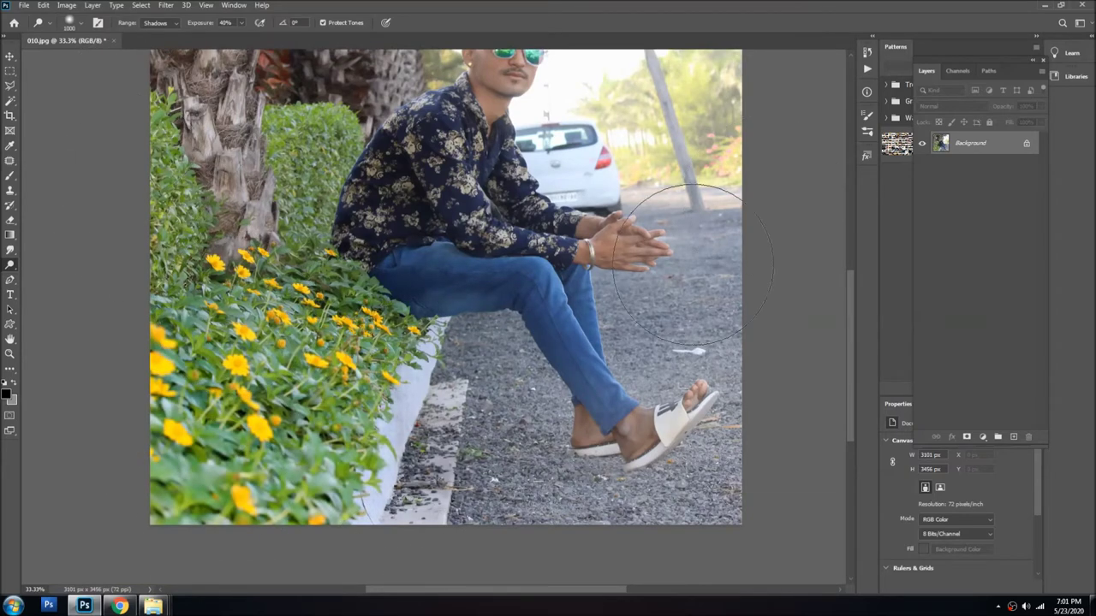
scroll(633, 411, "up", 1)
scroll(634, 411, "up", 1)
- Touch up the skin around the feet with Clone Stamp and bring up Levels
key("s")
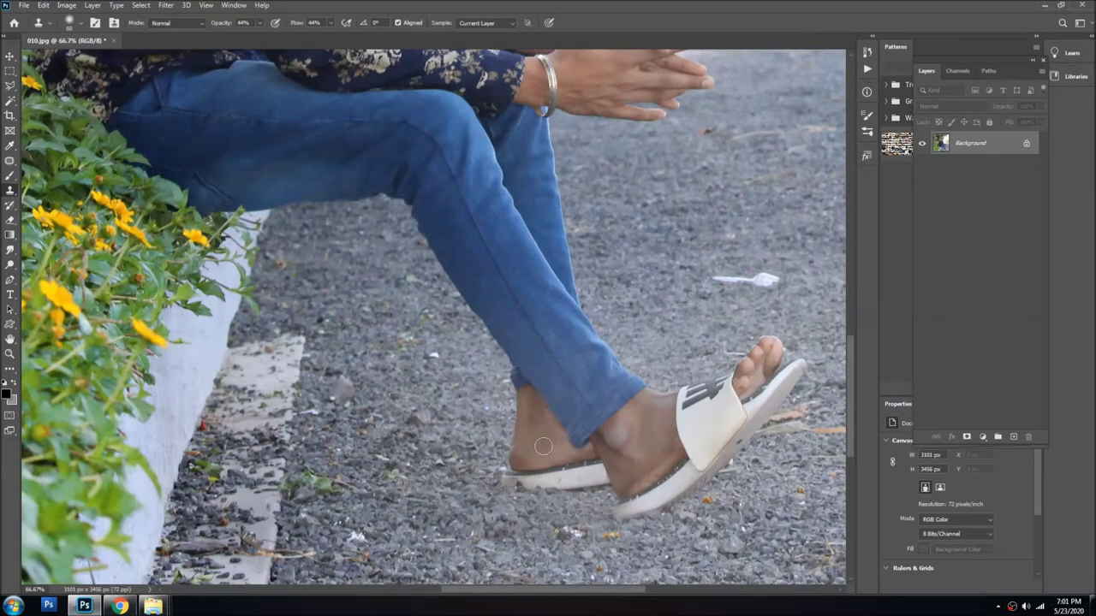
key("v")
scroll(462, 316, "down", 1)
scroll(397, 249, "up", 5)
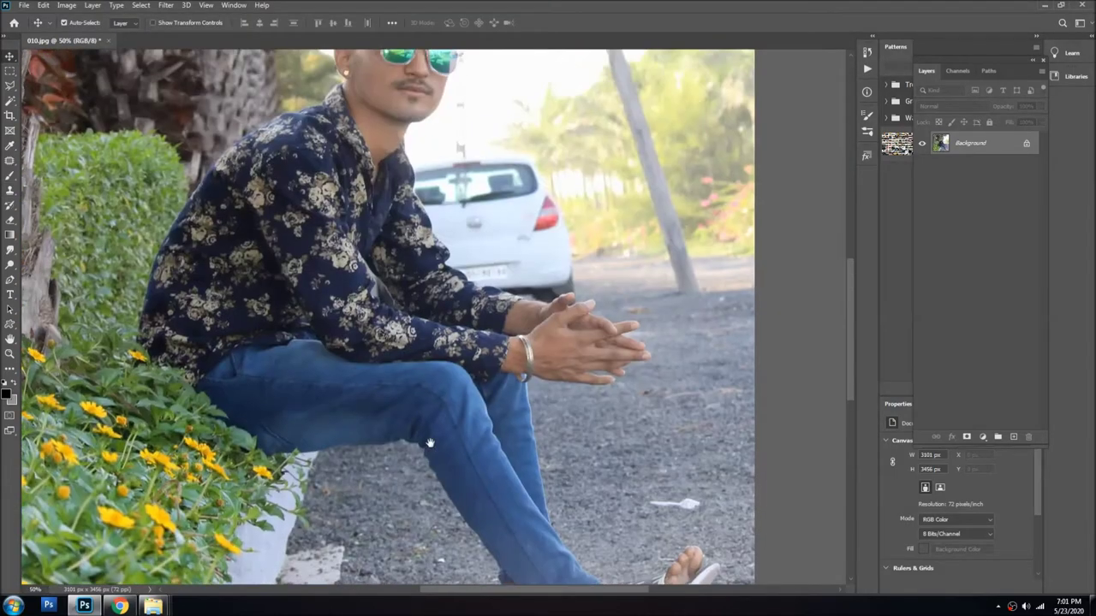
scroll(396, 249, "up", 2)
scroll(396, 249, "down", 1)
key("o")
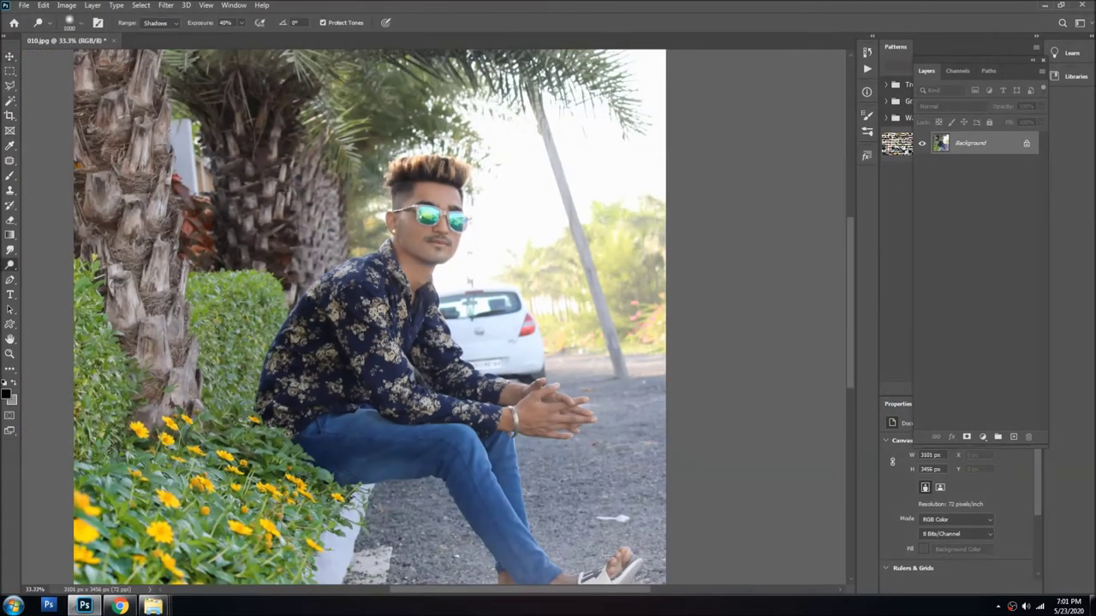
key("ctrl+l")
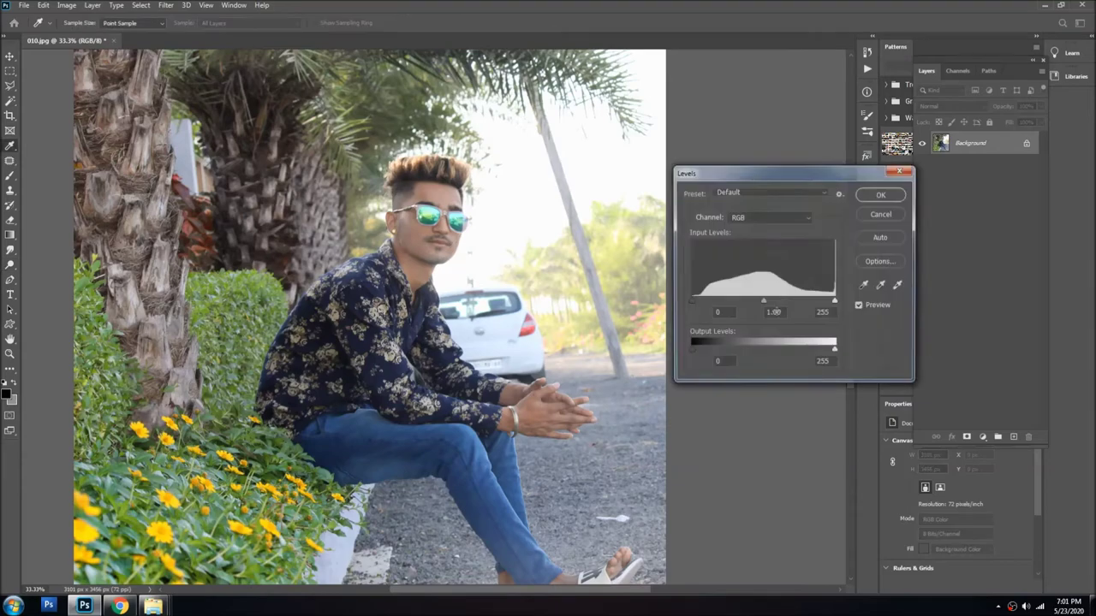
- Apply a Levels pass lowering the white input to 225
left_click_drag(835, 301, 819, 303)
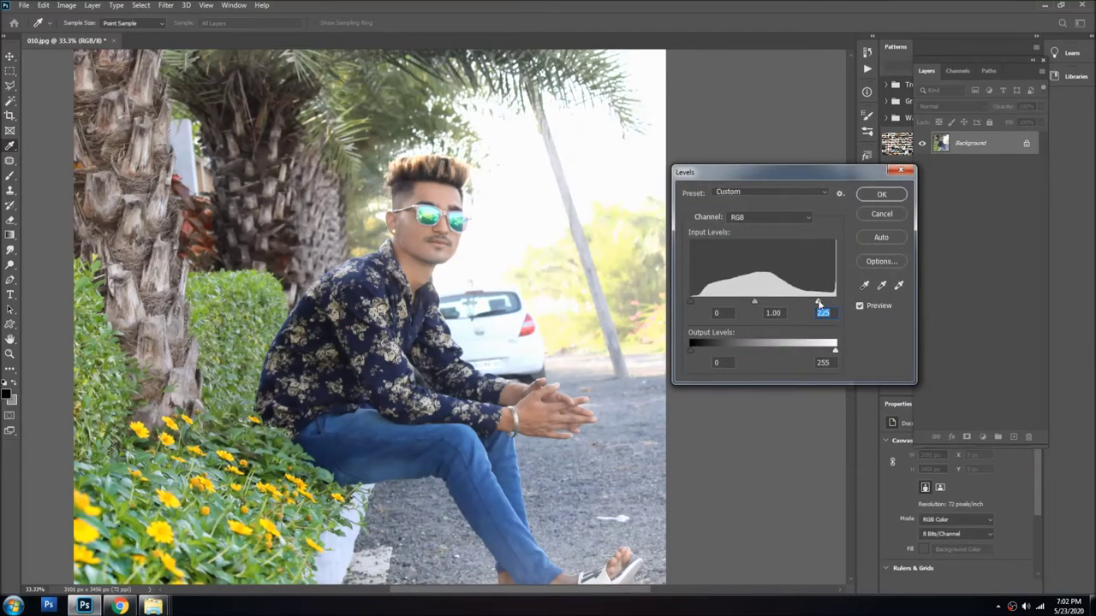
key("Return")
key("v")
scroll(462, 227, "up", 1)
scroll(462, 226, "down", 1)
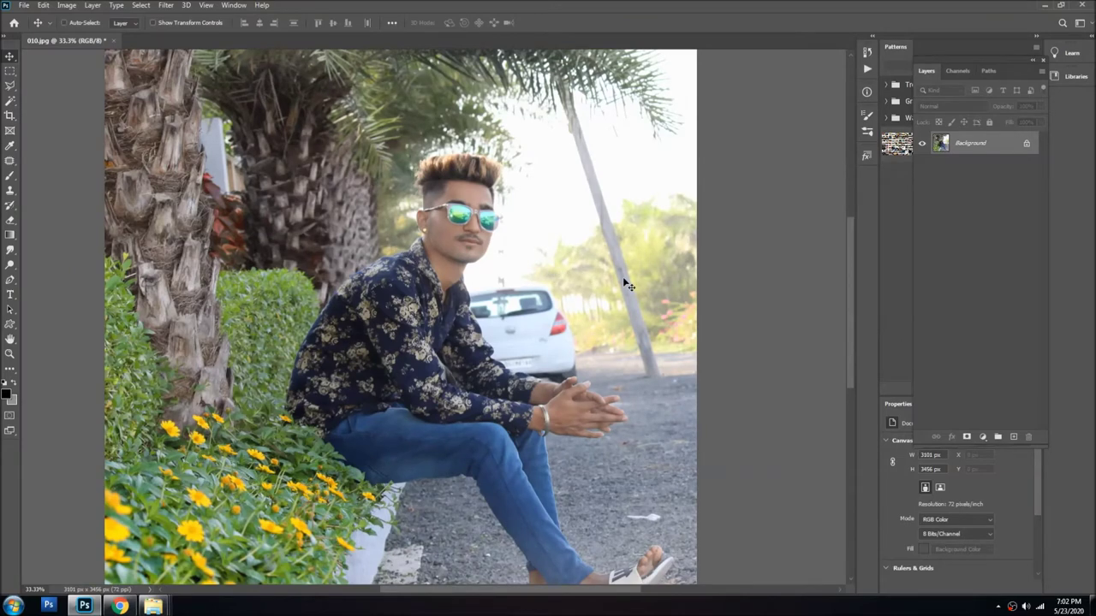
- Apply a second Levels pass with black input 38 and white input about 226
key("ctrl+l")
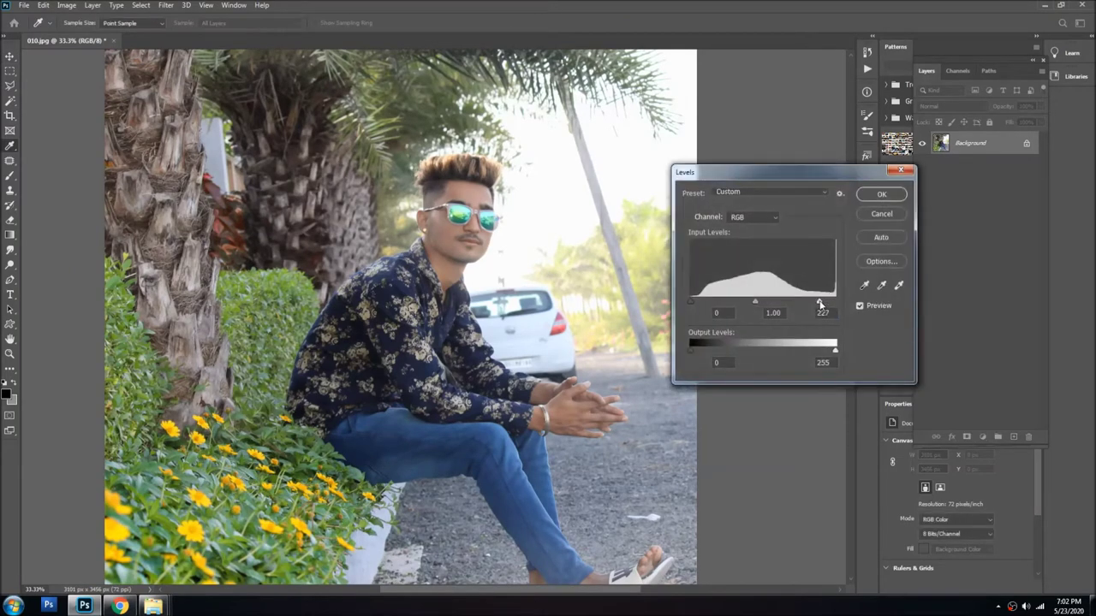
left_click_drag(834, 303, 819, 303)
left_click_drag(691, 302, 816, 303)
left_click_drag(705, 303, 755, 302)
key("Return")
scroll(475, 214, "down", 1)
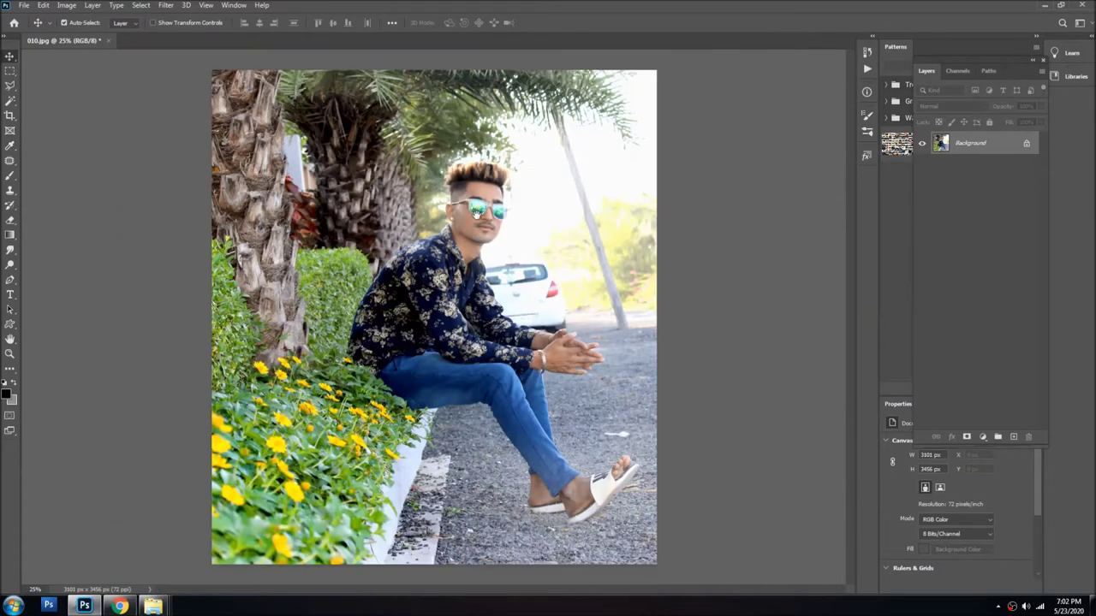
- Start a Pen path at the road's right edge, tracing over the hands and along the sleeve
scroll(477, 214, "up", 1)
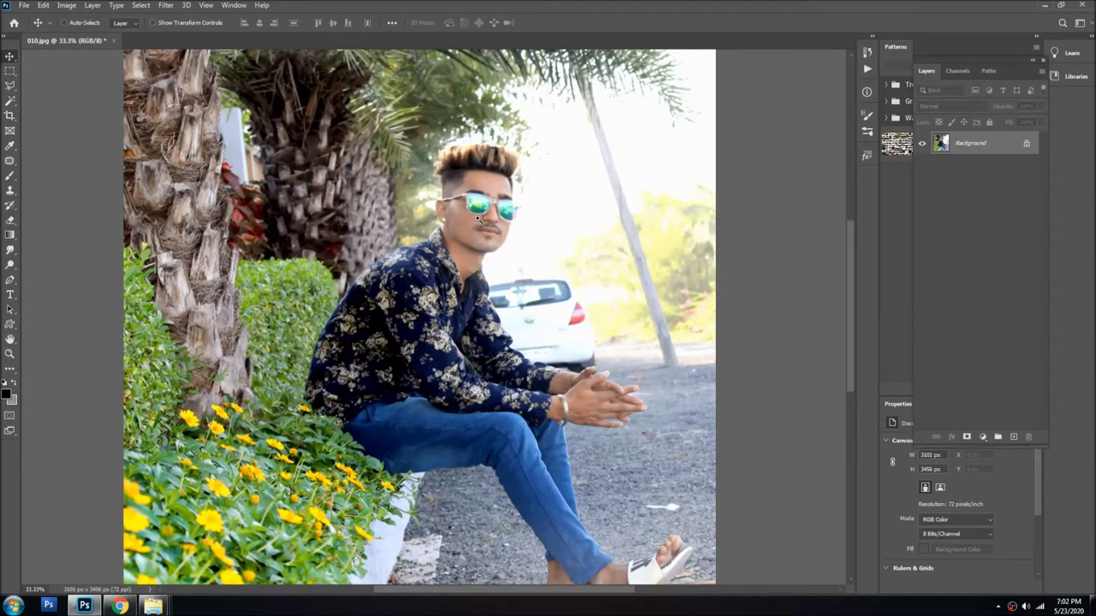
scroll(477, 217, "up", 1)
scroll(478, 218, "down", 1)
scroll(478, 218, "down", 1)
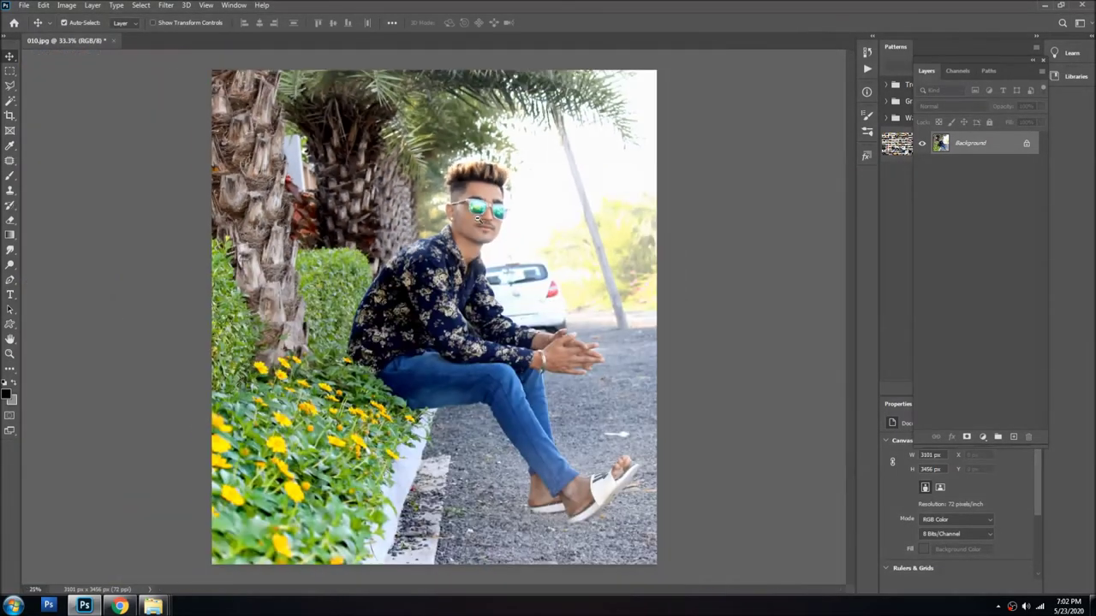
scroll(542, 254, "up", 1)
scroll(543, 249, "up", 1)
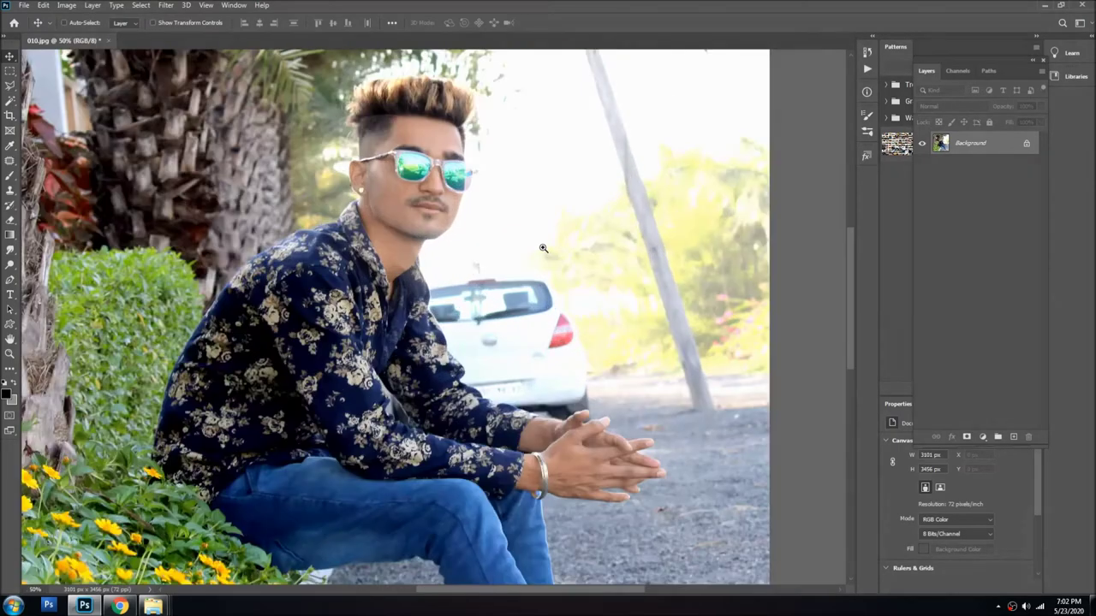
key("p")
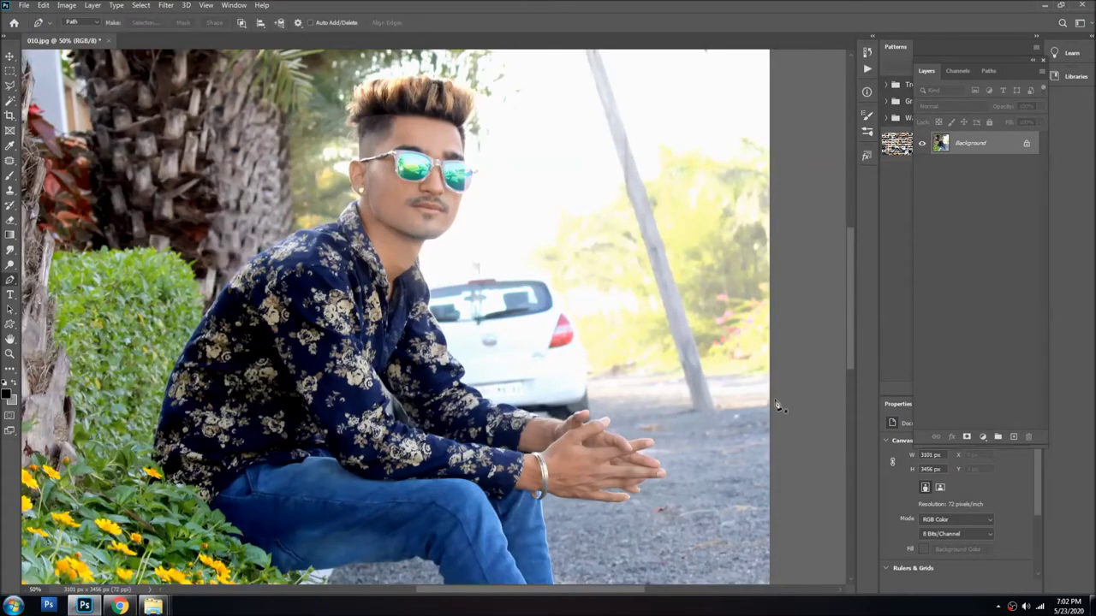
left_click(690, 406)
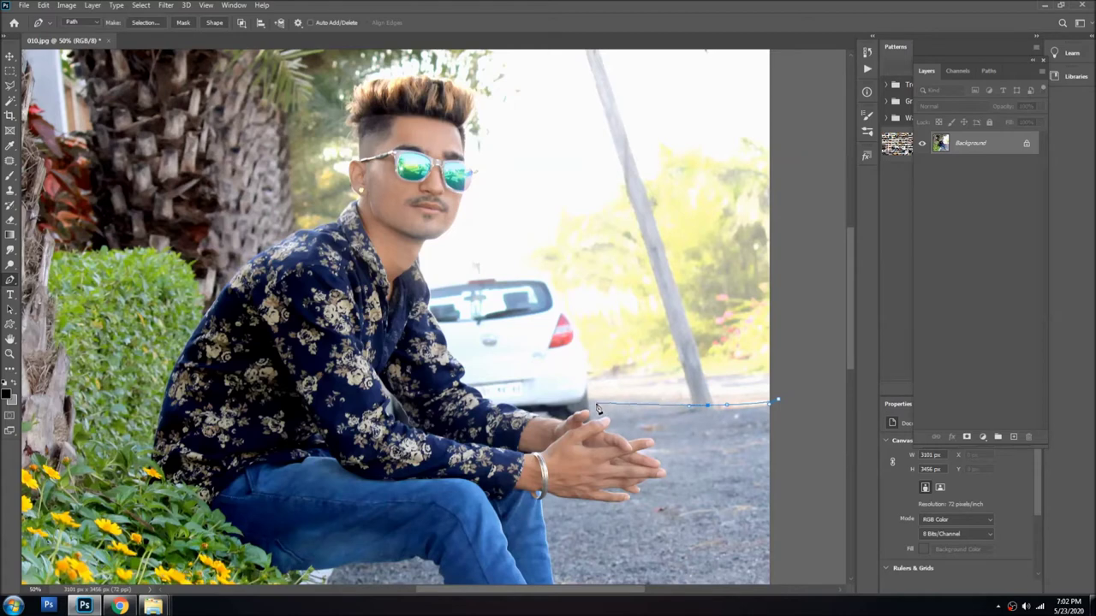
scroll(576, 379, "up", 2)
scroll(575, 354, "up", 2)
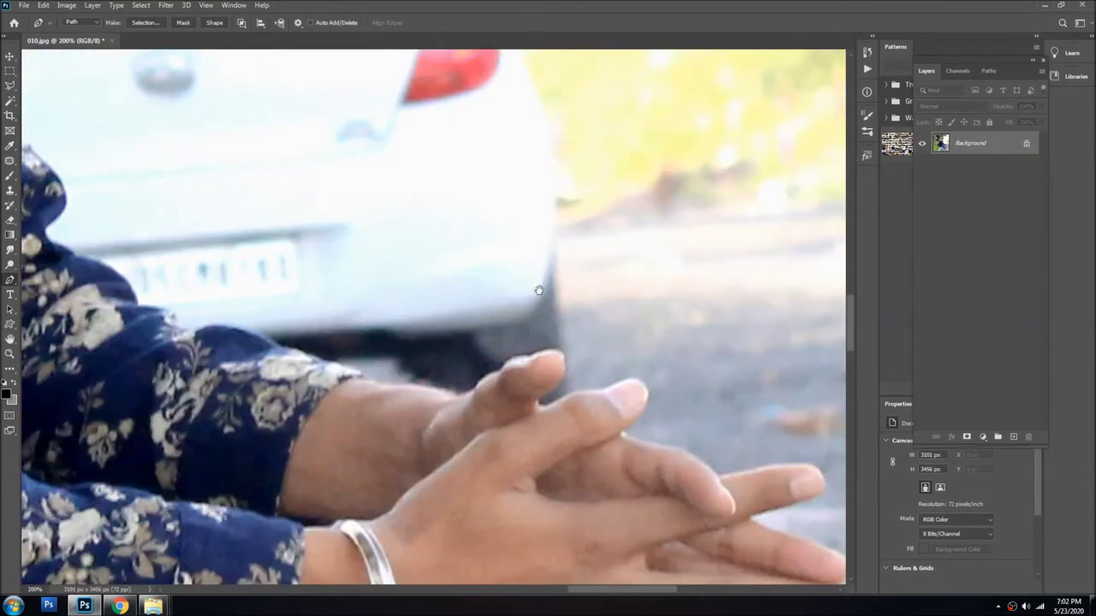
left_click(595, 368)
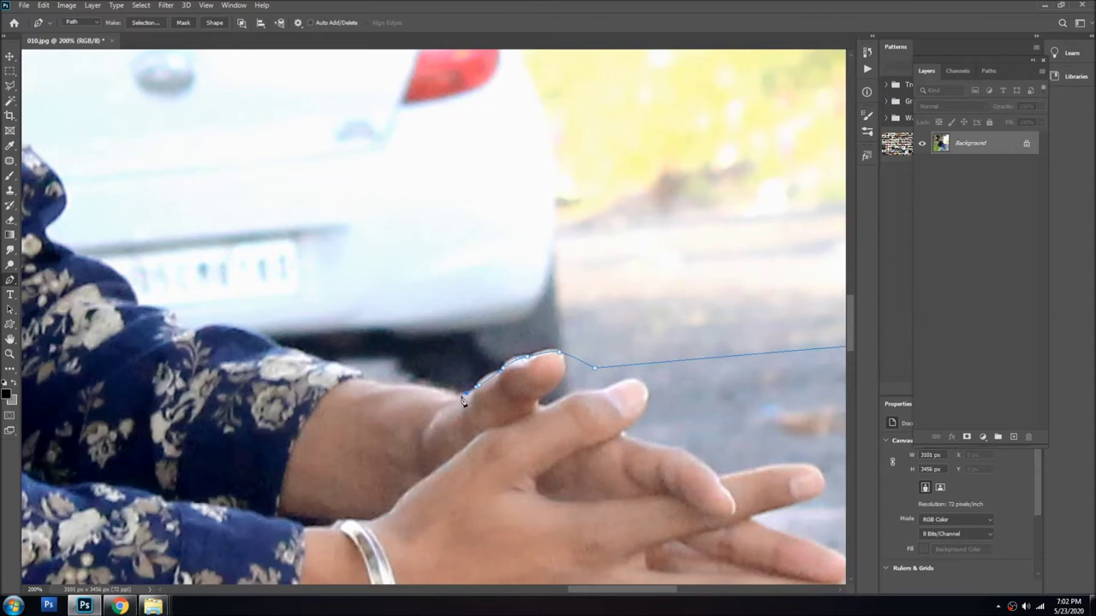
left_click(370, 387)
left_click(299, 352)
- Continue the path over the shoulder, collar and neck up to the jaw
left_click_drag(231, 320, 500, 440)
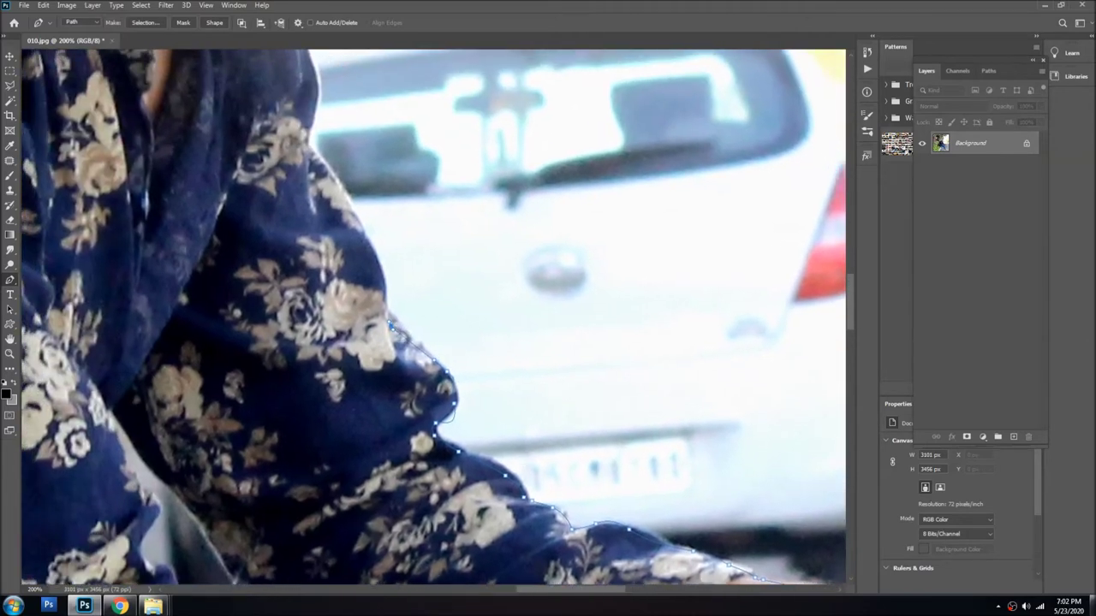
left_click_drag(263, 240, 416, 347)
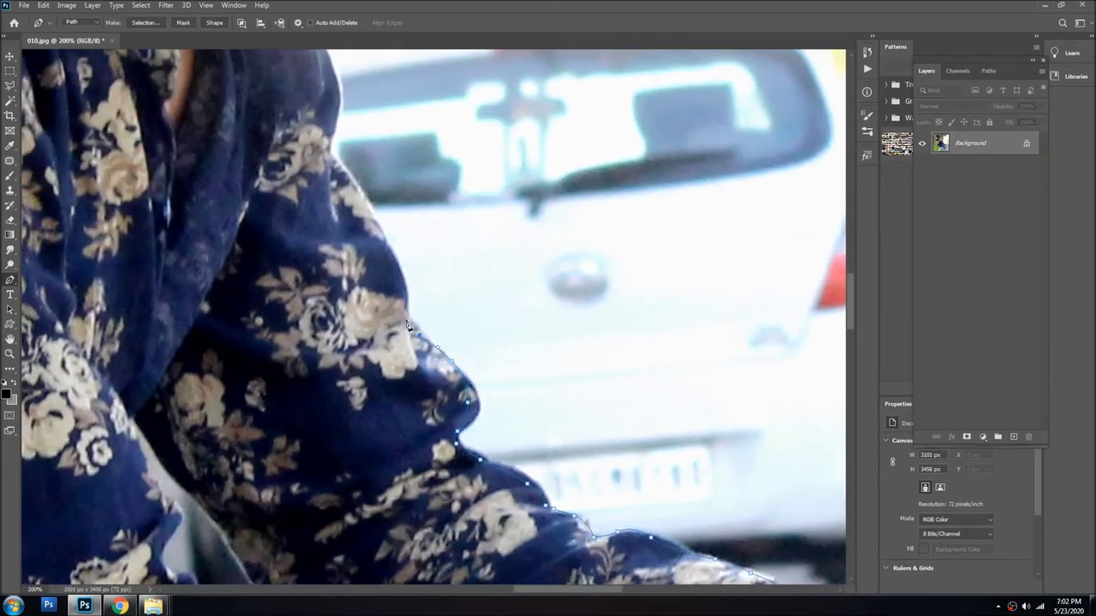
left_click_drag(400, 271, 380, 231)
scroll(329, 145, "up", 3)
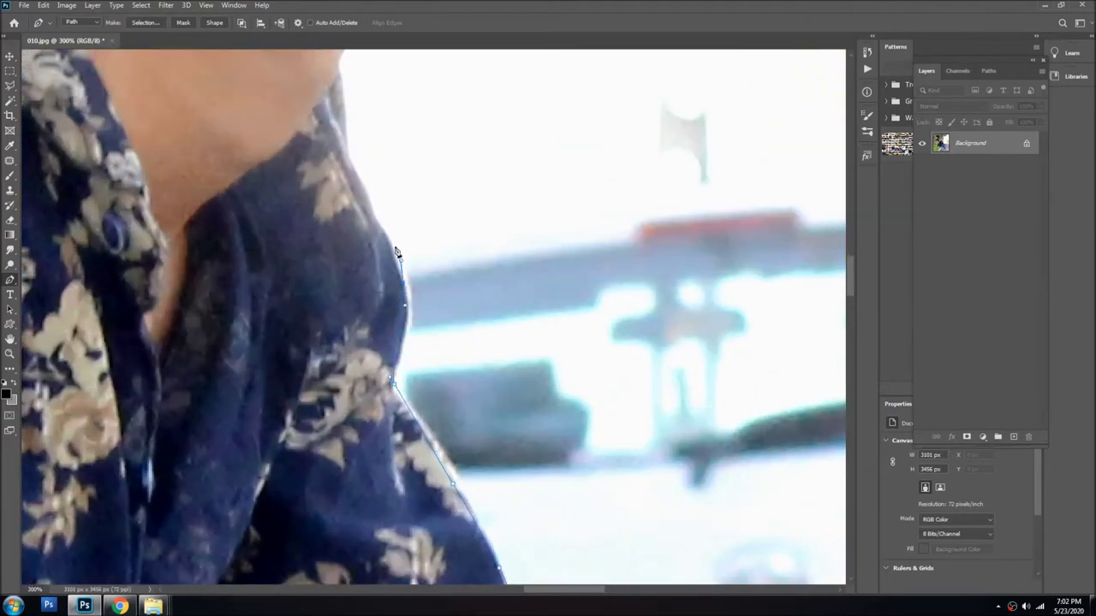
left_click_drag(372, 209, 400, 301)
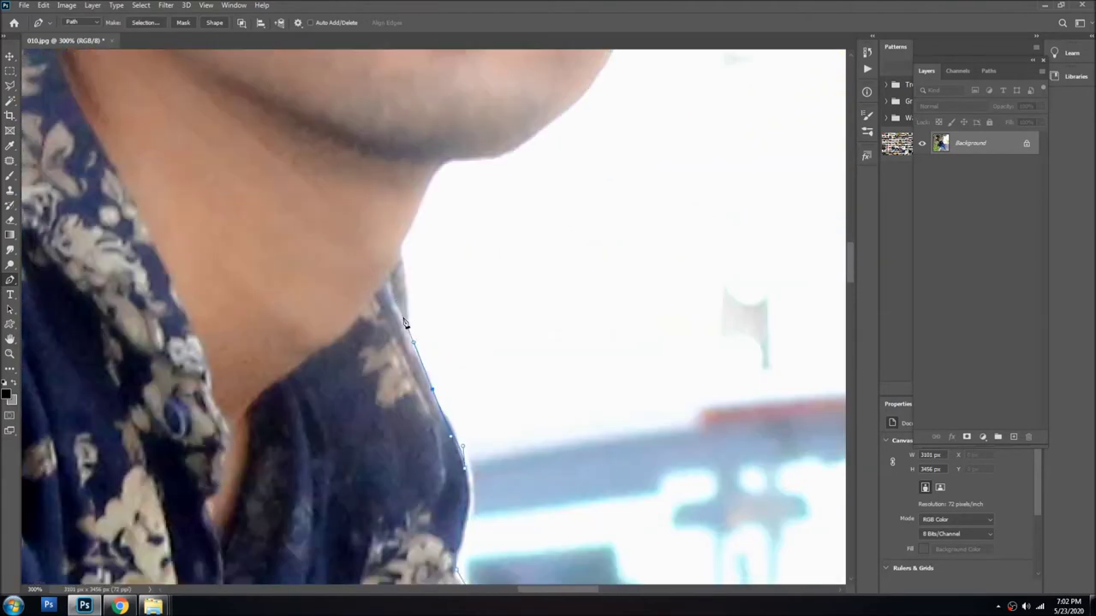
left_click(428, 175)
mouse_move(542, 128)
left_mouse_down()
mouse_move(472, 320)
mouse_move(581, 216)
left_mouse_up()
left_click(496, 320, "alt")
mouse_move(545, 203)
left_mouse_down()
mouse_move(543, 309)
mouse_move(566, 213)
left_mouse_up()
left_click(553, 291, "alt")
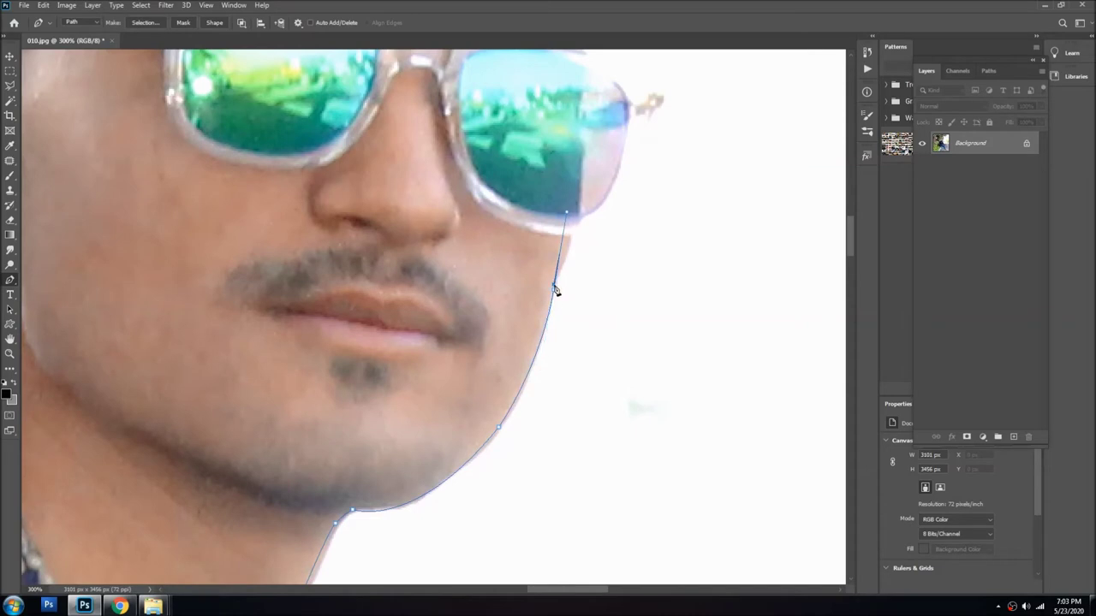
- Trace the Pen path along the jaw, lens edge and glasses hinge to the frame top
left_click(554, 292, "alt")
left_click(570, 236)
left_click_drag(577, 225, 509, 499)
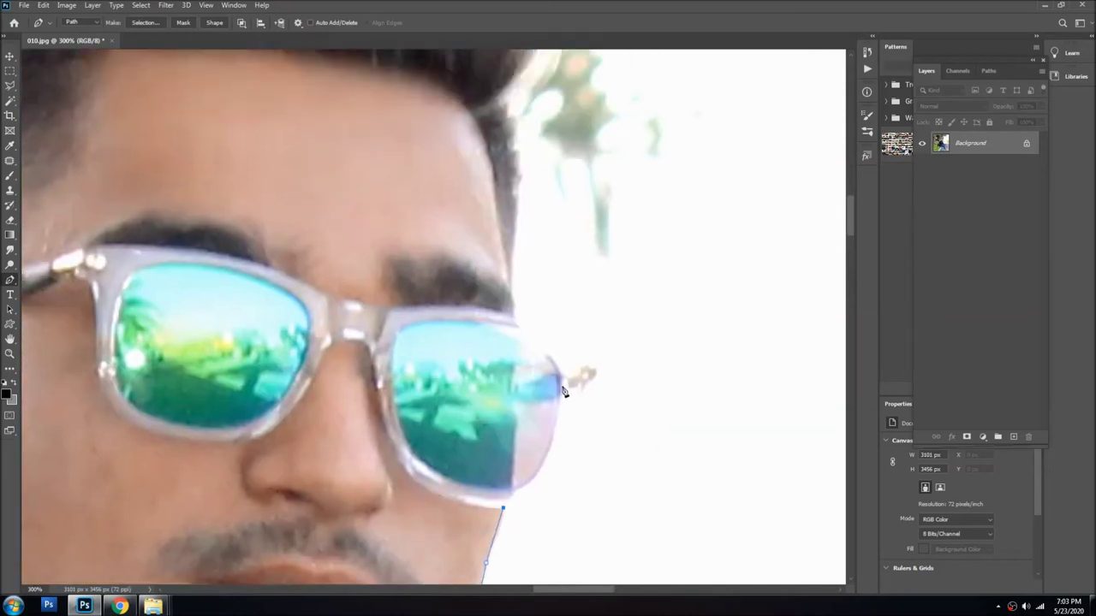
left_click_drag(563, 392, 552, 317)
key("ctrl+z")
mouse_move(566, 396)
left_mouse_down()
mouse_move(566, 291)
mouse_move(574, 297)
left_mouse_up()
left_click_drag(578, 391, 587, 388)
left_click(598, 368)
left_click(576, 356)
left_click_drag(543, 330, 527, 326)
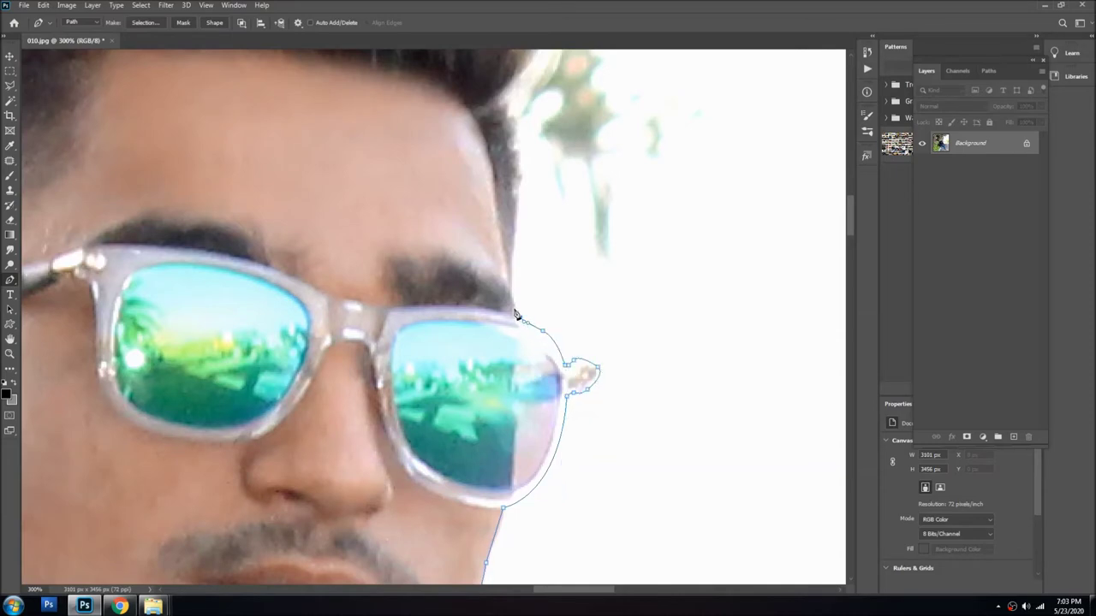
left_click(514, 305)
- Extend the path up around the man's hair
scroll(514, 157, "down", 3)
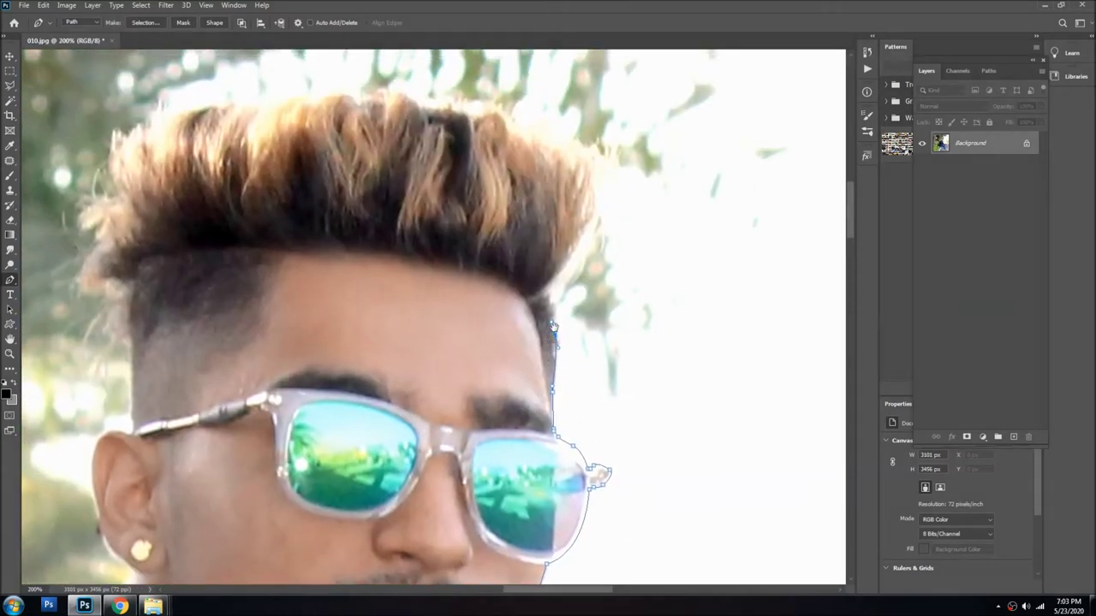
scroll(556, 317, "down", 2)
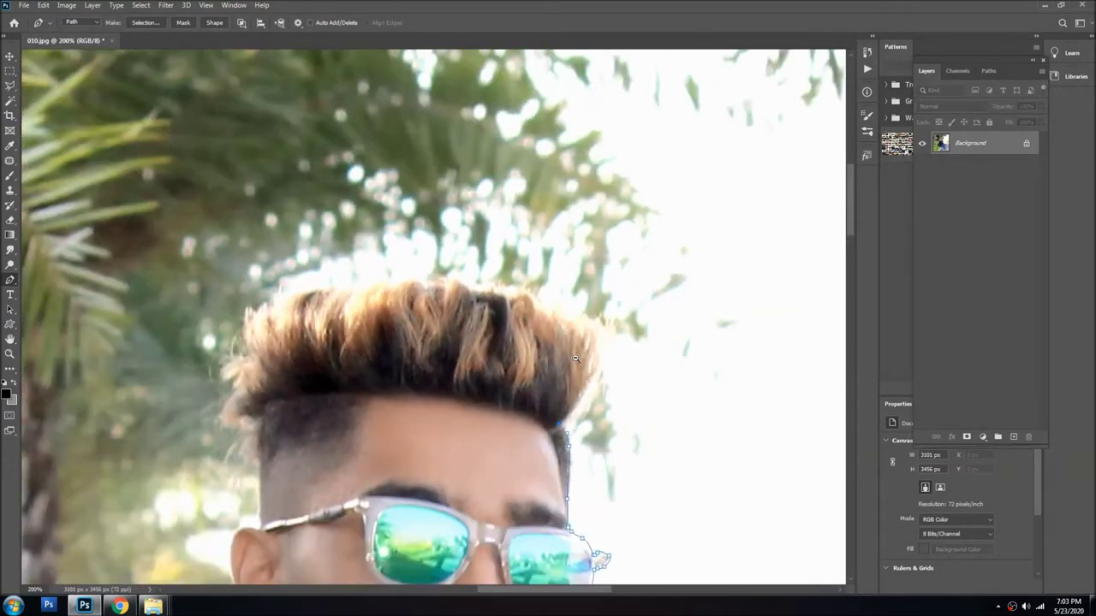
scroll(577, 361, "down", 1)
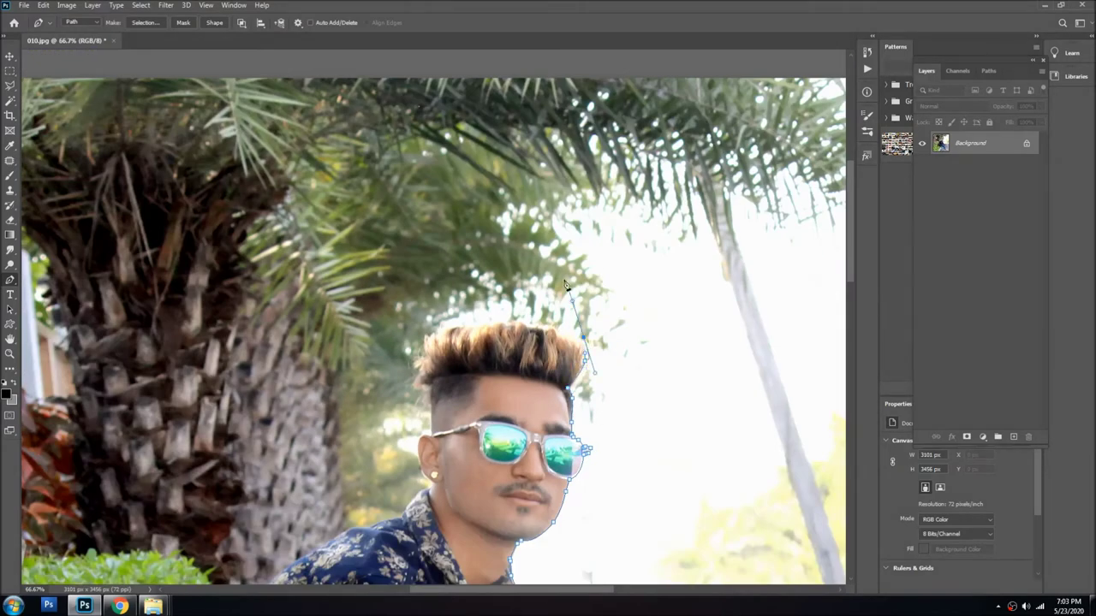
scroll(556, 347, "down", 1)
scroll(505, 333, "up", 2)
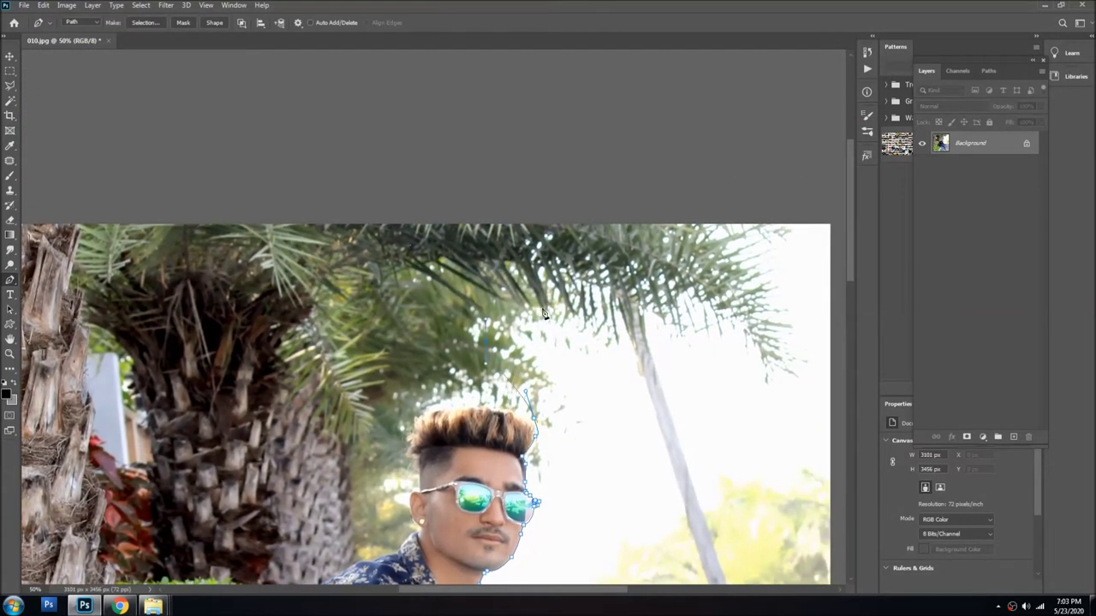
left_click(511, 326)
left_click(612, 330)
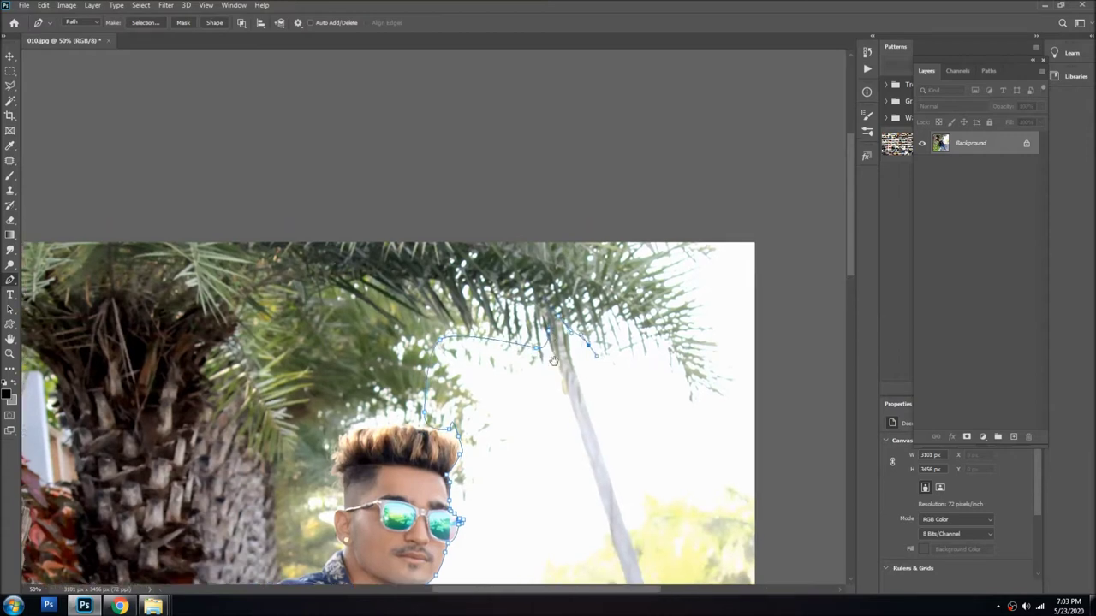
- Trace the path along the palm fronds' edges to their right side
left_click_drag(657, 325, 529, 347)
left_click(536, 349)
left_click(569, 368)
left_click(588, 331)
left_click(623, 350)
left_click(630, 394)
left_click(661, 409)
left_click(688, 372)
- Carry the path past the top-right corner and close it at the first anchor
left_click_drag(802, 193, 802, 343)
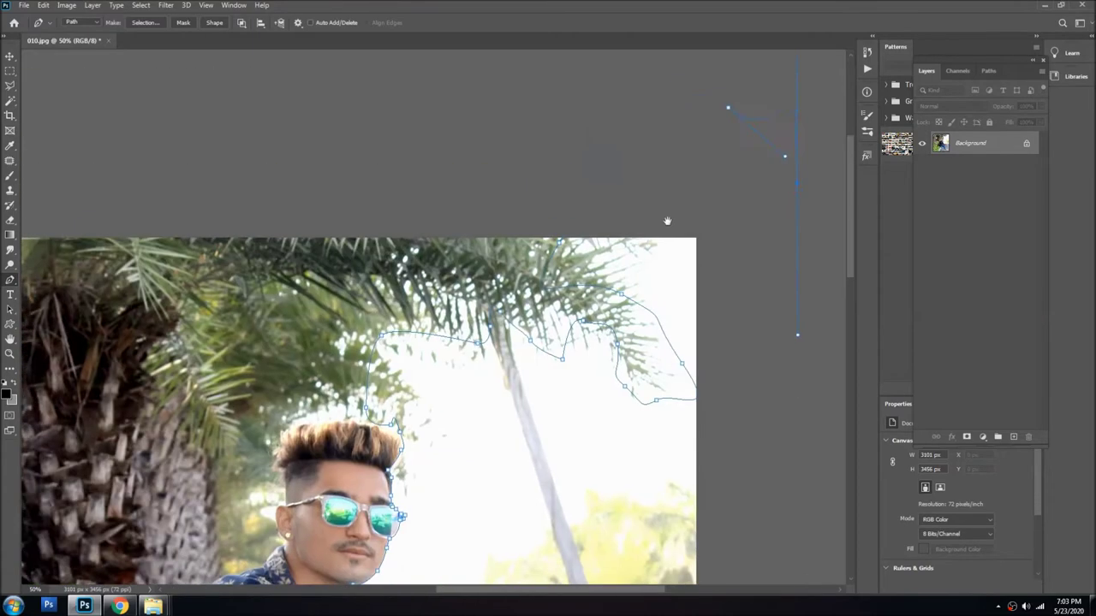
key("ctrl+minus")
key("ctrl+minus")
left_click(661, 325)
- Convert the closed path to a selection and copy it onto a new Layer 1
right_click(576, 229)
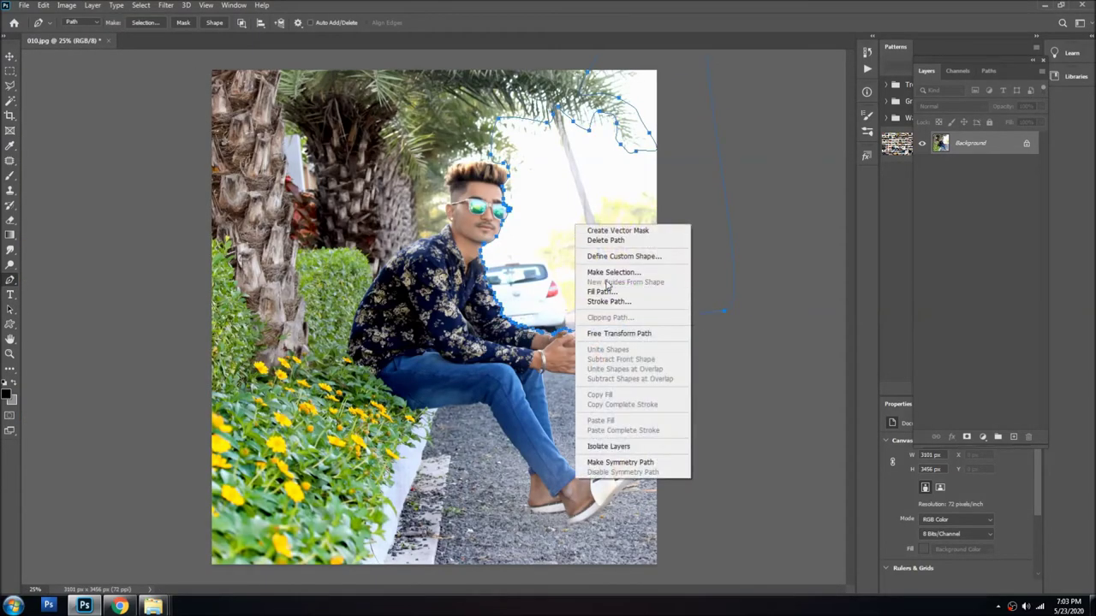
left_click(611, 273)
key("Return")
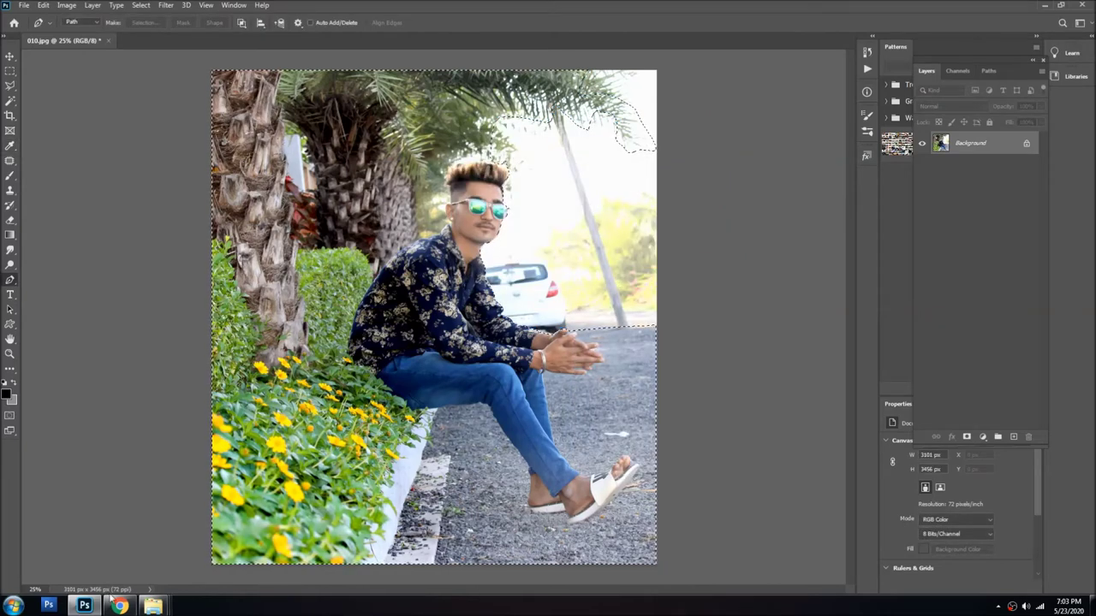
key("ctrl+j")
- Check Layer 1 by hiding and showing Background, then leave Photoshop via the taskbar
left_click(923, 168)
left_click(923, 168)
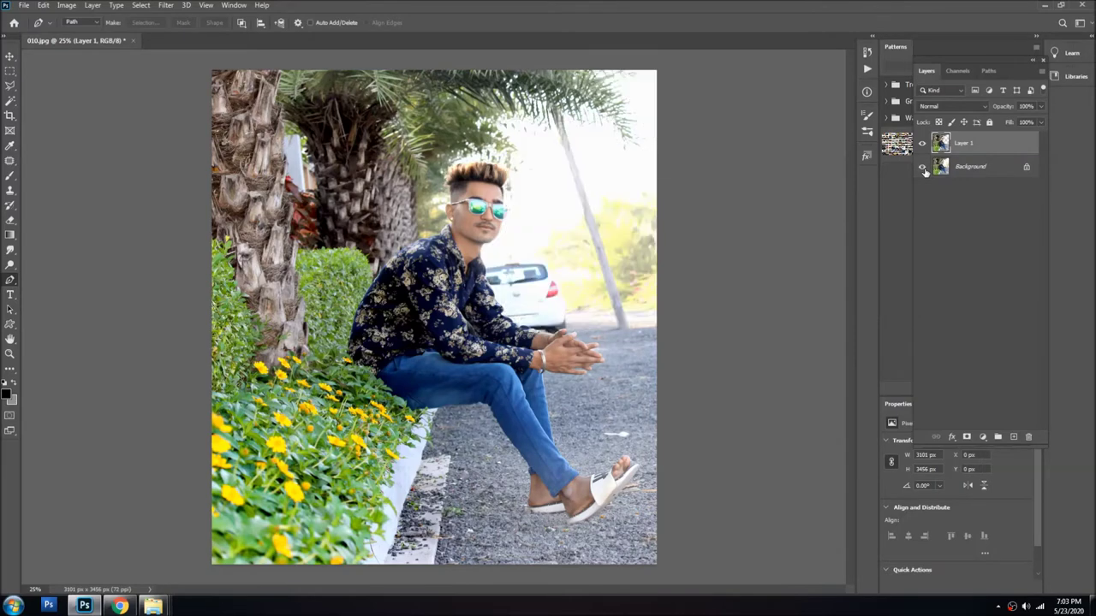
key("v")
left_click(119, 606)
mouse_move(152, 606)
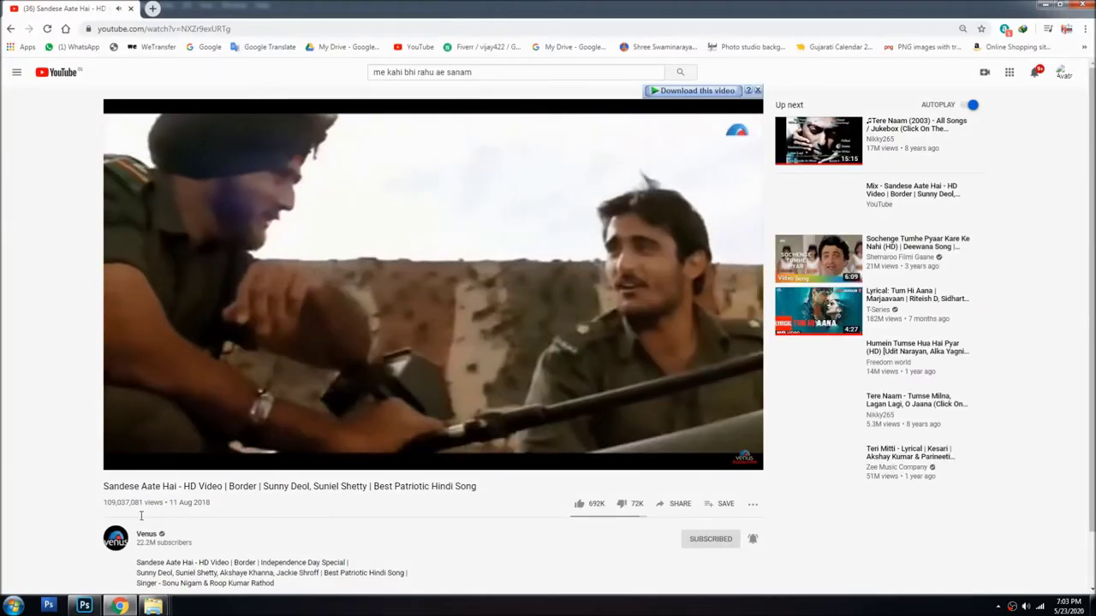
- Drag Goodluck (42).jpg from the Goodluck Background folder into Photoshop
left_click(197, 548)
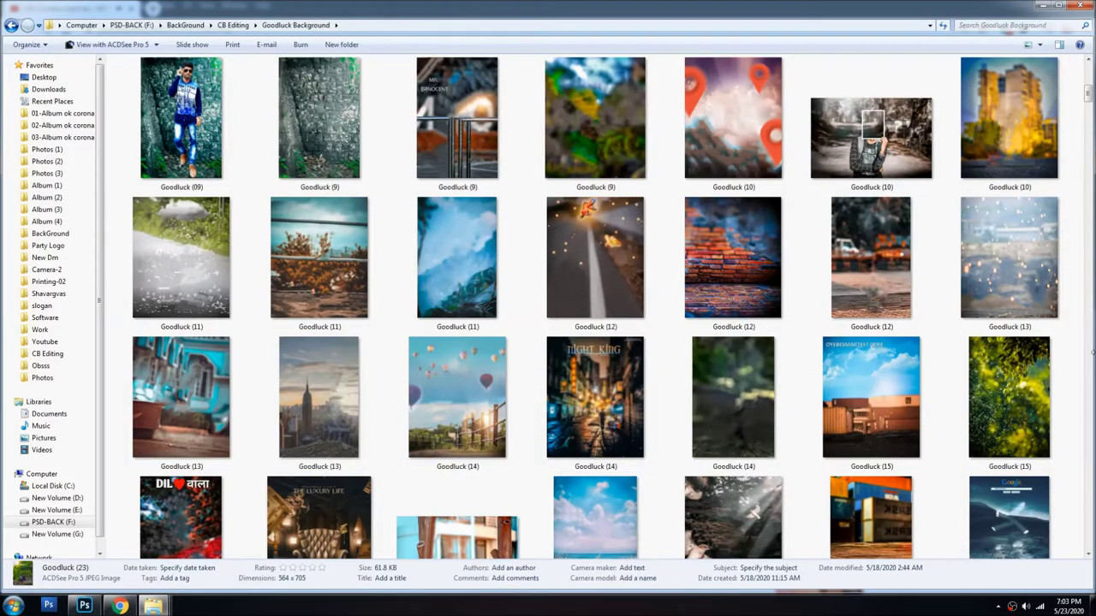
scroll(855, 273, "up", 3)
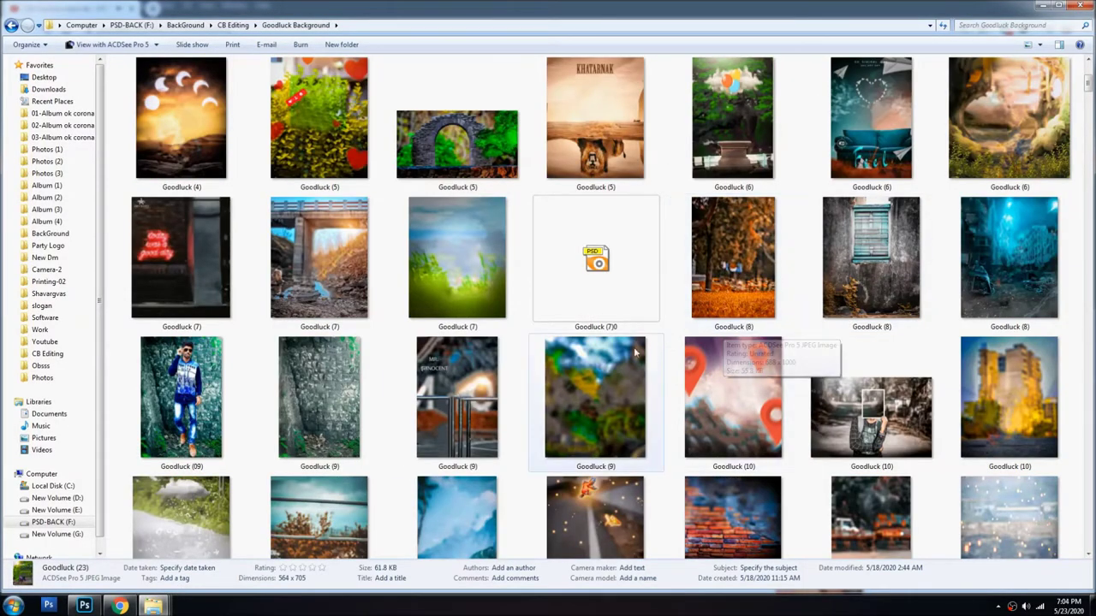
scroll(627, 352, "up", 3)
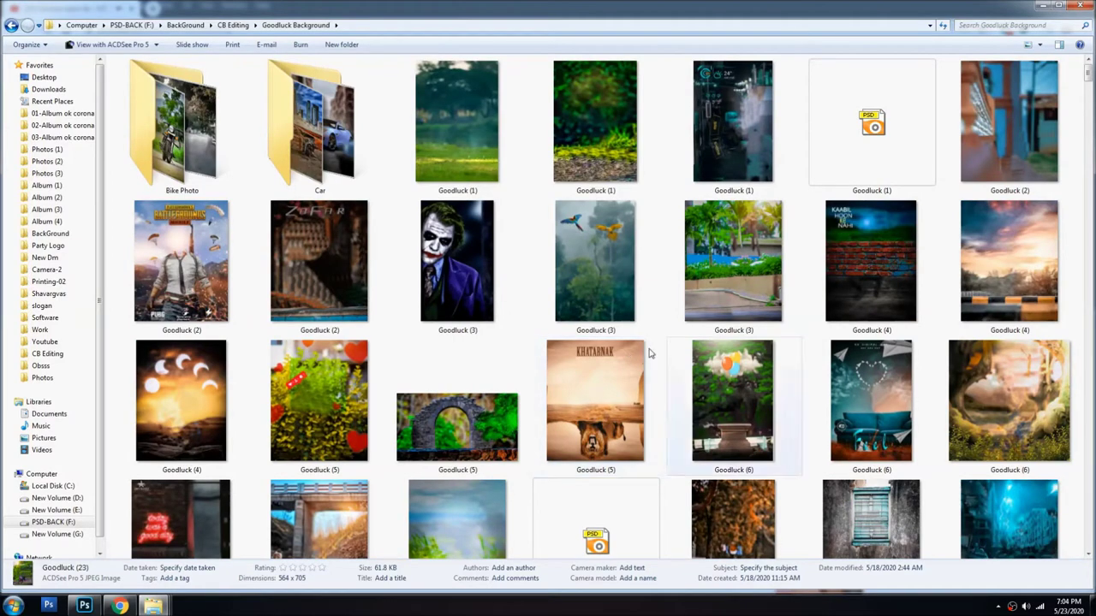
scroll(557, 319, "down", 8)
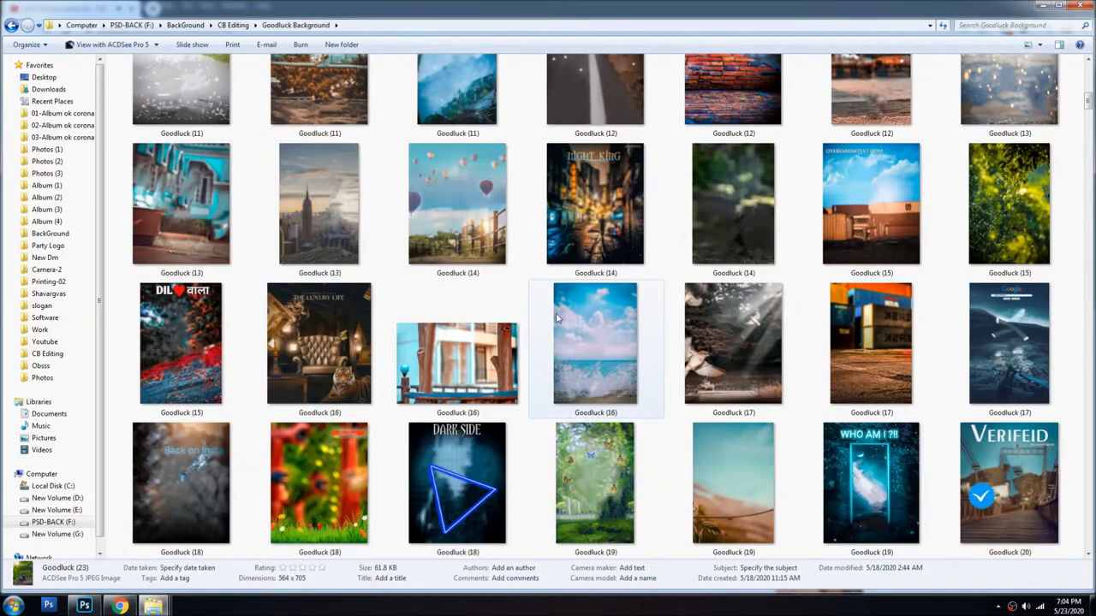
scroll(557, 319, "down", 6)
scroll(557, 319, "down", 4)
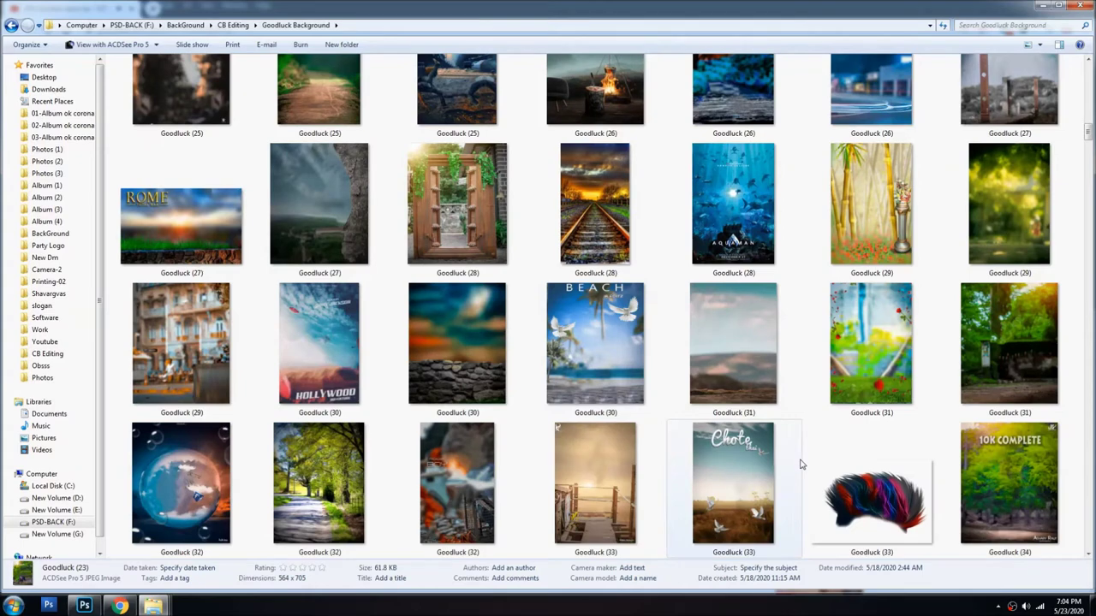
scroll(800, 464, "down", 3)
scroll(792, 467, "down", 3)
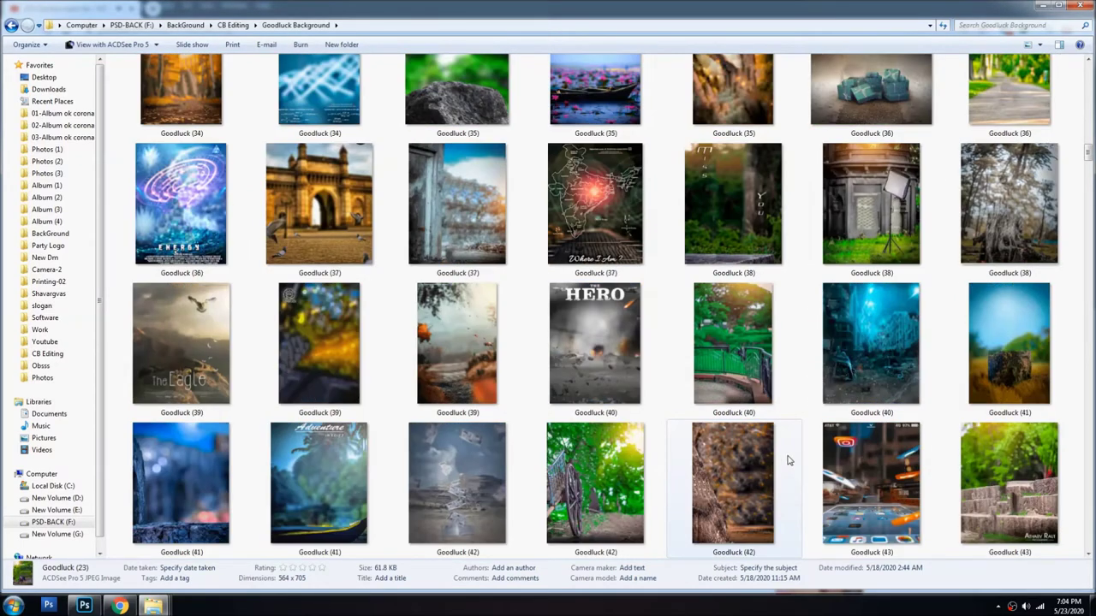
scroll(790, 460, "down", 3)
left_click_drag(595, 204, 312, 13)
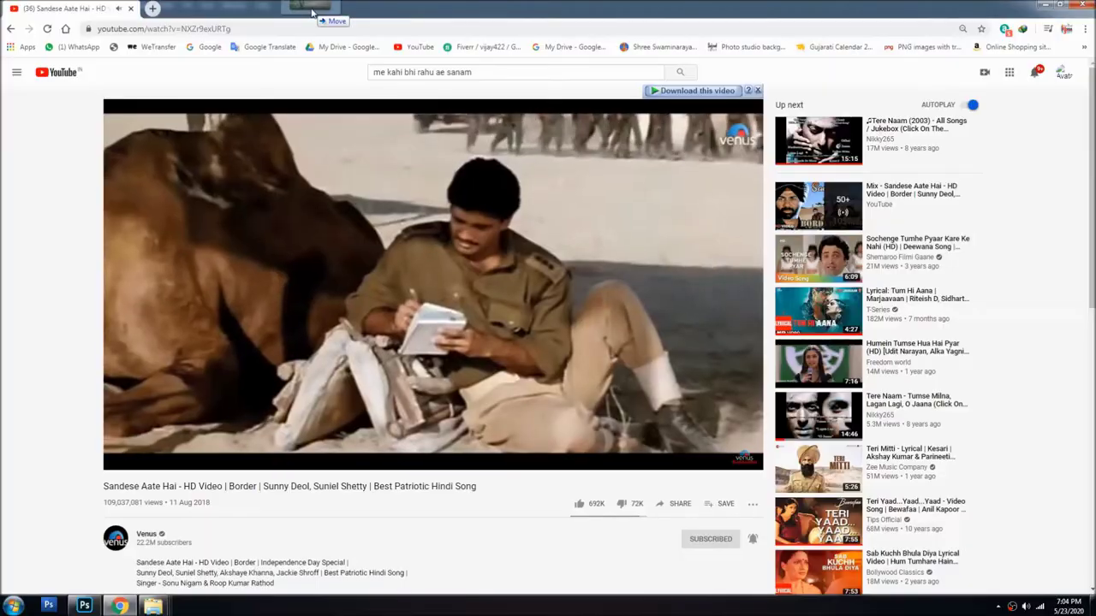
mouse_move(312, 12)
left_mouse_down()
mouse_move(627, 7)
mouse_move(582, 140)
left_mouse_up()
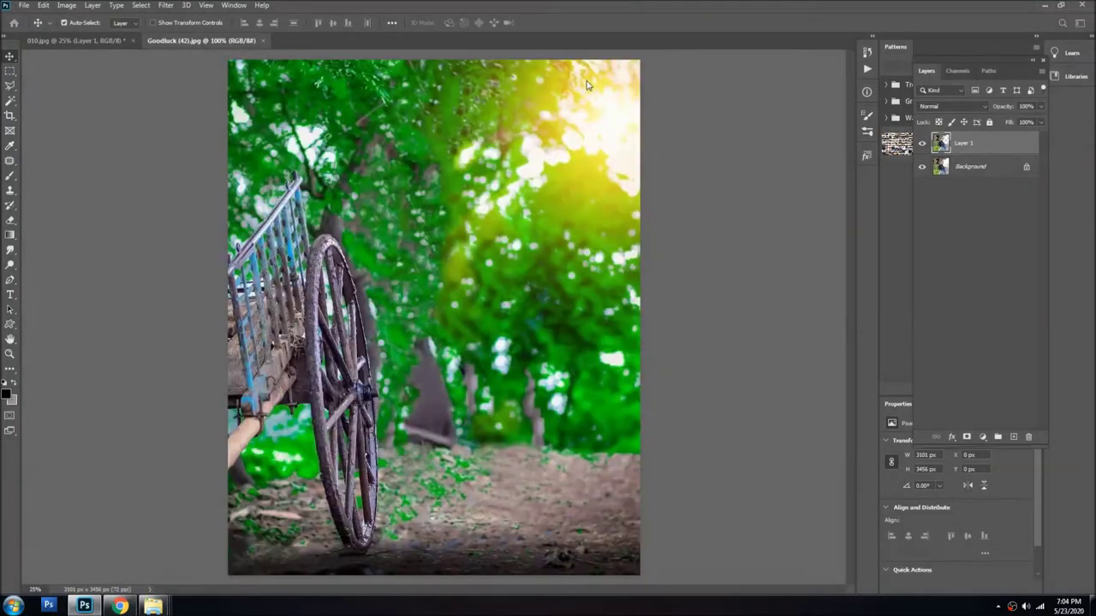
- Copy the Goodluck (42) forest photo into 010.jpg as Layer 2 and close its document
key("ctrl+a")
key("ctrl+c")
key("ctrl+w")
key("ctrl+v")
- Try flipping, moving and enlarging the forest layer with Free Transform, undoing the result
key("ctrl+t")
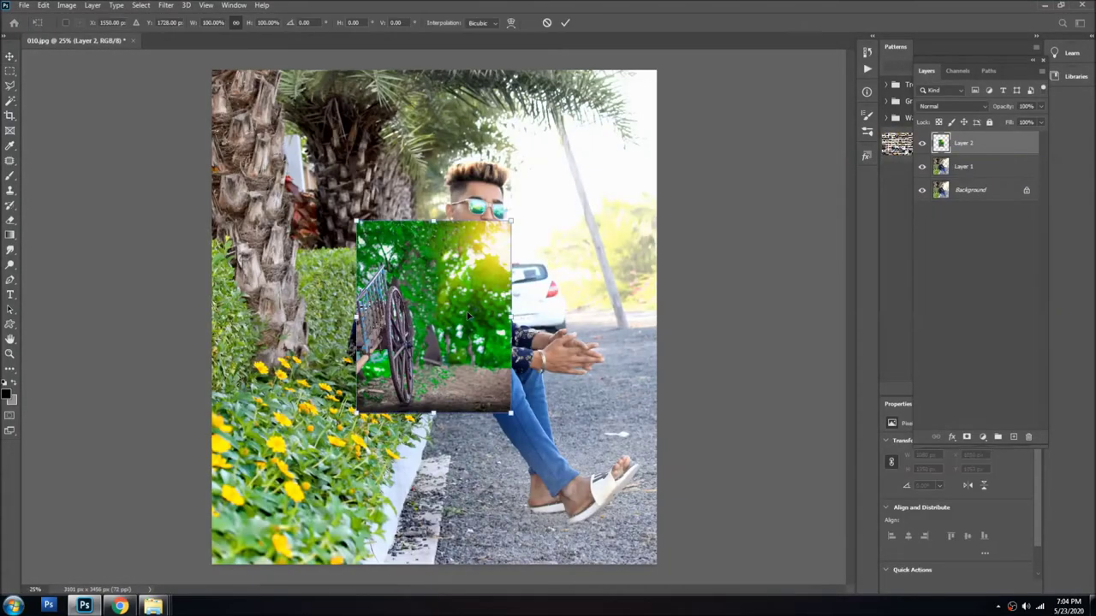
right_click(463, 307)
left_click(506, 510)
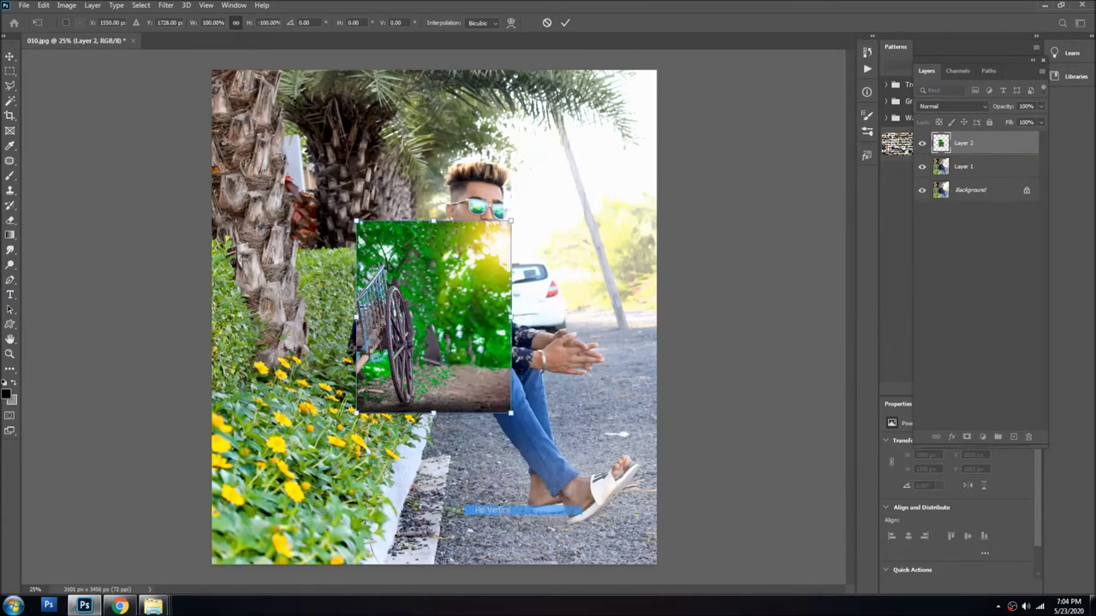
key("ctrl+z")
right_click(482, 300)
left_click(526, 488)
left_click_drag(480, 376, 581, 341)
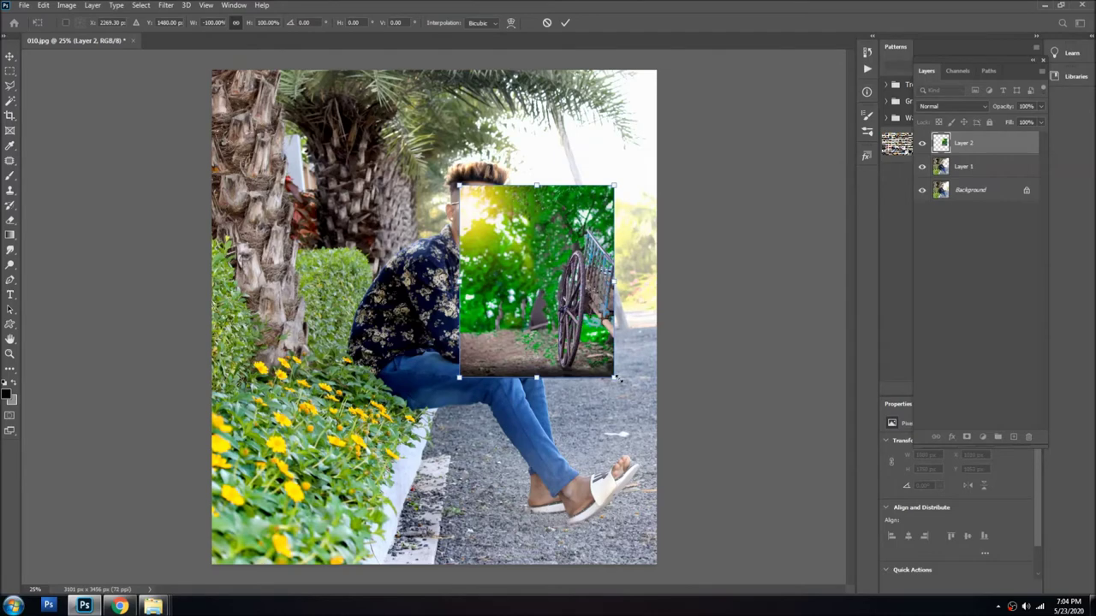
left_click_drag(618, 379, 700, 409)
key("ctrl+z")
key("ctrl+z")
key("ctrl+z")
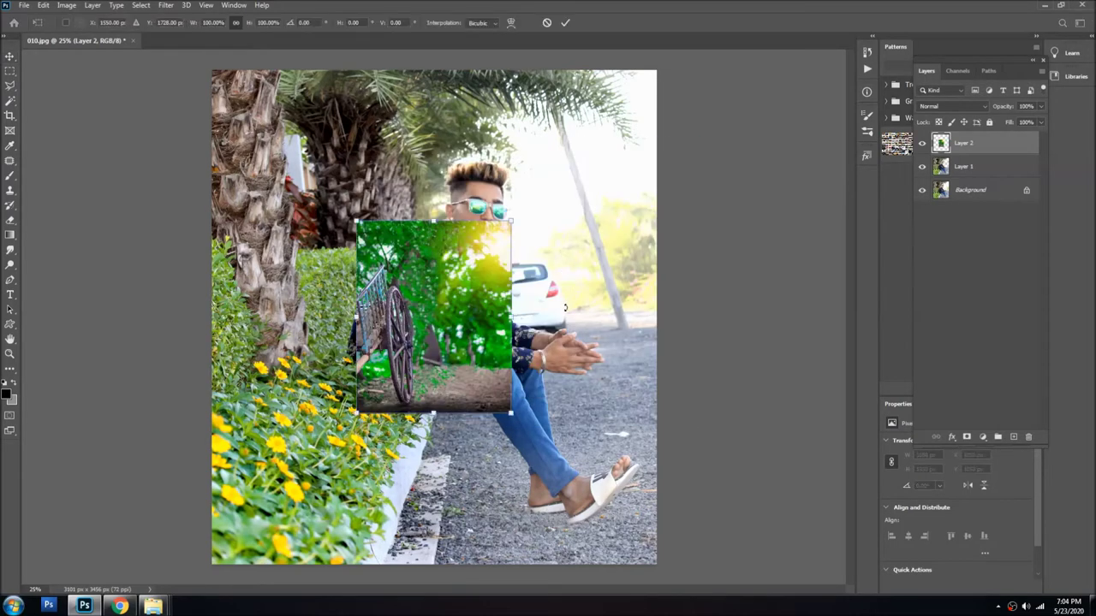
- Scale the forest layer up, move it below Layer 1, and nudge it upward
left_click_drag(502, 417, 582, 501)
mouse_move(581, 223)
left_mouse_down()
mouse_move(676, 99)
mouse_move(558, 176)
left_mouse_up()
key("Return")
key("ctrl+bracketleft")
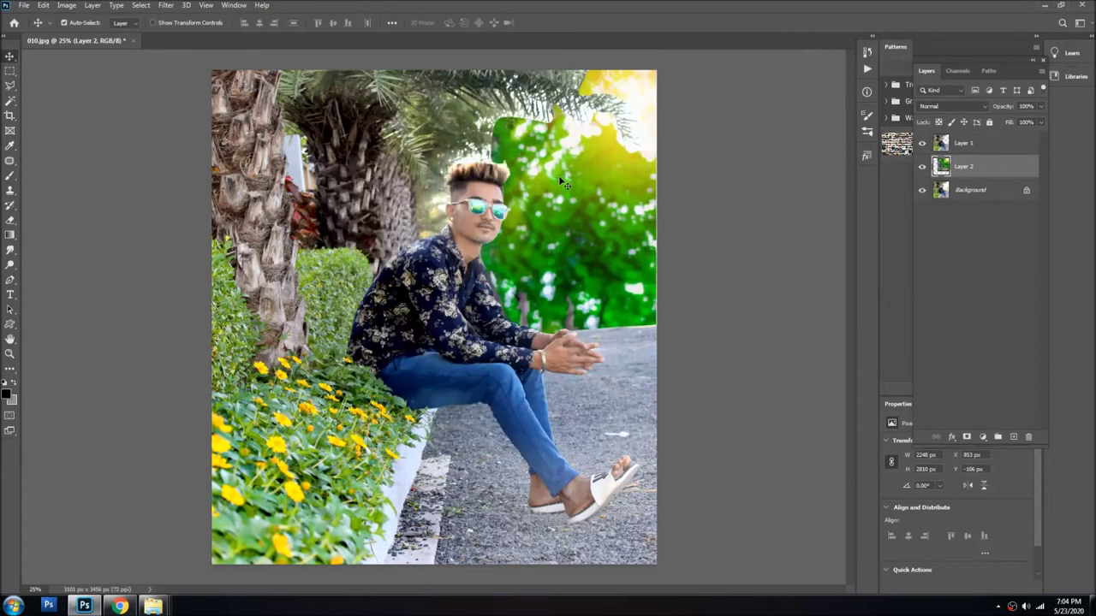
key("ctrl+t")
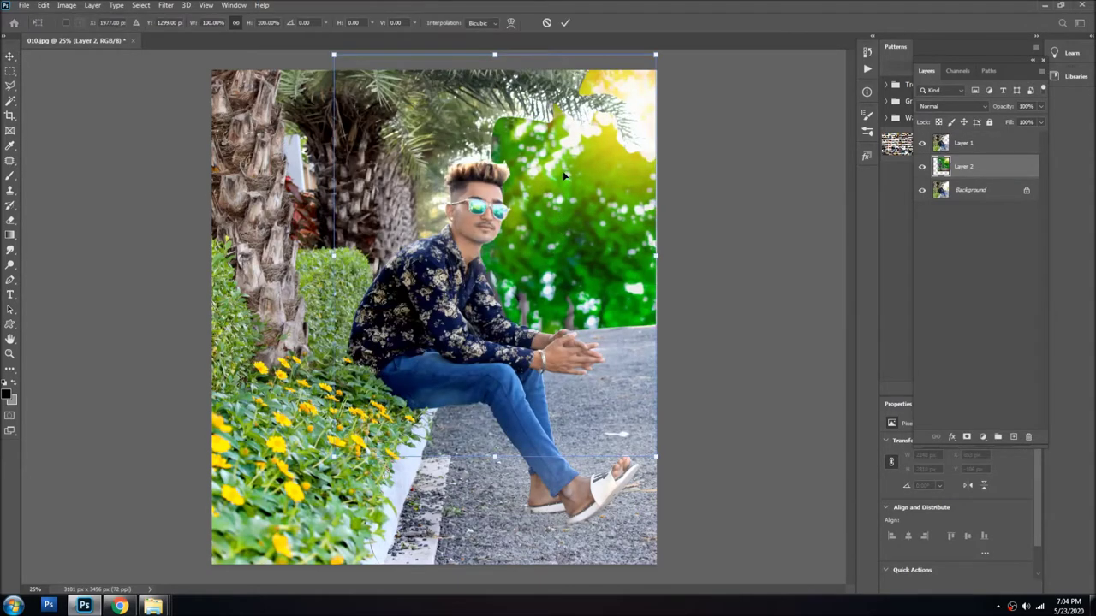
mouse_move(565, 177)
left_mouse_down()
mouse_move(565, 196)
mouse_move(565, 183)
left_mouse_up()
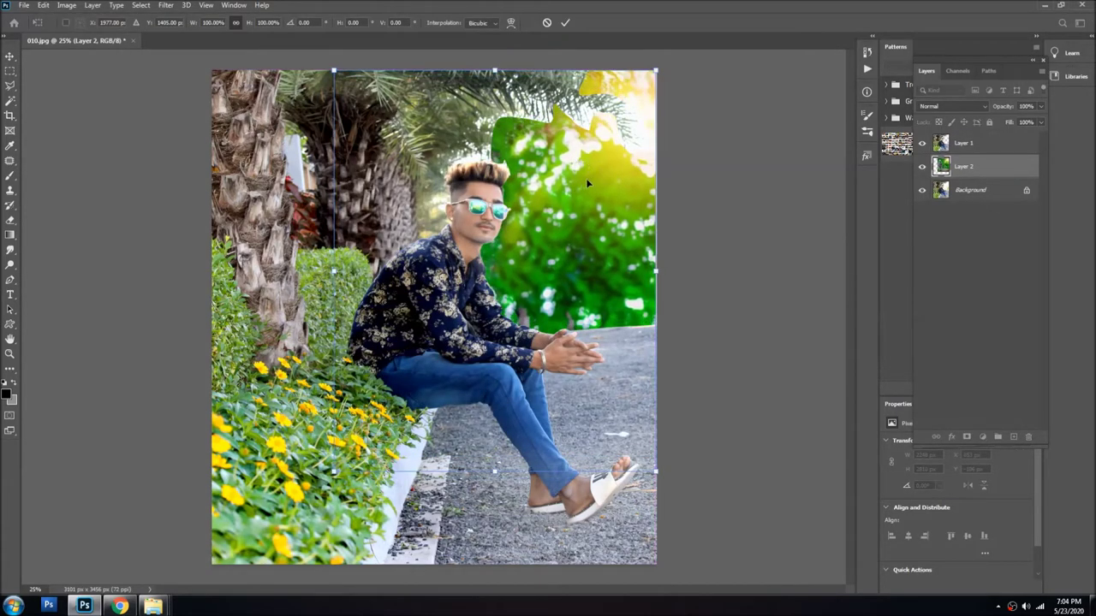
key("Return")
- Select the Goodluck (58) image in the backgrounds folder, then return to Photoshop
key("alt+Tab")
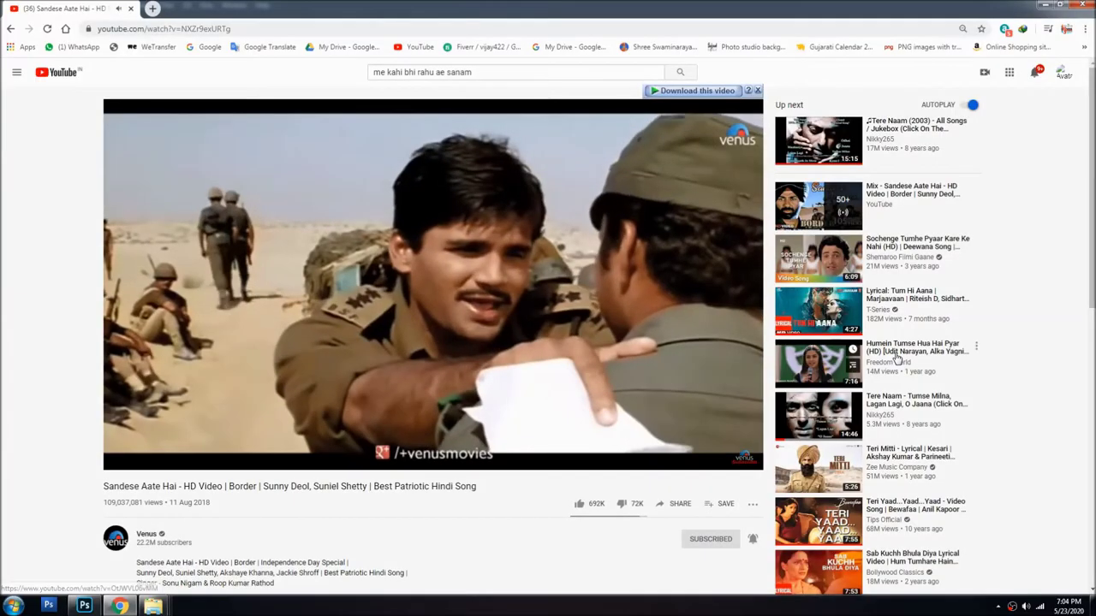
key("alt+Tab")
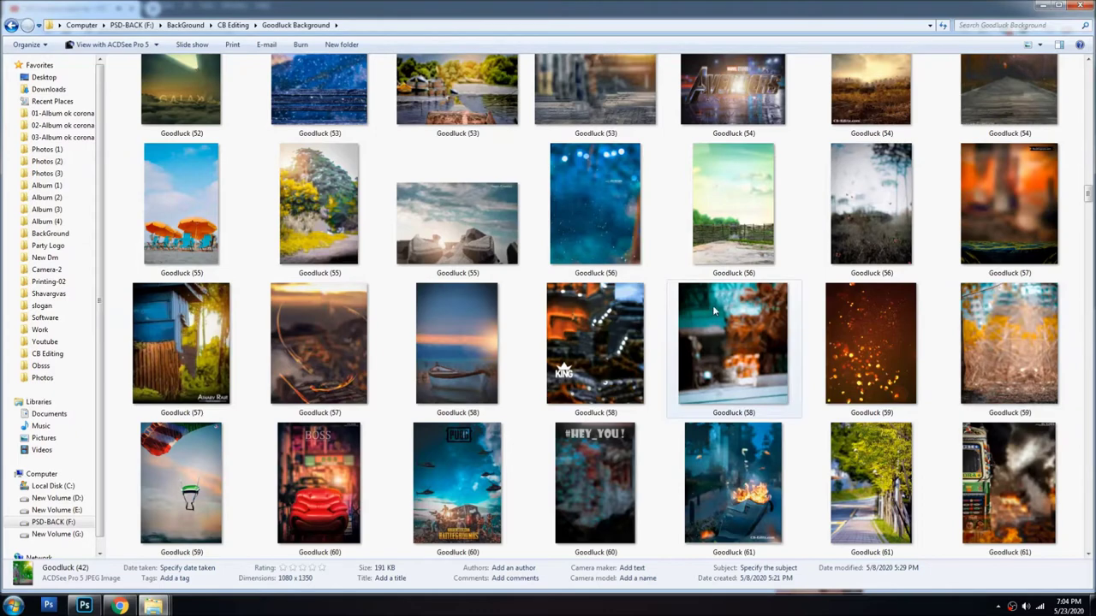
left_click(714, 310)
key("alt+Tab")
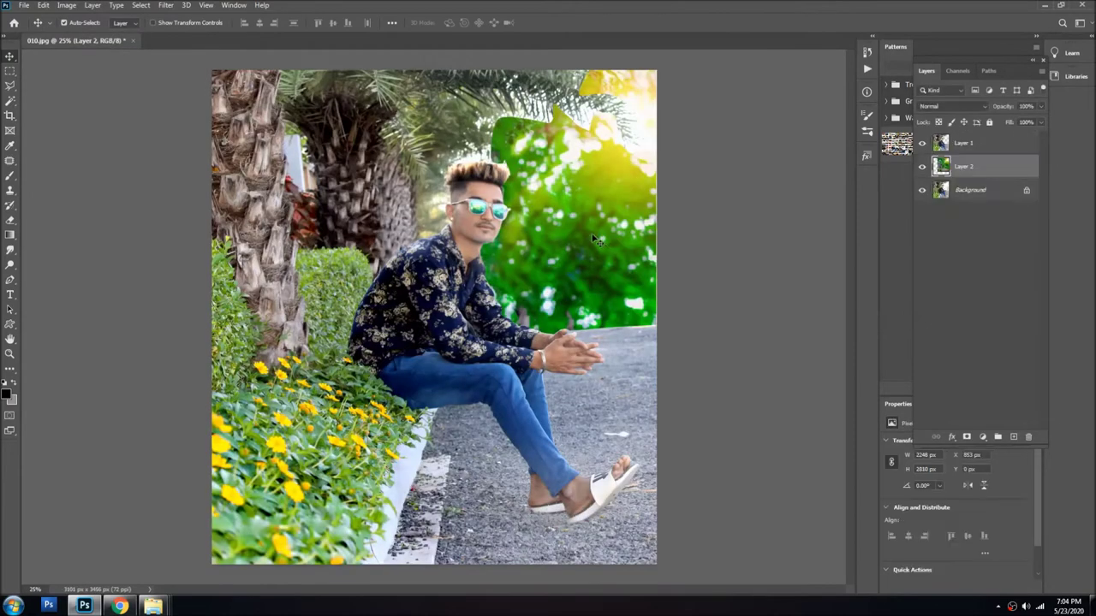
- Set the forest layer to Multiply, then select the Background layer with an enlarged eraser
left_click(941, 106)
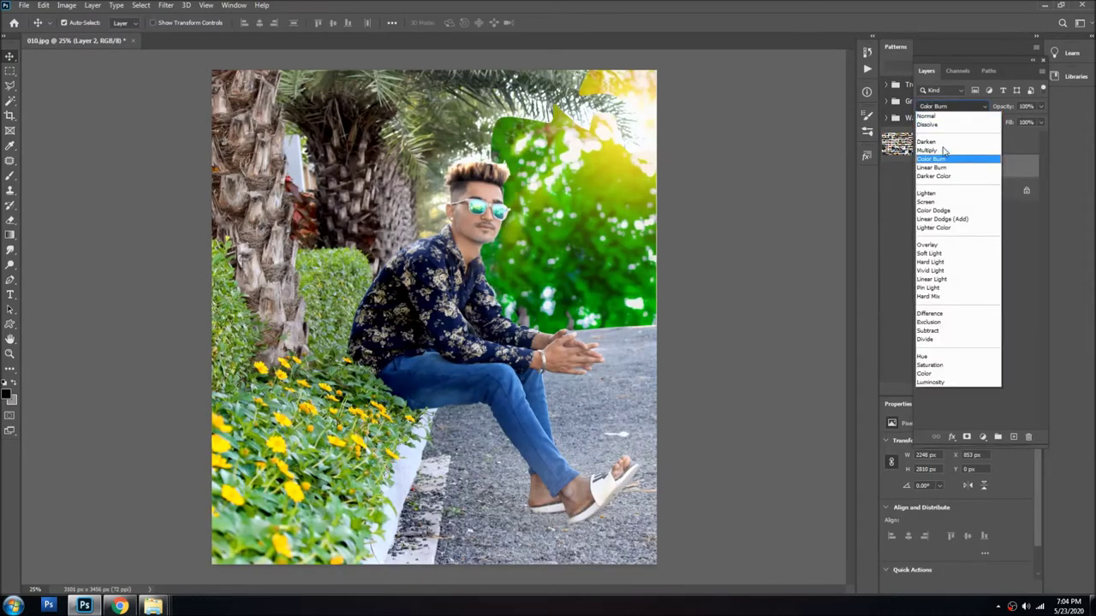
left_click(943, 152)
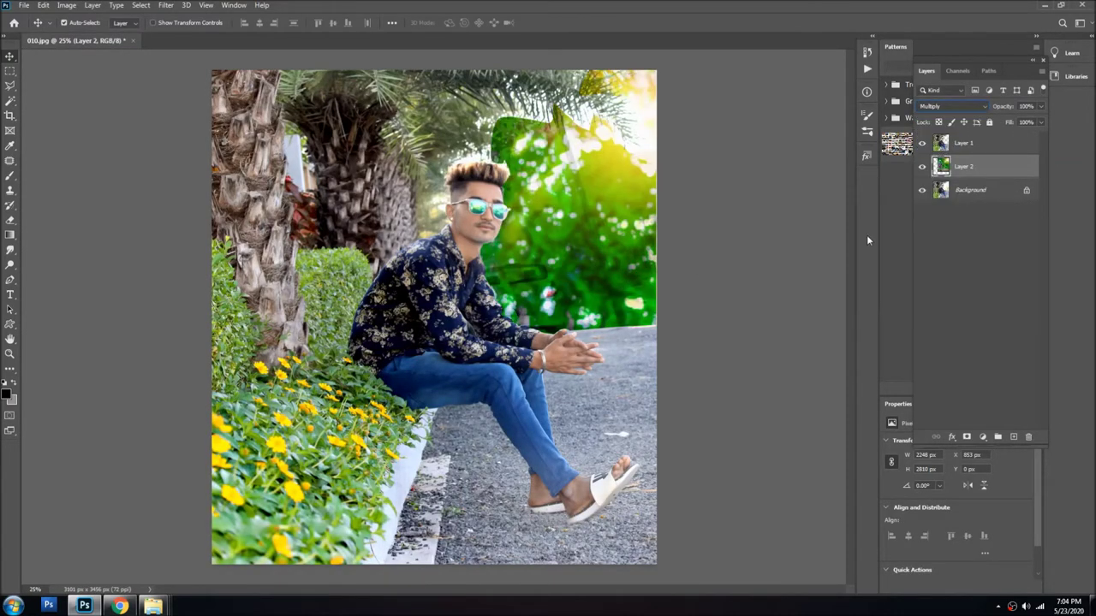
left_click(967, 190)
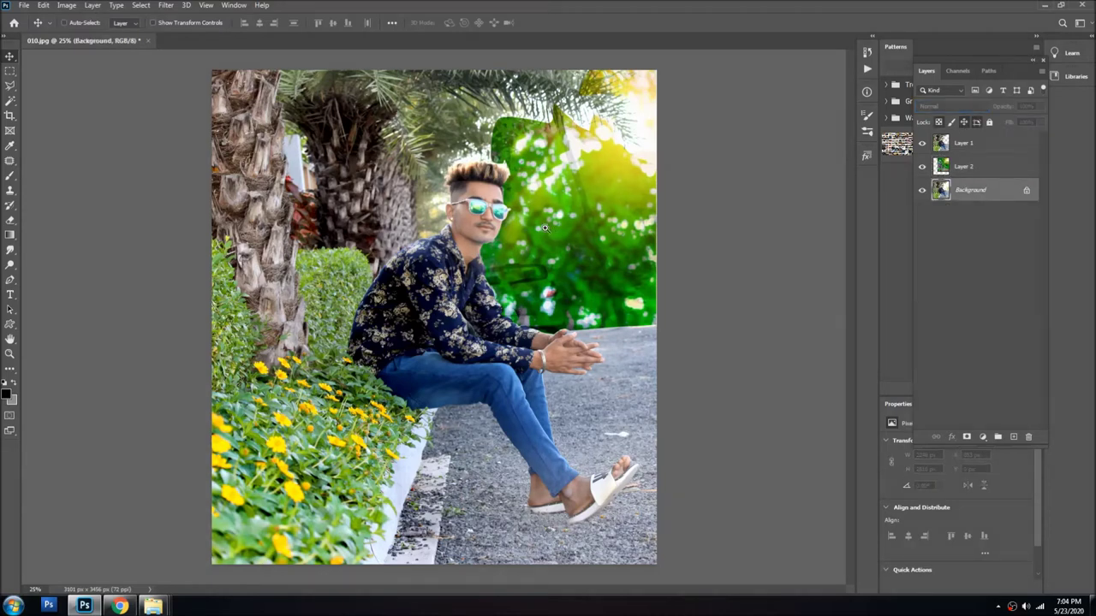
scroll(546, 230, "up", 2)
key("e")
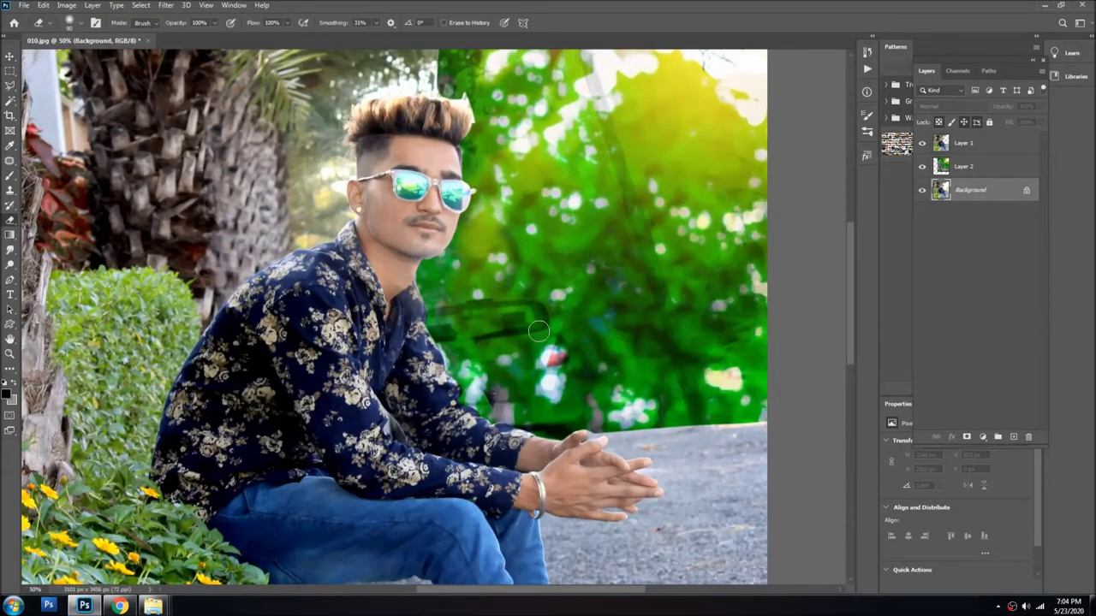
key("bracketright")
key("bracketright")
key("bracketright")
key("bracketright")
key("bracketright")
key("bracketright")
key("bracketright")
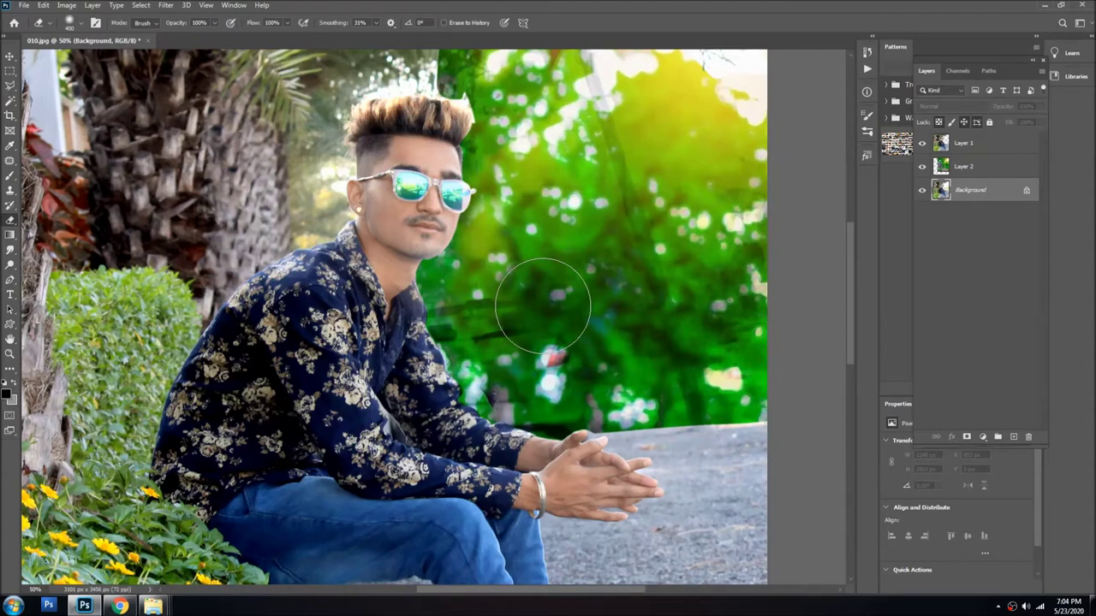
- Set the background colour to white (ffffff) and the forest layer's opacity to 50%
left_click(14, 399)
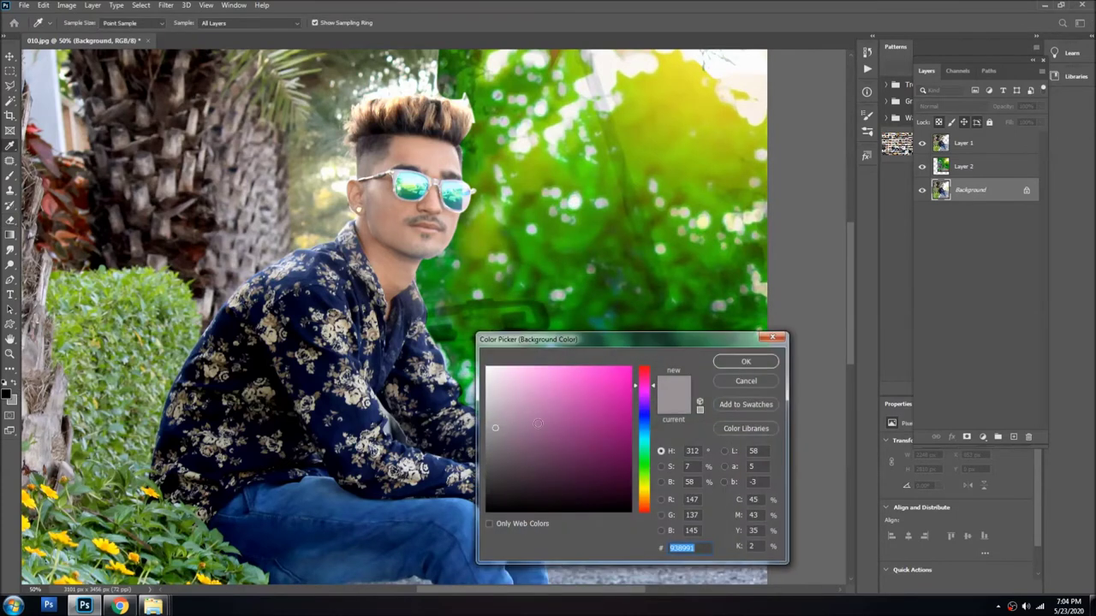
type("ffffff")
key("Return")
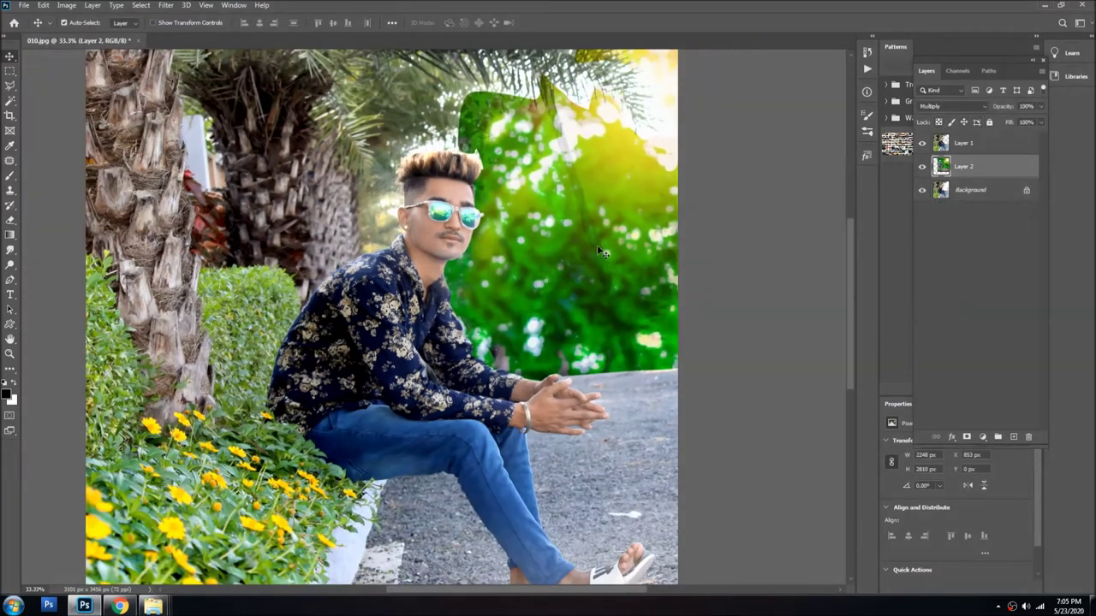
key("5")
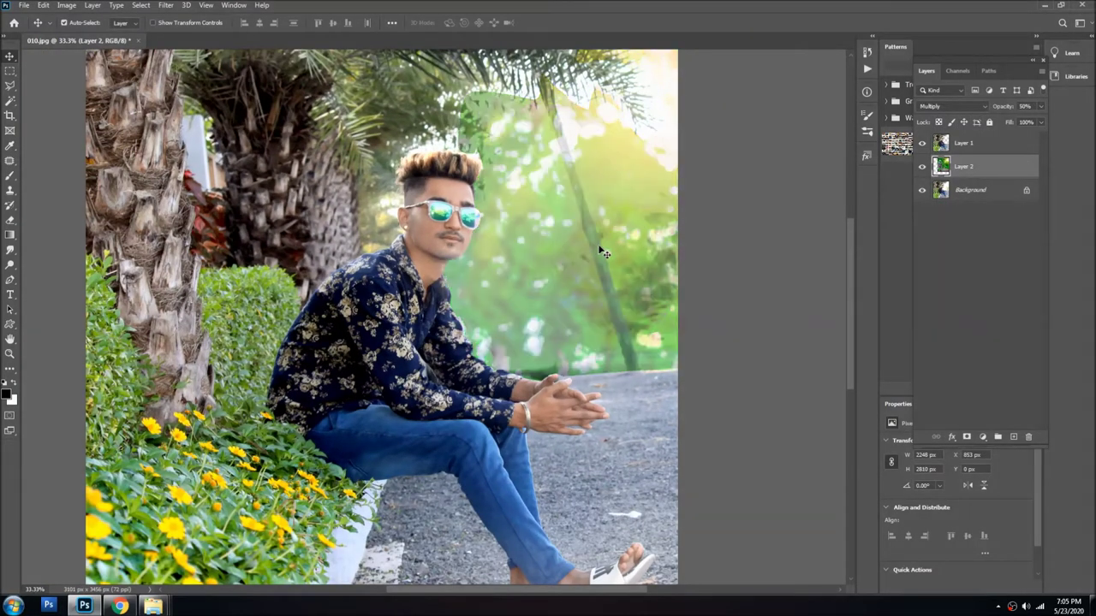
- Reset the forest layer's opacity to 50% and select the Background layer
key("8")
key("8")
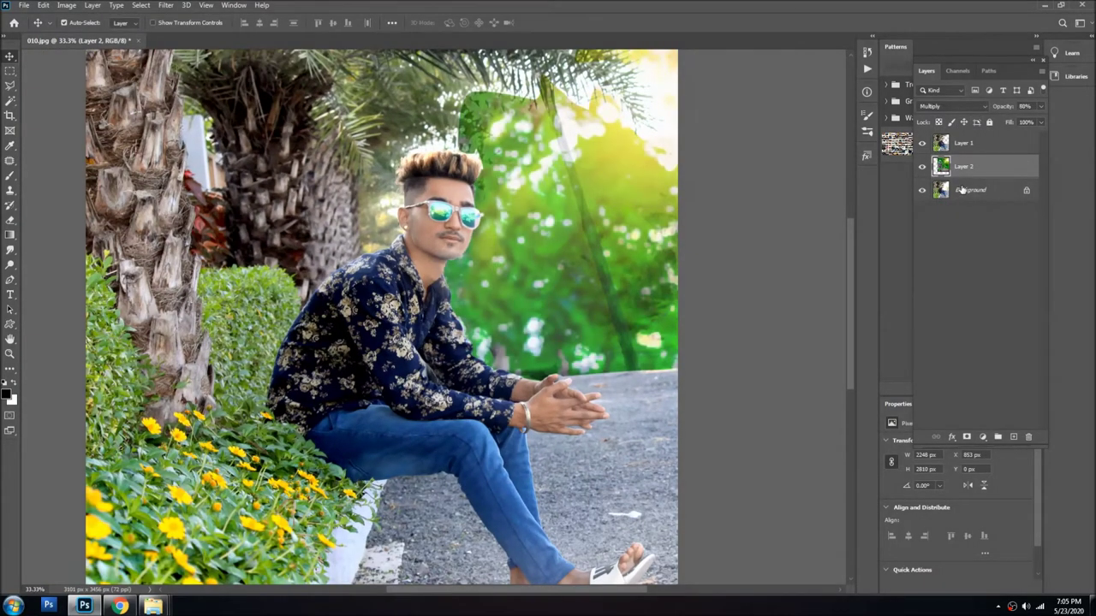
key("5")
left_click(972, 196)
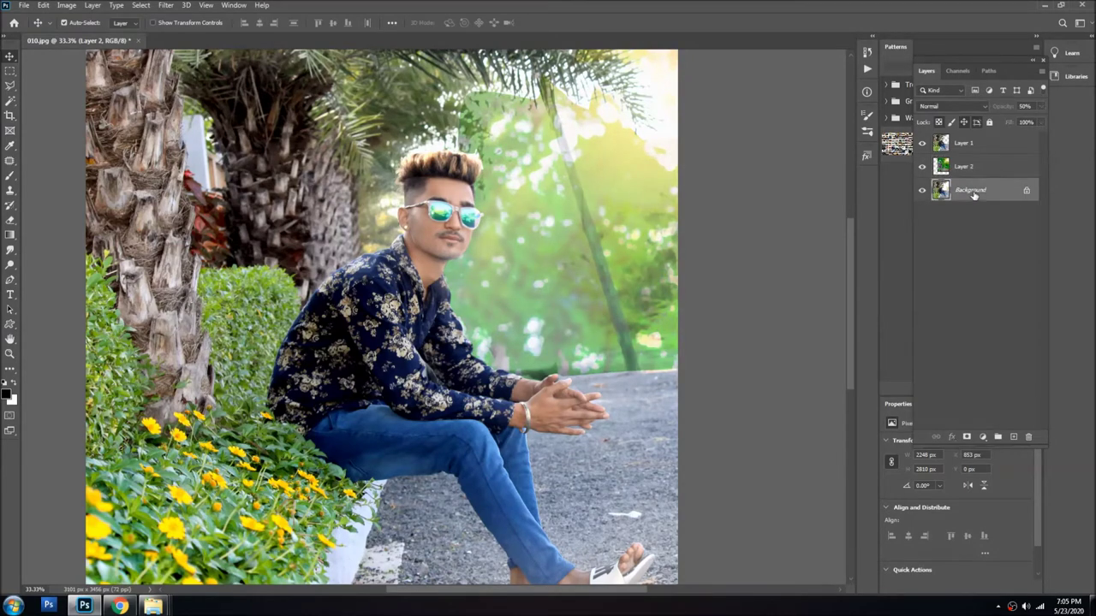
key("e")
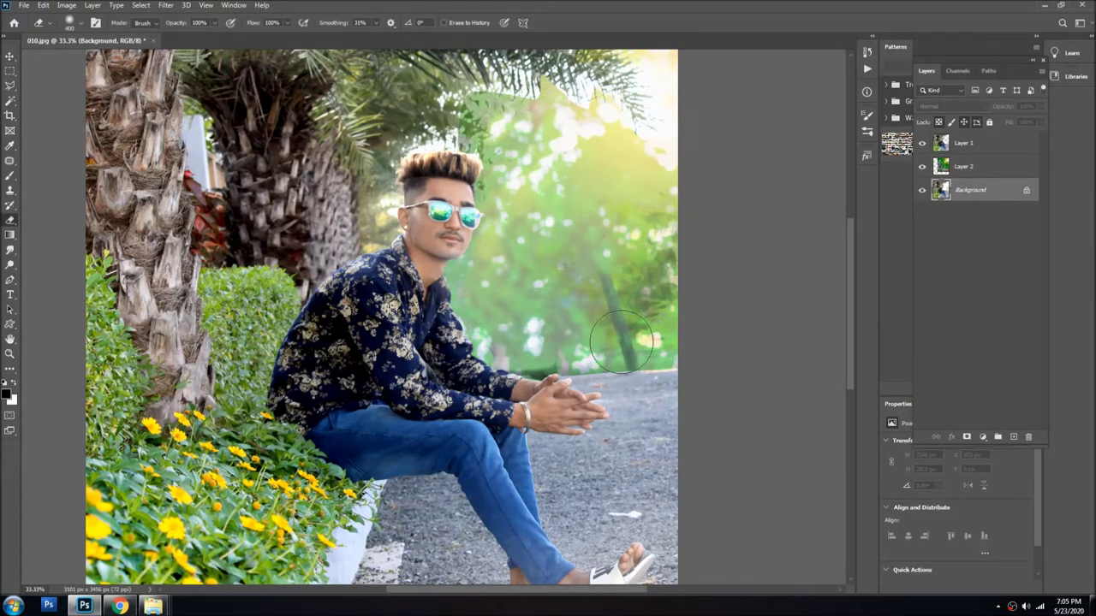
key("v")
scroll(549, 204, "up", 1)
scroll(549, 205, "up", 1)
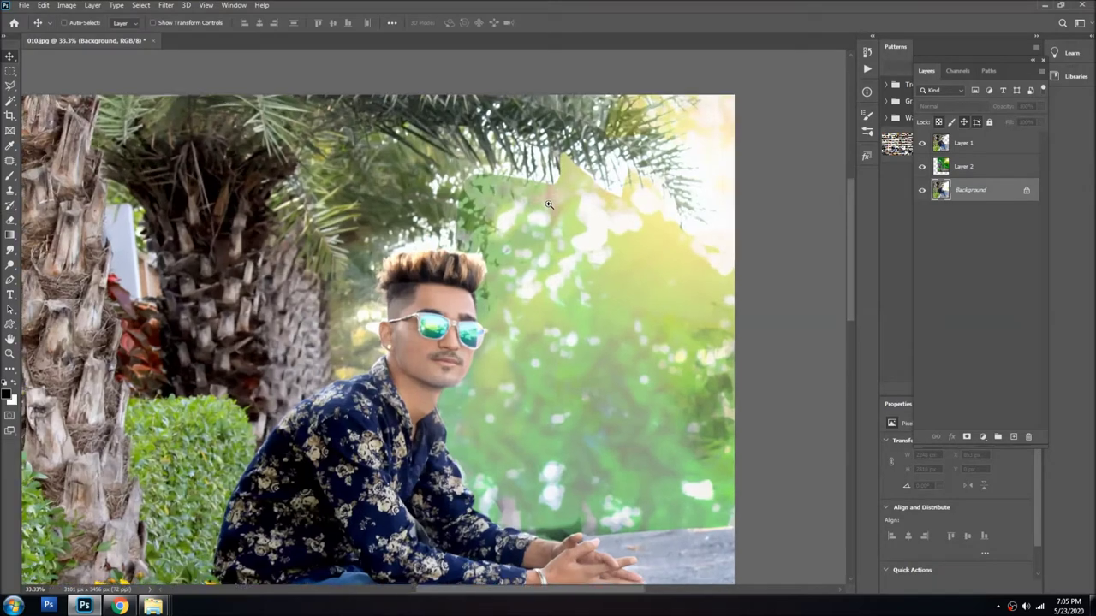
scroll(549, 204, "up", 1)
- Erase Layer 1 around the palm fronds above the man's head
left_click(549, 205, "ctrl")
key("e")
mouse_move(451, 246)
left_mouse_down()
mouse_move(454, 176)
mouse_move(627, 177)
mouse_move(753, 160)
left_mouse_up()
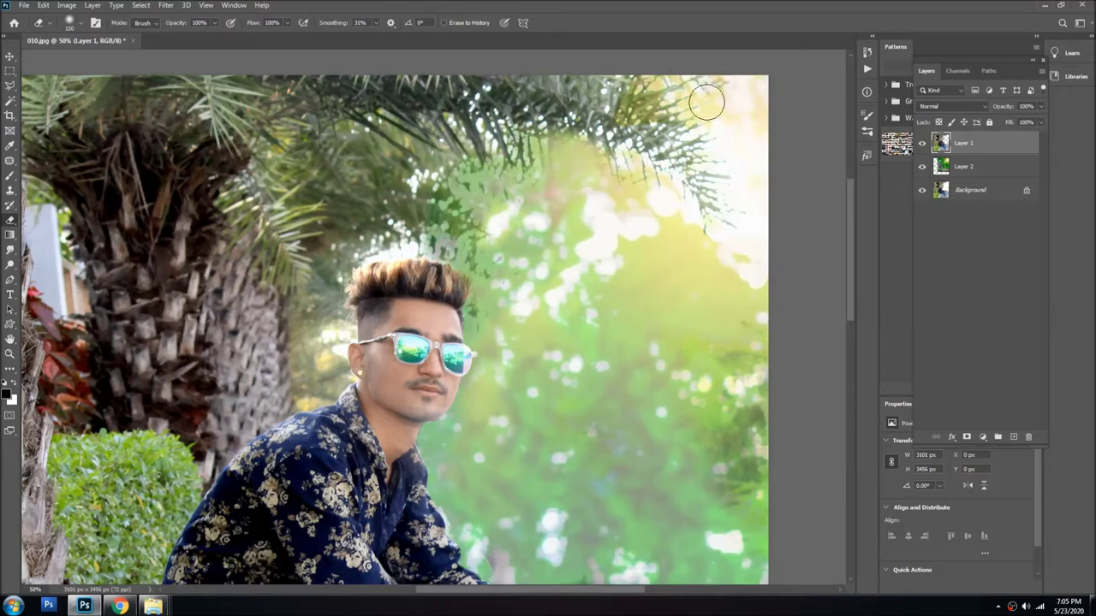
key("v")
- Darken the forest Layer 2's midtones to 0.7 with Levels
scroll(565, 250, "down", 1)
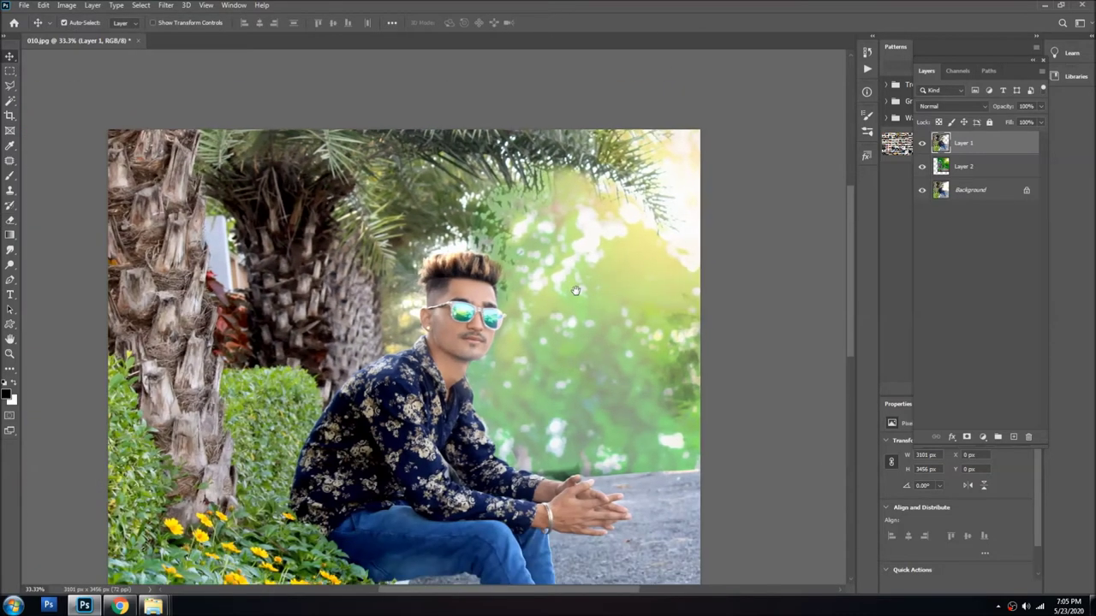
scroll(575, 291, "down", 1)
left_click(598, 274)
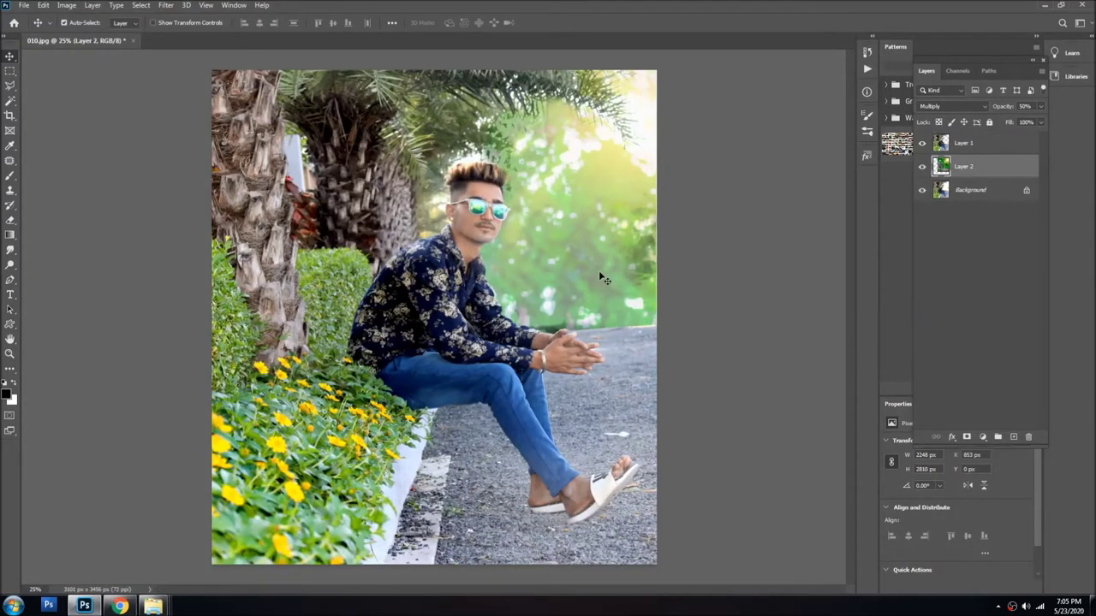
key("ctrl+l")
left_click_drag(775, 304, 780, 301)
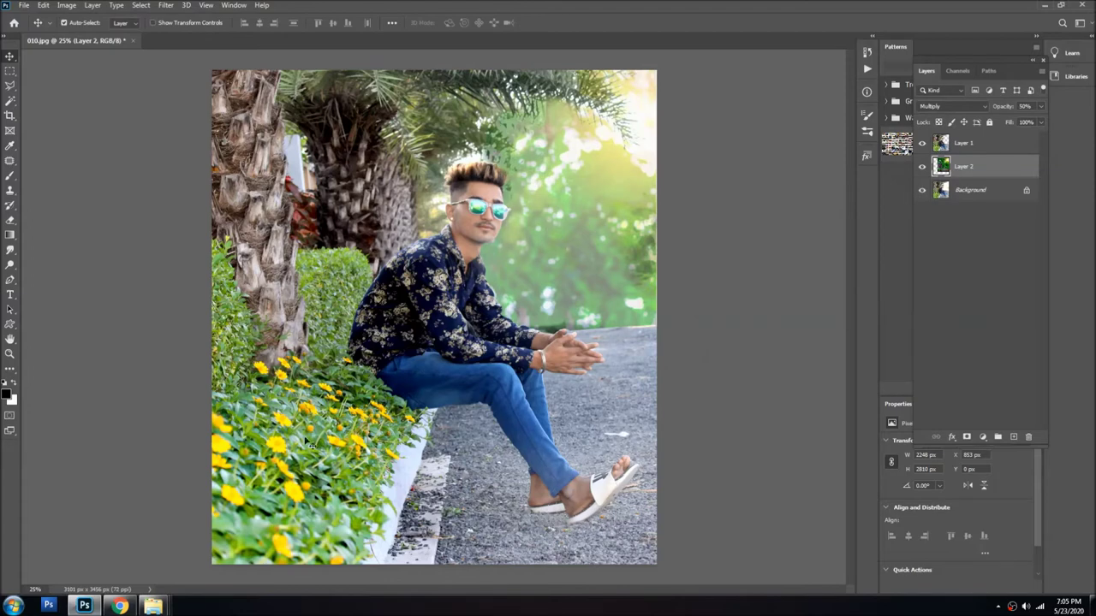
key("ctrl")
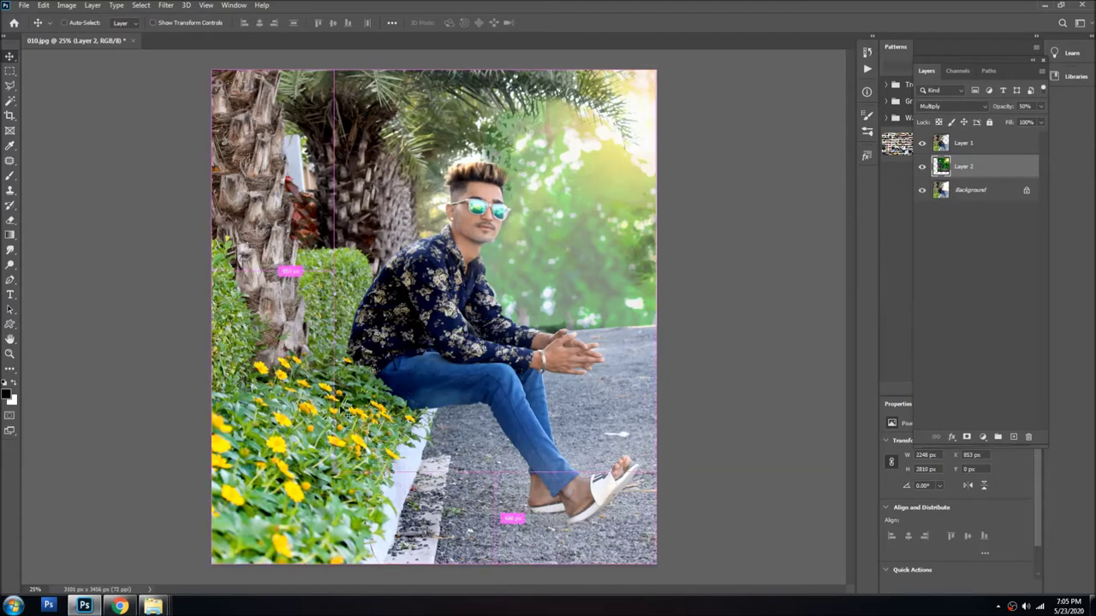
key("ctrl+plus")
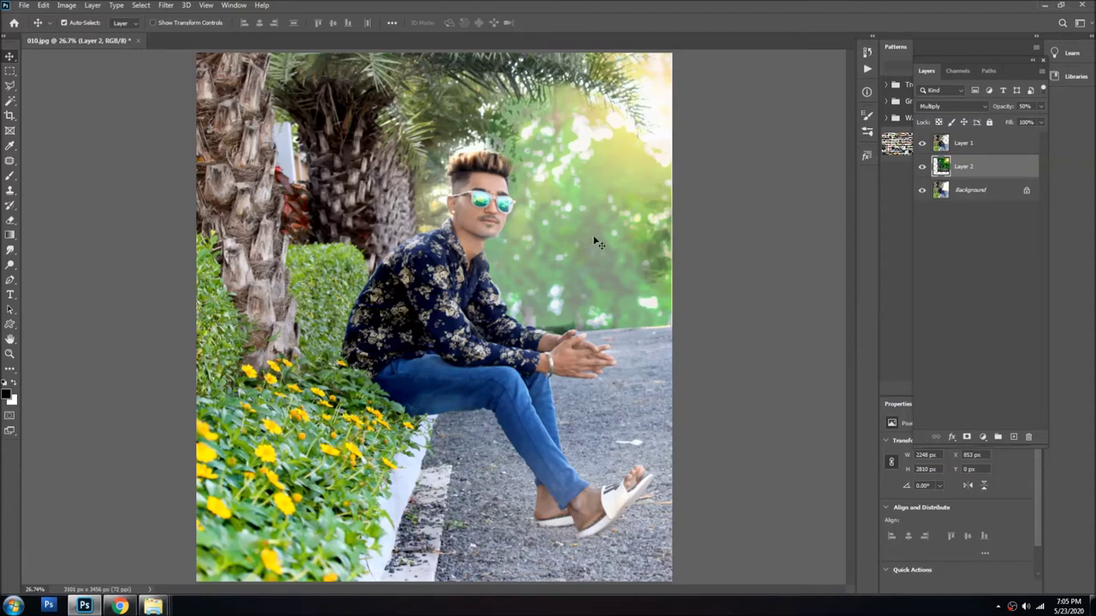
- Erase Layer 1 along the backdrop edge near the man's hands, enlarging the brush
scroll(603, 276, "up", 1)
left_click(644, 373)
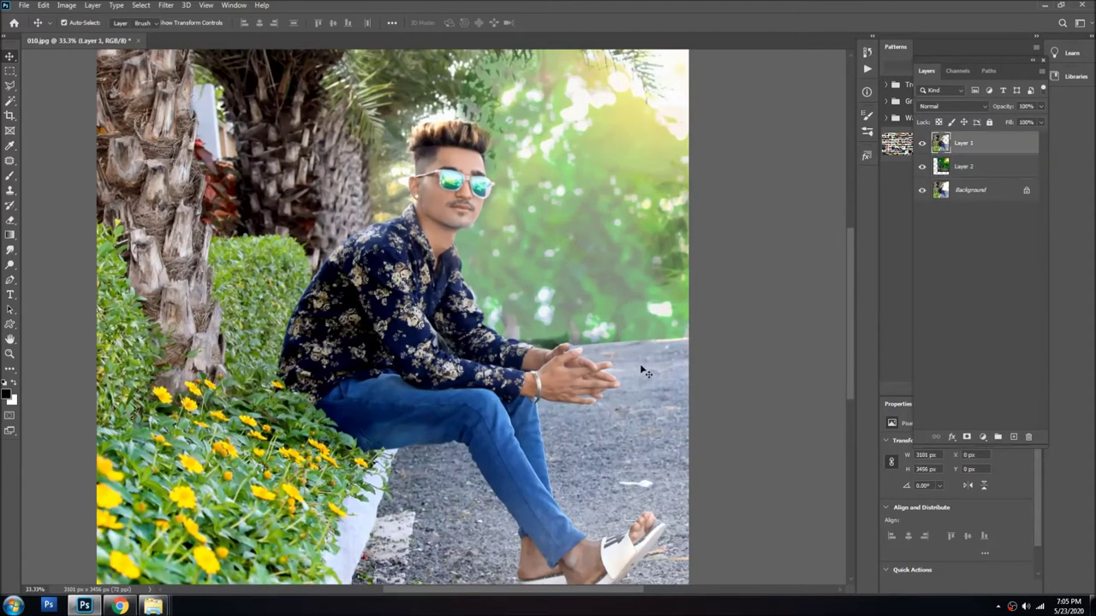
key("e")
left_click_drag(572, 334, 696, 330)
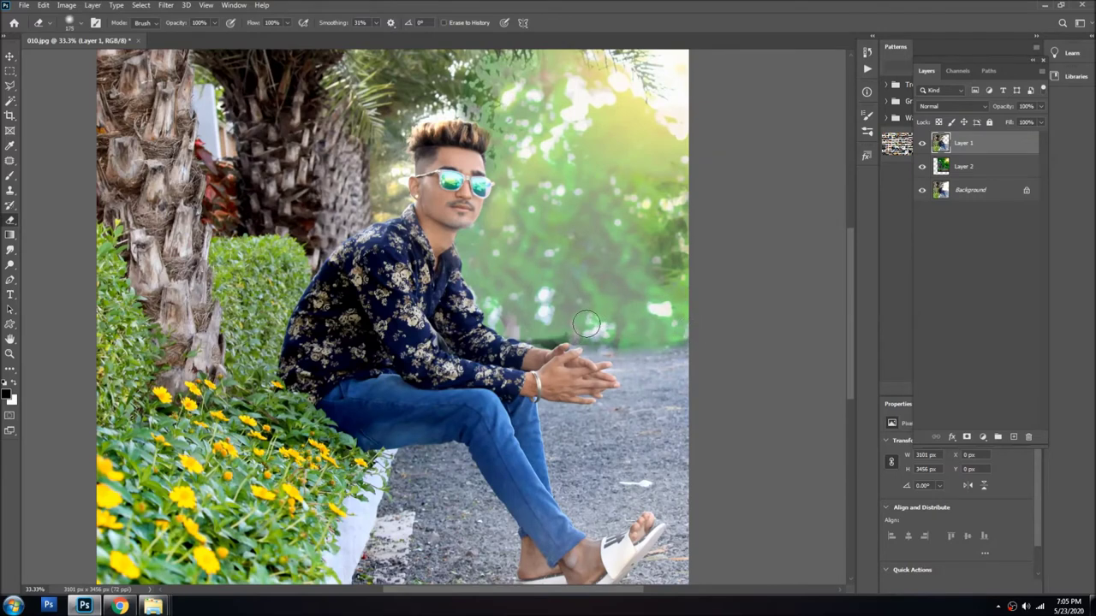
scroll(585, 323, "up", 1)
scroll(585, 323, "up", 1)
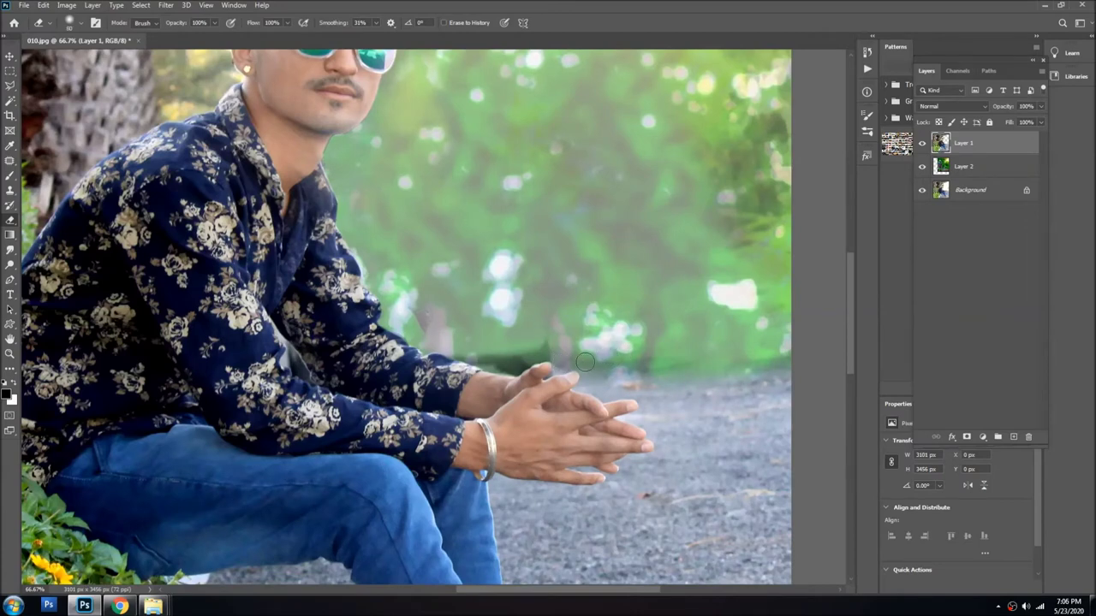
key("bracketright")
key("bracketright")
key("bracketright")
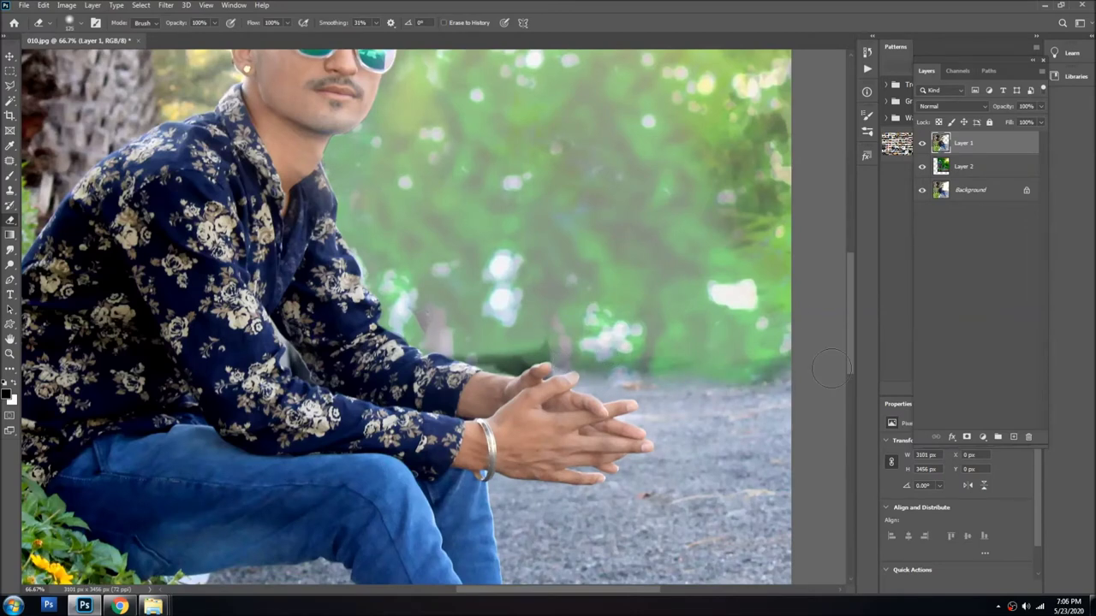
scroll(505, 205, "down", 2)
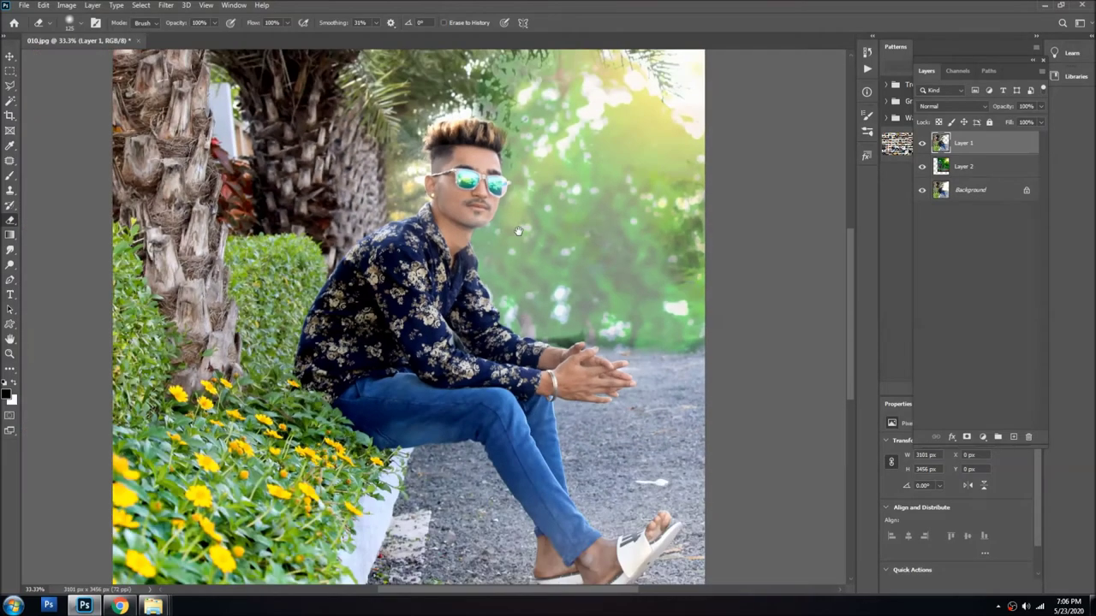
scroll(517, 231, "up", 2)
- Make the Background layer active from the layers-under-cursor list and zoom out
key("v")
right_click(431, 187)
left_click(447, 214)
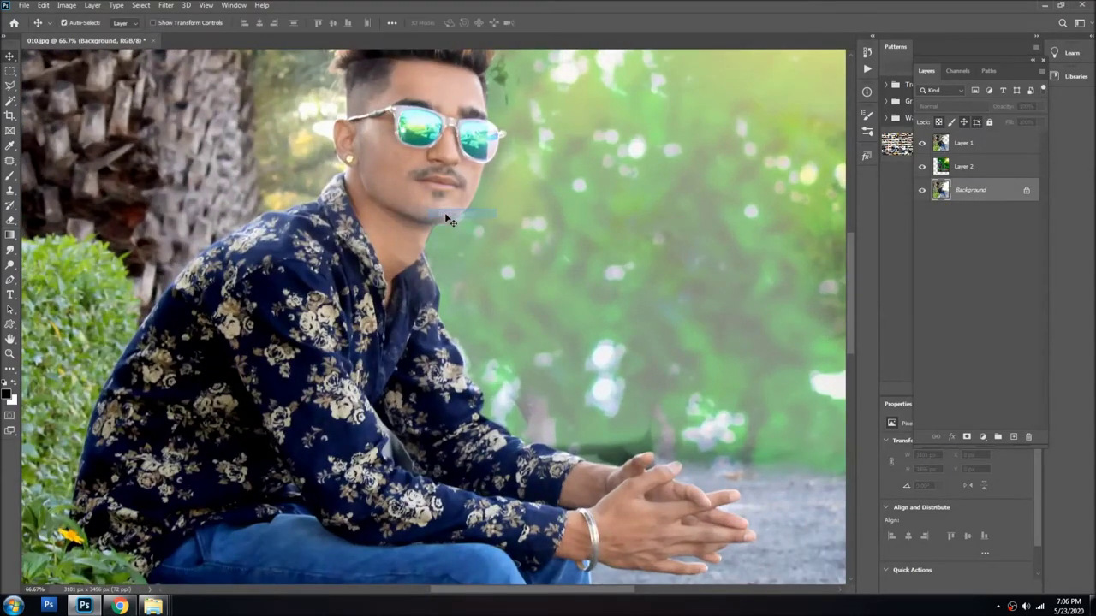
key("e")
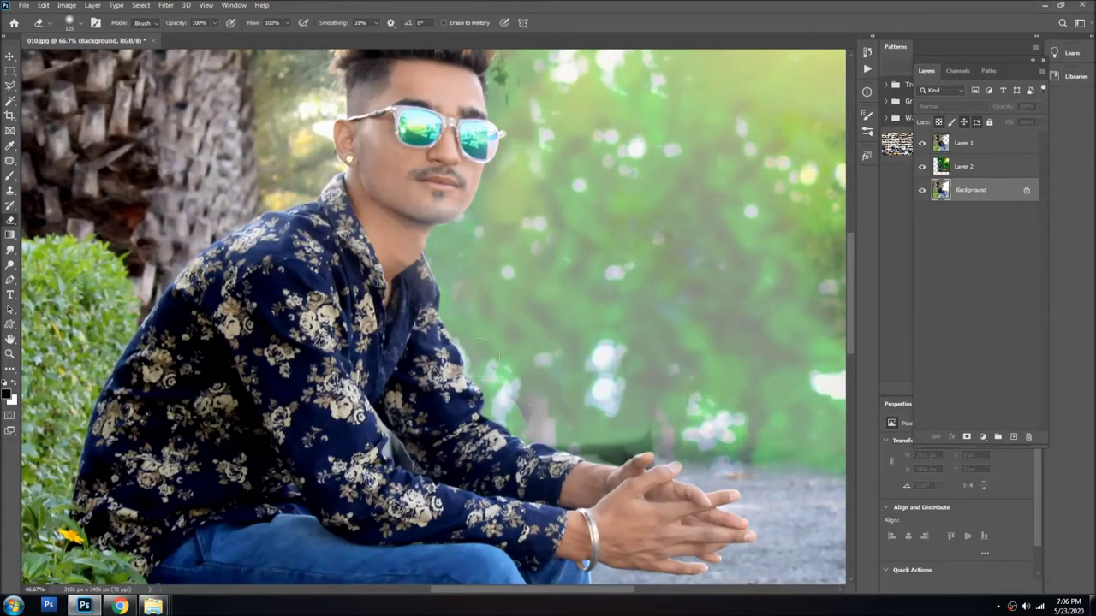
scroll(508, 237, "up", 3)
scroll(514, 272, "down", 2)
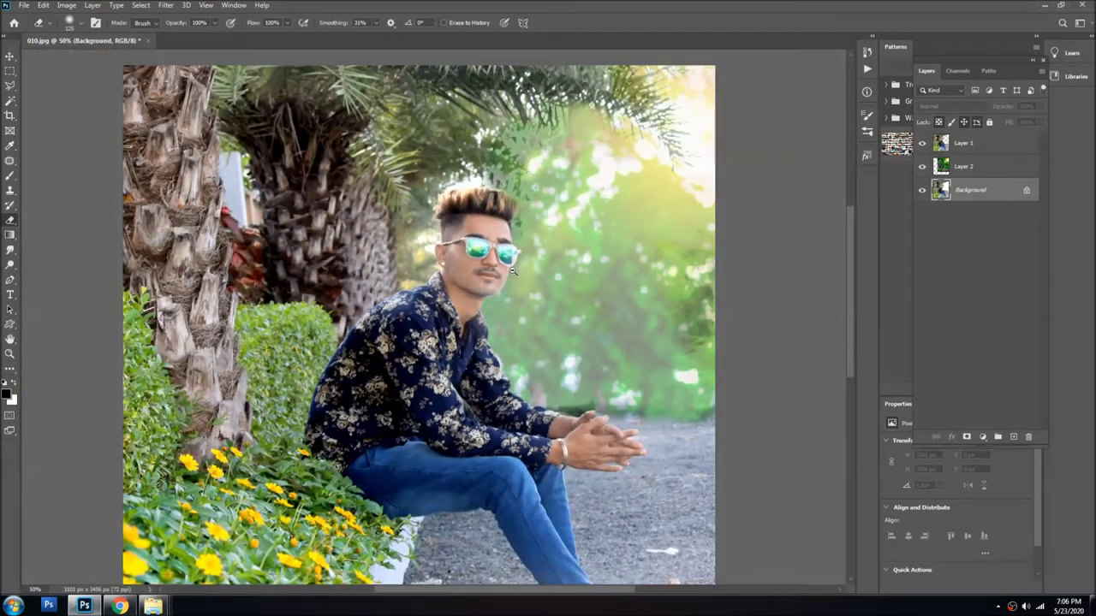
scroll(514, 271, "down", 1)
key("v")
scroll(571, 246, "down", 1)
scroll(571, 245, "down", 2)
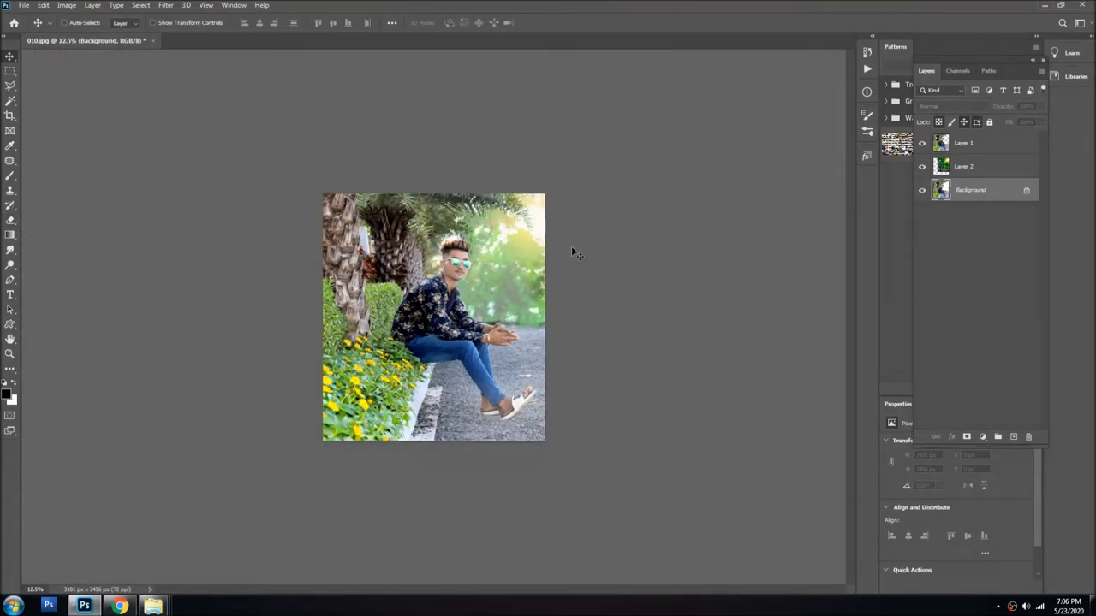
- Fit the photo to the window and test Layer 2 opacities from 0% to 100%
key("ctrl+0")
key("alt+bracketright")
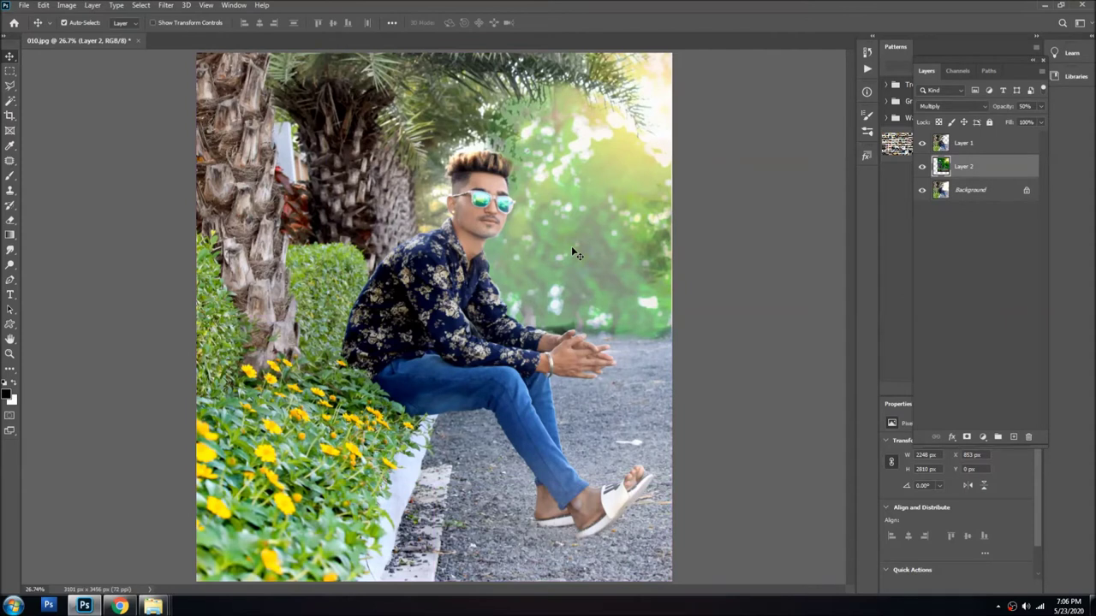
key("0")
key("0")
key("1")
key("0")
key("0")
key("0")
key("0")
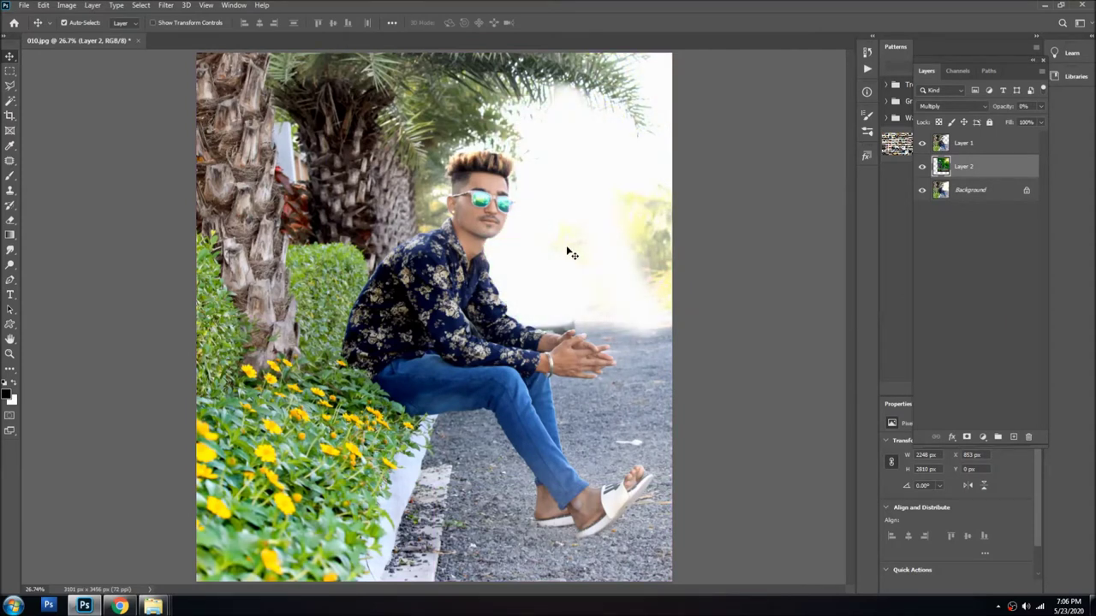
key("4")
key("1")
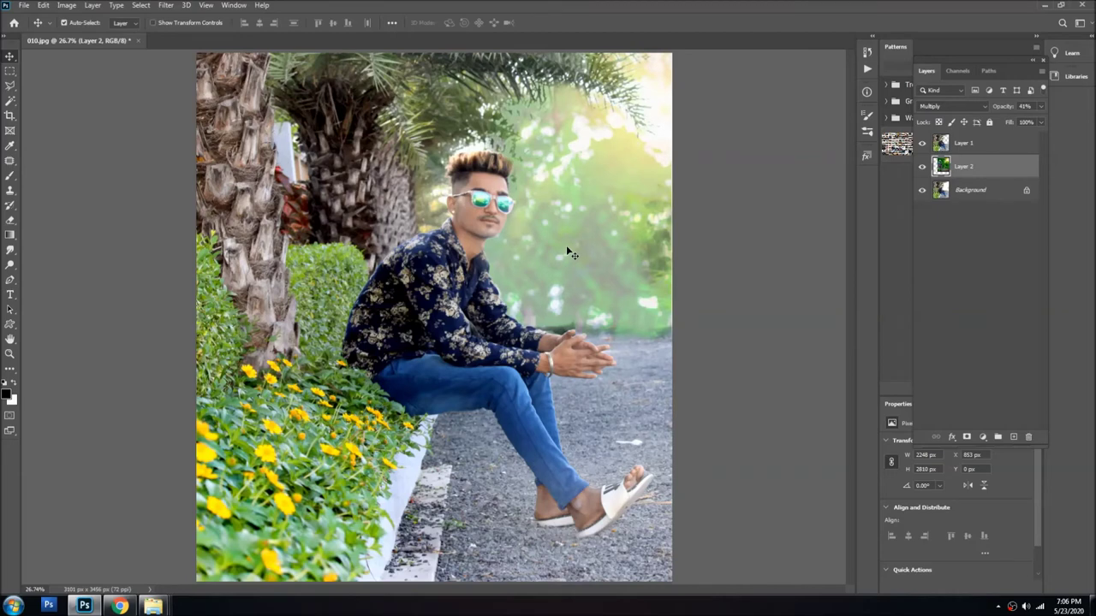
left_click(1042, 106)
mouse_move(1024, 123)
left_mouse_down()
mouse_move(1059, 127)
mouse_move(1017, 122)
left_mouse_up()
- Set Layer 2's blend mode to Multiply at 57% opacity
left_click(933, 106)
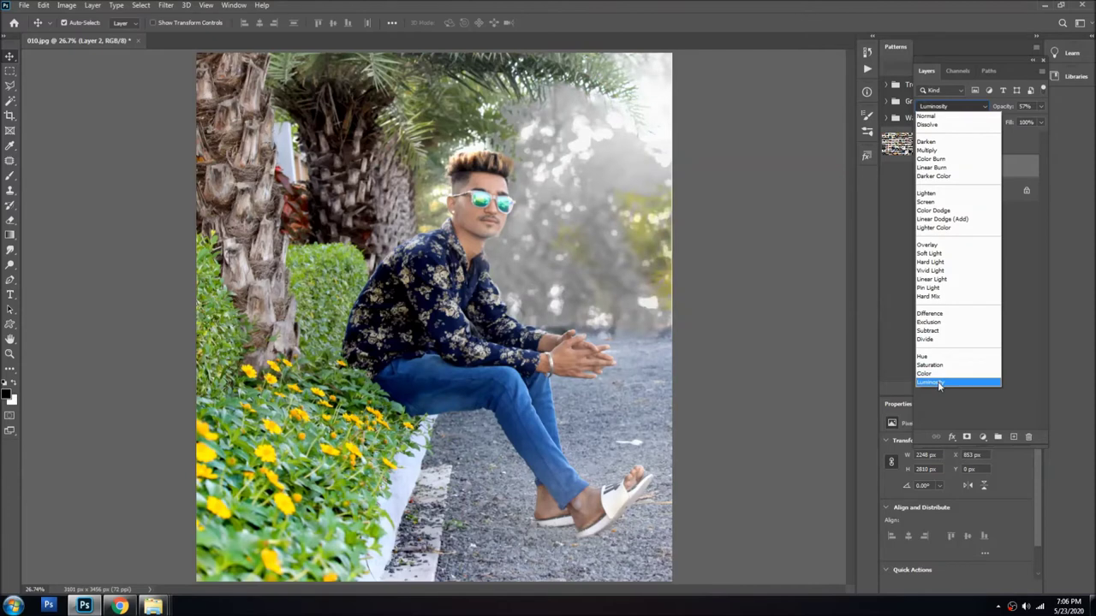
left_click(932, 118)
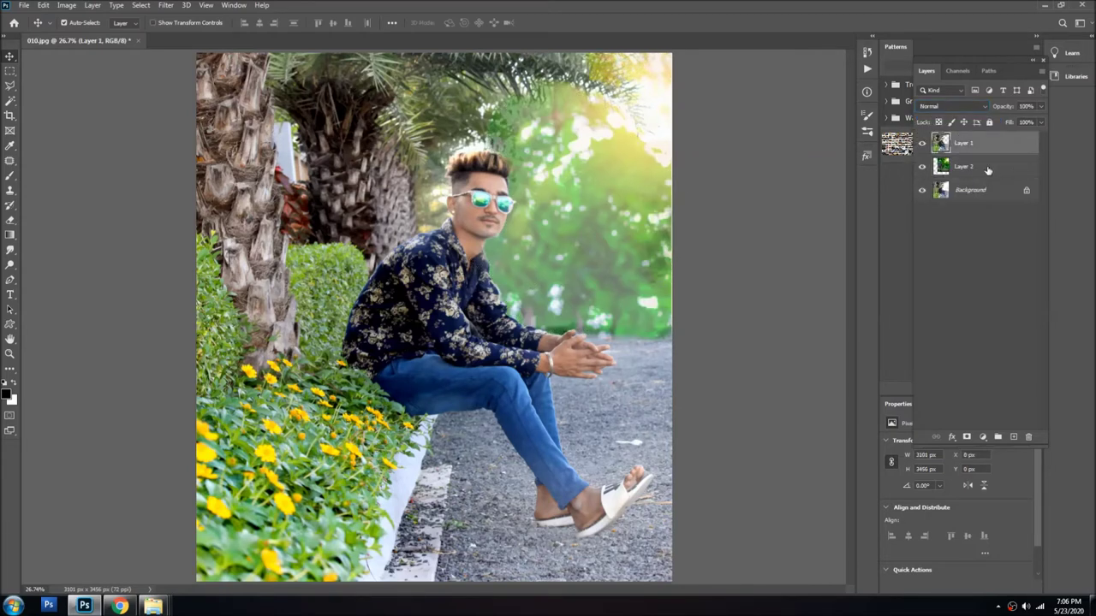
left_click(961, 106)
left_click(937, 147)
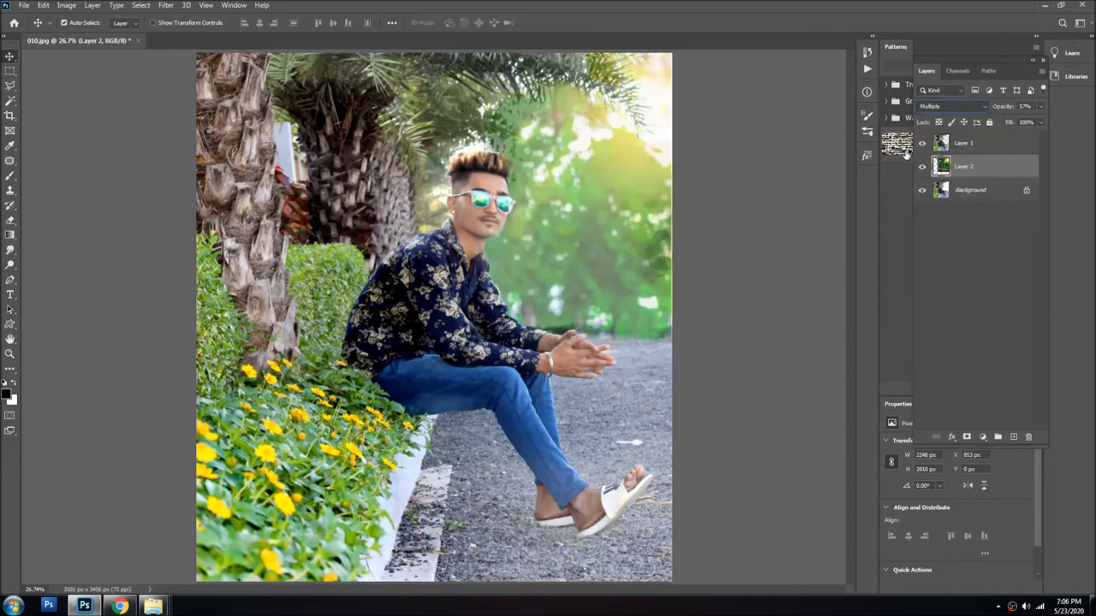
scroll(511, 224, "up", 1)
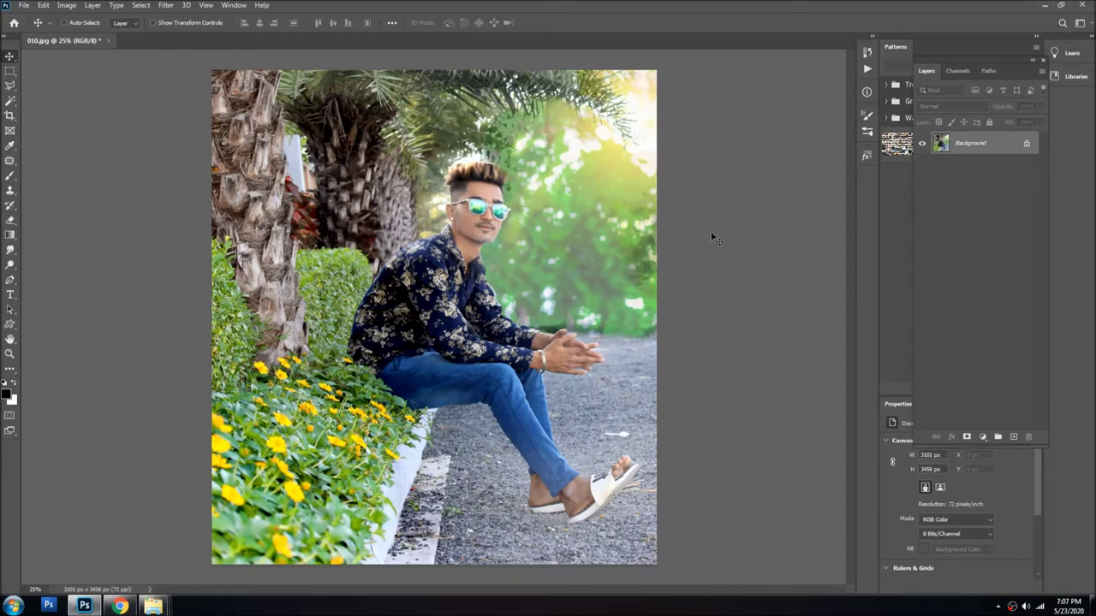
- Duplicate the photo onto a new layer and open it in the Camera Raw filter, keeping Tint at 0
key("ctrl+j")
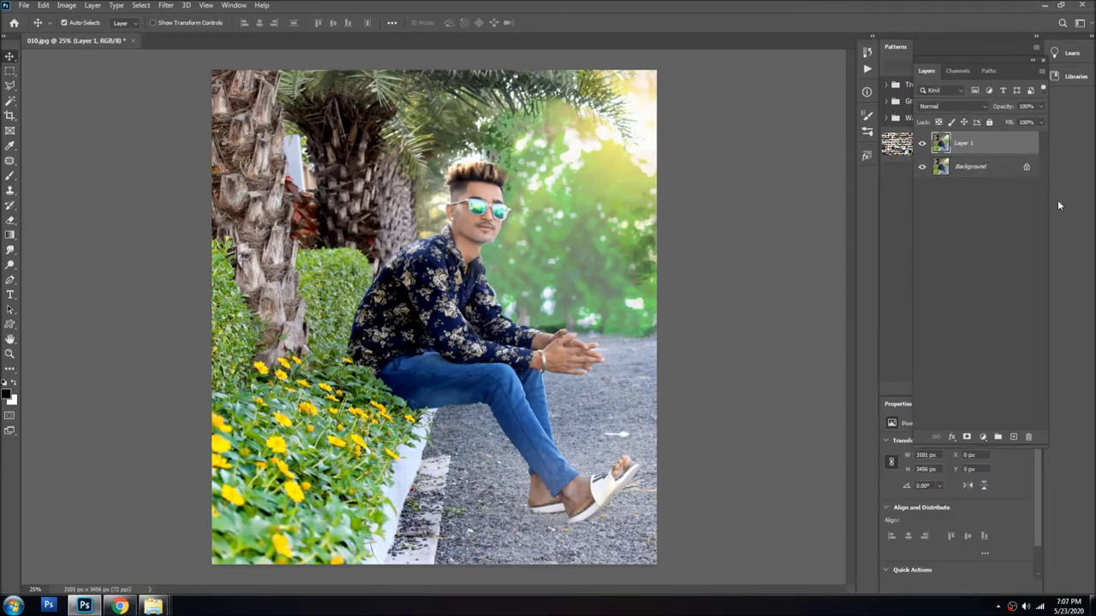
left_click(166, 5)
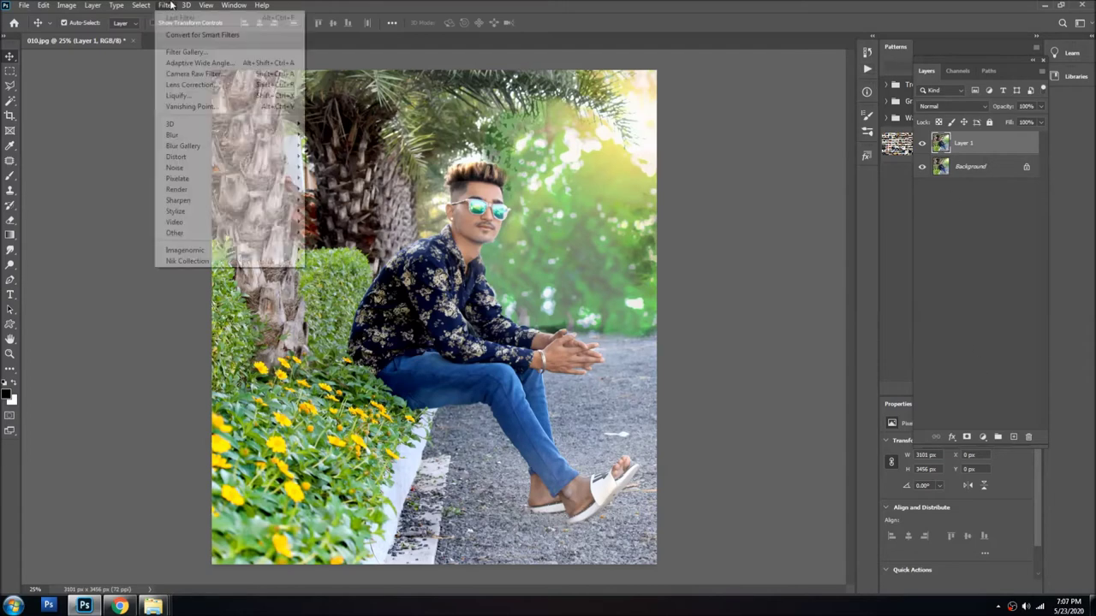
left_click(193, 74)
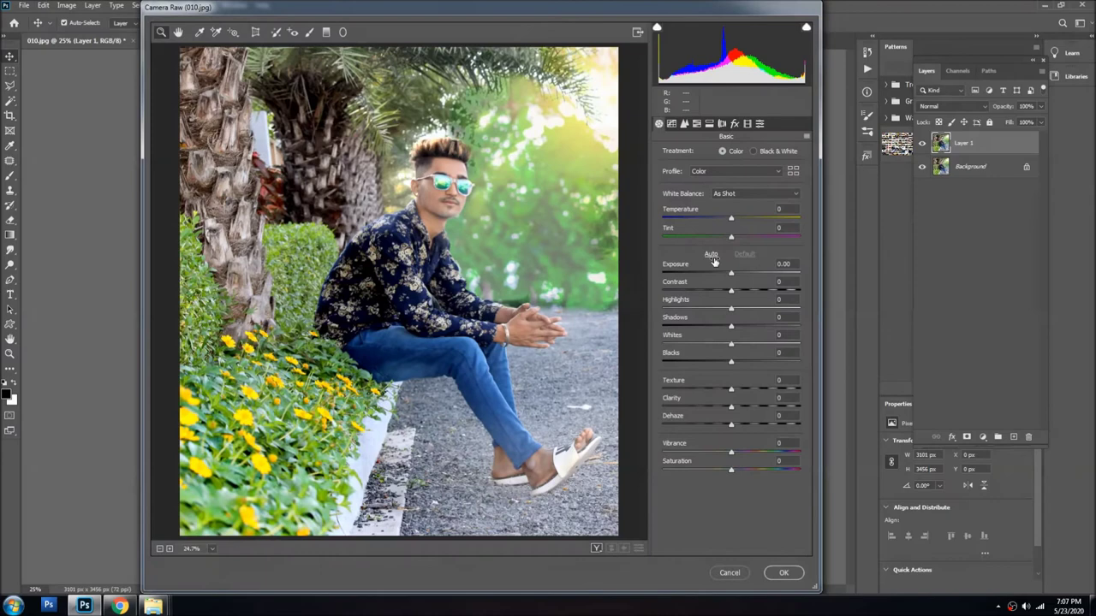
left_click_drag(730, 239, 702, 239)
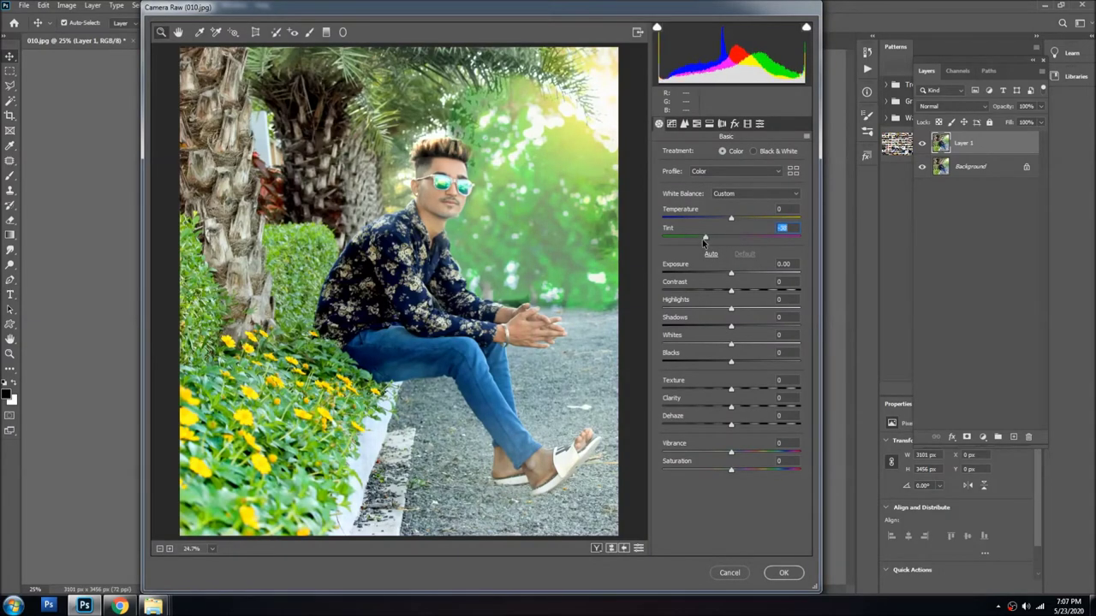
double_click(703, 239)
- Push Vibrance to +100 and Dehaze to +16, trying a small Saturation boost
left_click_drag(753, 455, 805, 466)
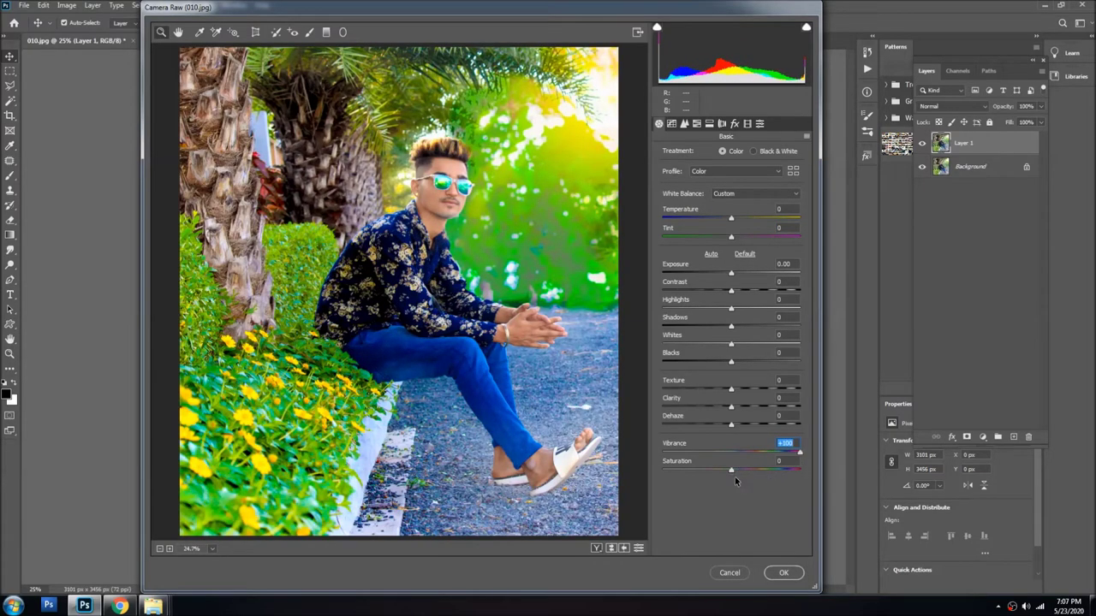
left_click_drag(746, 469, 756, 474)
double_click(756, 472)
left_click(739, 468)
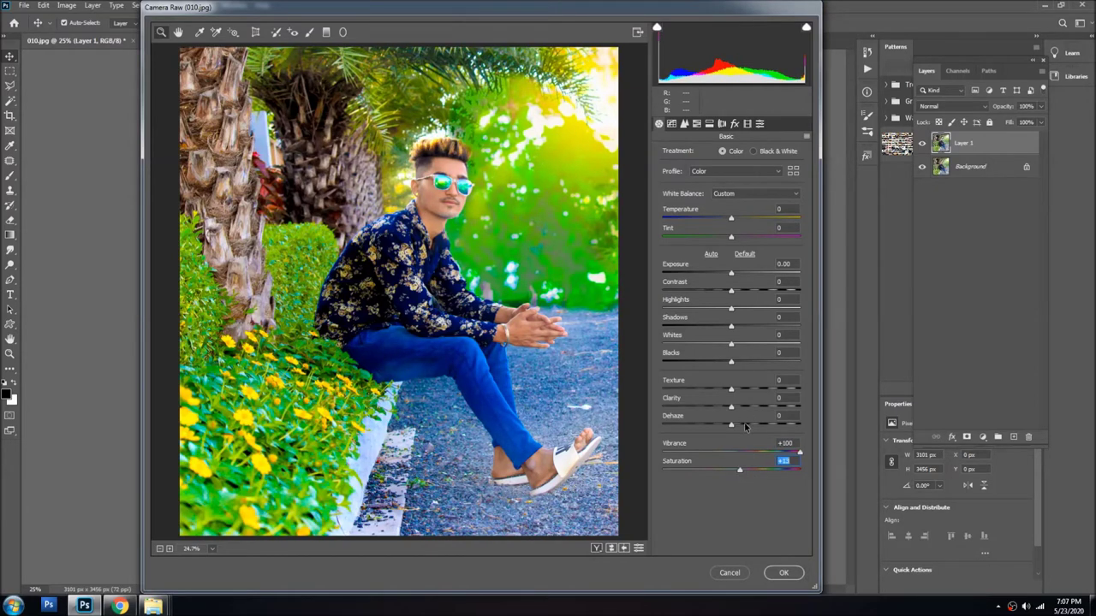
left_click_drag(761, 433, 764, 433)
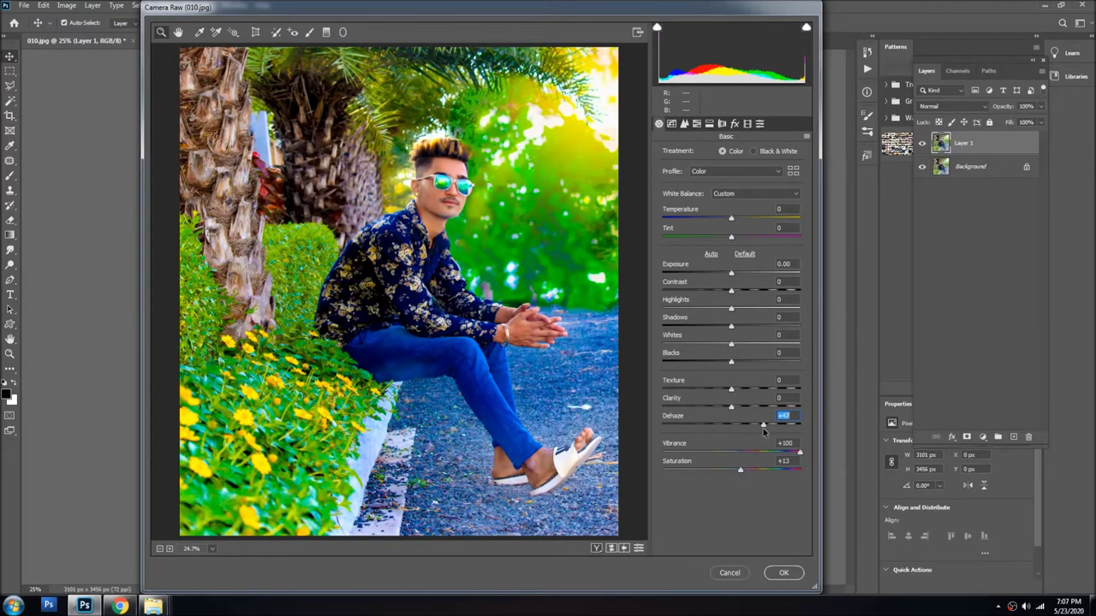
double_click(763, 432)
left_click(742, 428)
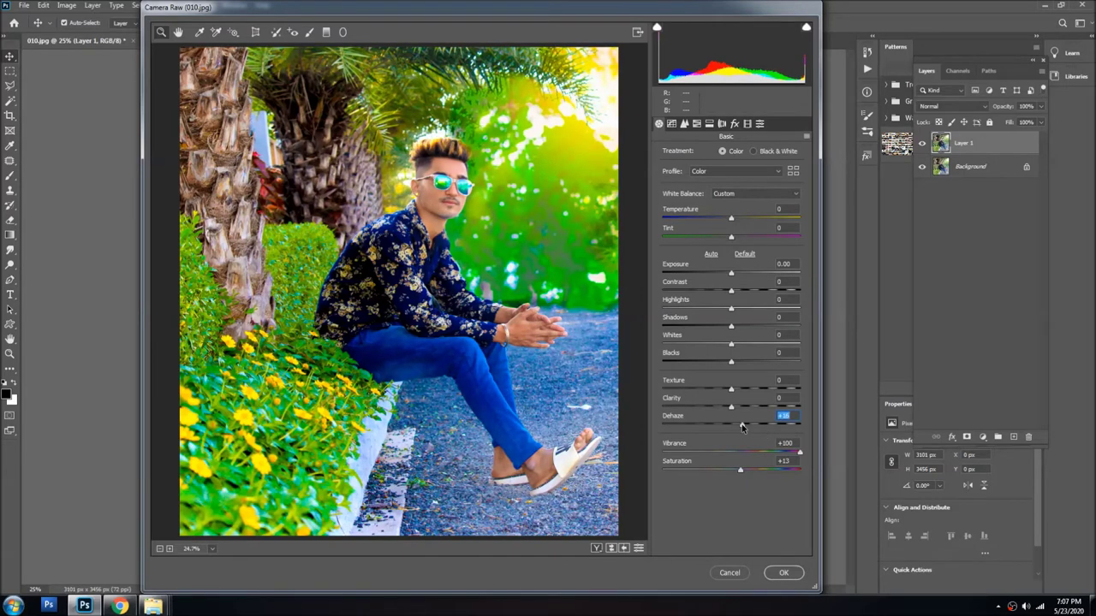
- Set Clarity to +9, Texture to +58, Saturation back to 0 and Blacks to +36
left_click(775, 408)
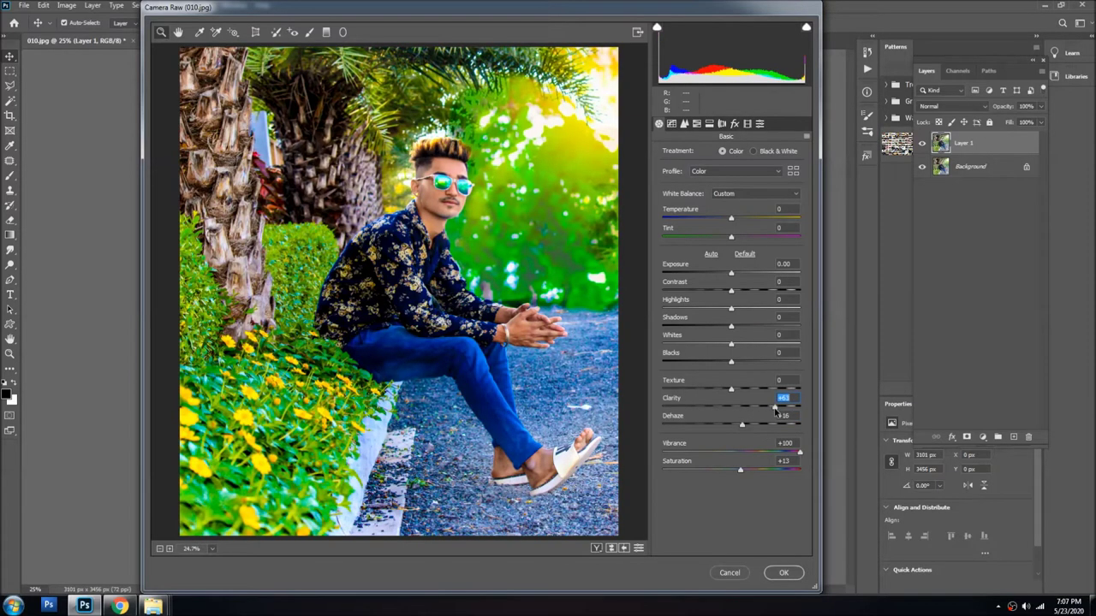
left_click_drag(732, 390, 805, 391)
left_click(771, 392)
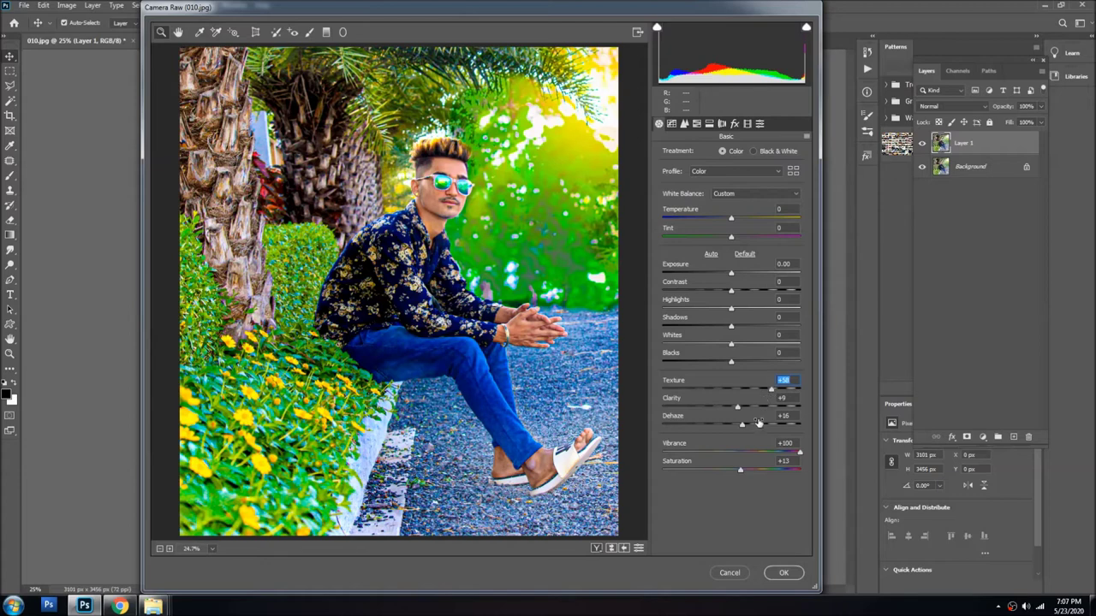
left_click(748, 469)
type("0")
left_click(734, 362)
type("36")
key("Return")
- Lift Shadows to +12, leaving Whites and Highlights at 0
left_click_drag(732, 343, 742, 345)
double_click(742, 345)
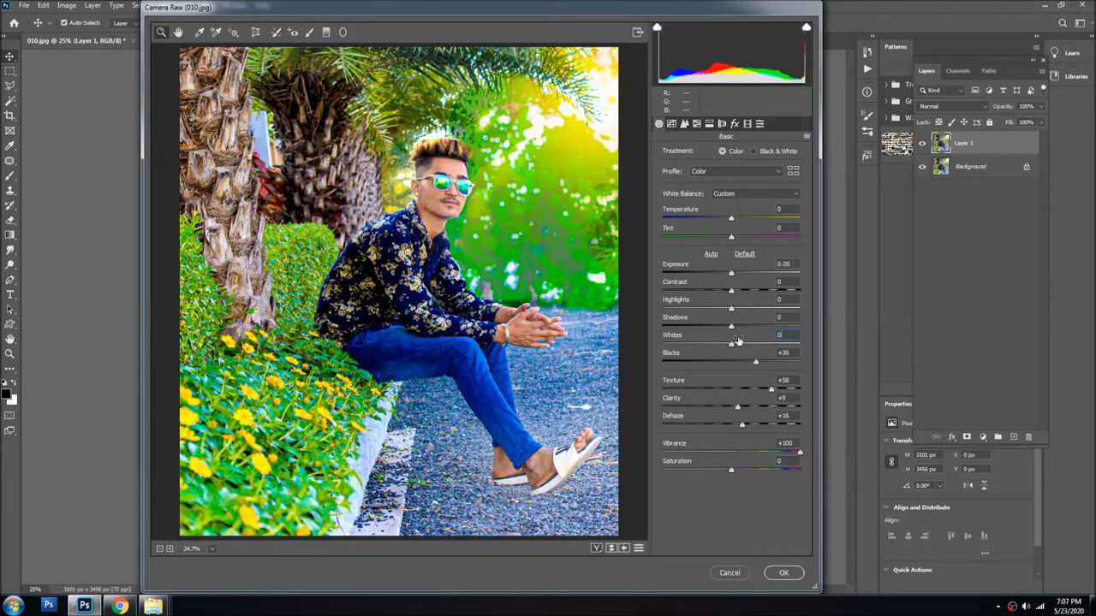
double_click(741, 326)
mouse_move(742, 326)
left_mouse_down()
mouse_move(772, 333)
mouse_move(738, 326)
mouse_move(732, 304)
left_mouse_up()
mouse_move(732, 310)
left_mouse_down()
mouse_move(763, 310)
mouse_move(733, 310)
left_mouse_up()
left_click(709, 124)
- In Camera Raw's HSL Saturation sliders, lower Reds saturation to -28
left_click(721, 124)
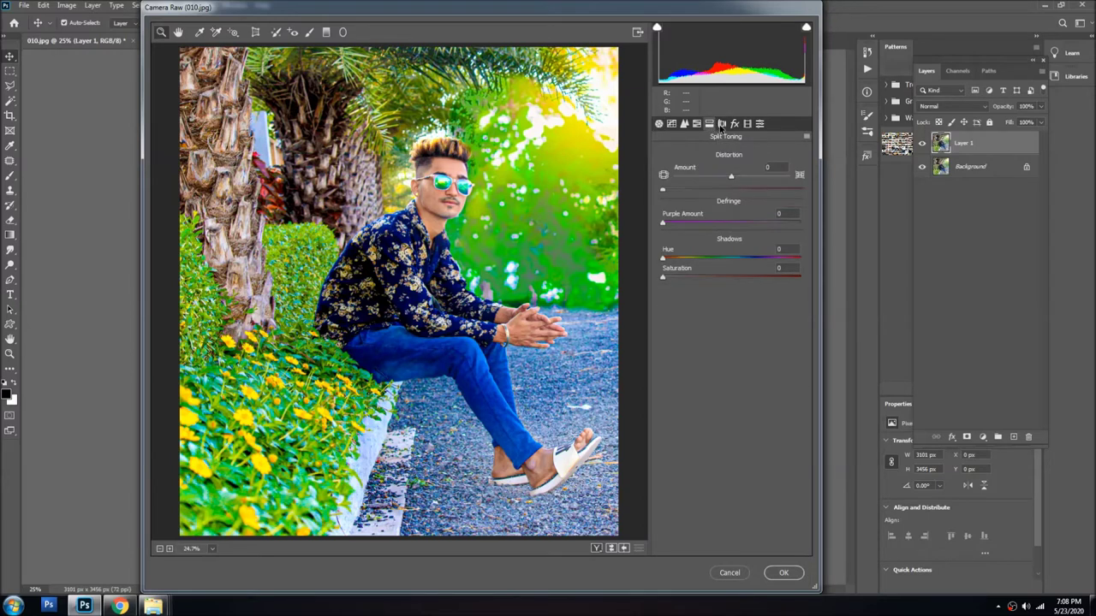
left_click(735, 124)
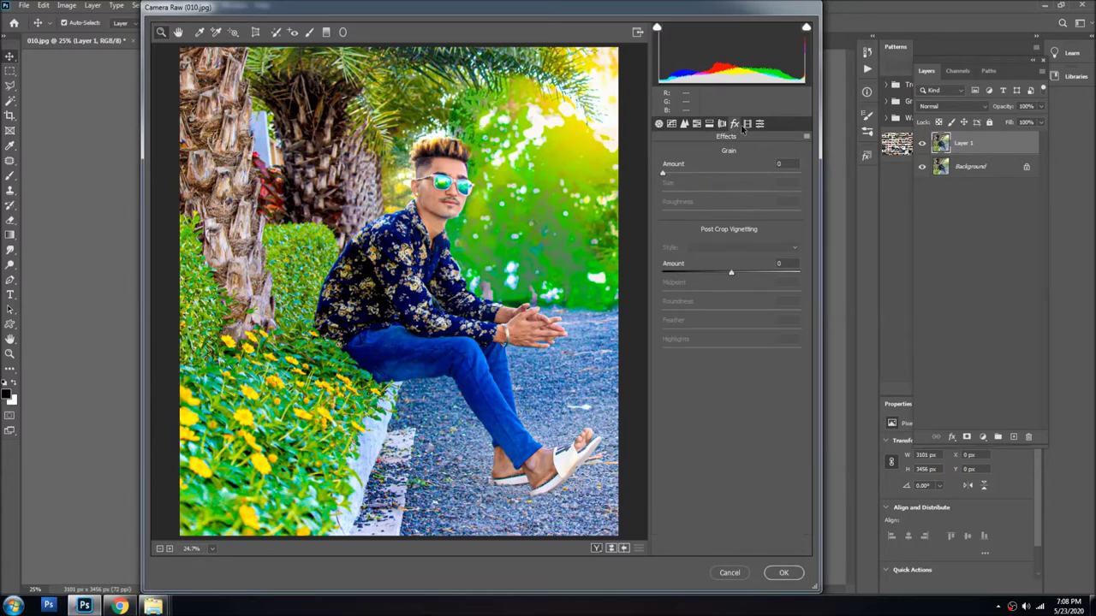
left_click(746, 124)
left_click(759, 124)
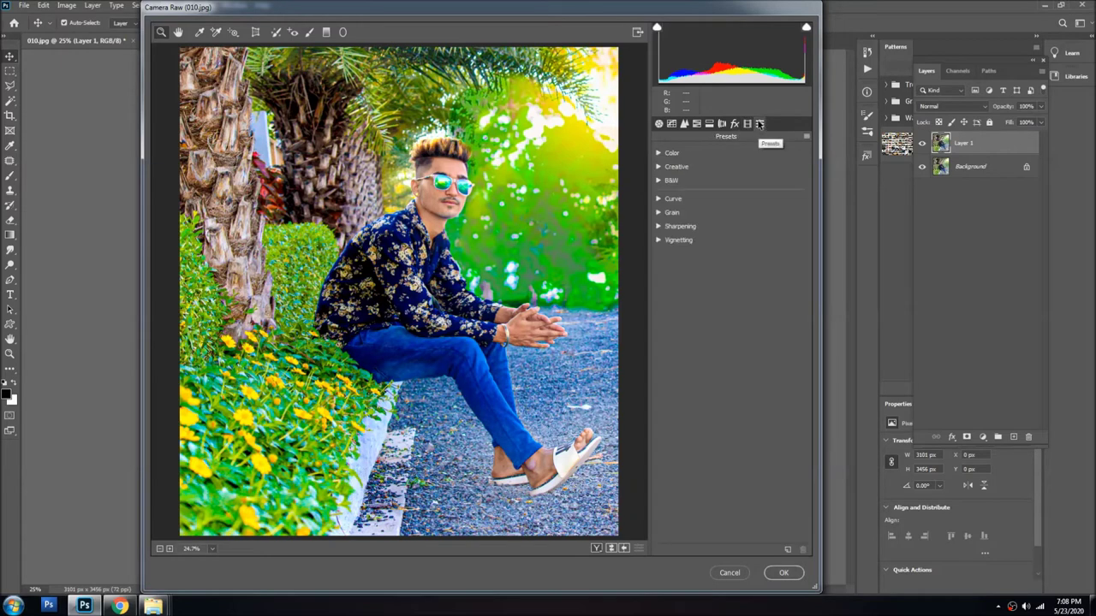
left_click(722, 124)
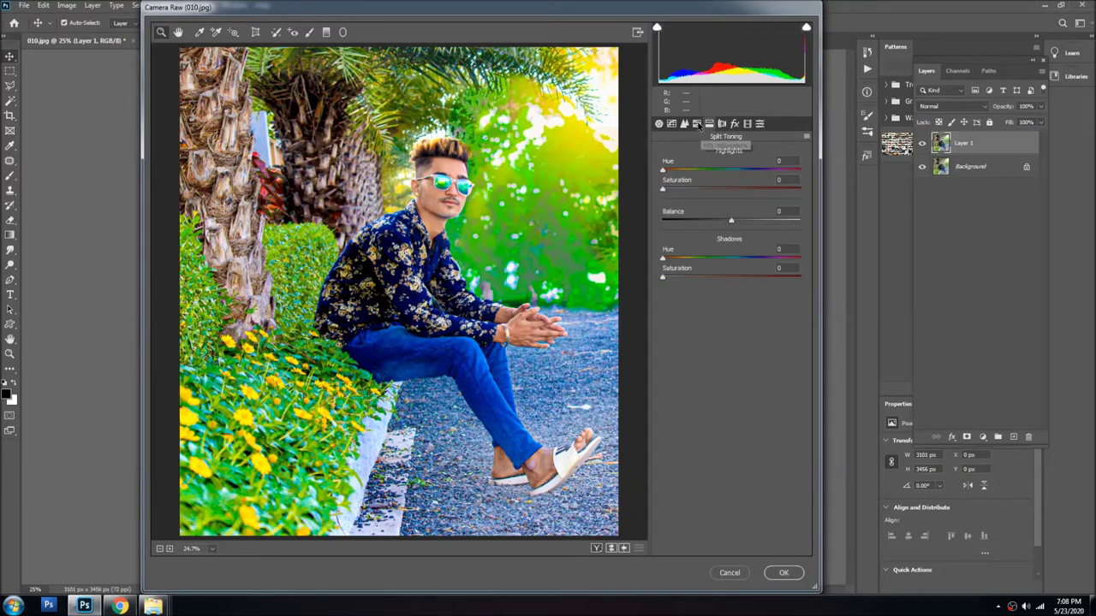
left_click(696, 124)
left_click(704, 157)
mouse_move(731, 196)
left_mouse_down()
mouse_move(744, 198)
mouse_move(708, 201)
left_mouse_up()
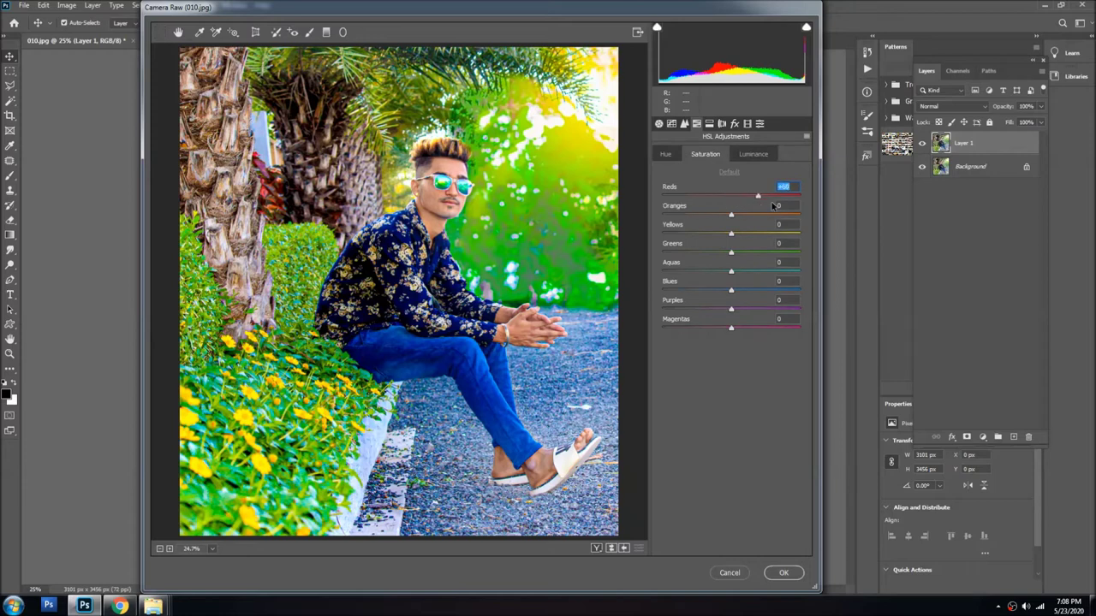
mouse_move(707, 201)
left_mouse_down()
mouse_move(697, 201)
mouse_move(768, 232)
mouse_move(743, 224)
mouse_move(752, 234)
mouse_move(728, 254)
left_mouse_up()
left_click(712, 196)
- Set Aquas +12, Blues +31, Yellows +15, Purples -76, Magentas -52 and apply the grade
left_click_drag(711, 272, 827, 289)
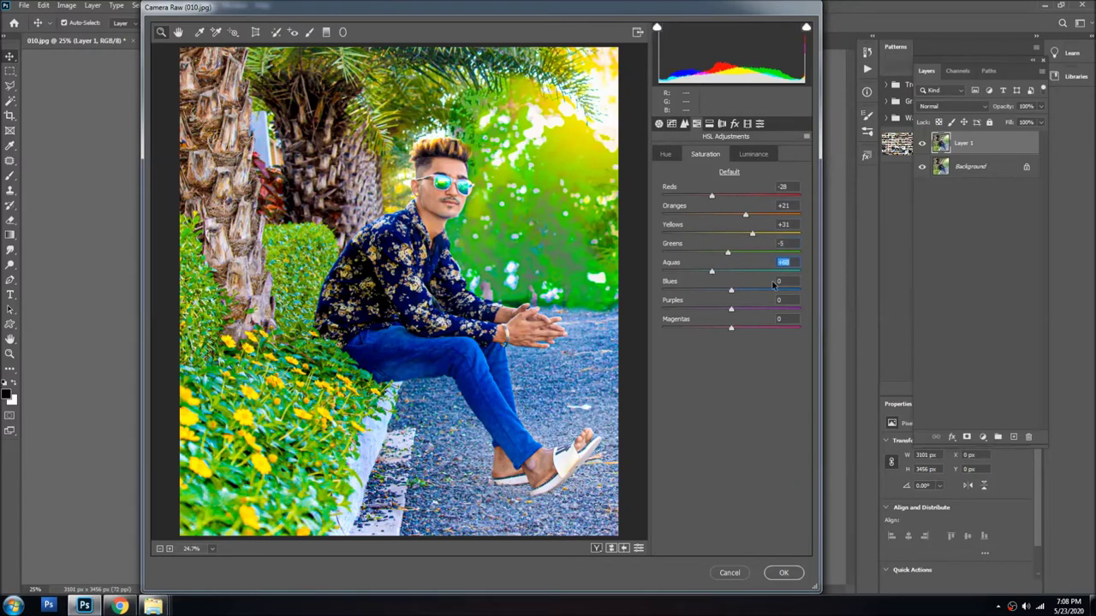
left_click_drag(731, 290, 802, 299)
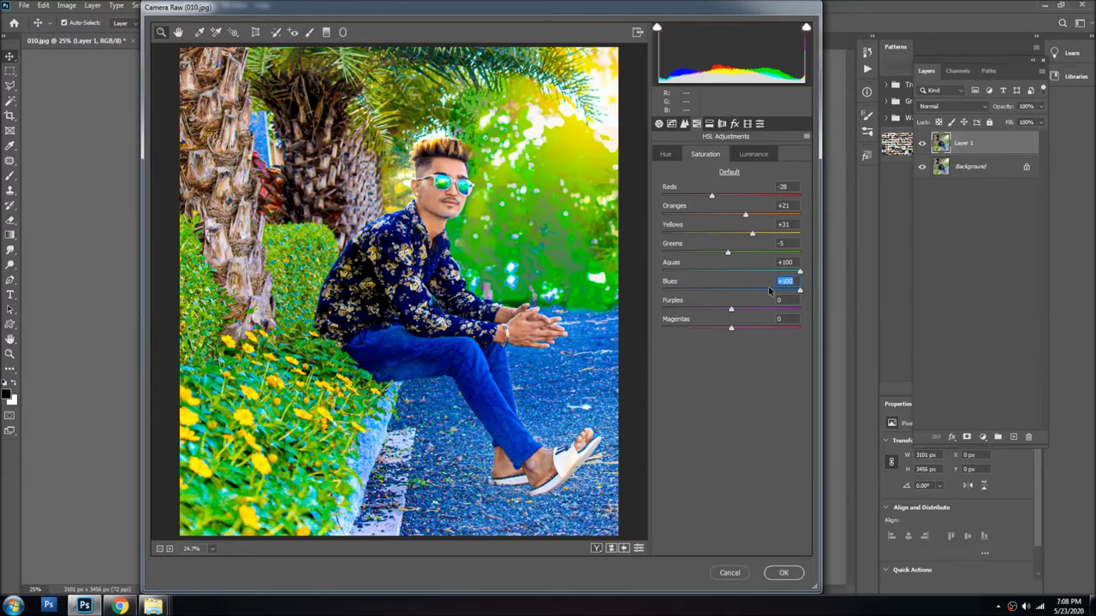
left_click(768, 291)
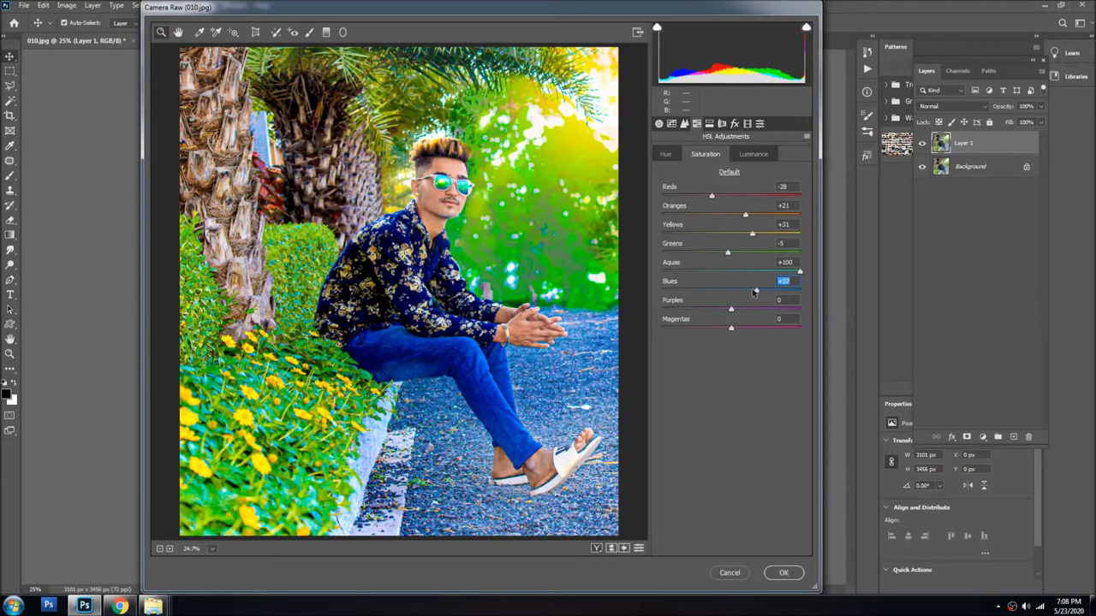
left_click_drag(763, 272, 736, 266)
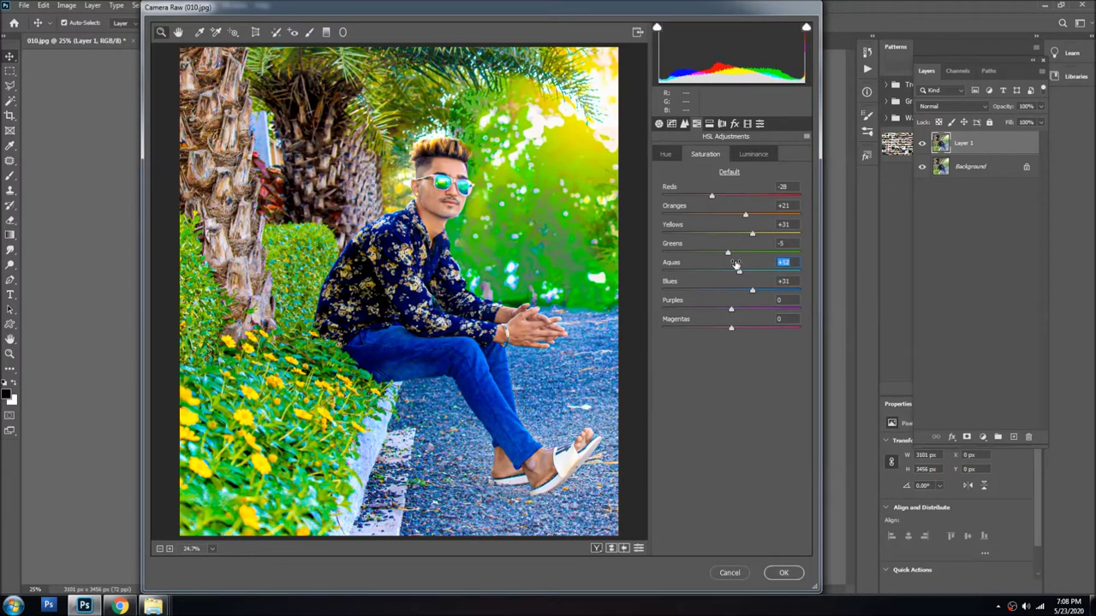
left_click(742, 234)
left_click_drag(738, 309, 683, 314)
left_click_drag(707, 330, 695, 329)
left_click(784, 572)
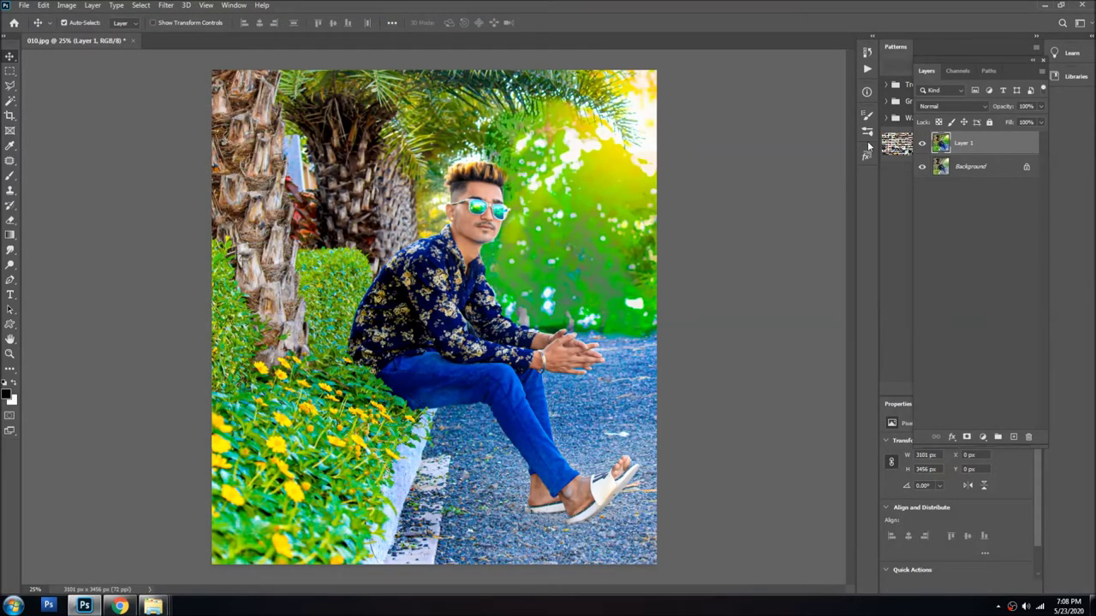
- Toggle the graded Layer 1 on and off to compare it with the original
left_click(922, 144)
left_click(923, 144)
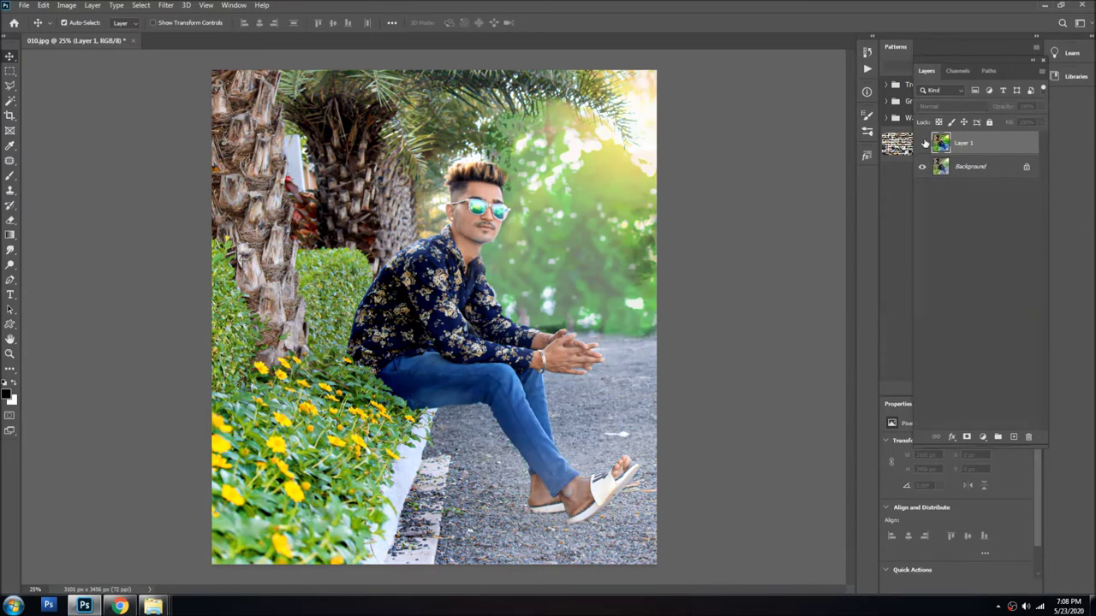
left_click(923, 143)
left_click(922, 143)
left_click(923, 144)
left_click(922, 143)
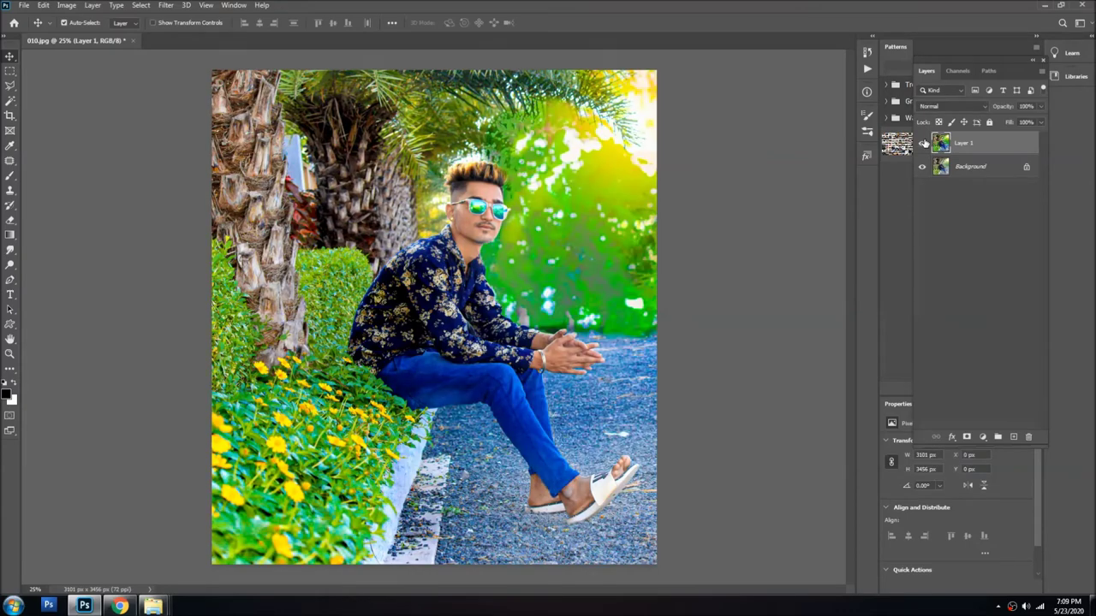
scroll(487, 213, "up", 1)
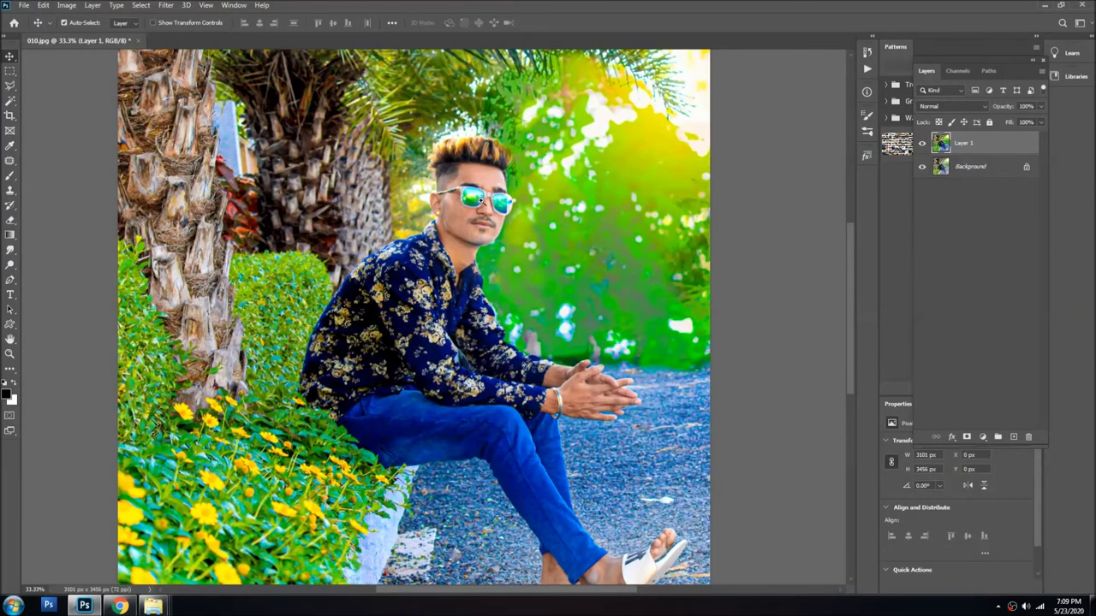
scroll(487, 208, "up", 1)
scroll(487, 208, "up", 1)
- Erase the grade over the face and feet with a size-300 eraser at 55% flow
key("e")
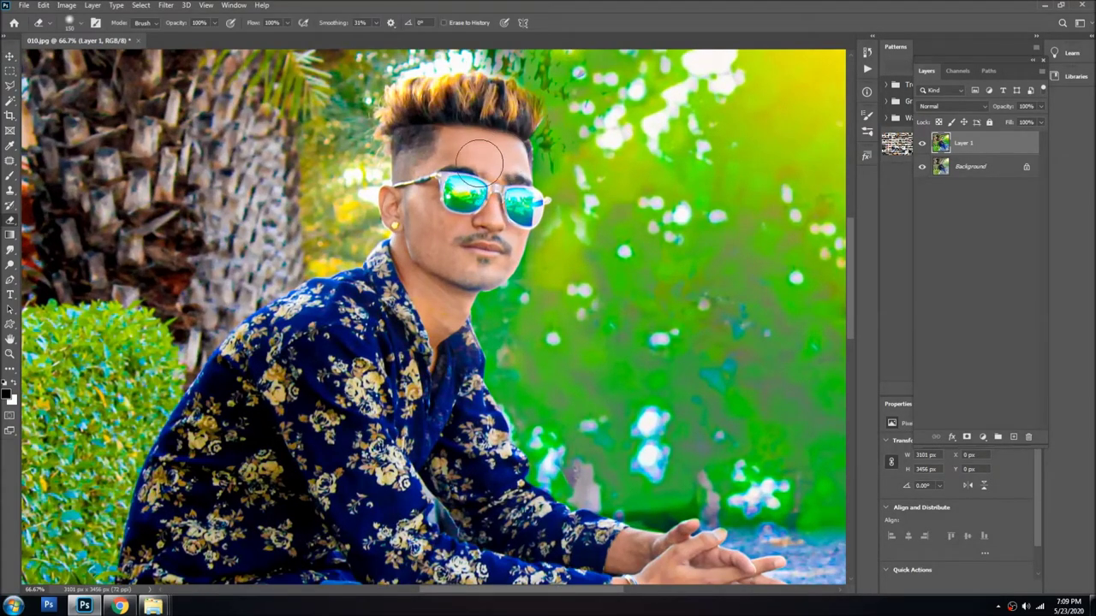
key("bracketright")
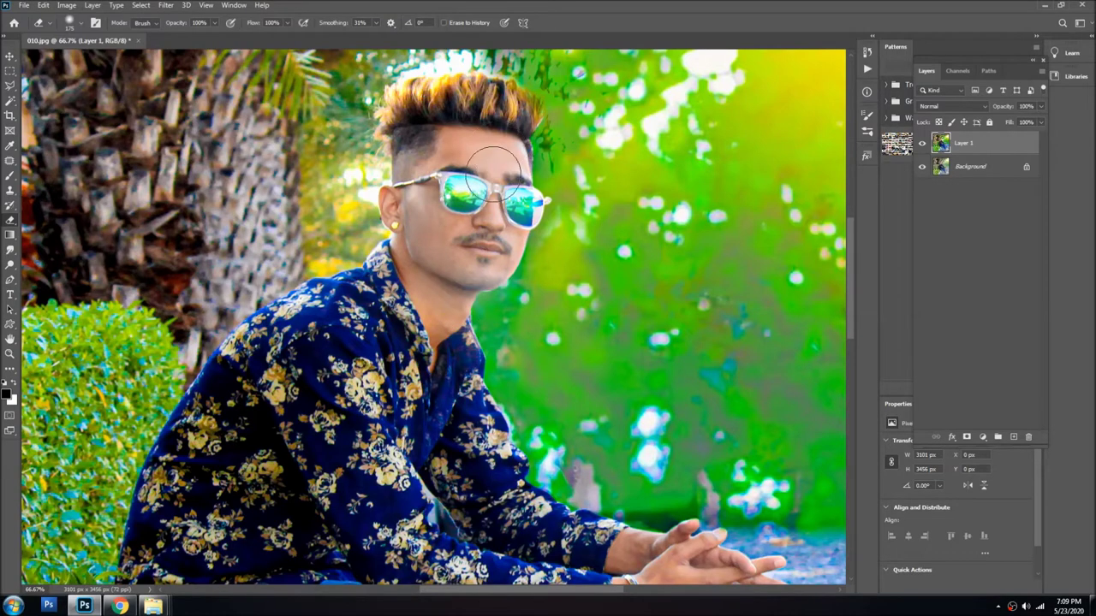
scroll(475, 206, "down", 1)
scroll(462, 240, "down", 1)
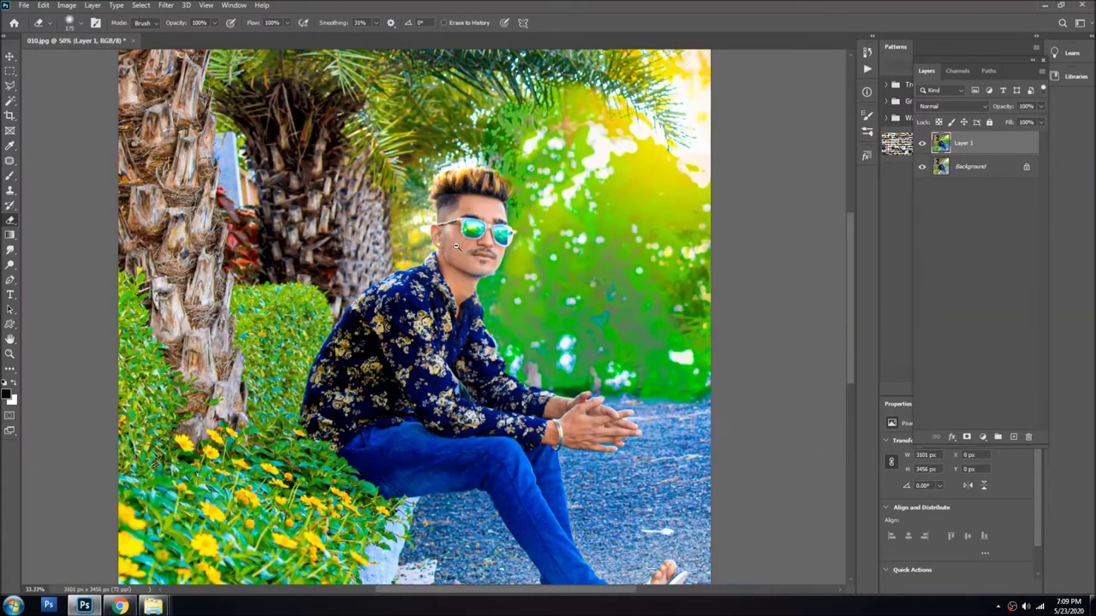
type("55")
key("bracketright")
key("bracketright")
key("bracketright")
key("bracketright")
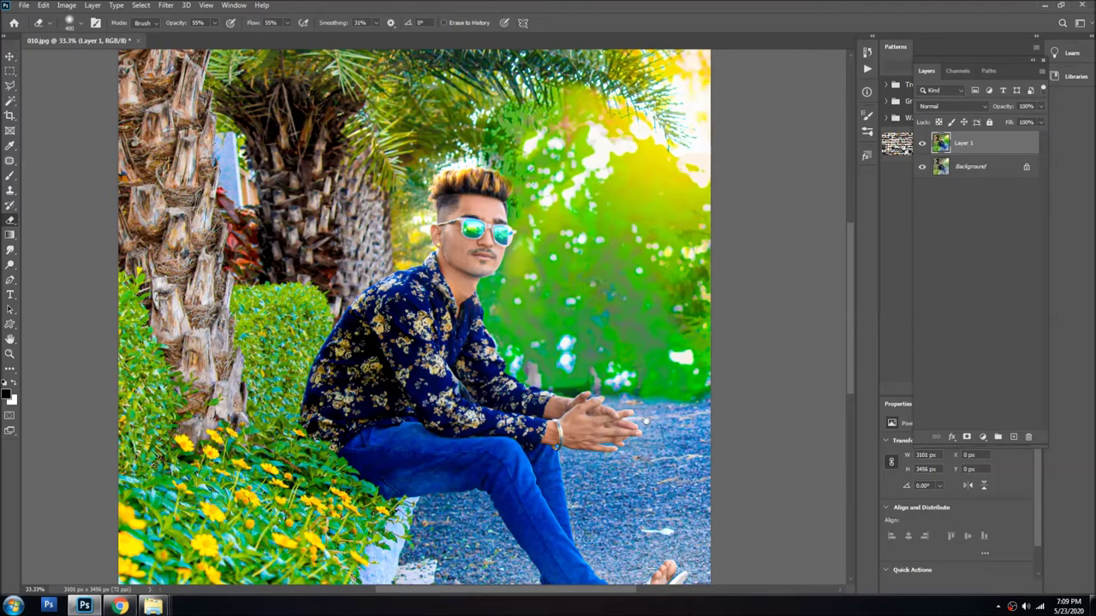
scroll(629, 428, "down", 3)
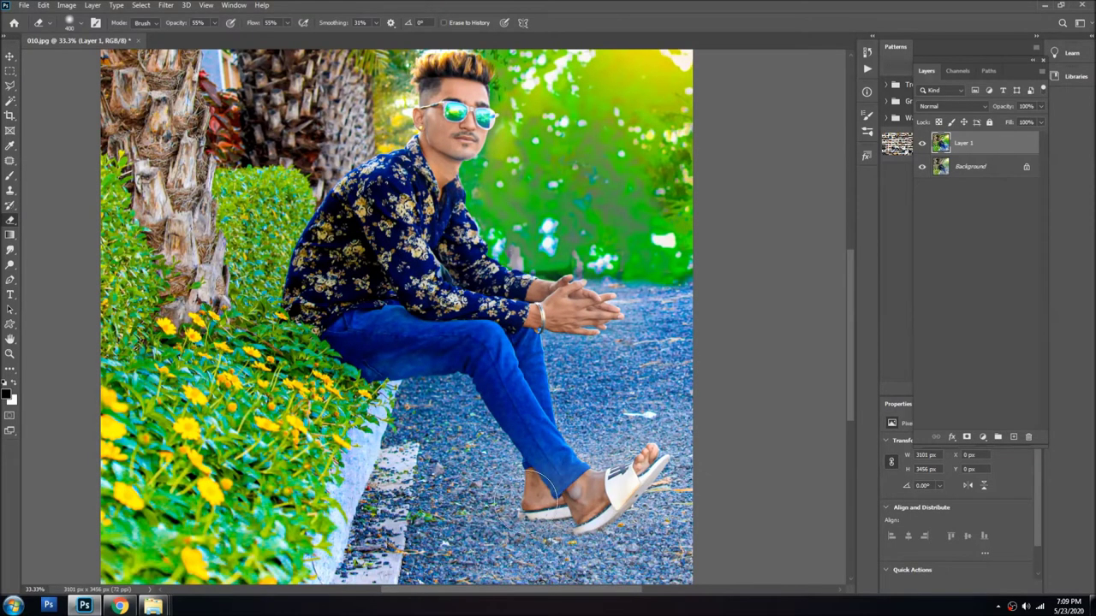
- Fit the photo in view and merge Layer 1 down into the Background
key("v")
key("ctrl+minus")
key("ctrl+e")
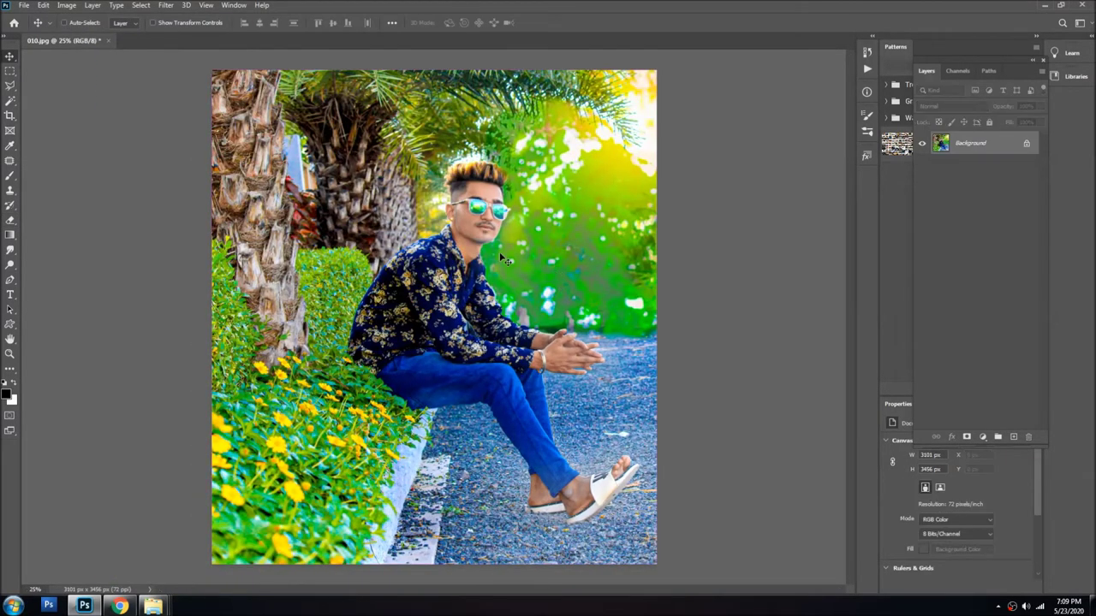
- Duplicate the Background and apply Imagenomic Portraiture with default settings, then zoom onto the face
key("ctrl+j")
key("ctrl+plus")
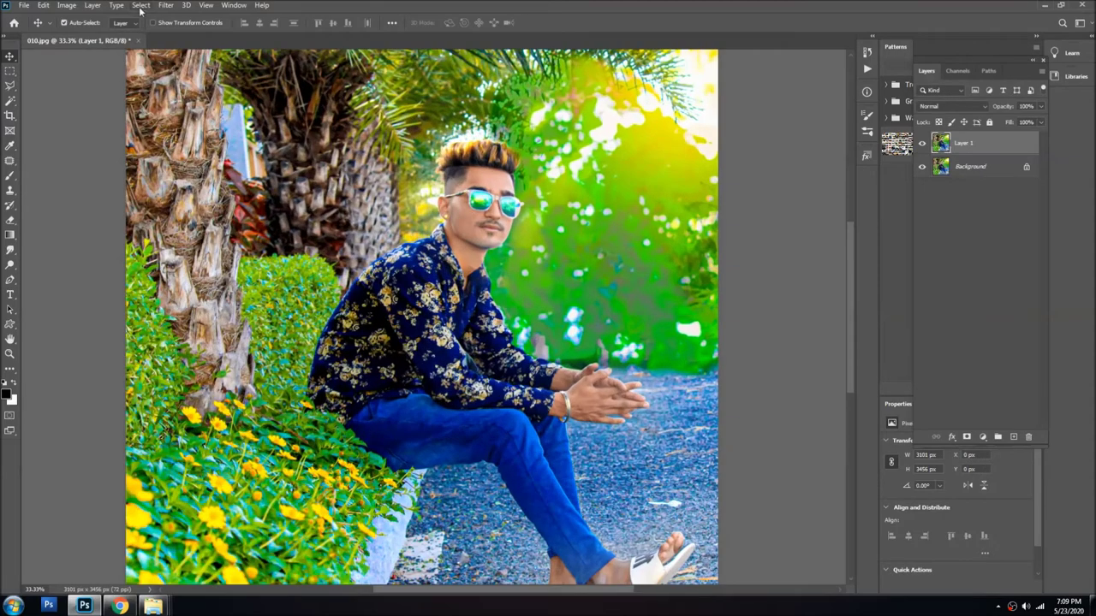
left_click(166, 5)
mouse_move(185, 250)
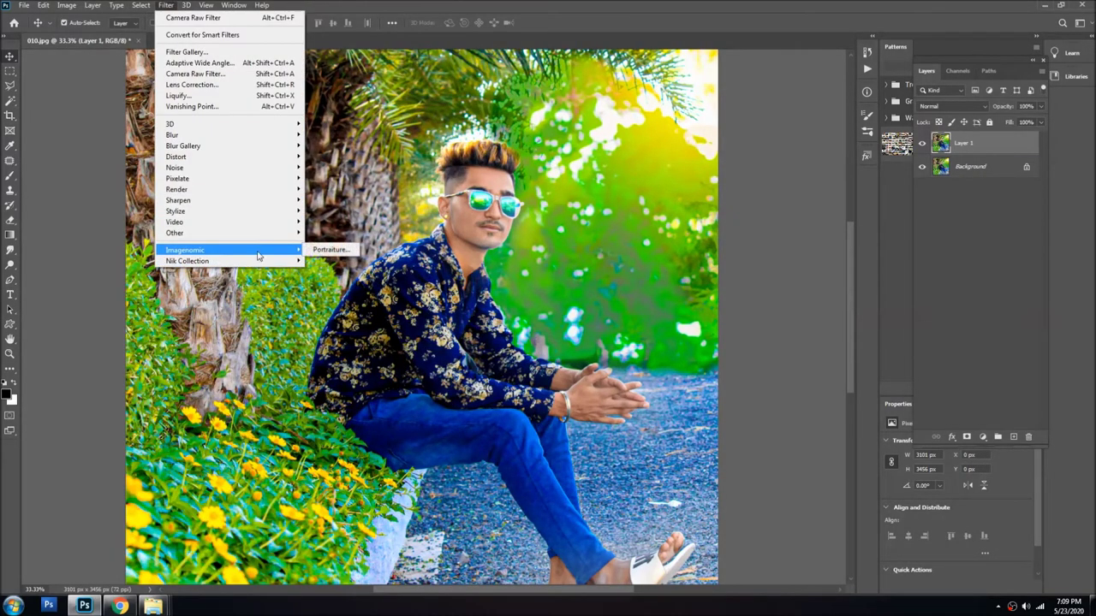
left_click(327, 250)
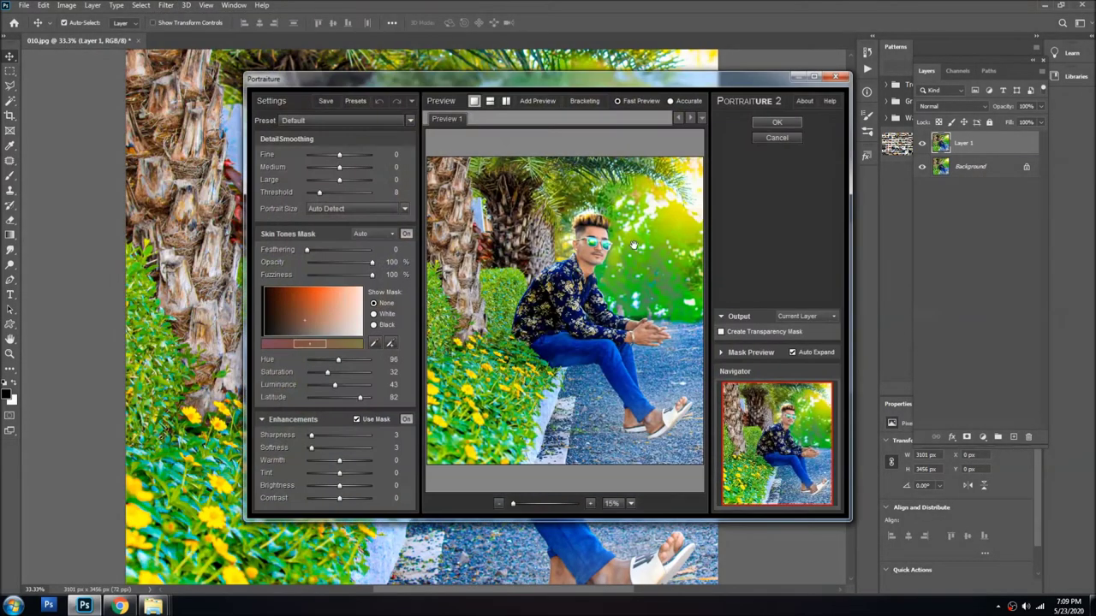
left_click(776, 122)
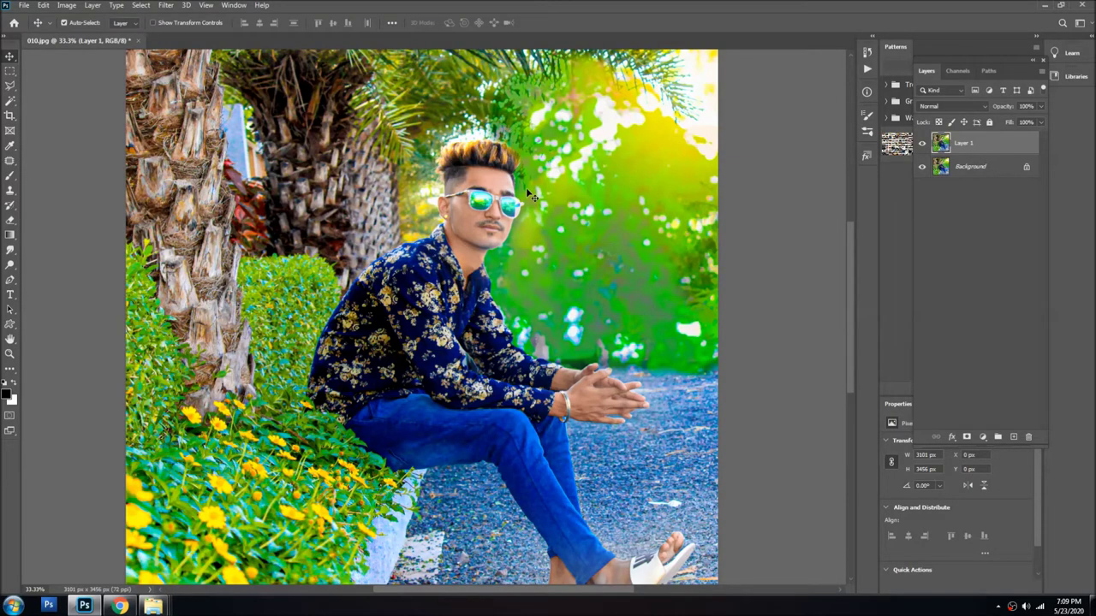
left_click(526, 188, "ctrl")
- Zoom in on the hair and pick a smaller Brush, undoing a trial dark stroke
left_click(526, 188, "ctrl")
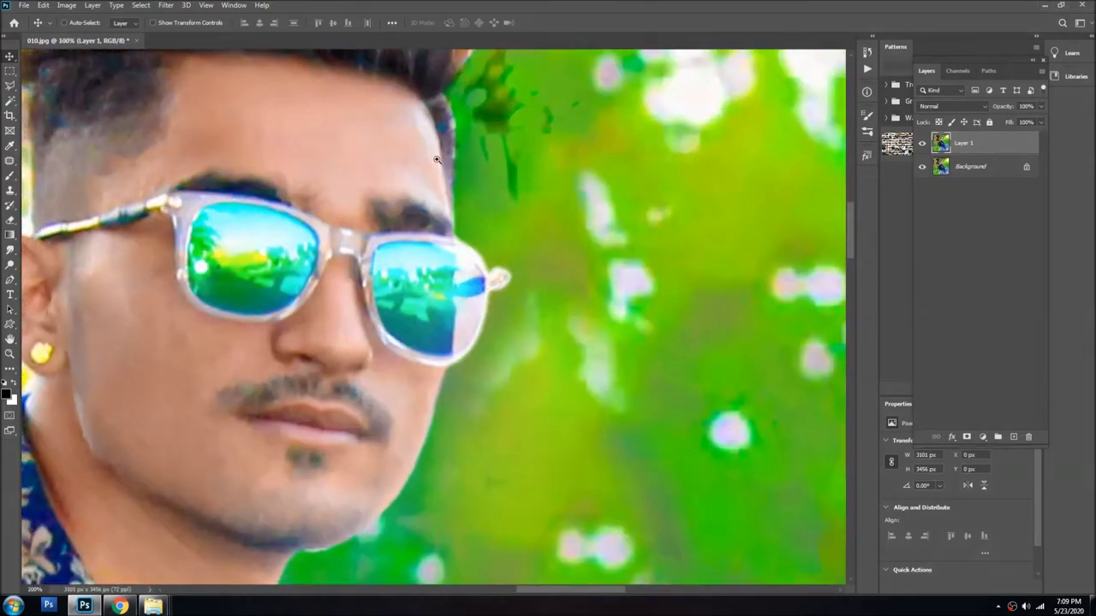
left_click(611, 361, "ctrl")
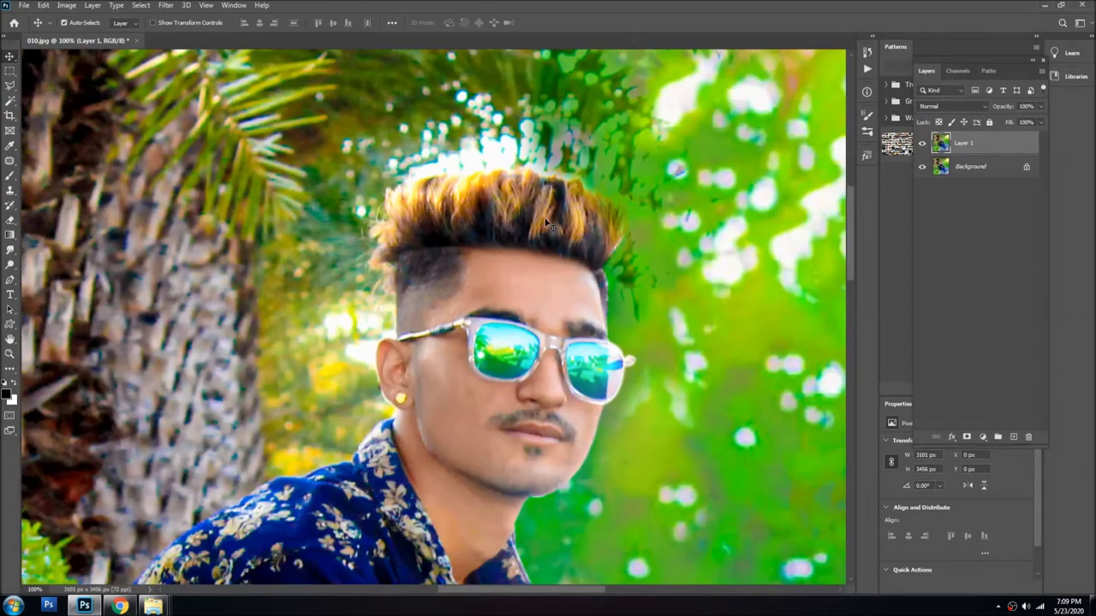
key("b")
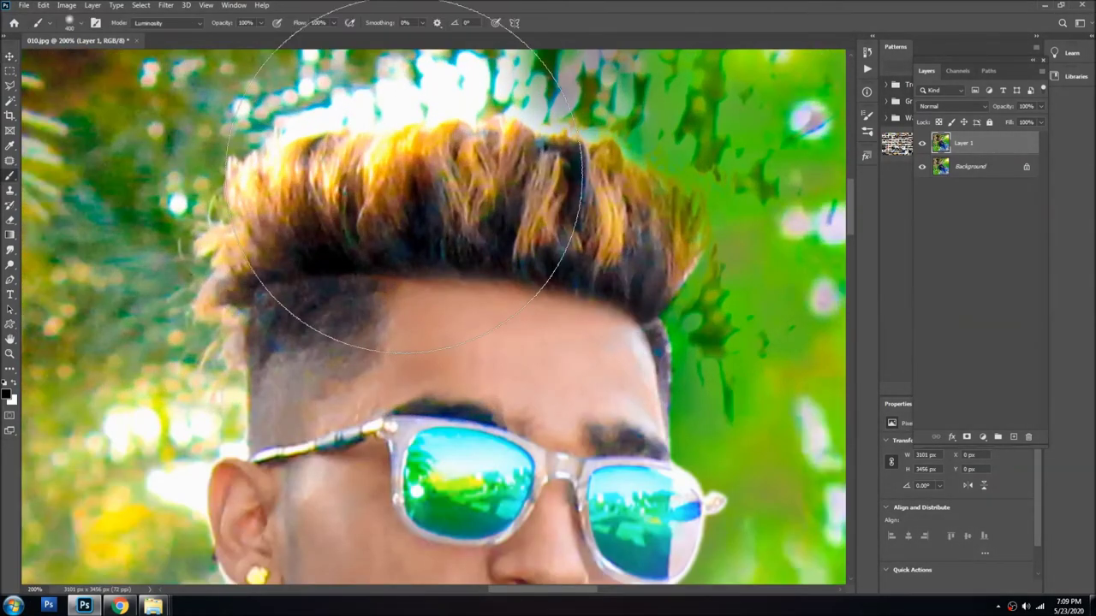
key("u")
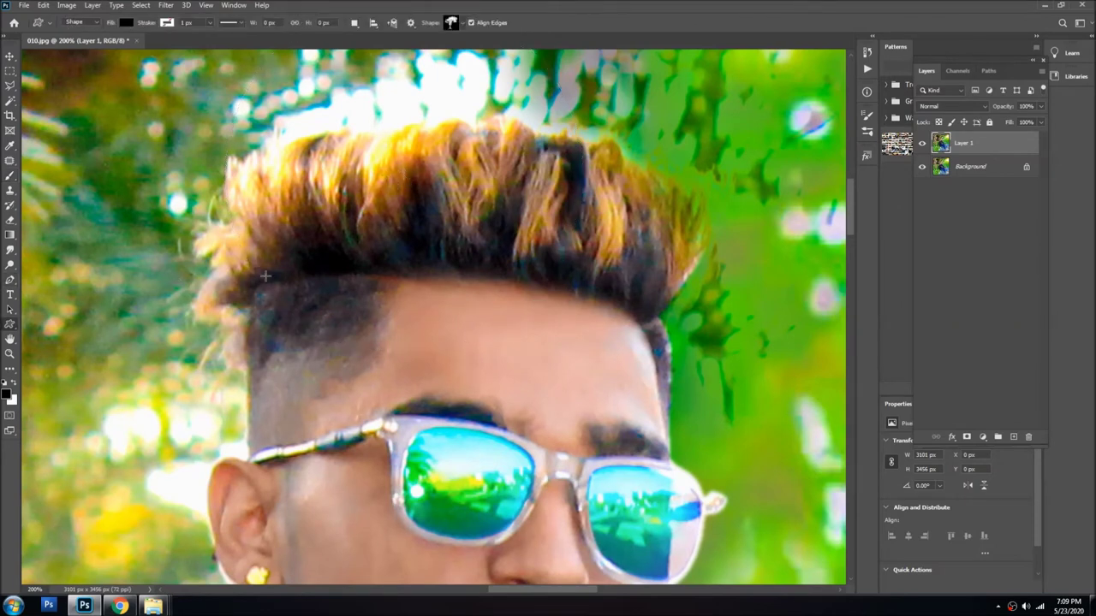
key("b")
key("bracketleft")
key("bracketleft")
key("bracketleft")
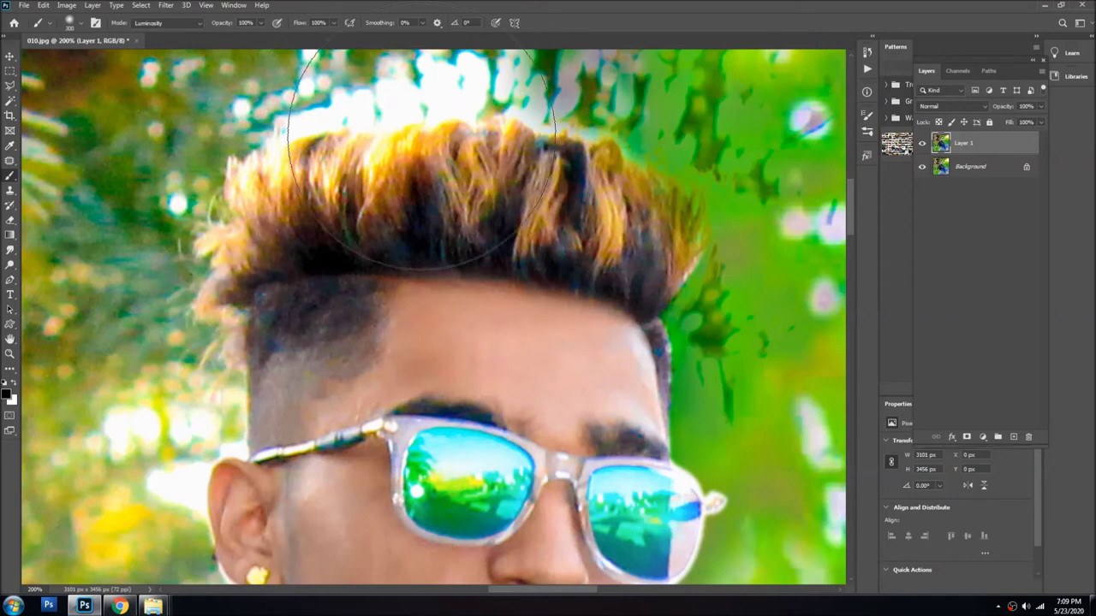
left_click_drag(392, 205, 390, 152)
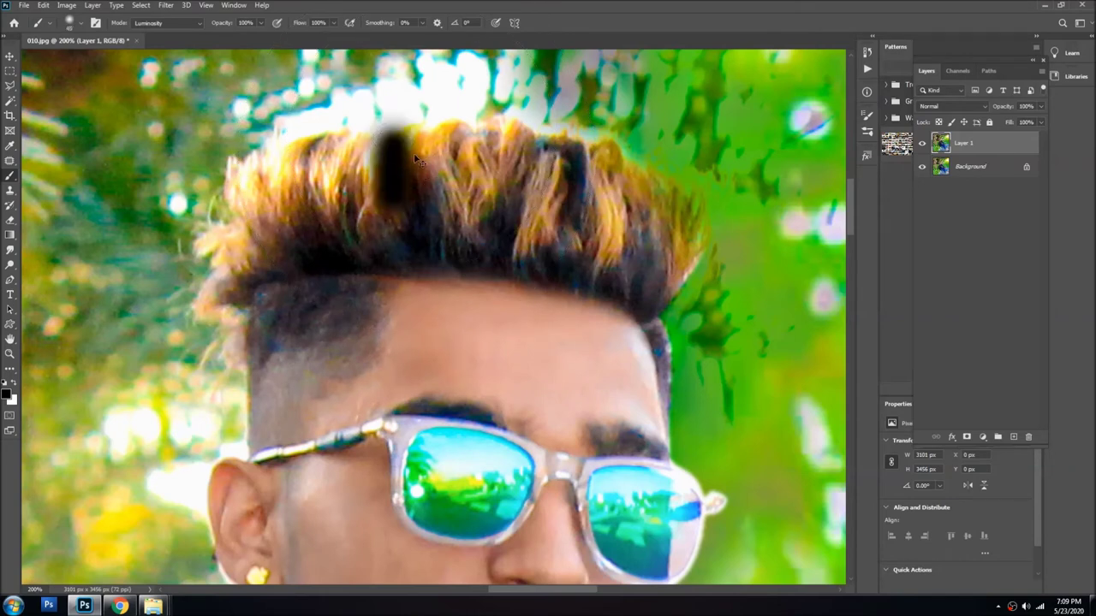
key("ctrl+z")
- Sample the tan hair colour and paint Normal-mode highlights onto the hair strands
left_click(157, 25)
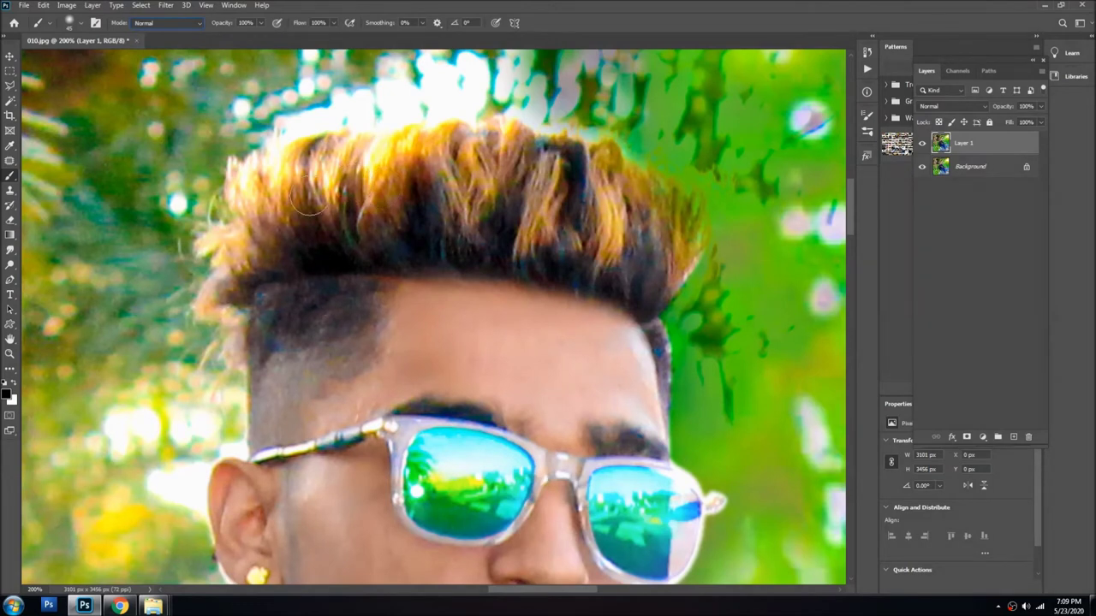
left_click(300, 171, "alt")
right_click(325, 178)
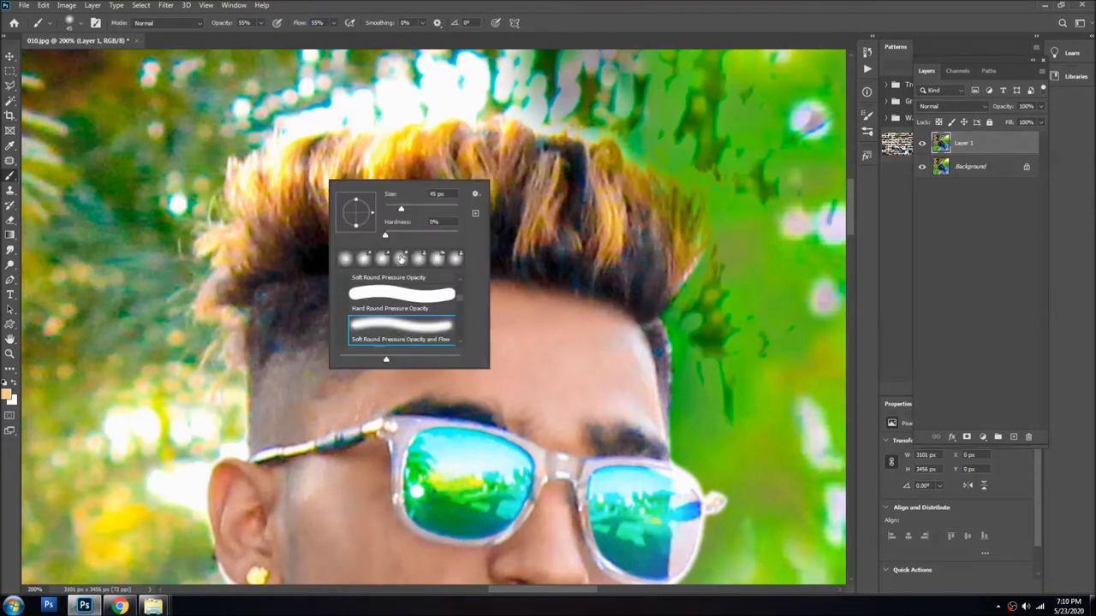
left_click(565, 144)
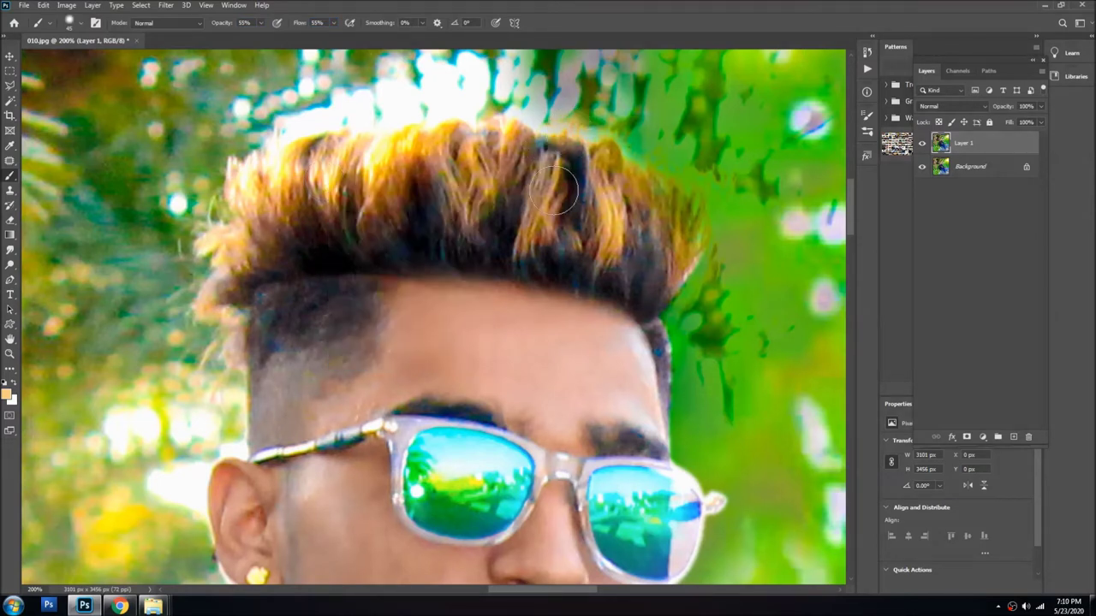
left_click_drag(557, 162, 526, 227)
left_click_drag(616, 188, 599, 257)
left_click_drag(518, 184, 500, 205)
- Paint tan over the dark strands and right side of the hair at 22% opacity
type("1")
type("22")
key("Tab")
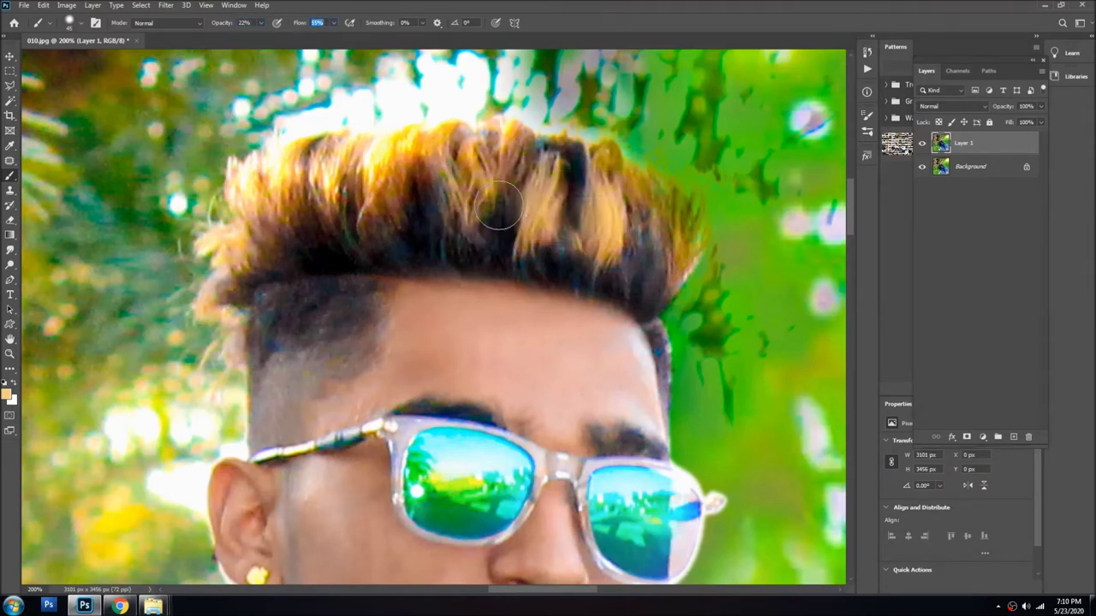
mouse_move(499, 206)
left_mouse_down()
mouse_move(505, 233)
mouse_move(492, 189)
mouse_move(434, 154)
mouse_move(359, 171)
left_mouse_up()
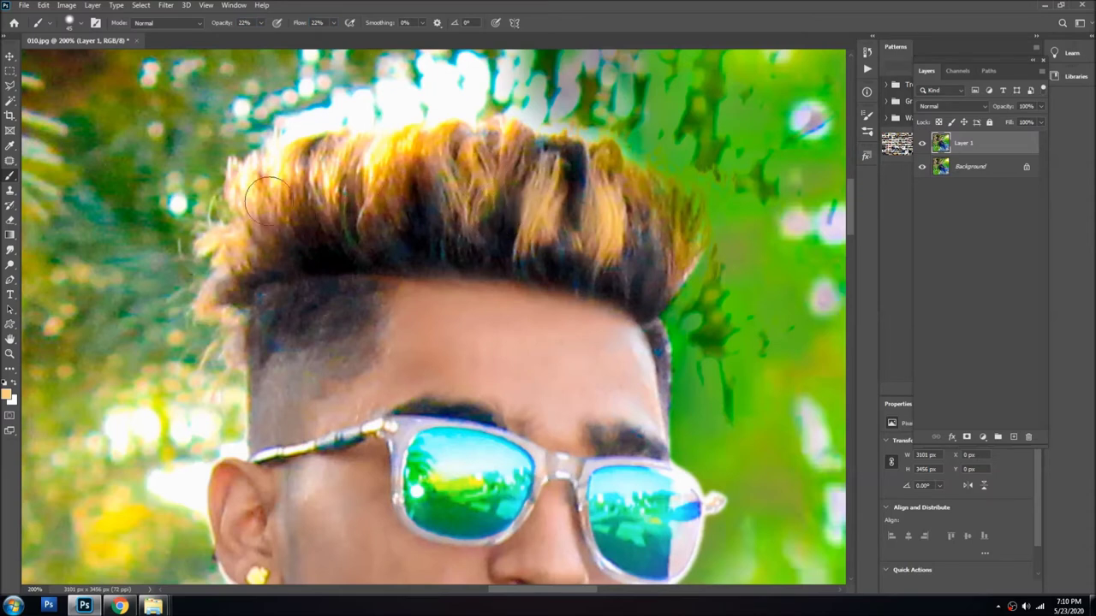
left_click_drag(650, 204, 603, 209)
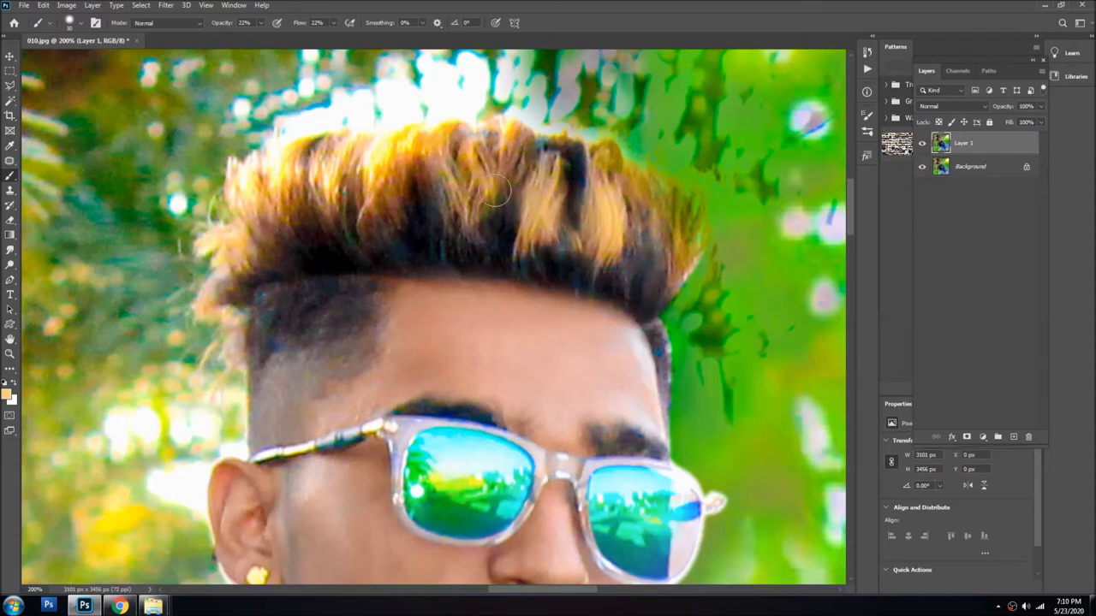
key("v")
key("ctrl+minus")
key("ctrl+minus")
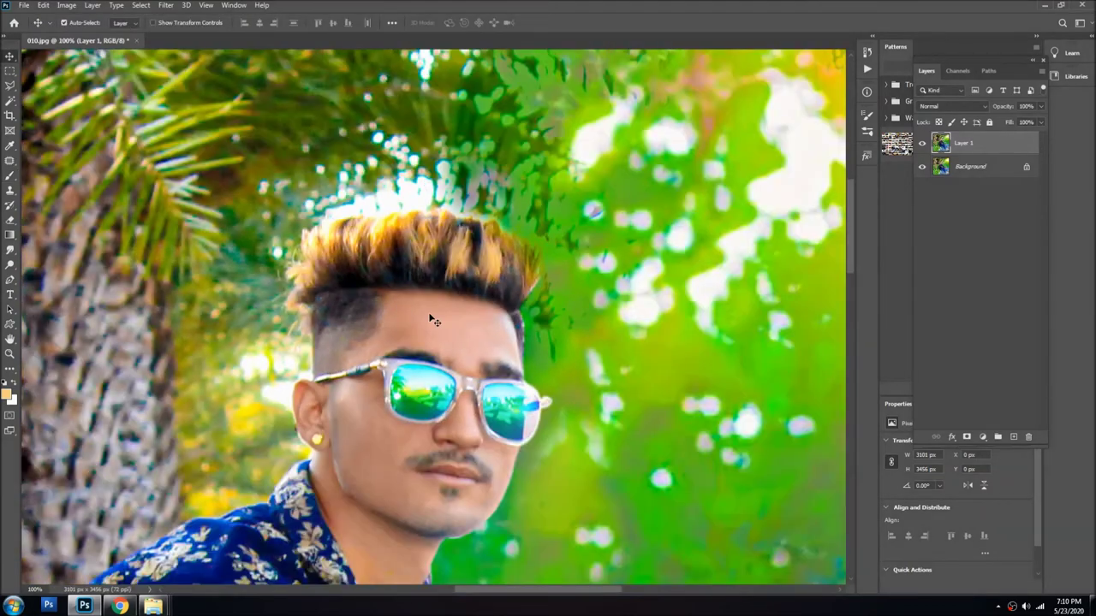
key("s")
key("ctrl+minus")
key("ctrl+minus")
key("v")
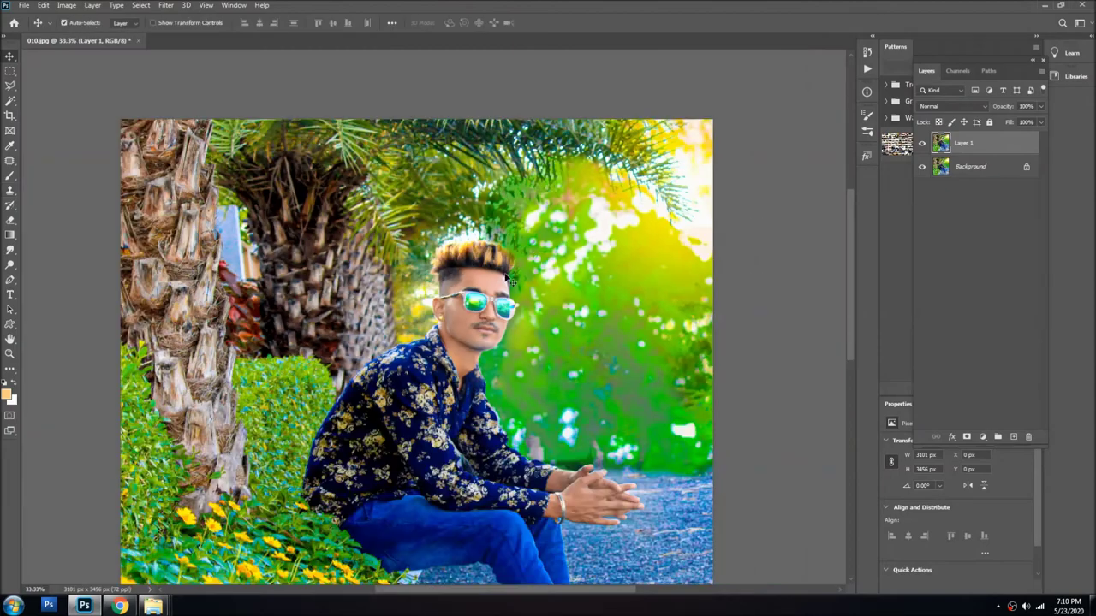
key("ctrl+minus")
- Merge Layer 1 into the Background and duplicate it onto a new Layer 1
scroll(505, 273, "up", 3)
scroll(505, 274, "down", 1)
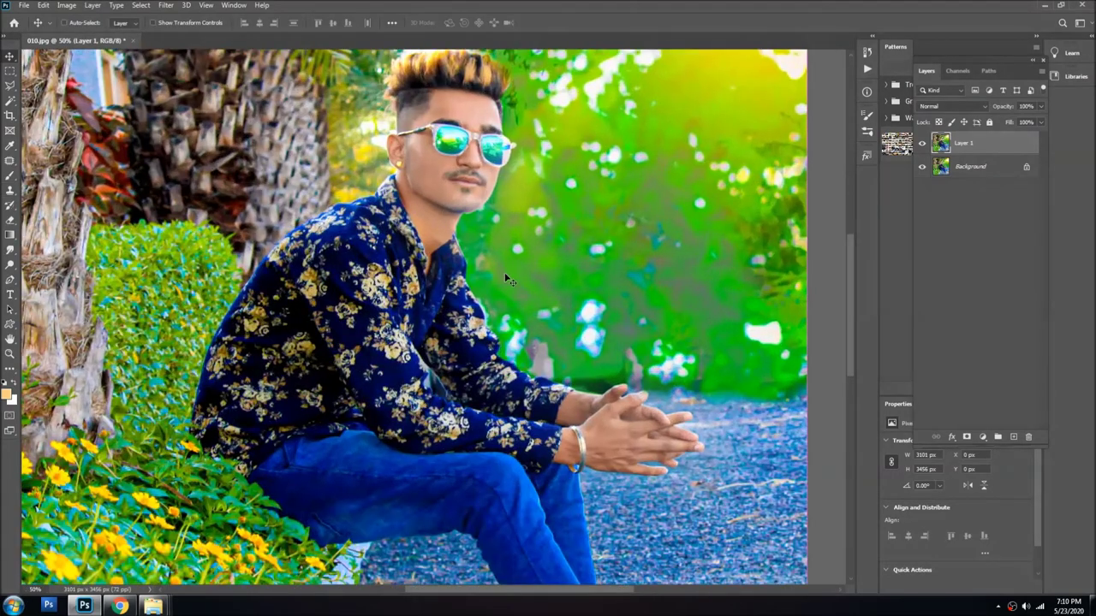
scroll(505, 274, "down", 2)
key("ctrl+e")
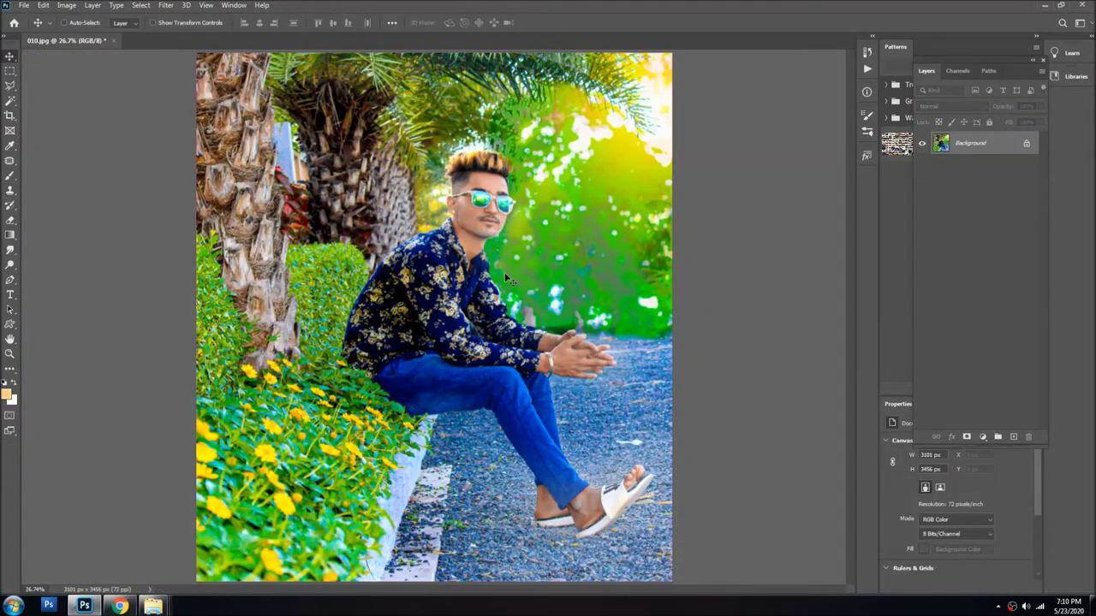
key("ctrl+j")
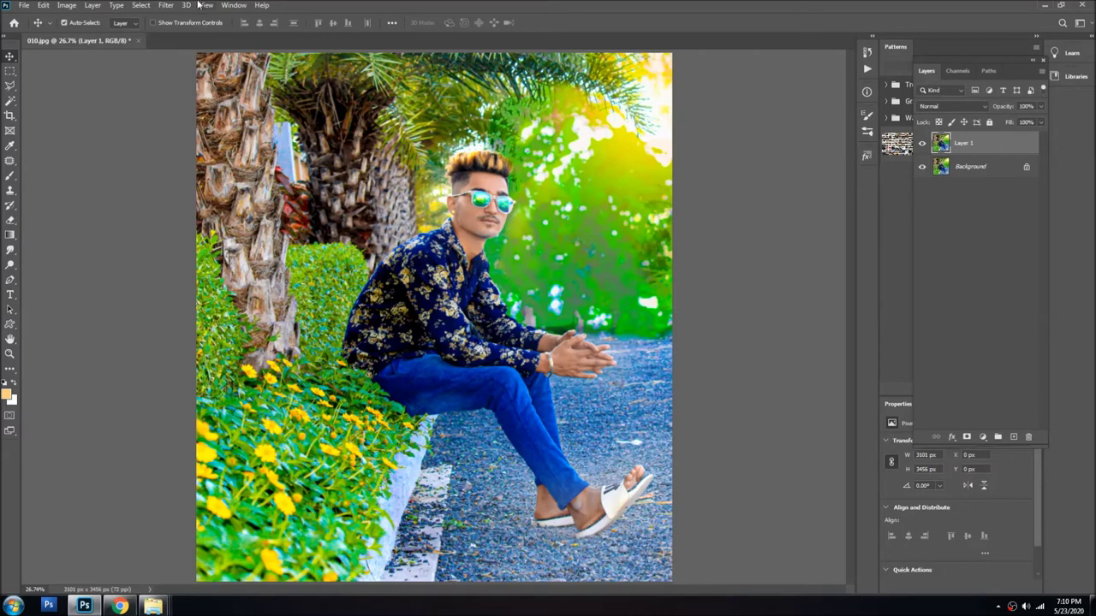
- Launch Nik Color Efex Pro 4 on the new layer and wait for it to load
left_click(165, 5)
mouse_move(187, 260)
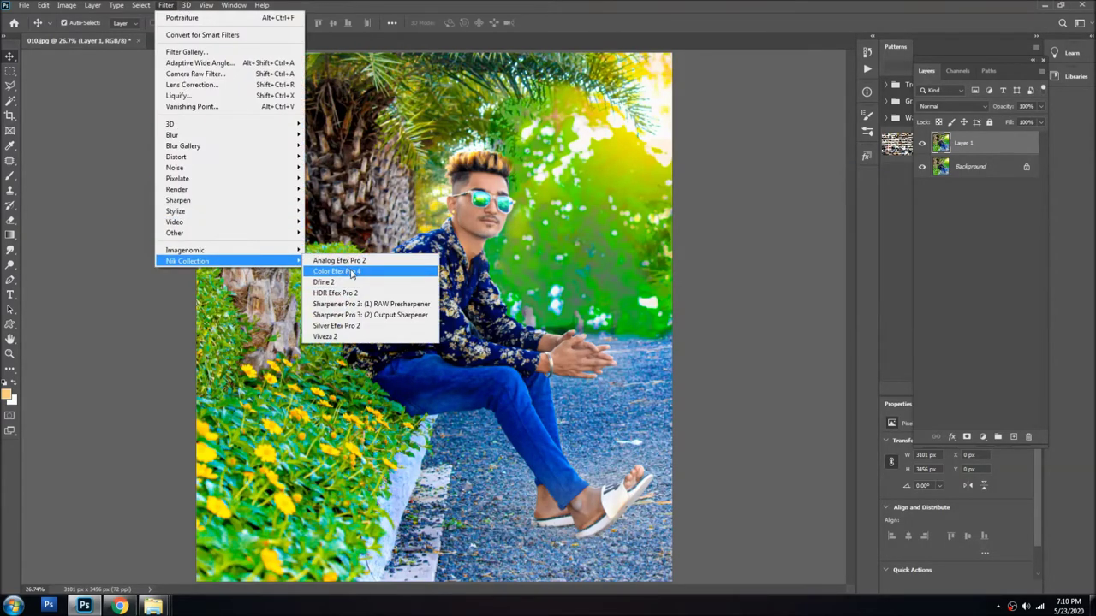
left_click(350, 271)
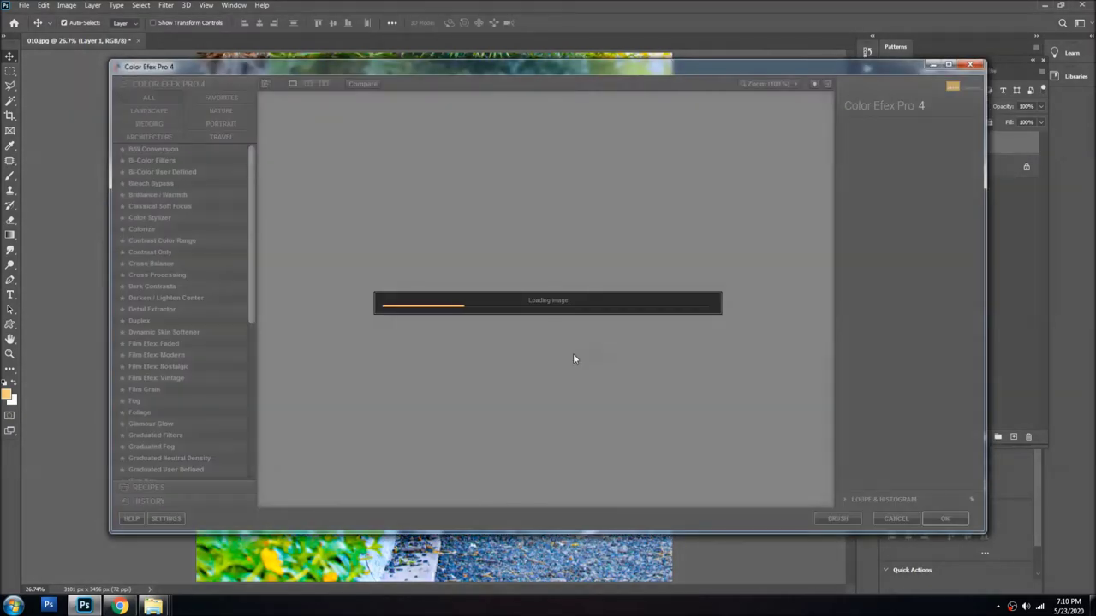
left_click(120, 606)
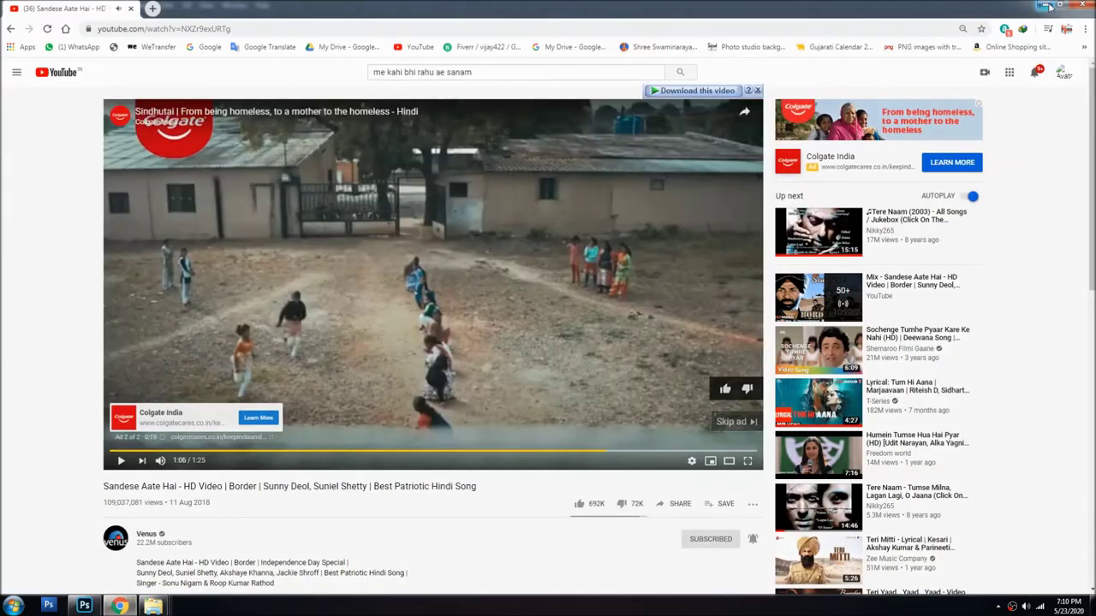
left_click(1043, 7)
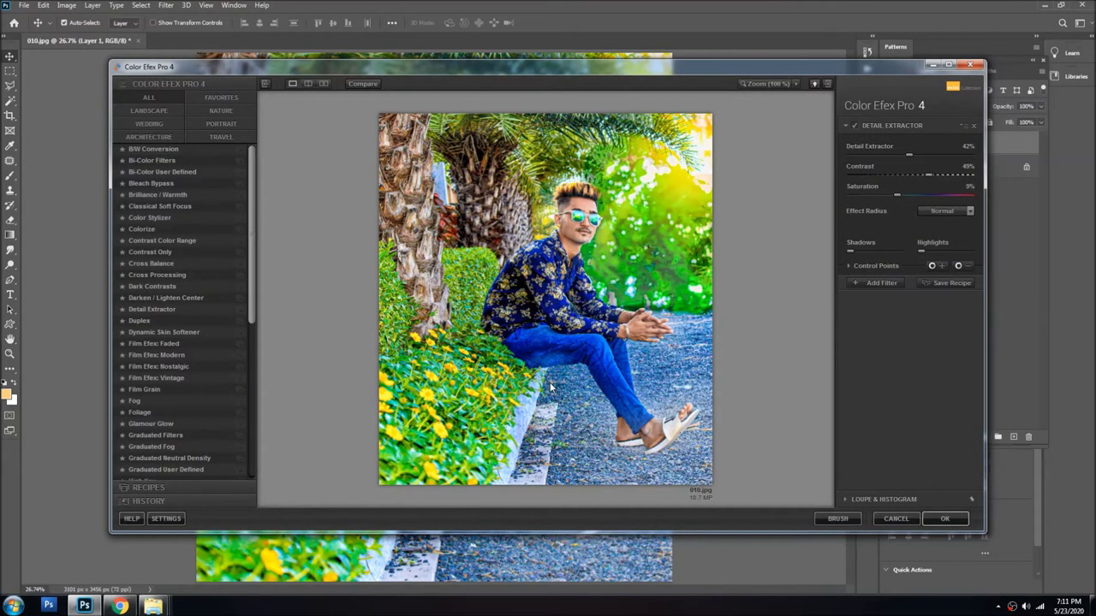
- Preview filters from Brilliance / Warmth and Bi-Color through Contrast Only, Dark Contrasts and Detail Extractor
left_click(171, 196)
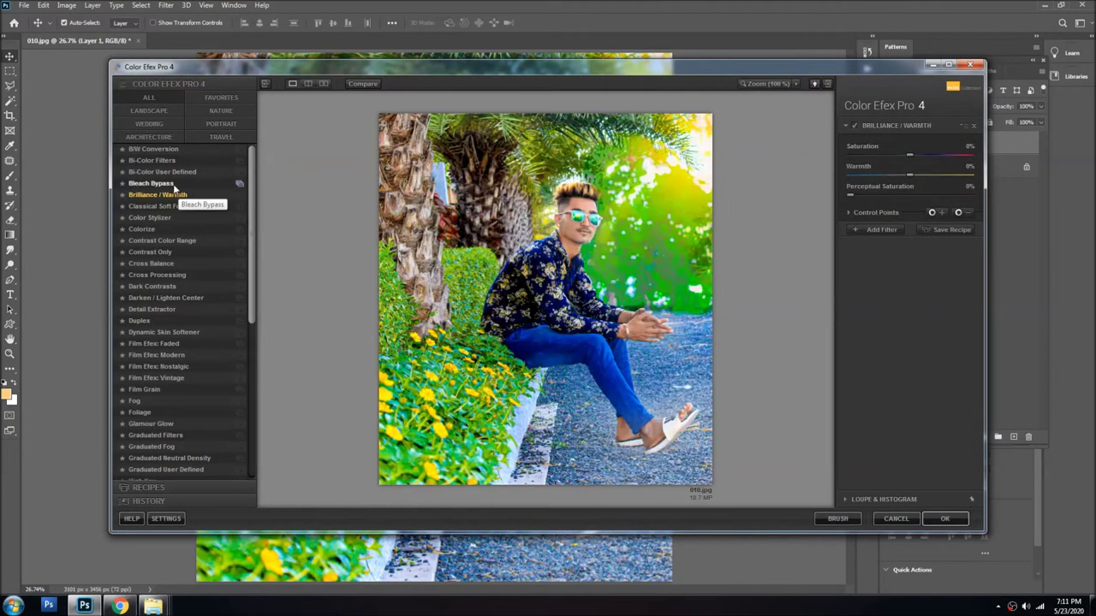
left_click(155, 206)
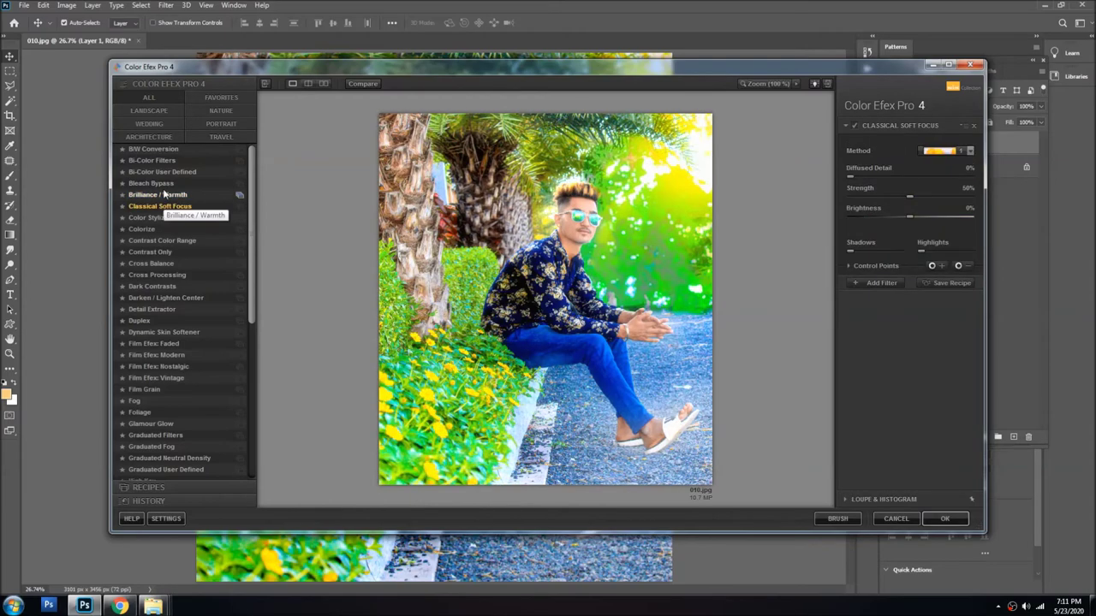
left_click(161, 195)
left_click(161, 175)
left_click(162, 184)
left_click(162, 216)
left_click(162, 252)
left_click(153, 287)
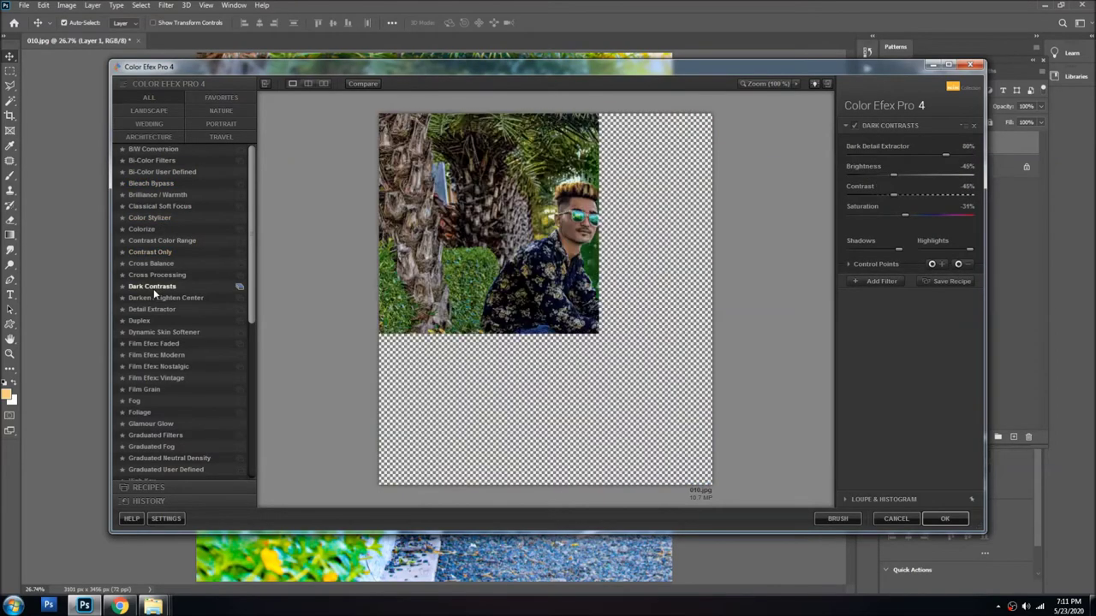
left_click(152, 309)
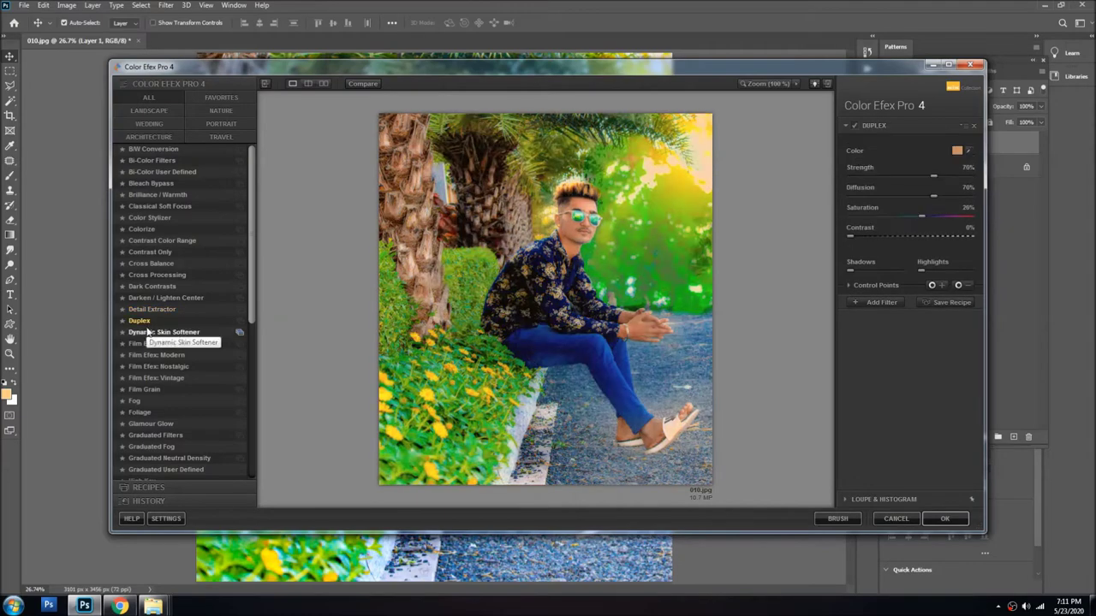
- Preview Dynamic Skin Softener, the Film Efex, Foliage, Glamour Glow, Graduated and High Key filters, ending on Image Borders
left_click(148, 333)
left_click(150, 344)
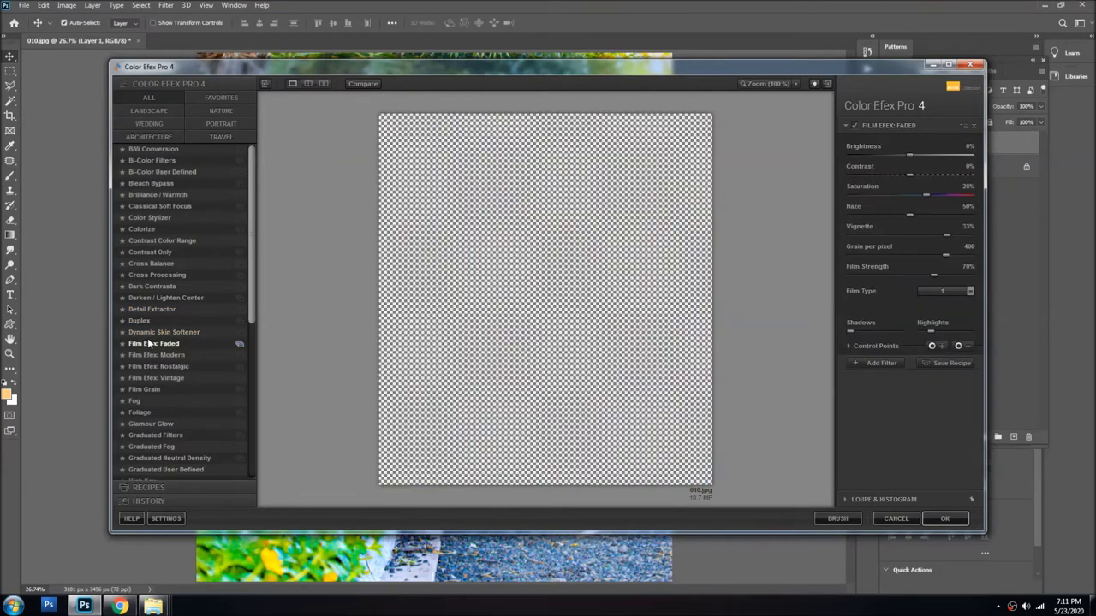
left_click(152, 355)
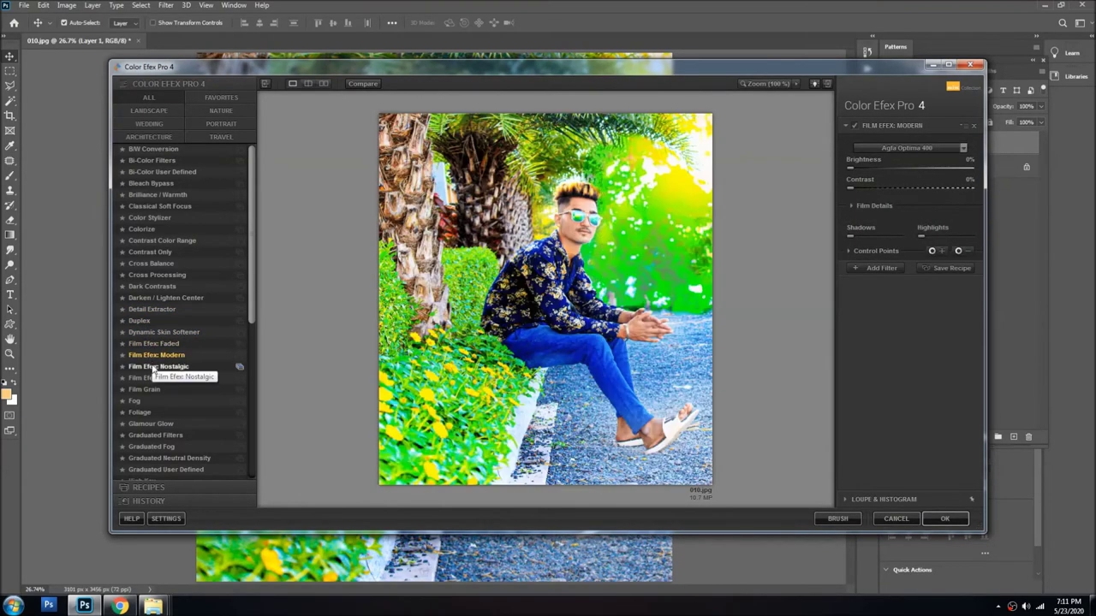
left_click(153, 367)
left_click(154, 378)
left_click(150, 390)
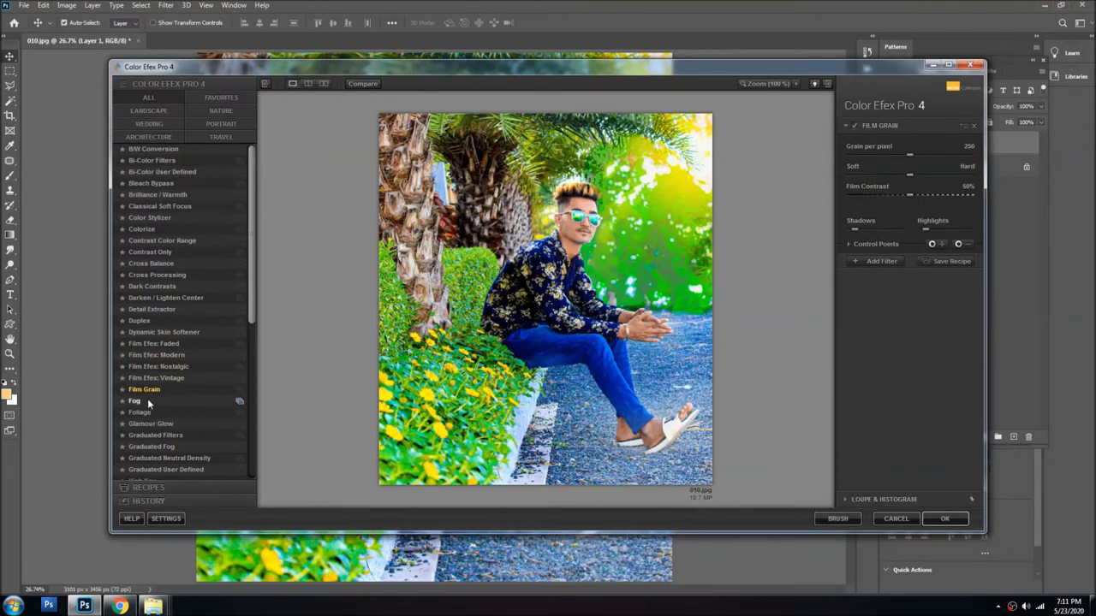
left_click(148, 399)
left_click(146, 412)
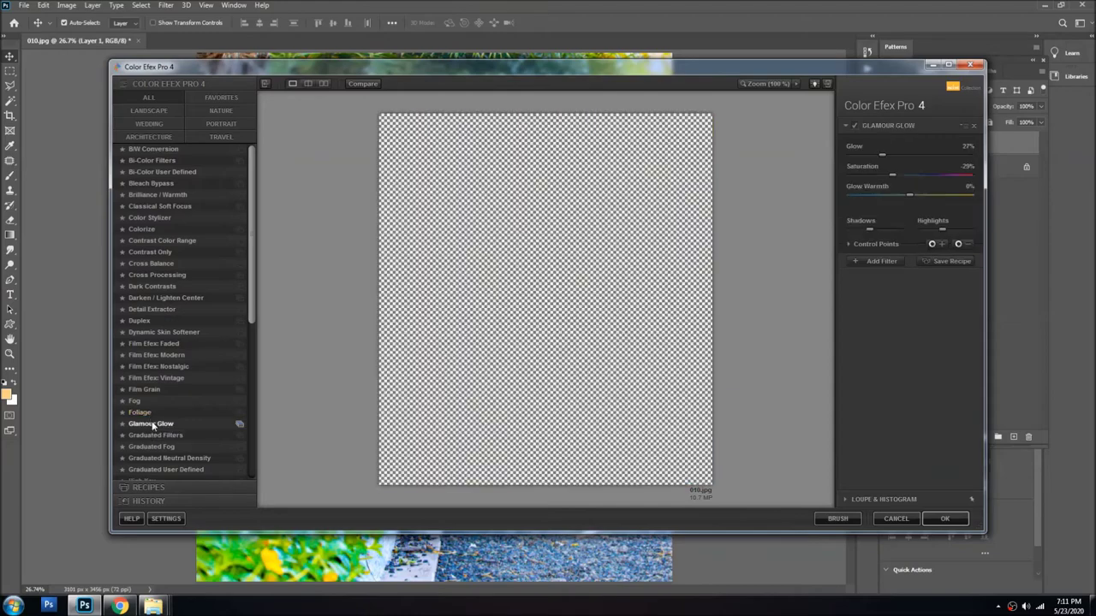
left_click(155, 436)
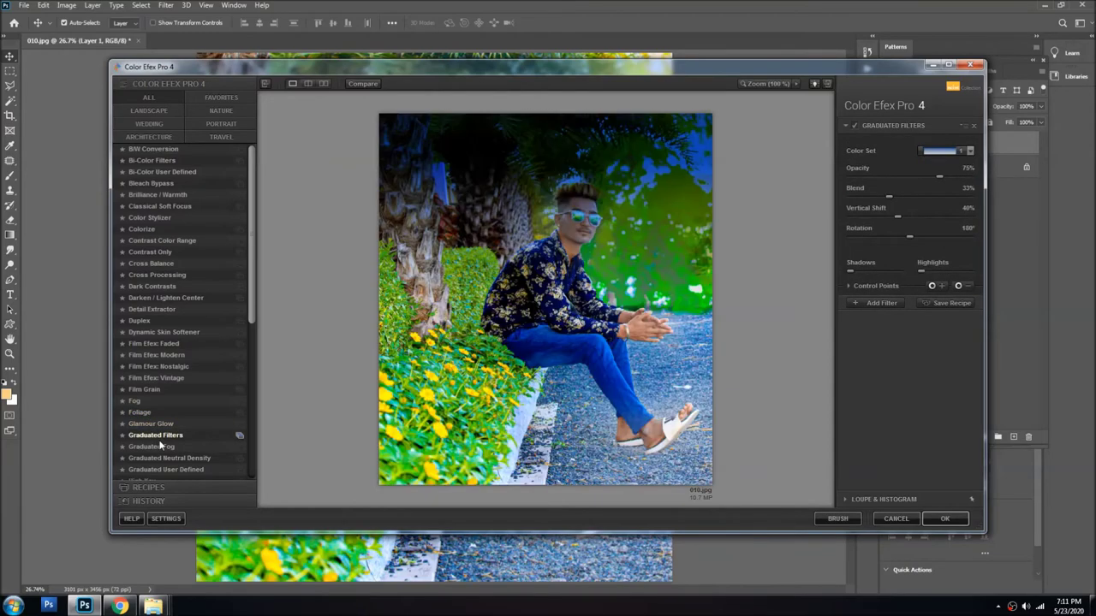
scroll(164, 436, "down", 1)
left_click(165, 428)
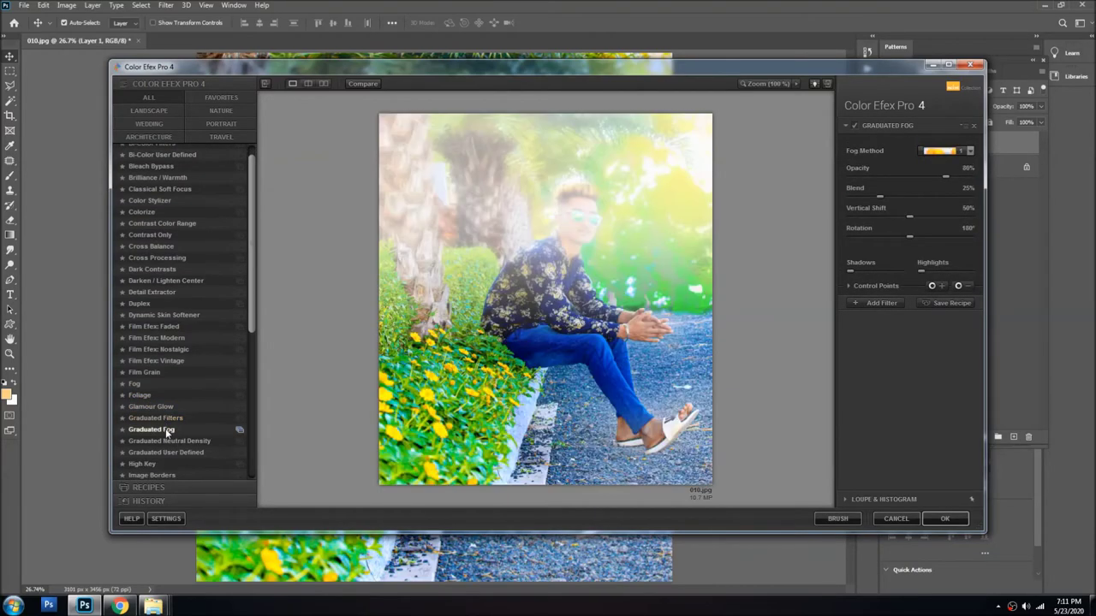
left_click(166, 442)
scroll(166, 436, "down", 1)
scroll(163, 411, "down", 3)
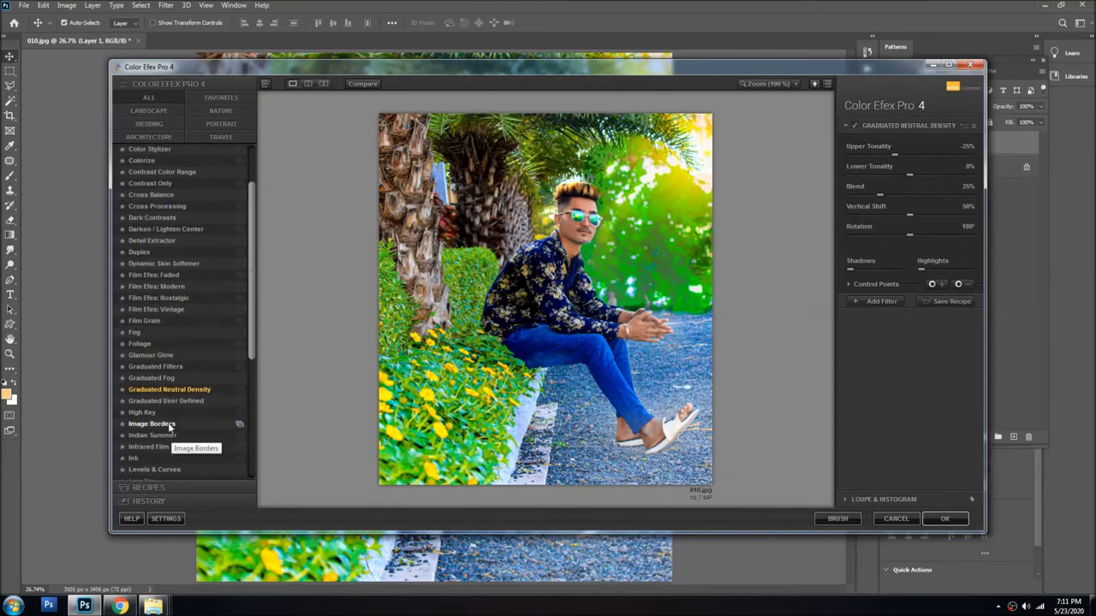
left_click(153, 413)
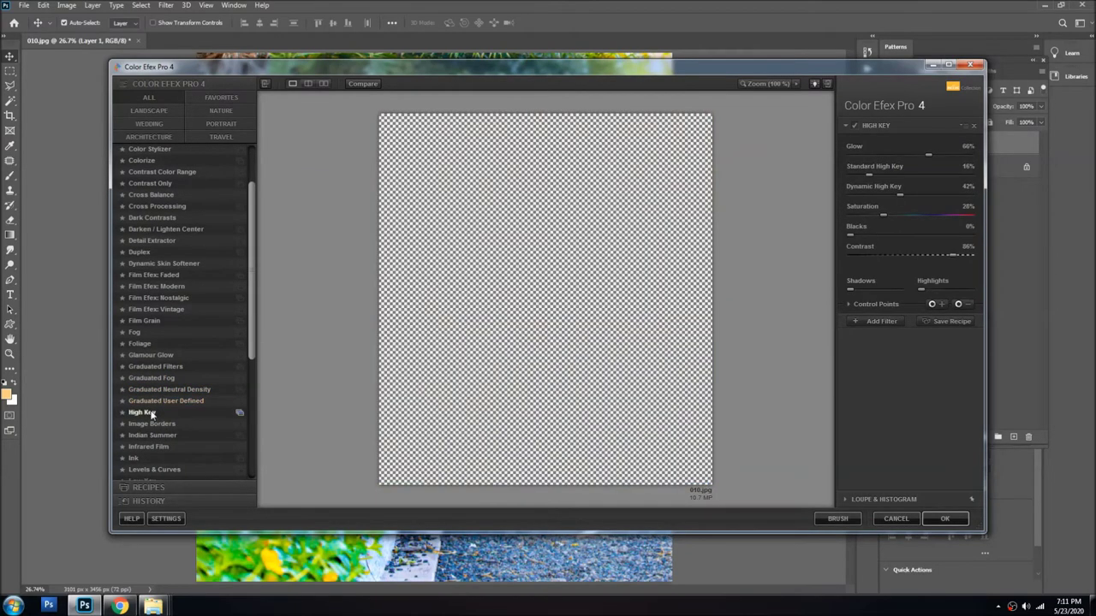
left_click(153, 424)
scroll(152, 426, "down", 1)
scroll(152, 427, "down", 2)
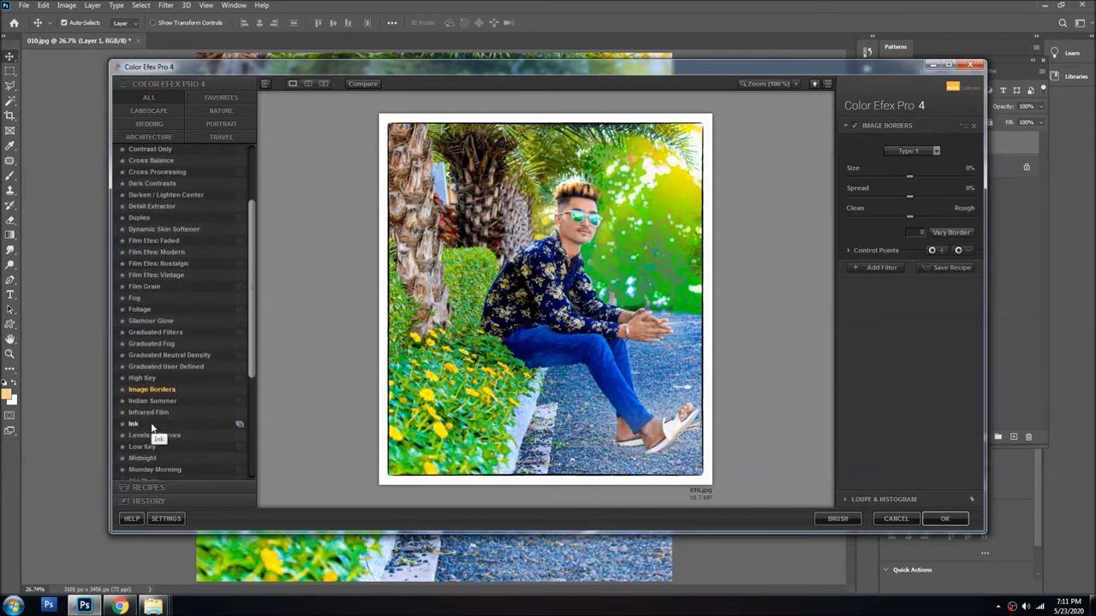
- Preview the Indian Summer, Image Borders, Infrared Film, Levels & Curves and Low Key filters
left_click(171, 400)
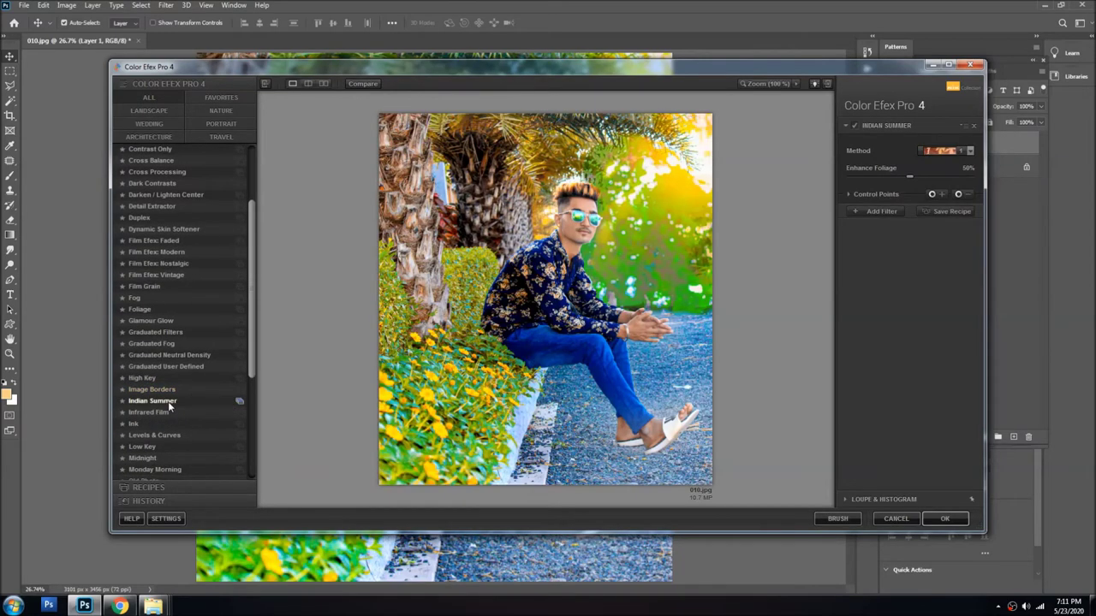
left_click(169, 393)
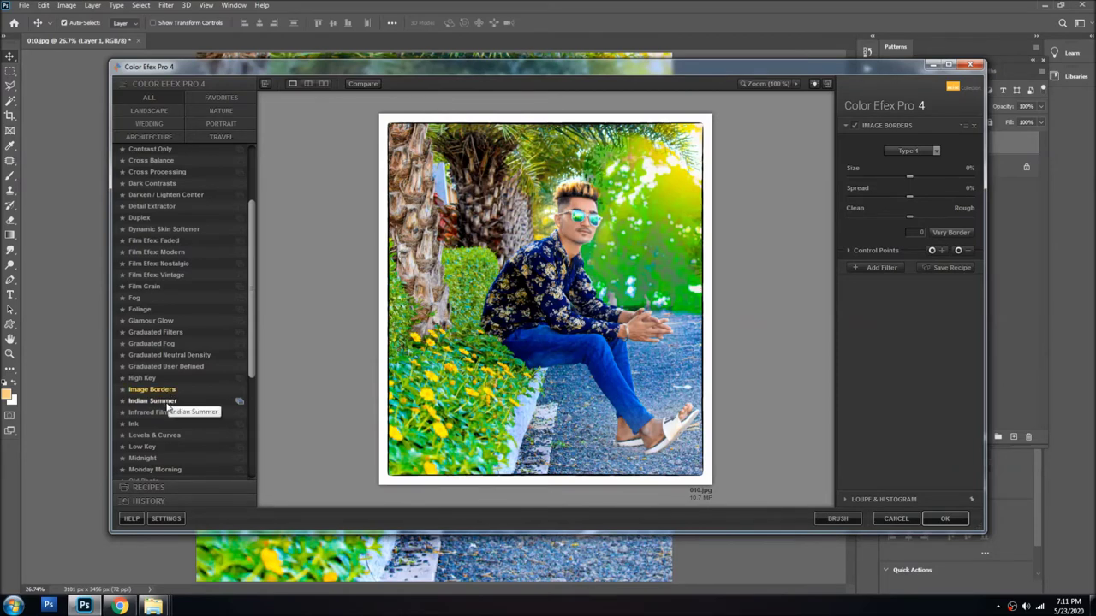
left_click(168, 402)
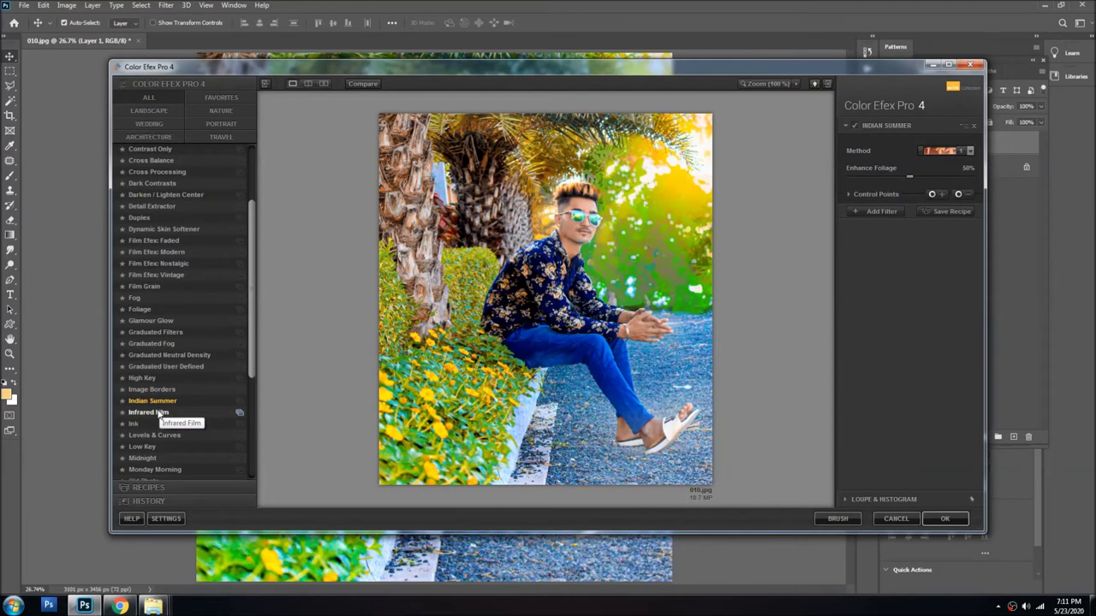
left_click(158, 413)
left_click(137, 425)
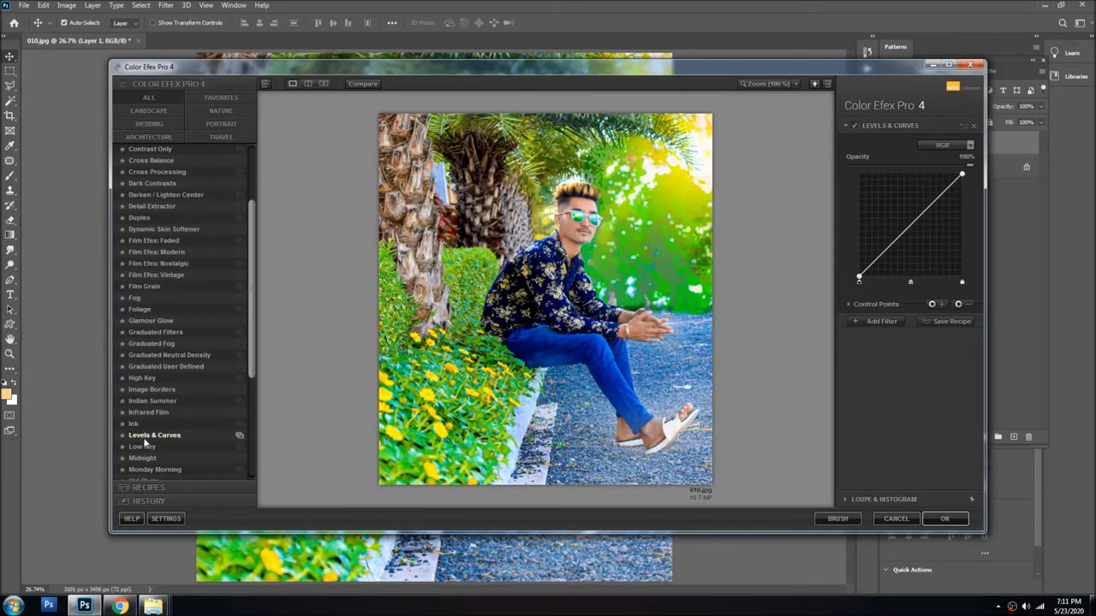
left_click(144, 443)
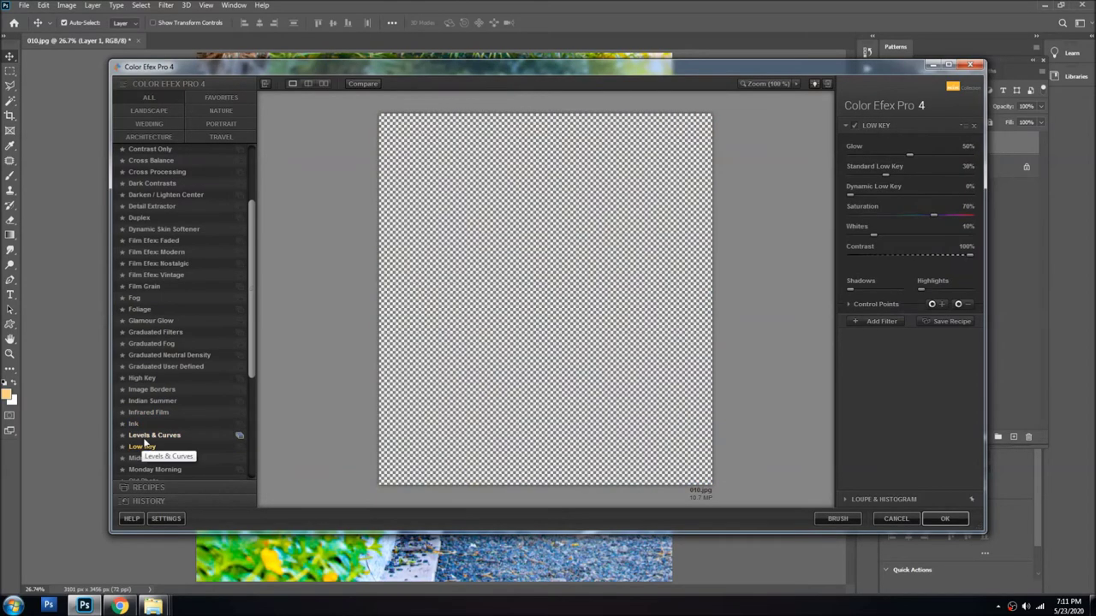
left_click(146, 438)
- Preview the Old Photo, Pastel, Low Key, Midnight and Monday Morning looks on the photo
scroll(150, 440, "down", 1)
scroll(152, 441, "down", 1)
left_click(147, 418)
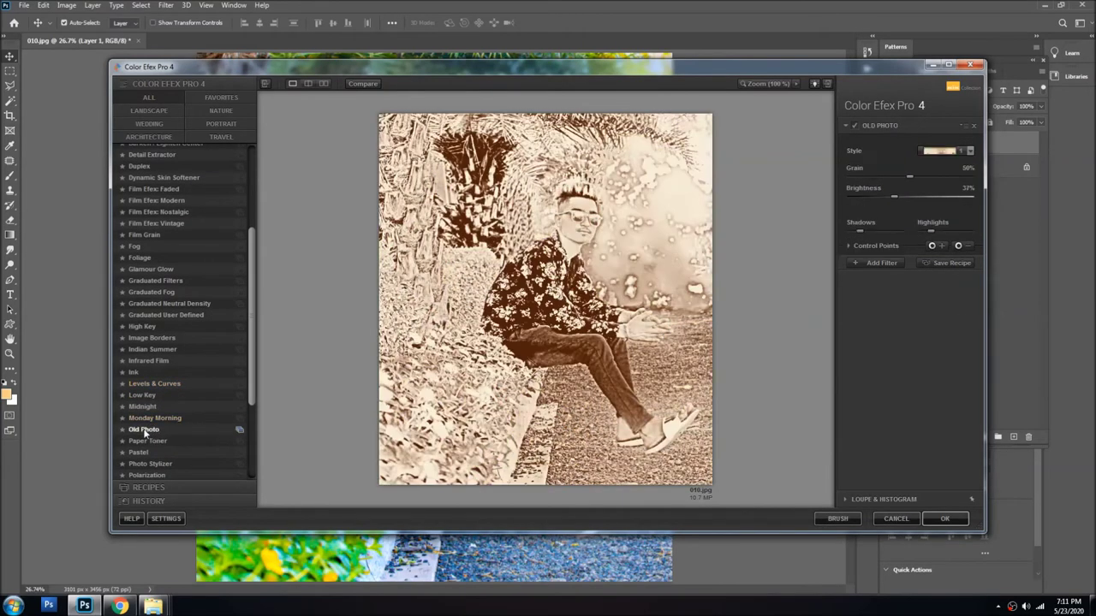
left_click(144, 441)
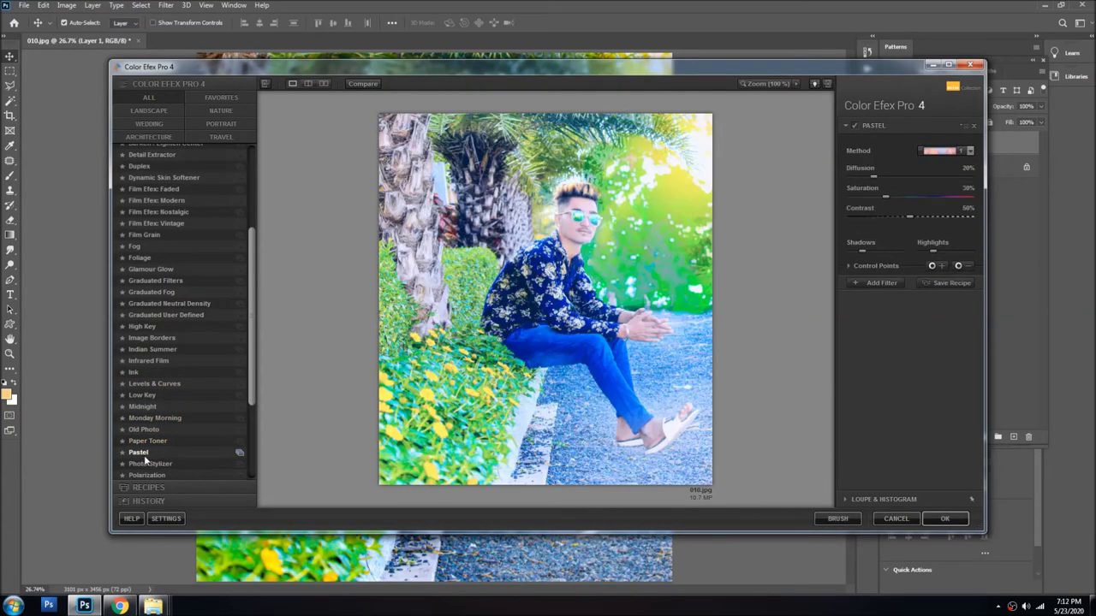
left_click(154, 397)
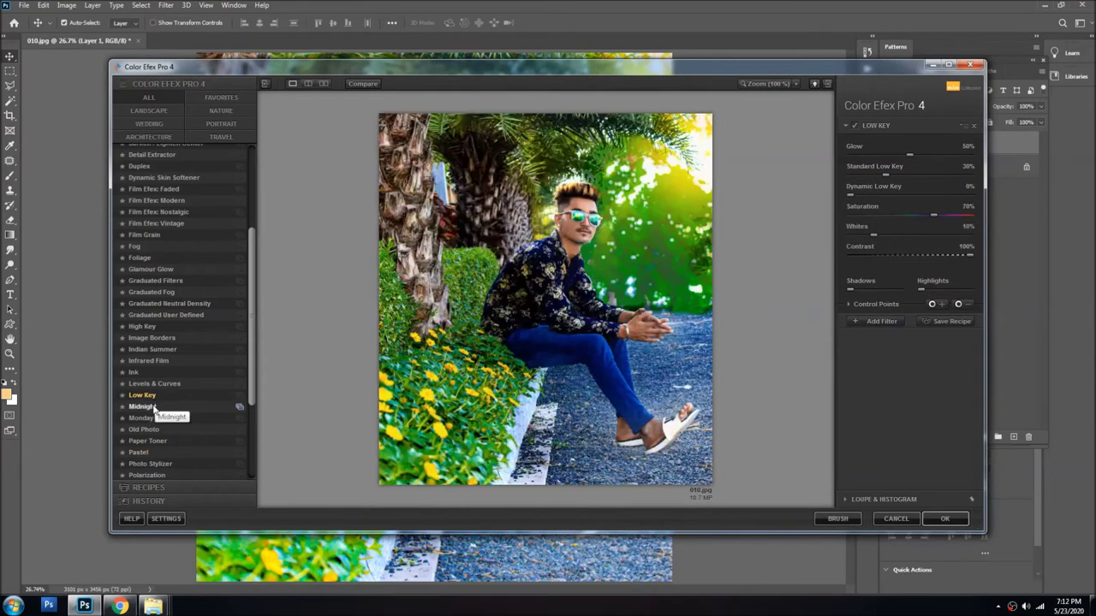
left_click(153, 407)
left_click(151, 418)
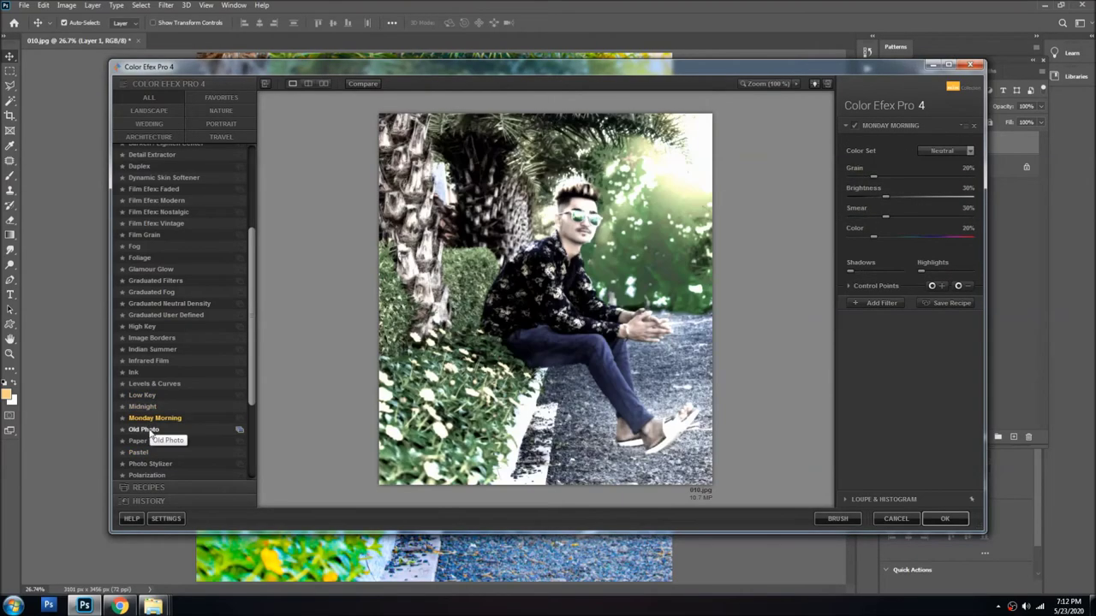
- Select the Polarization filter and raise its strength
scroll(149, 432, "down", 1)
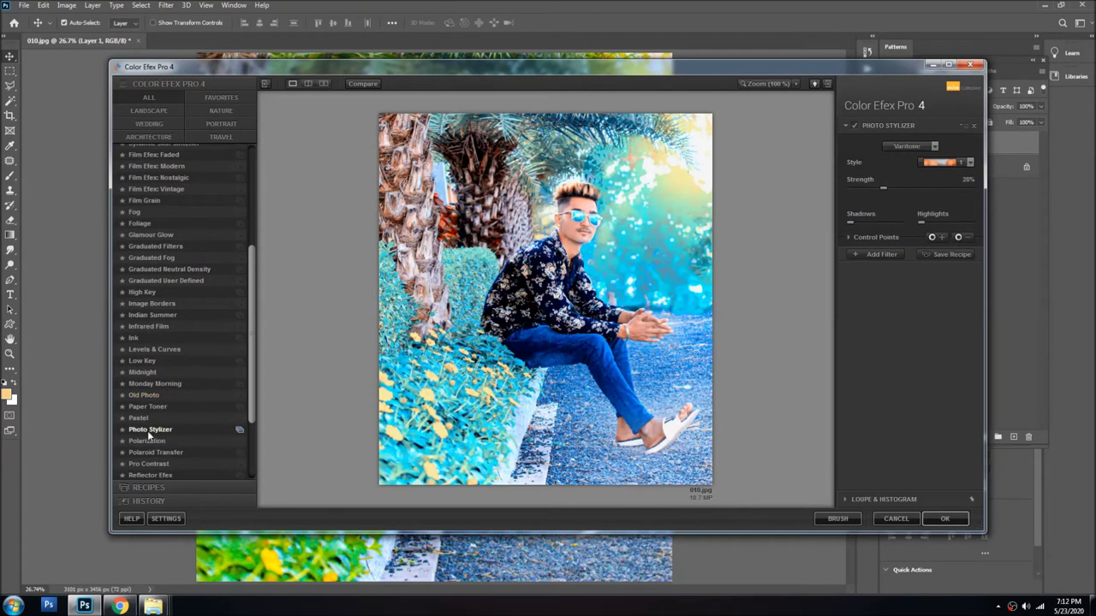
left_click(147, 440)
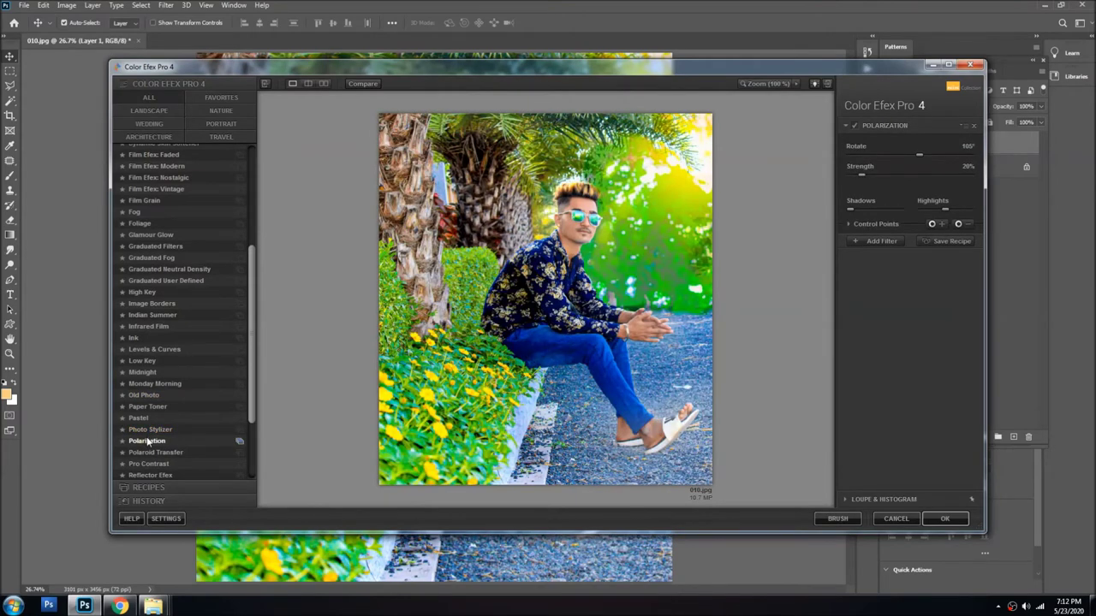
mouse_move(861, 173)
left_mouse_down()
mouse_move(890, 173)
mouse_move(875, 176)
left_mouse_up()
- Lower Polarization rotation to 84°, then preview Polaroid Transfer and Pro Contrast
left_click_drag(931, 156, 905, 156)
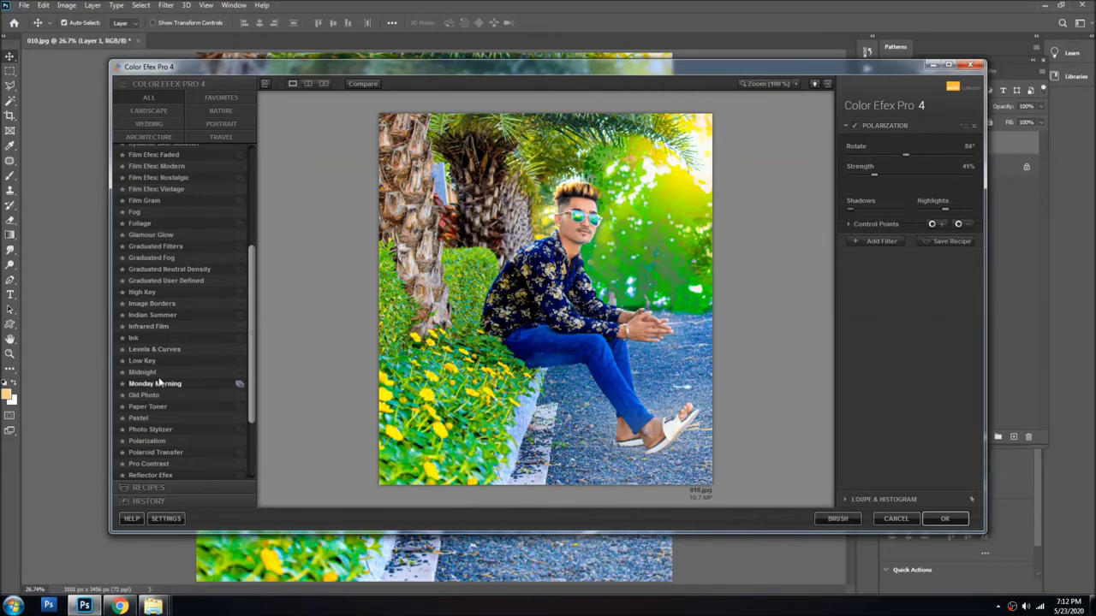
left_click(156, 452)
left_click(149, 463)
- Add dynamic contrast and raise corrected contrast in Pro Contrast to about 57%
scroll(196, 327, "down", 3)
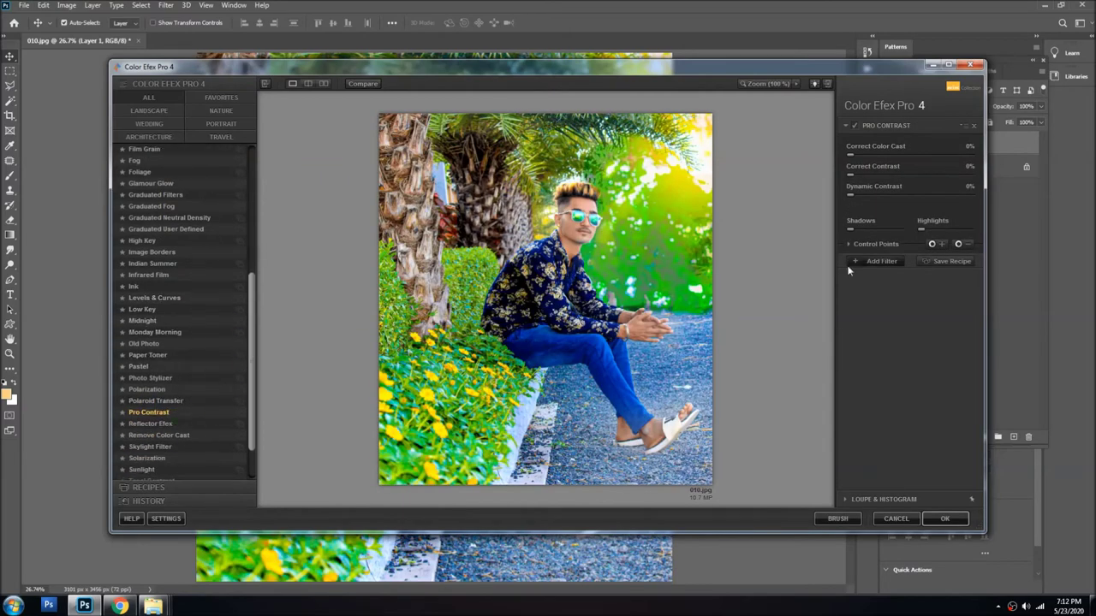
left_click(865, 195)
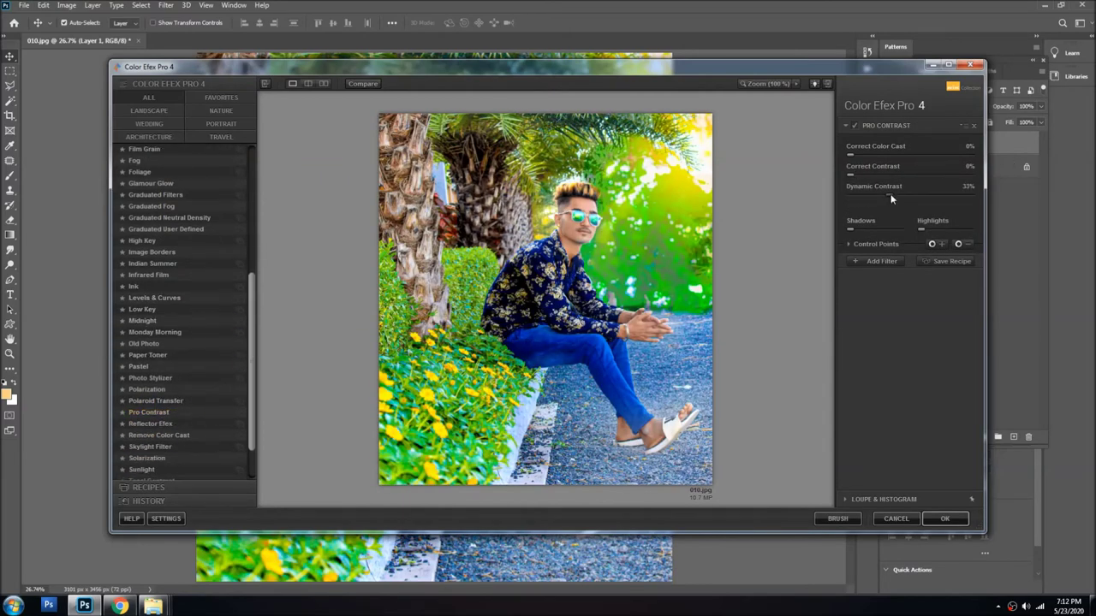
left_click_drag(879, 177, 887, 177)
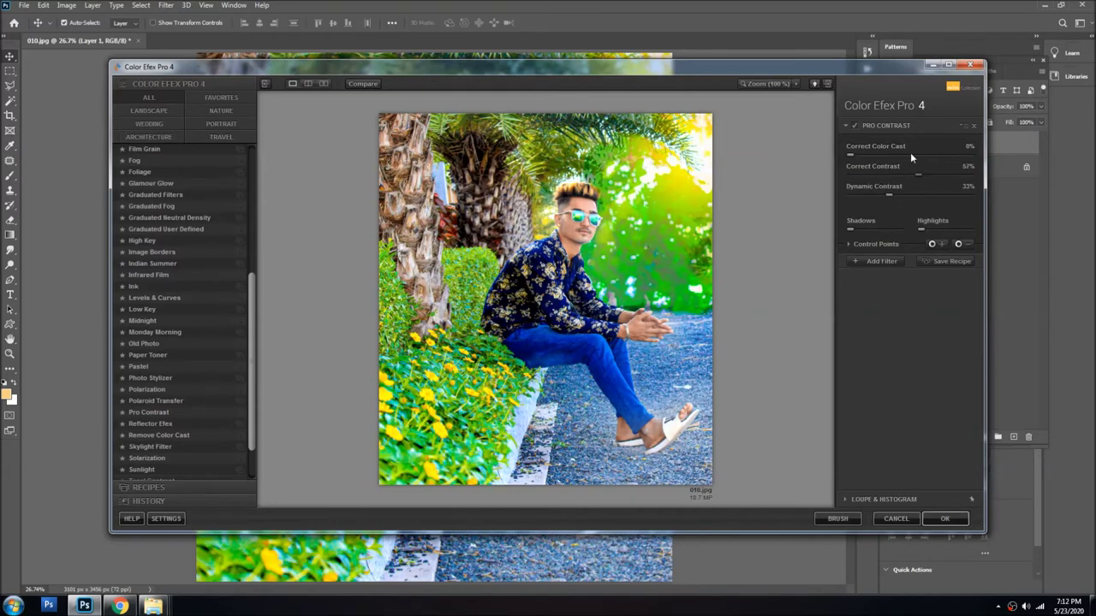
- Preview the Remove Color Cast and Sunlight filters
left_click(159, 435)
scroll(163, 432, "down", 3)
left_click(163, 424)
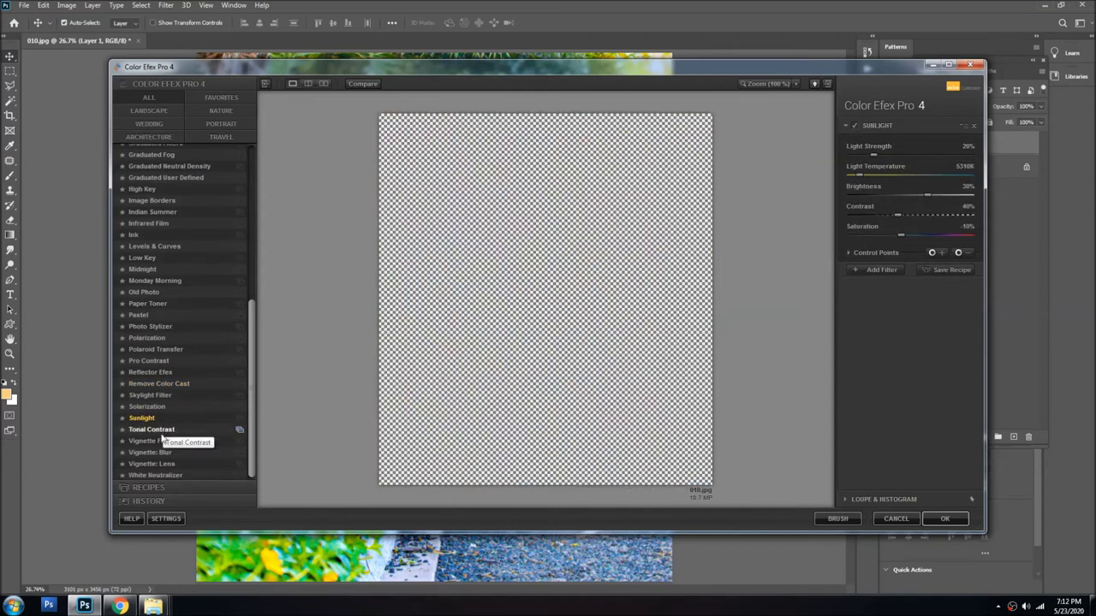
- Preview the Vignette: Blur, Vignette Filter and Vignette: Lens looks
left_click(157, 451)
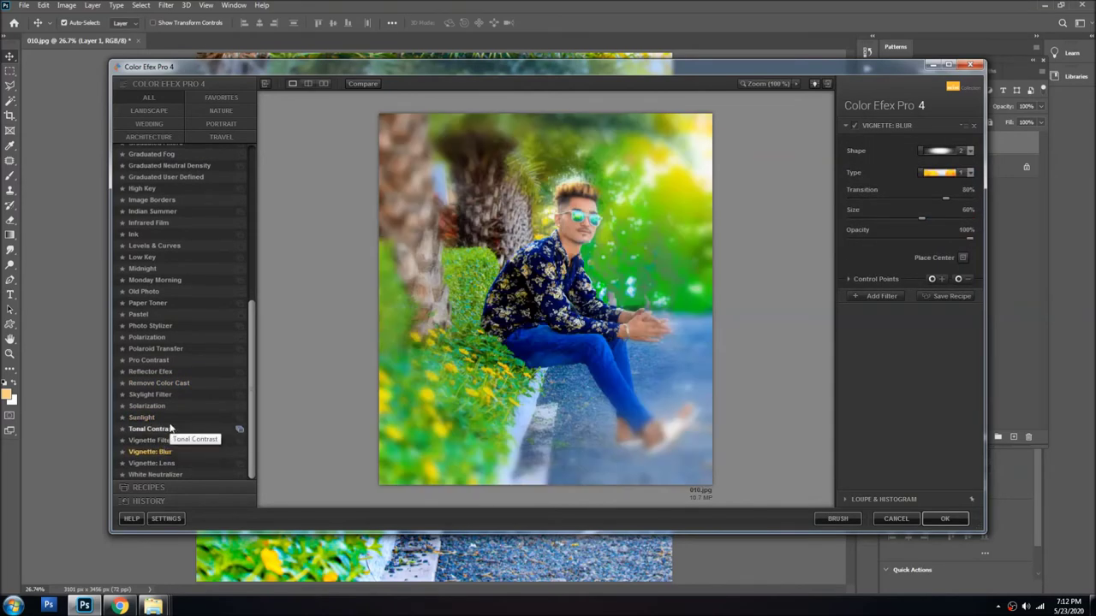
left_click(152, 440)
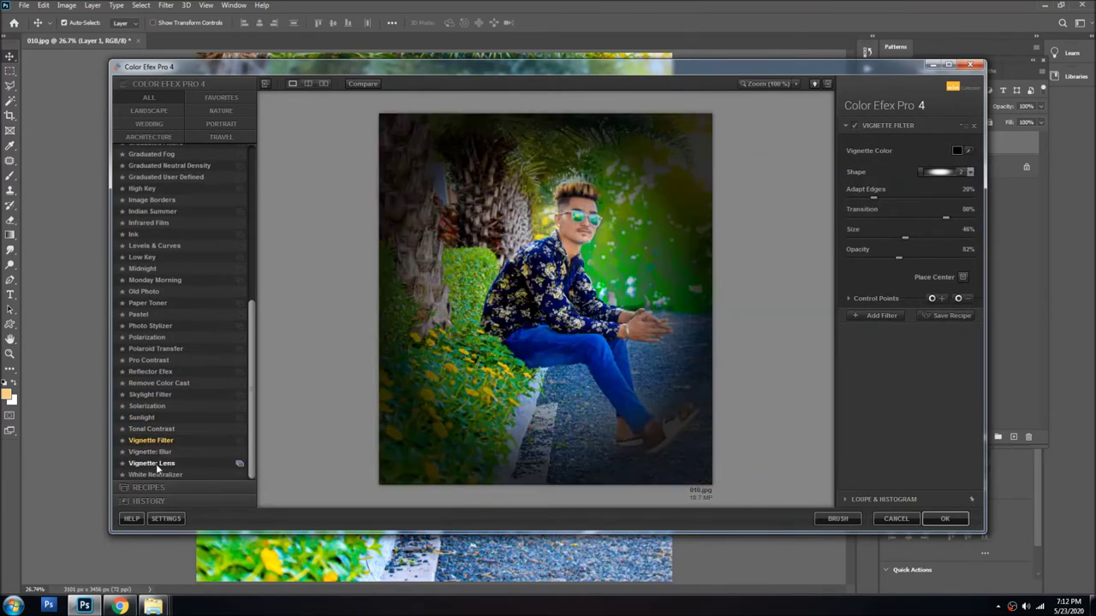
left_click(156, 463)
scroll(154, 269, "up", 2)
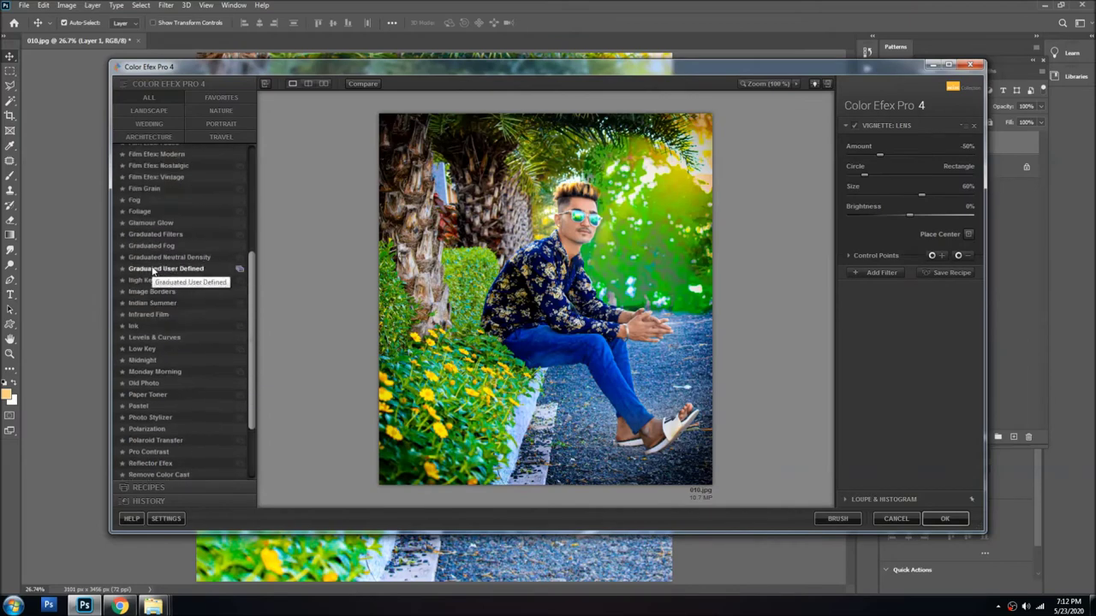
scroll(147, 274, "up", 2)
scroll(146, 245, "up", 2)
scroll(142, 220, "up", 2)
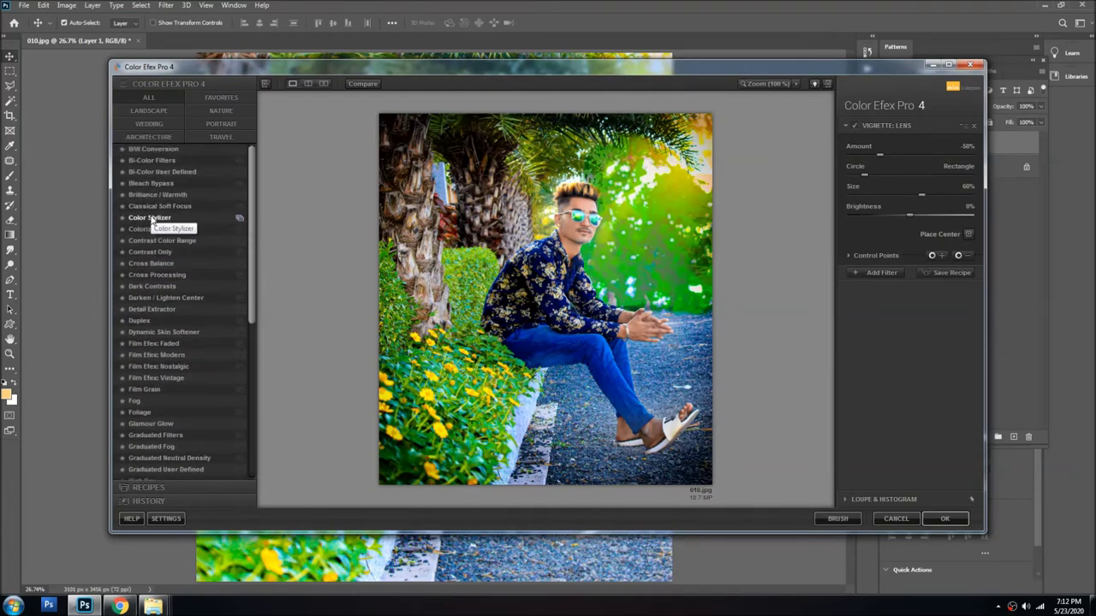
- Preview Bi-Color, Bleach Bypass, Color Stylizer, Contrast, Cross Processing, Dark Contrasts and Darken/Lighten Center filters
left_click(158, 172)
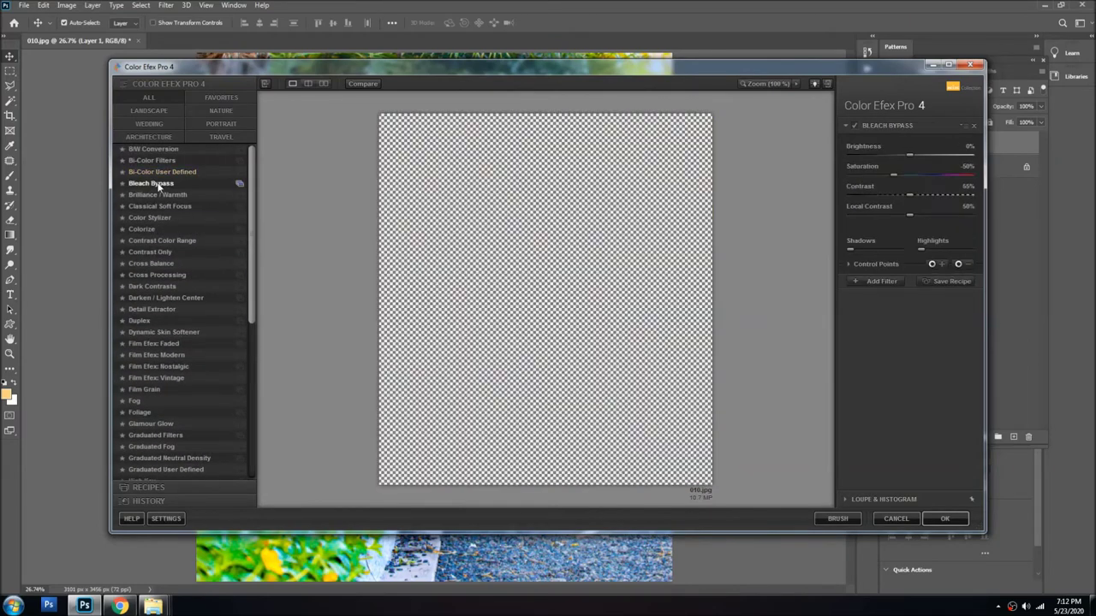
left_click(158, 219)
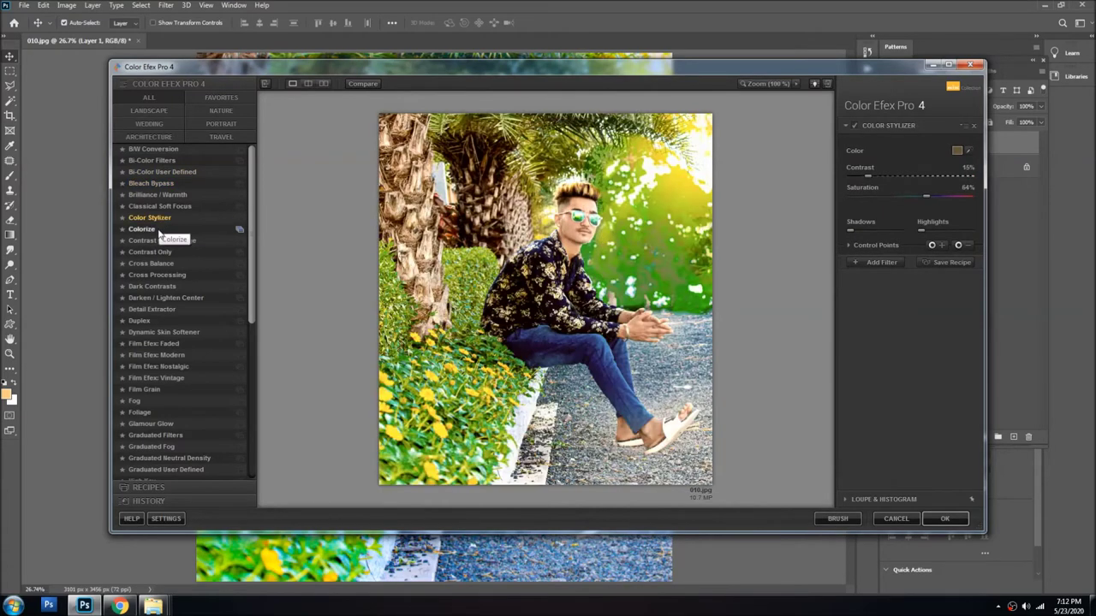
left_click(158, 241)
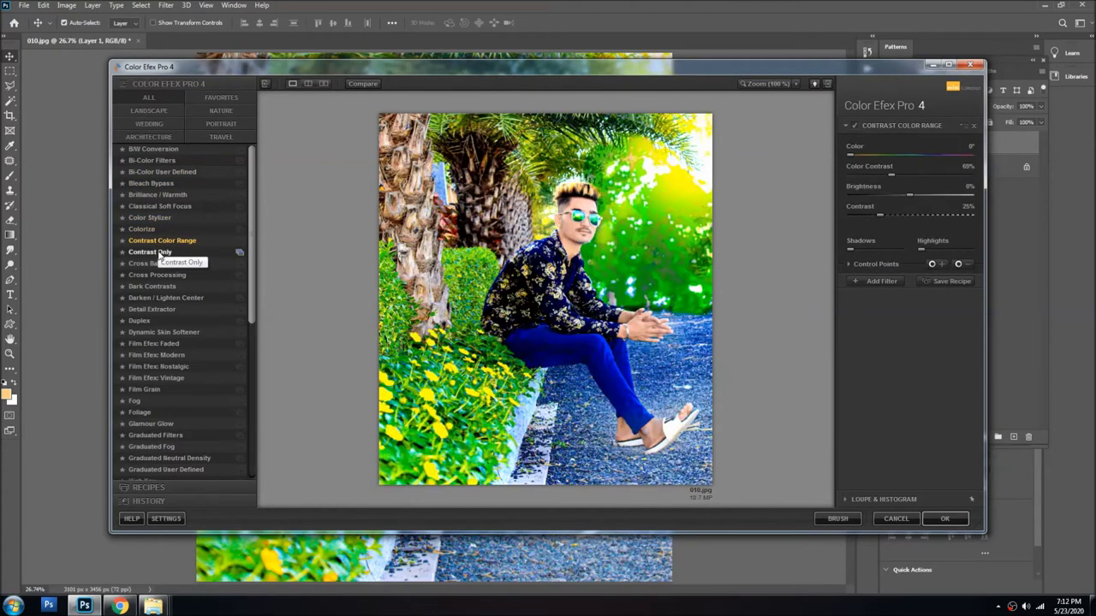
left_click(159, 254)
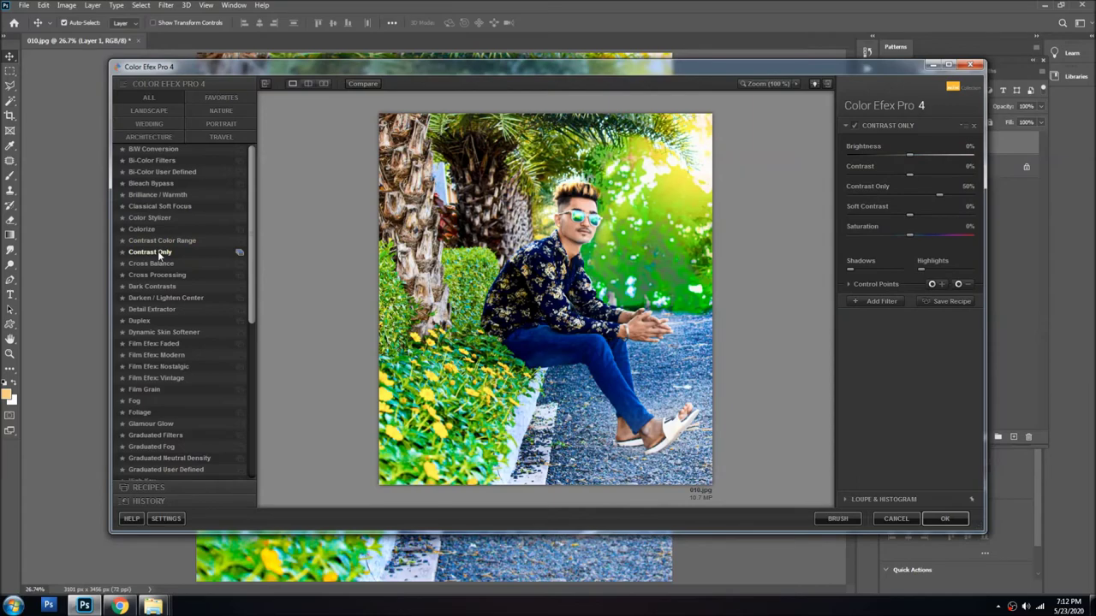
left_click(154, 264)
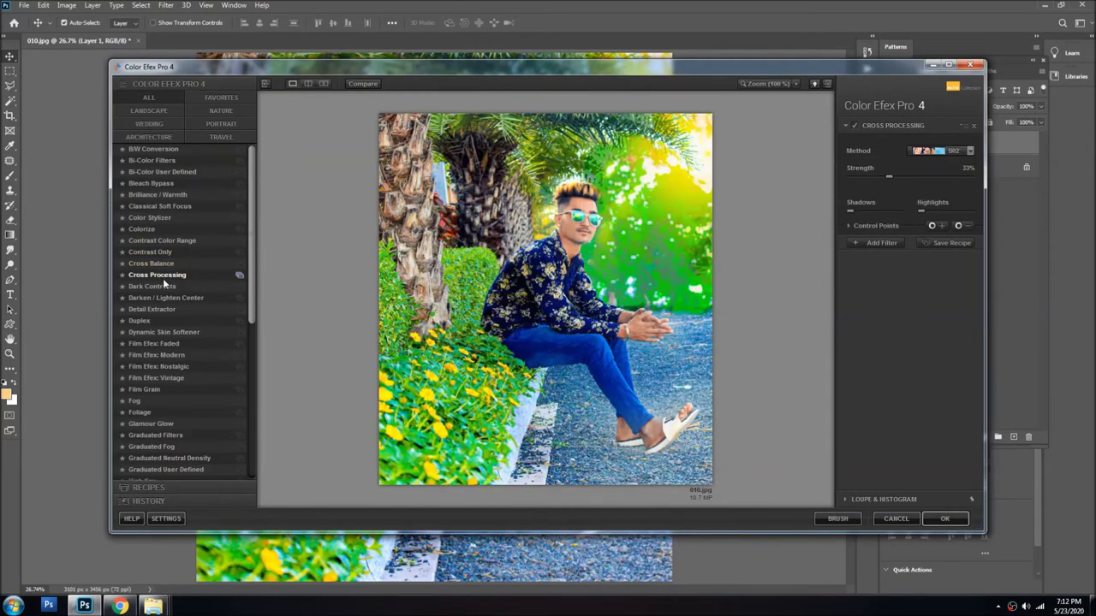
left_click(167, 287)
left_click(166, 298)
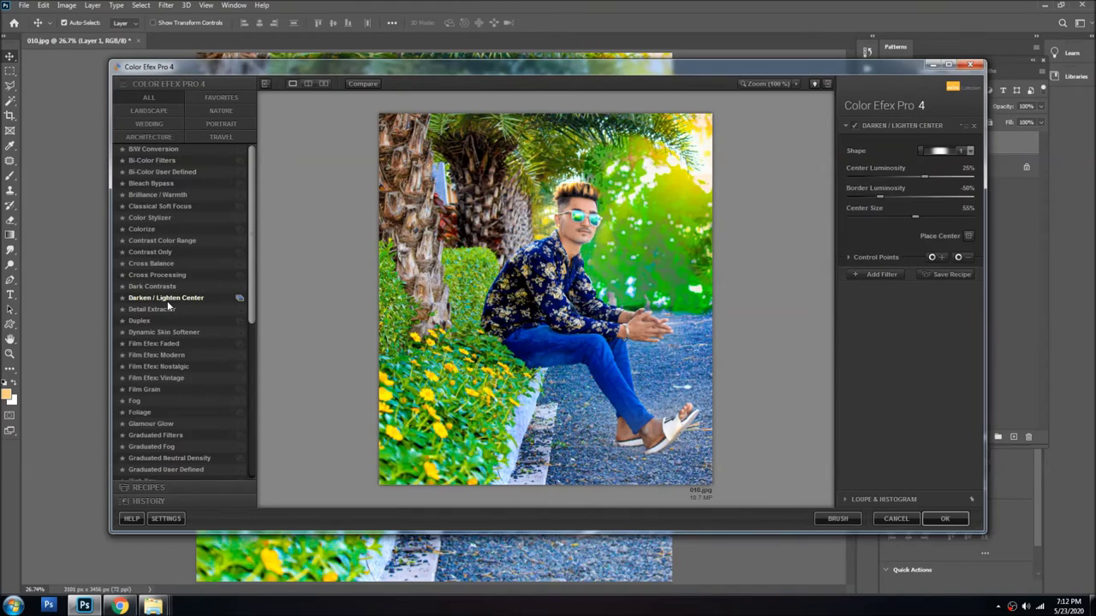
- Compare Detail Extractor with Darken/Lighten Center, then keep Detail Extractor with 49% saturation
left_click(162, 308)
left_click(167, 298)
left_click(170, 309)
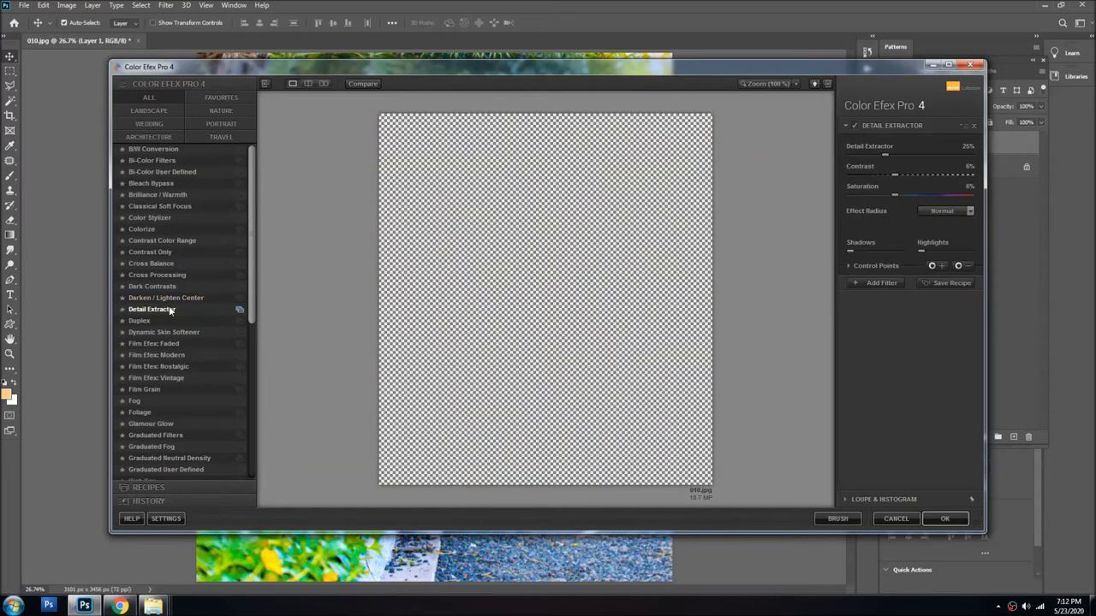
left_click(172, 297)
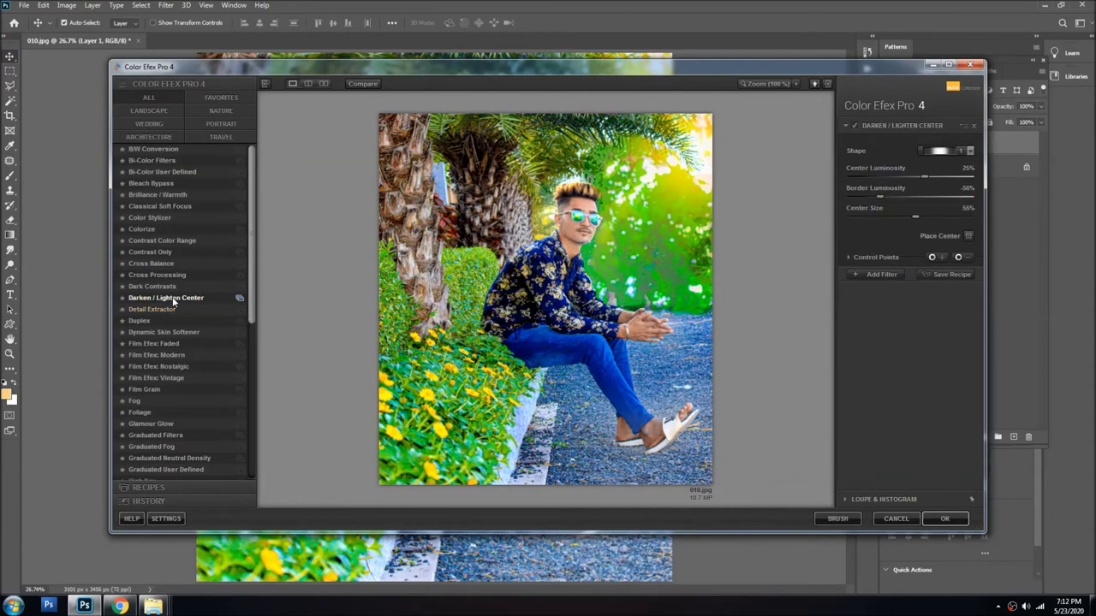
left_click(174, 309)
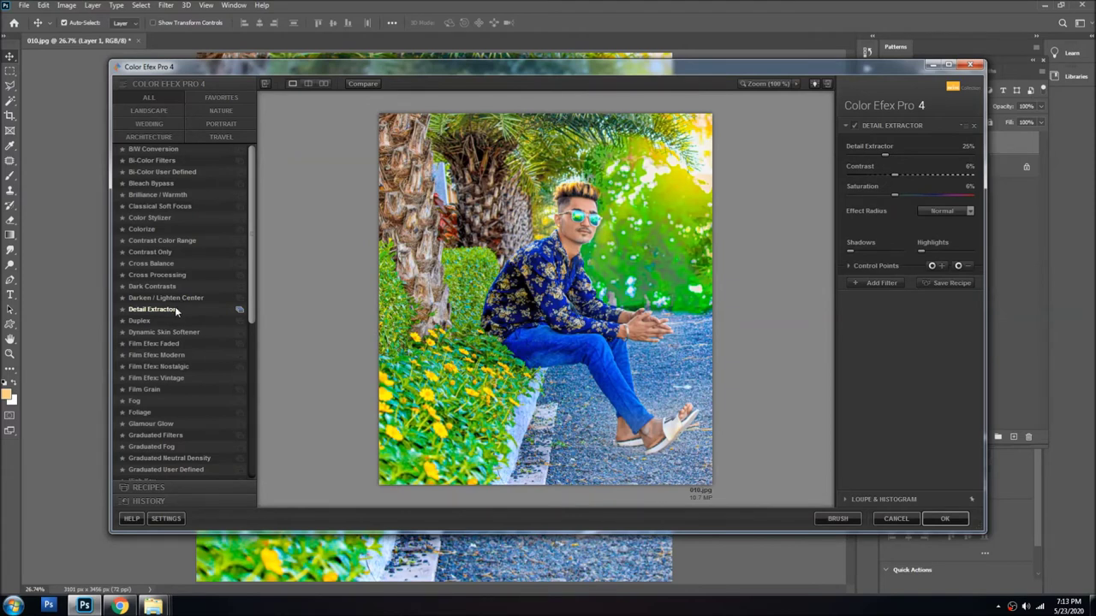
left_click(908, 196)
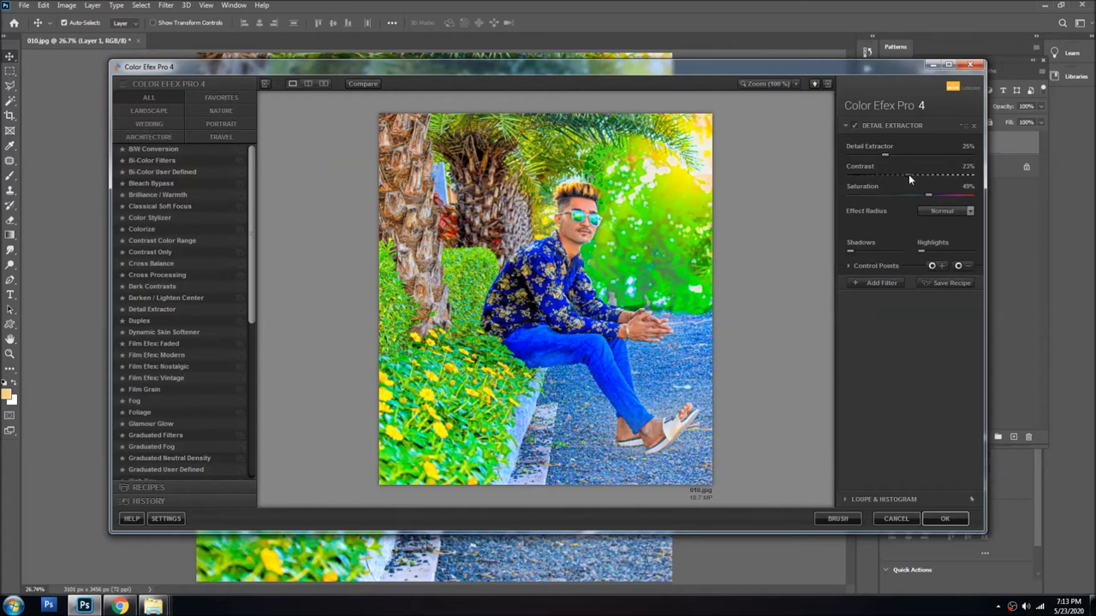
- Raise Detail Extractor's detail and contrast sliders to 77% each, with saturation at 26%
left_click_drag(922, 176, 923, 175)
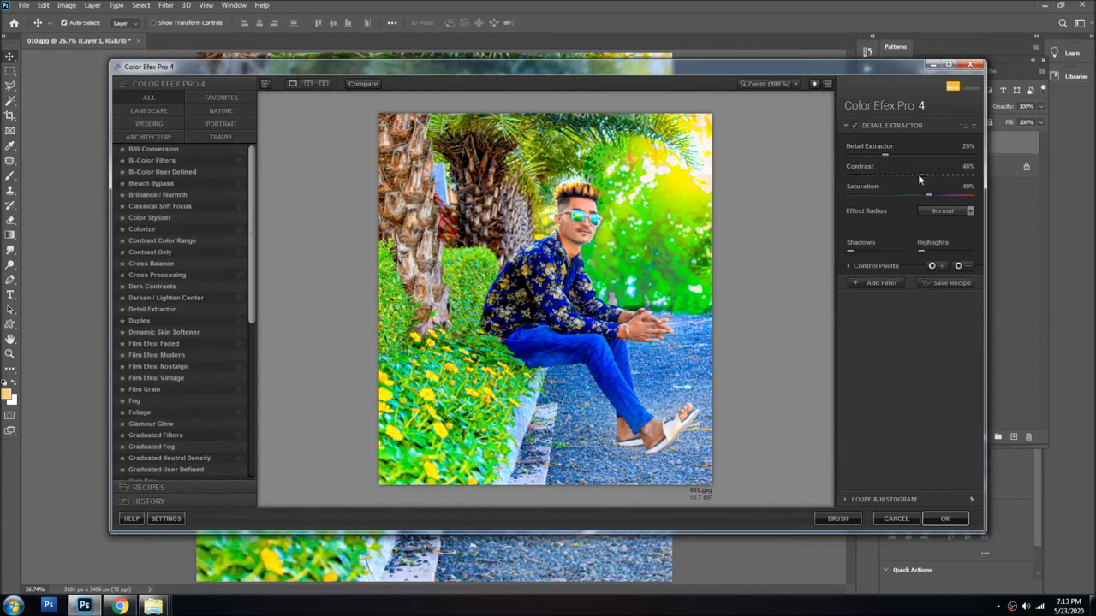
left_click(911, 150)
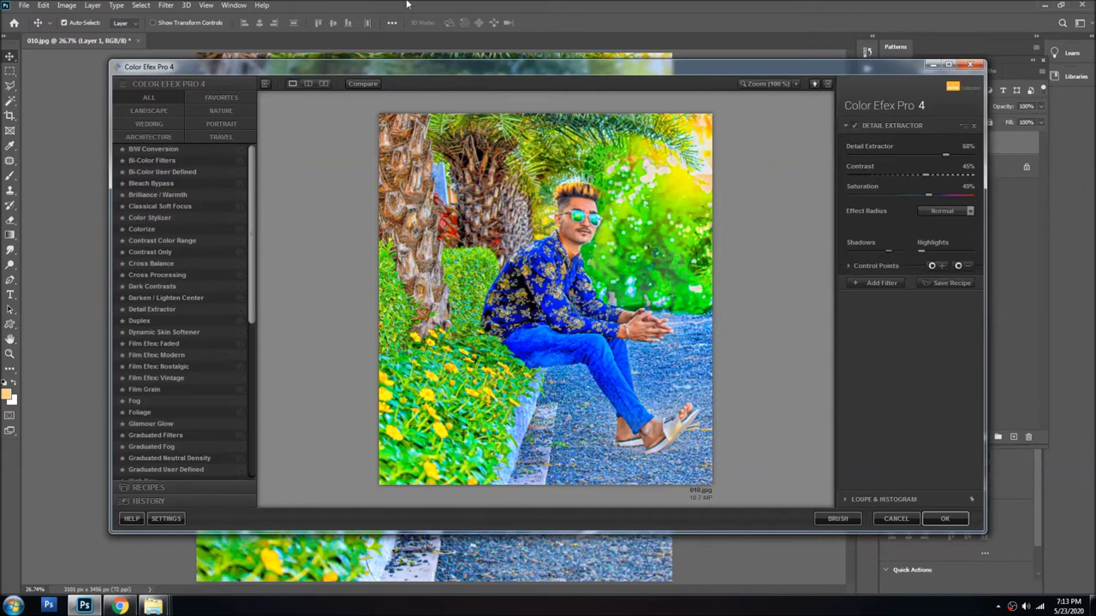
mouse_move(933, 251)
left_click_drag(896, 250, 869, 254)
left_click_drag(936, 175, 950, 177)
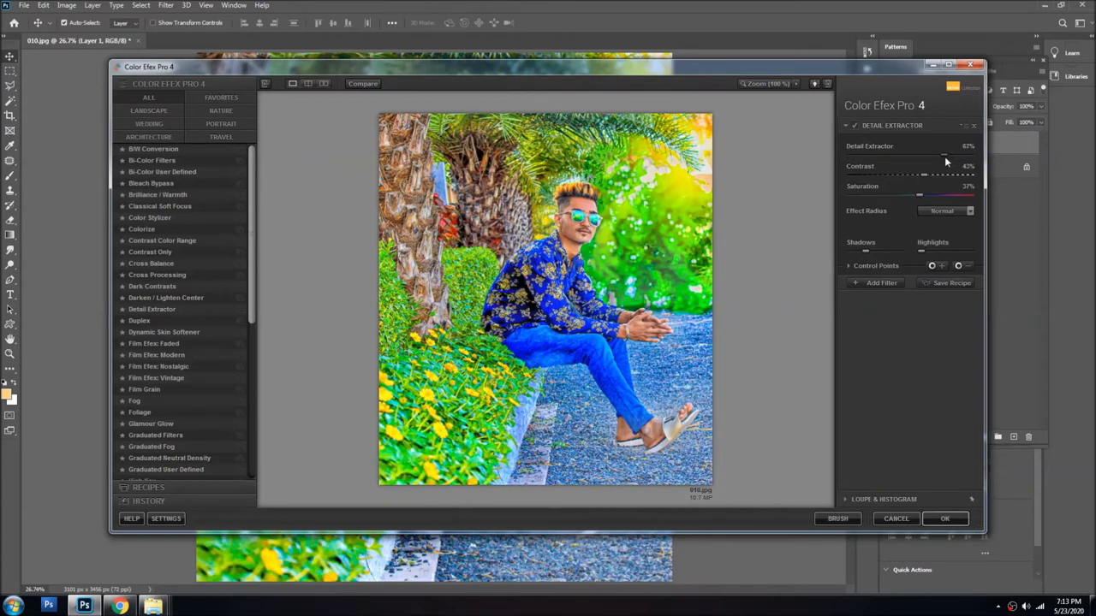
left_click_drag(941, 156, 959, 156)
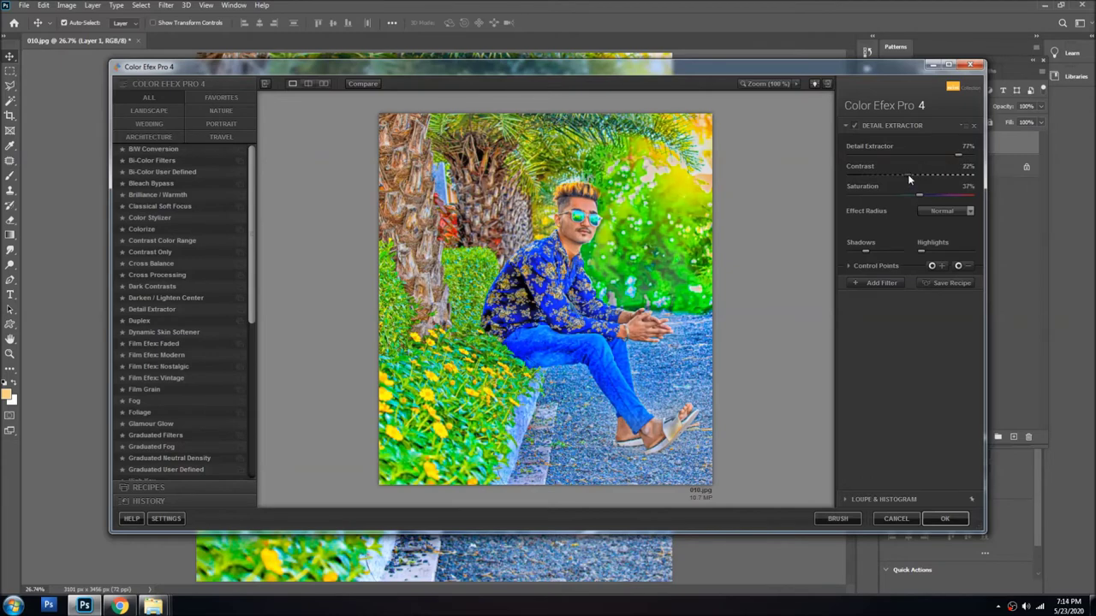
left_click_drag(934, 176, 962, 176)
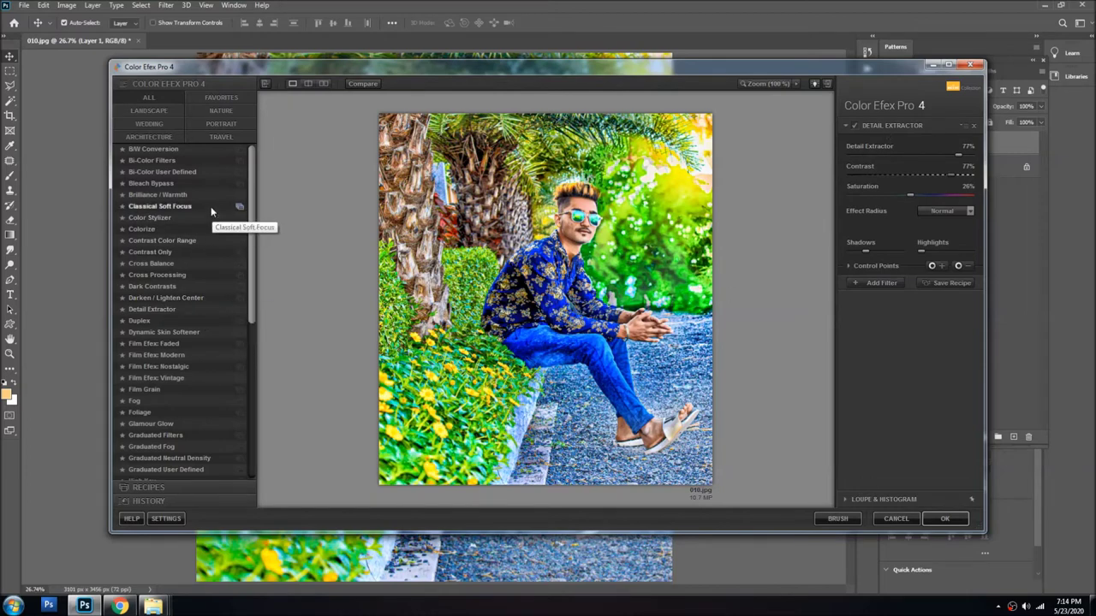
scroll(252, 261, "down", 3)
scroll(254, 223, "up", 3)
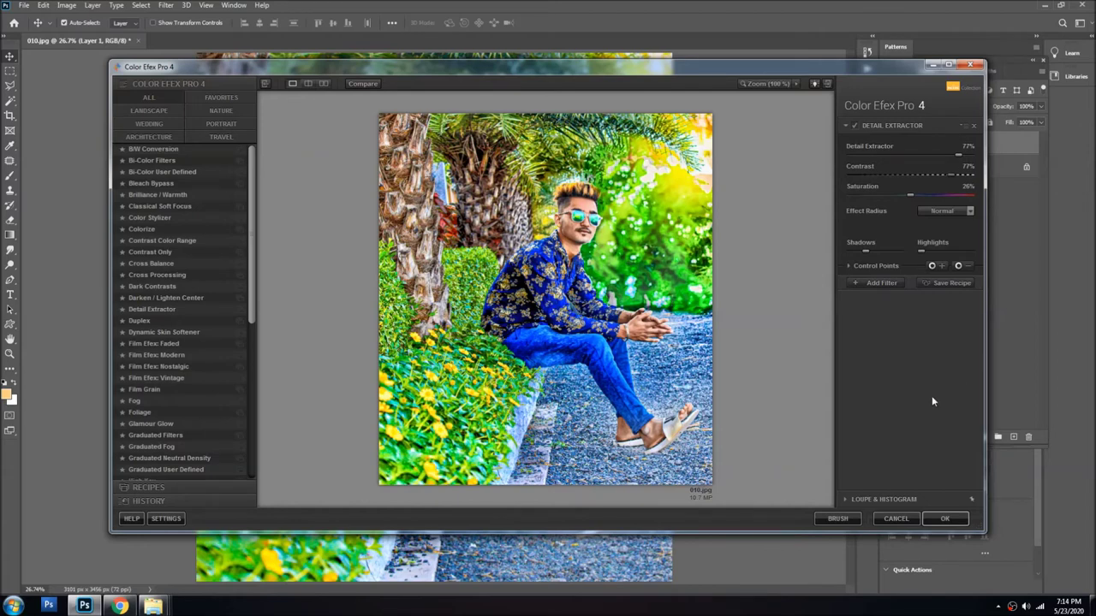
- Save the Detail Extractor settings as a recipe named '00' and apply the filter
left_click(948, 283)
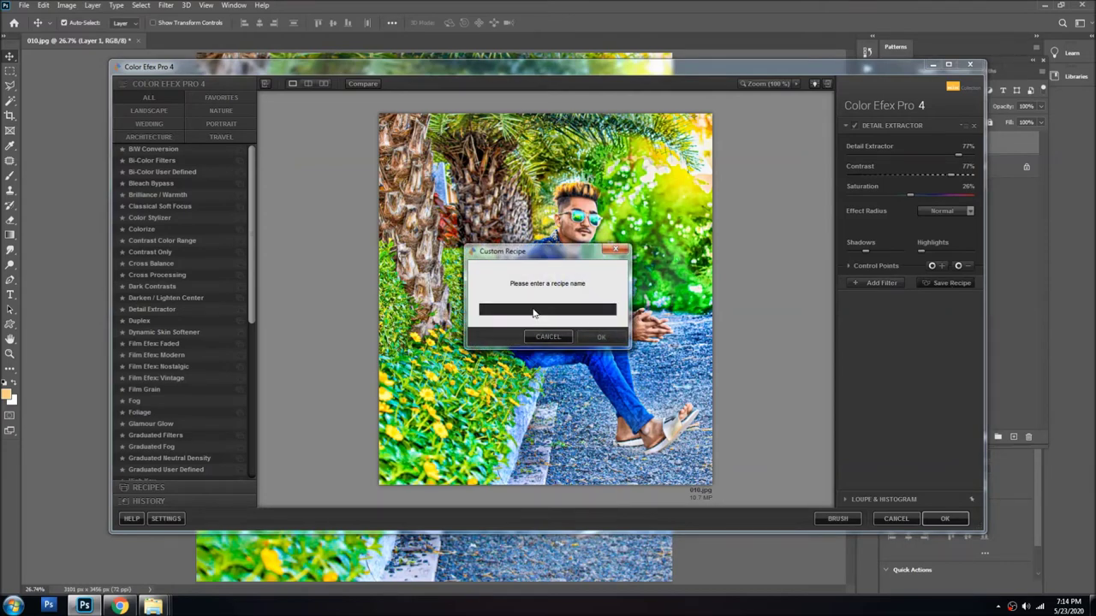
type("00")
left_click(599, 337)
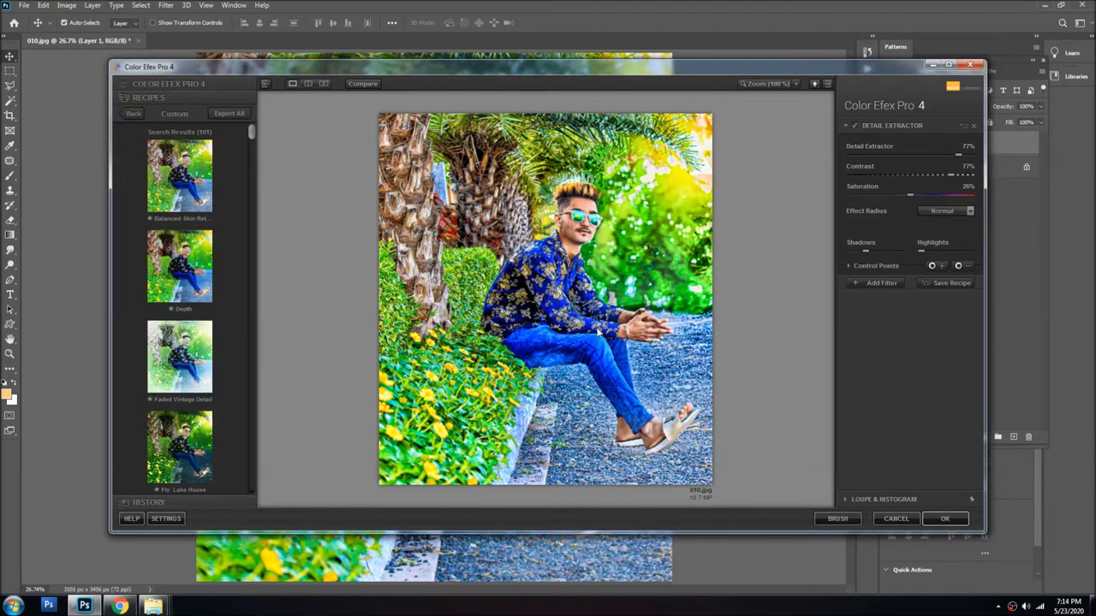
left_click(947, 522)
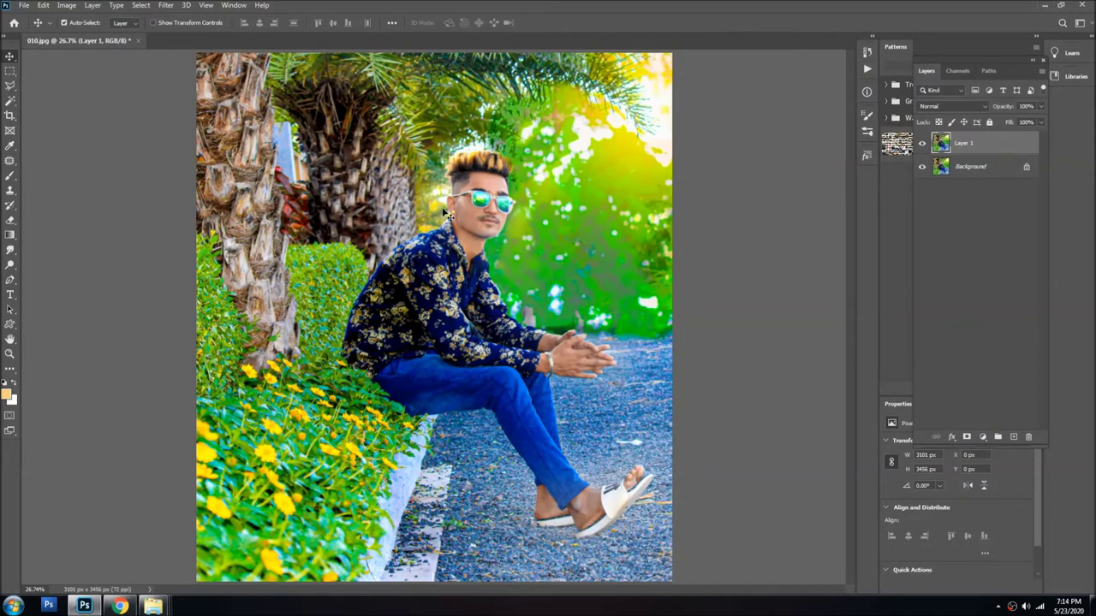
- Rerun Color Efex Pro 4 from the Filter menu on Layer 1
left_click(165, 5)
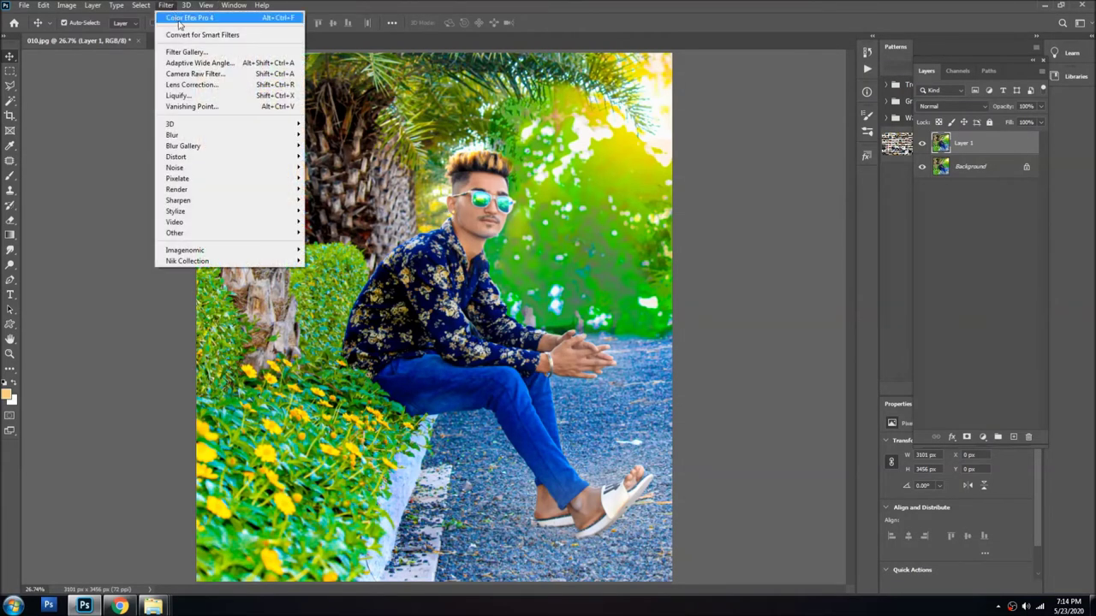
left_click(190, 18)
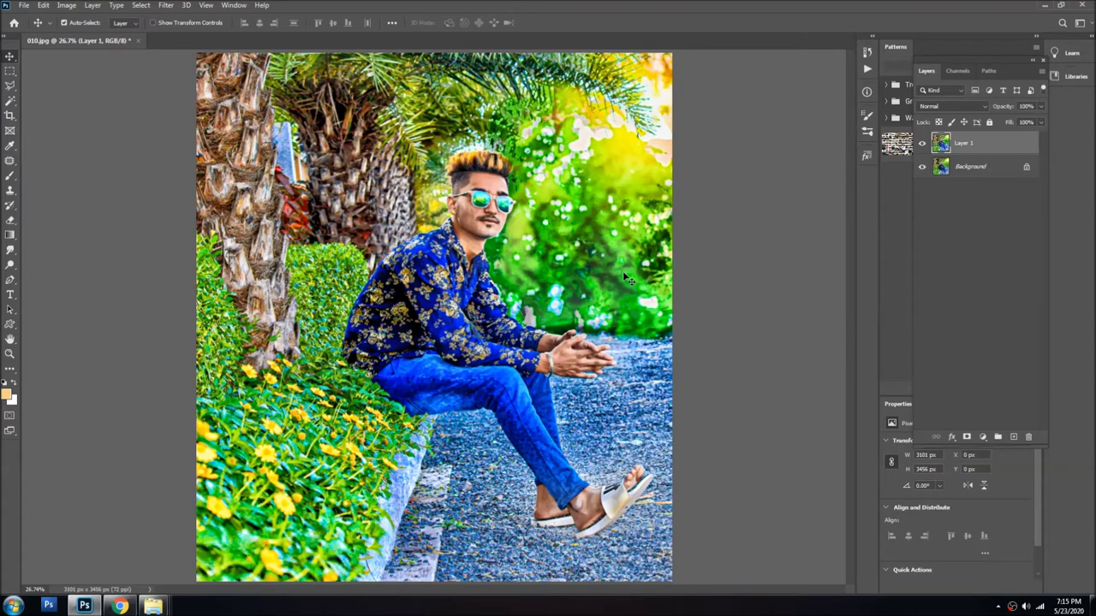
scroll(486, 166, "up", 2)
- With a smaller Eraser brush, erase the filter effect from the cheek, jaw and neck
scroll(486, 165, "up", 1)
scroll(486, 165, "up", 1)
key("e")
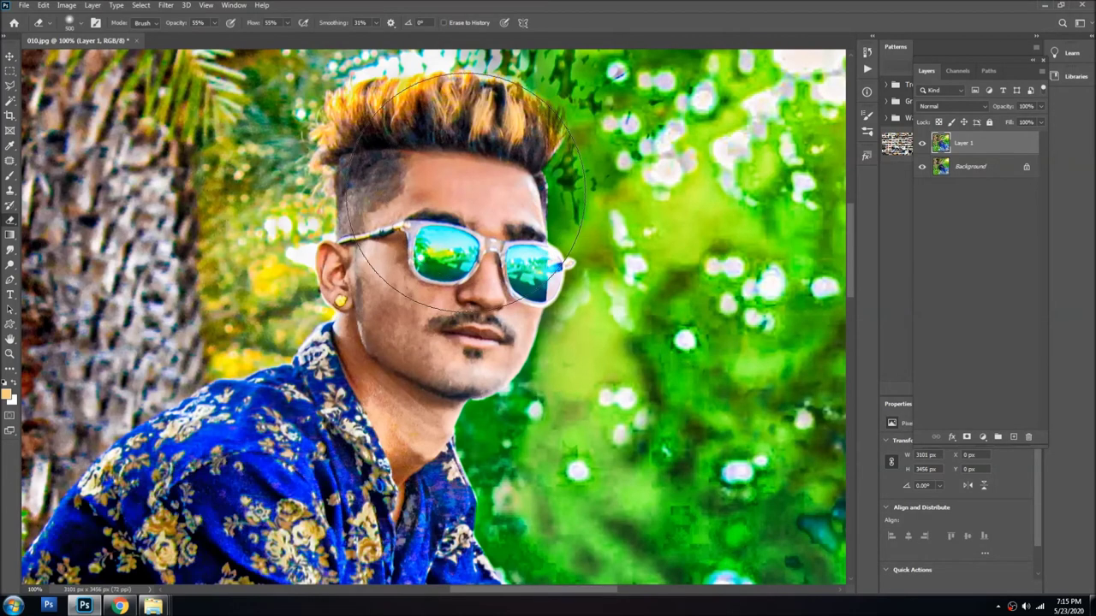
key("bracketleft")
key("bracketleft")
key("bracketleft")
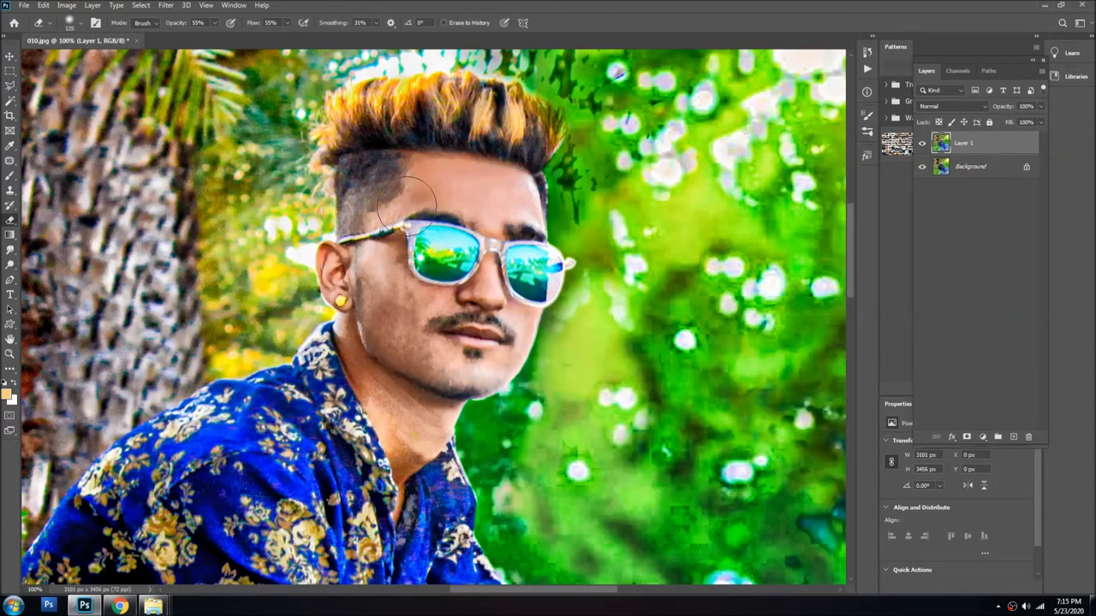
left_click_drag(392, 283, 355, 341)
key("bracketleft")
key("bracketleft")
left_click_drag(414, 395, 415, 466)
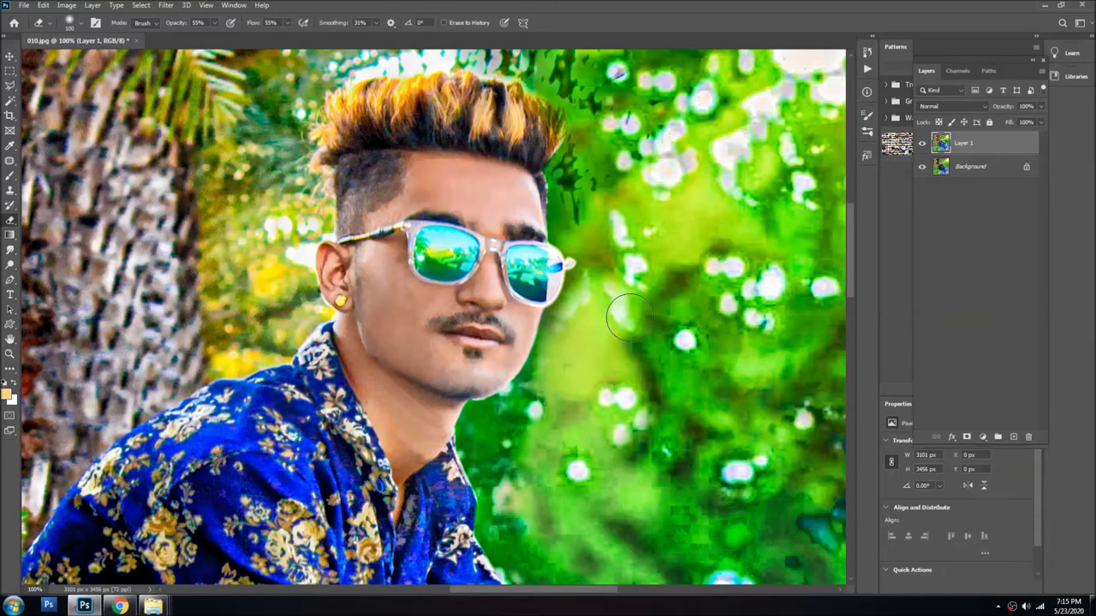
- Set the eraser opacity to 100% and zoom out to view the whole photo
scroll(582, 325, "down", 2)
scroll(422, 318, "down", 1)
type("00")
key("Tab")
type("1")
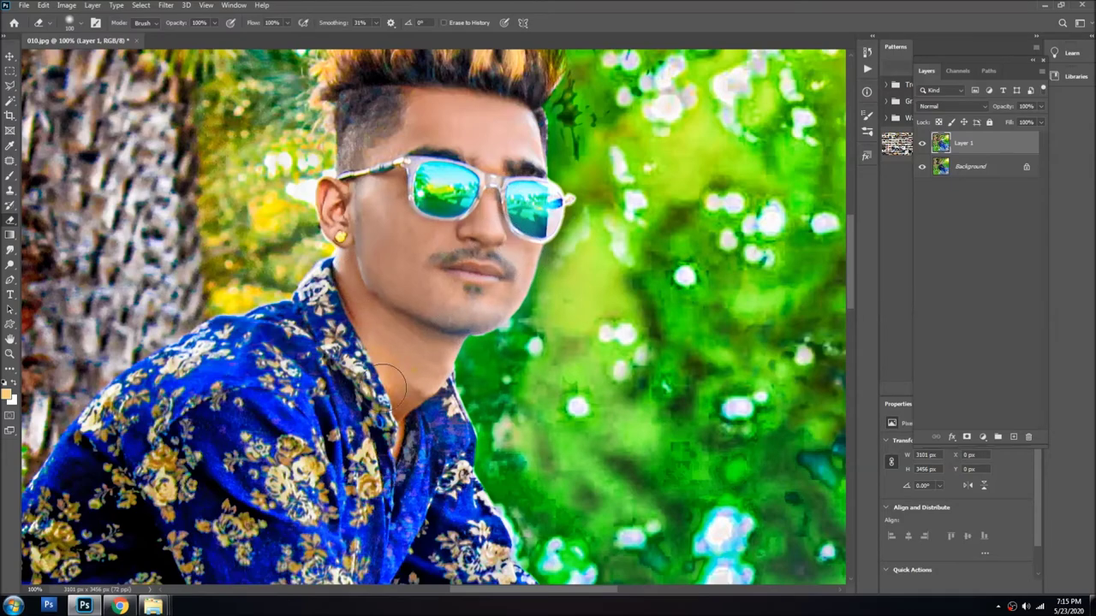
key("v")
key("ctrl+minus")
key("ctrl+minus")
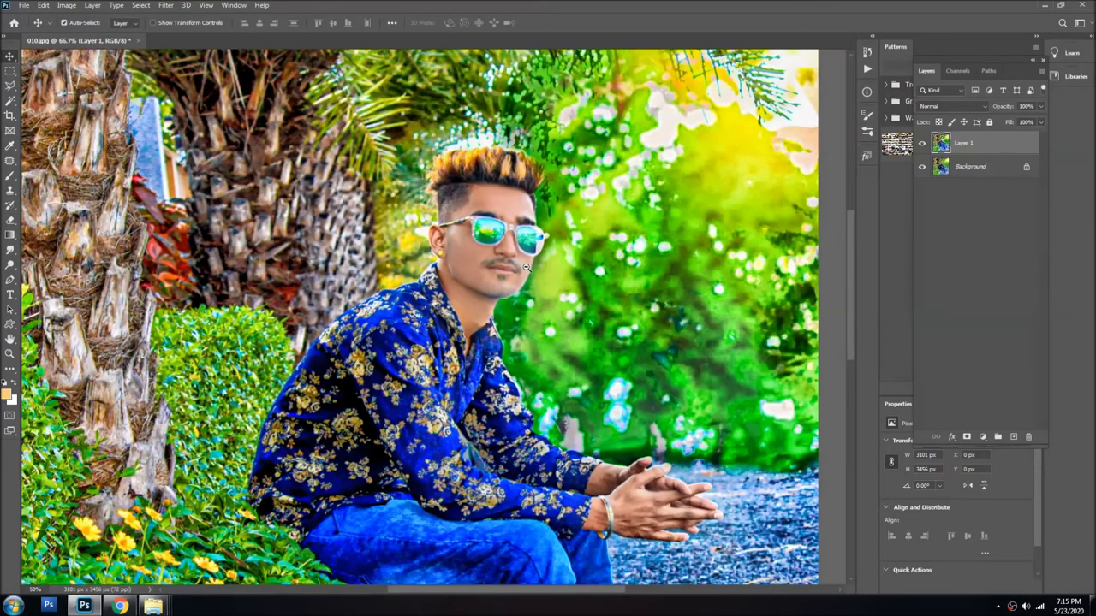
key("ctrl+minus")
scroll(628, 388, "down", 1)
scroll(628, 388, "down", 2)
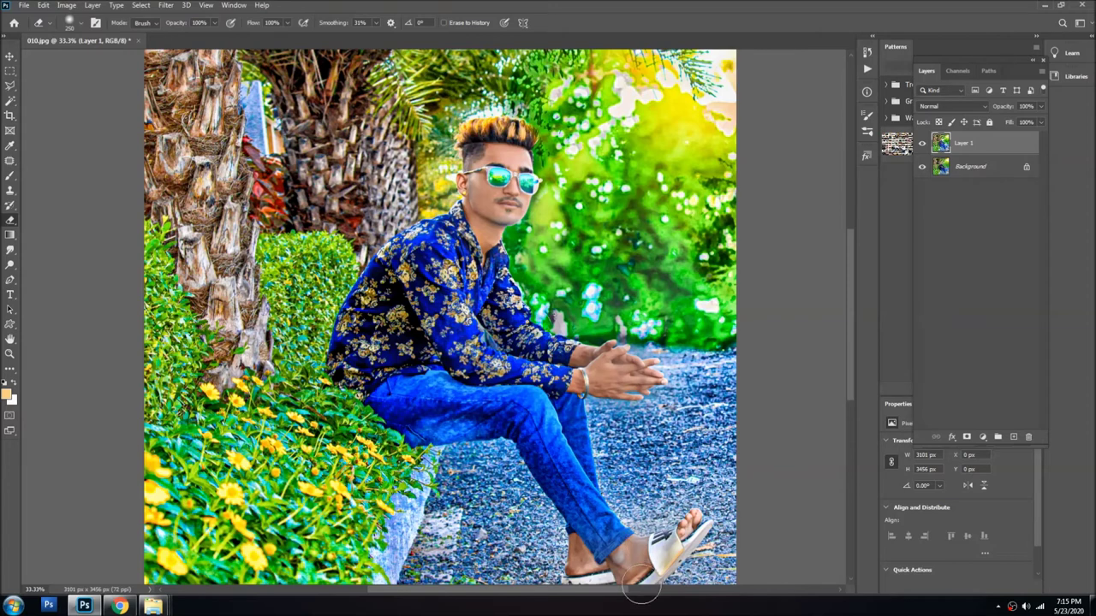
- Brighten the Background layer's highlights with Levels, white input at about 232
key("v")
right_click(690, 267)
left_click(710, 289)
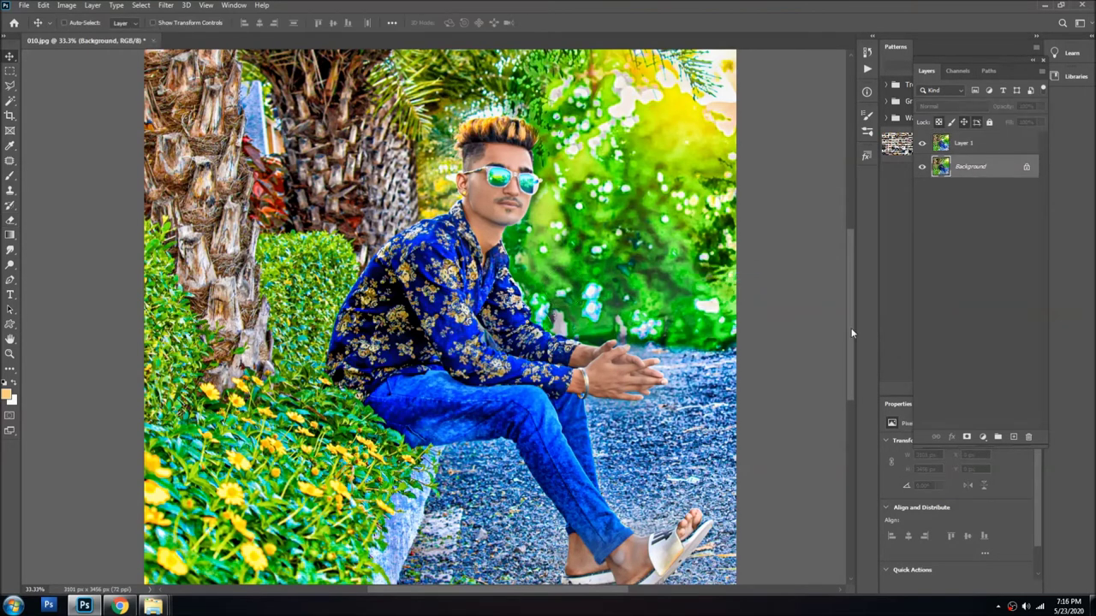
key("ctrl+l")
left_click_drag(835, 301, 822, 301)
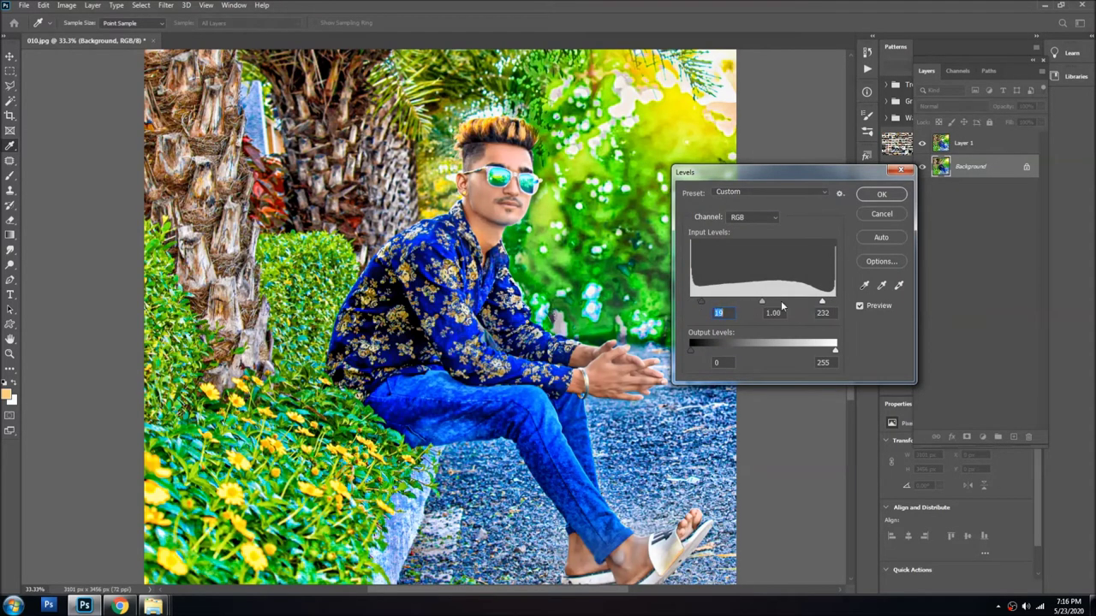
left_click_drag(820, 302, 817, 303)
key("Return")
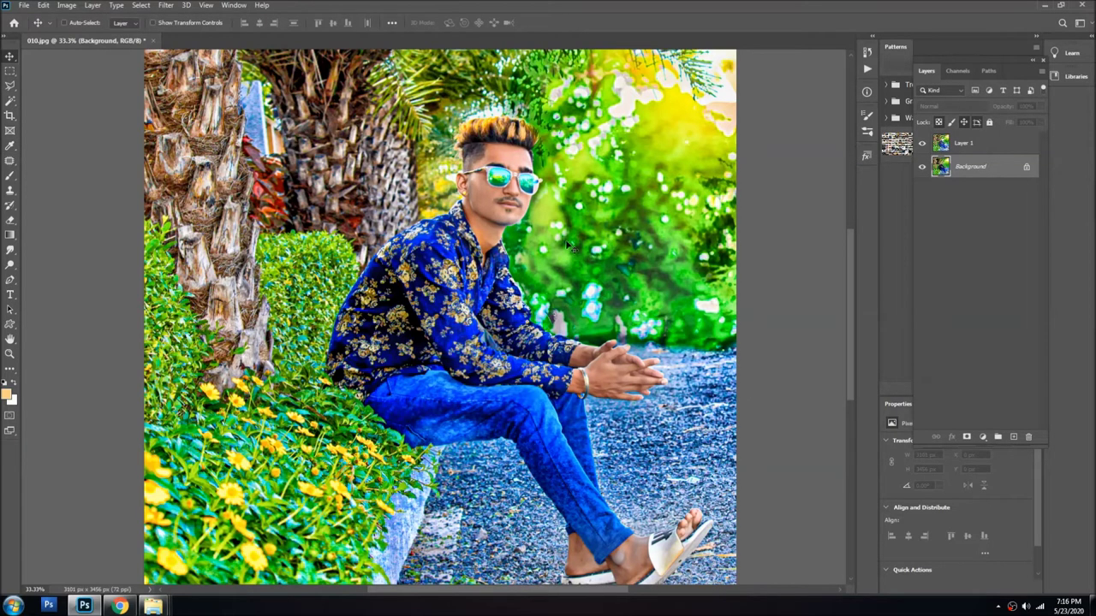
- Flatten the image, fit it on screen, and duplicate it onto a new Layer 1
key("ctrl+shift+e")
key("v")
key("ctrl+minus")
key("ctrl+minus")
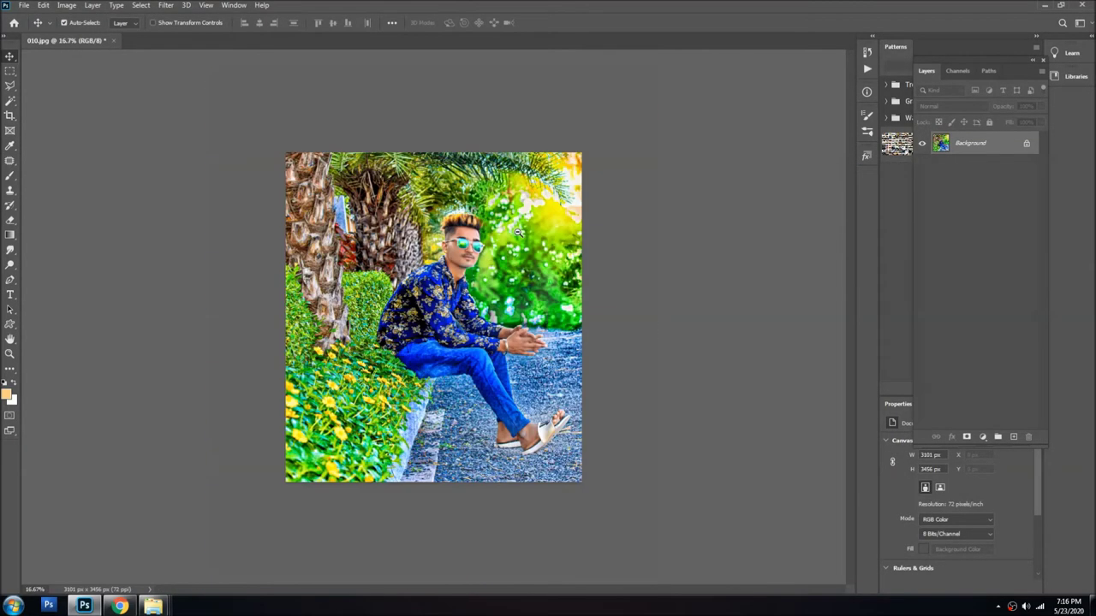
key("ctrl+0")
key("ctrl+j")
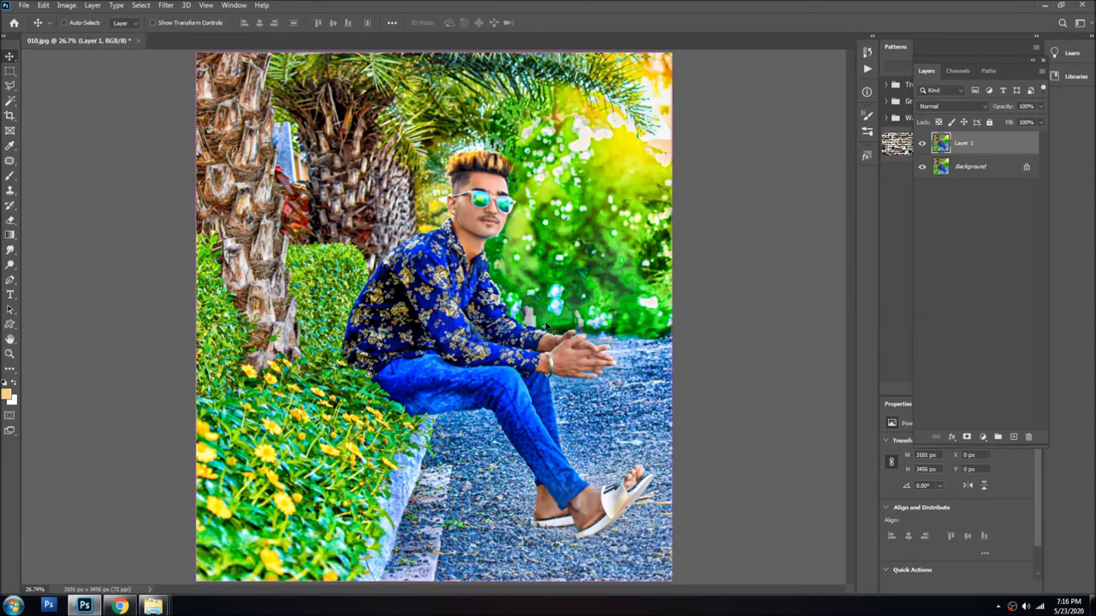
- Apply GREYCstoration noise removal to Layer 1 at strength 11 with 6 iterations
left_click(165, 5)
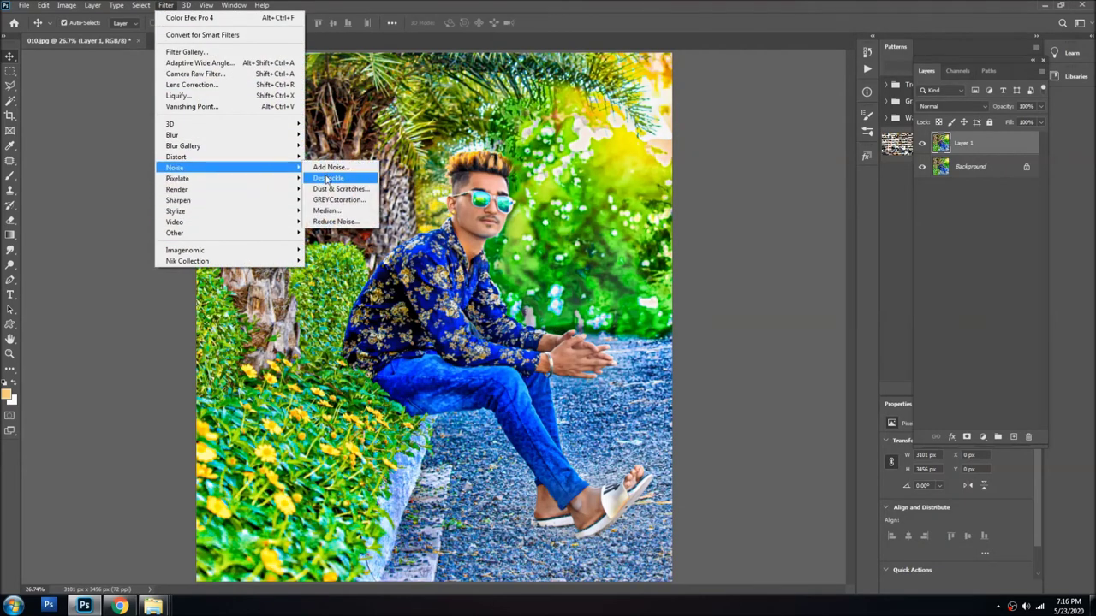
left_click(338, 200)
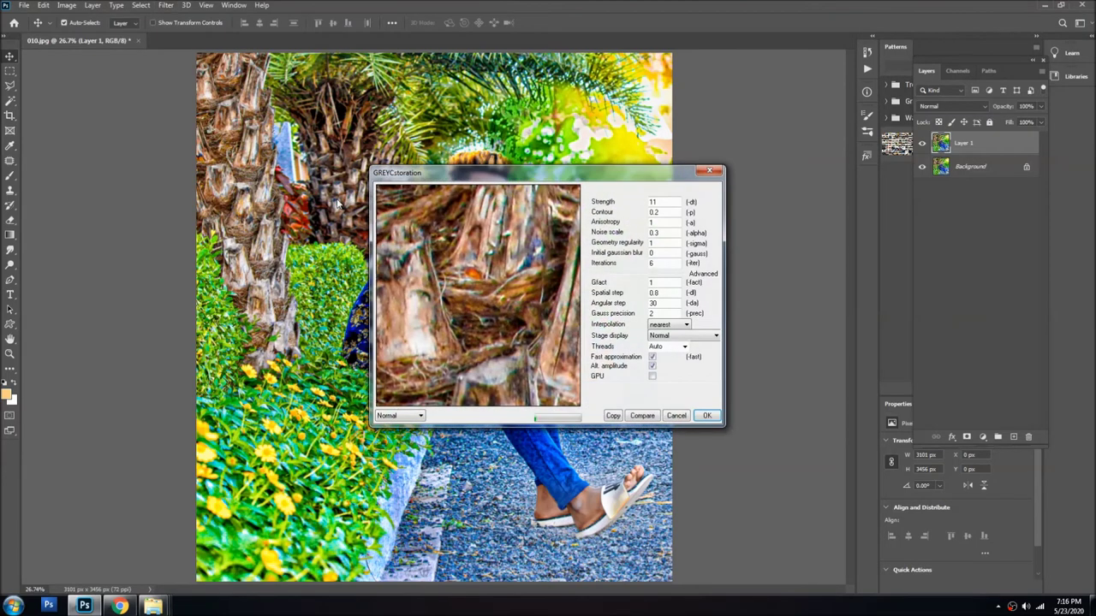
left_click(332, 224)
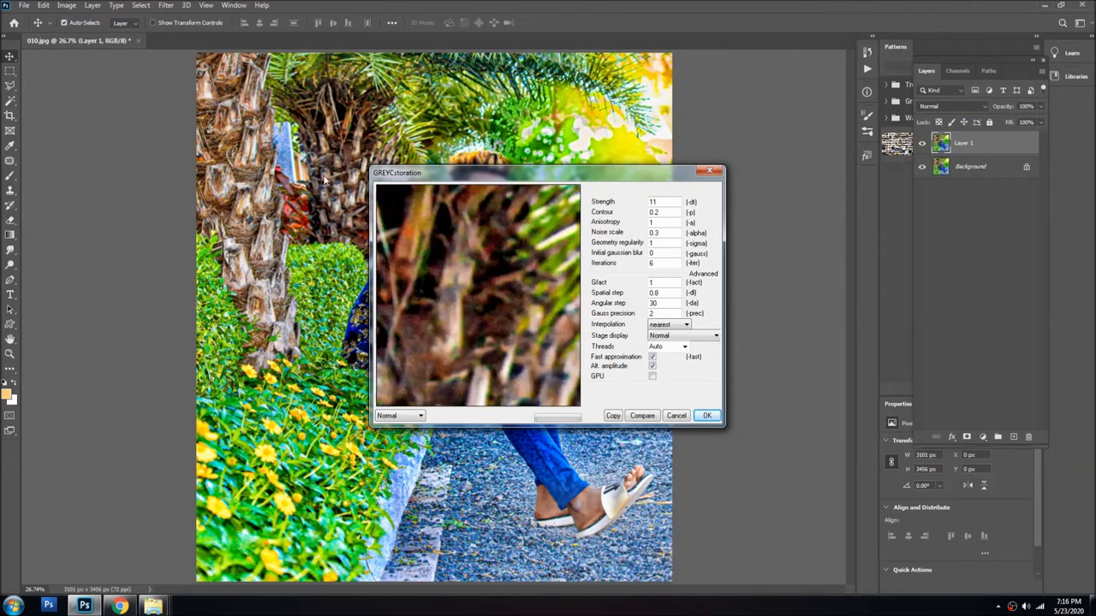
left_click(708, 416)
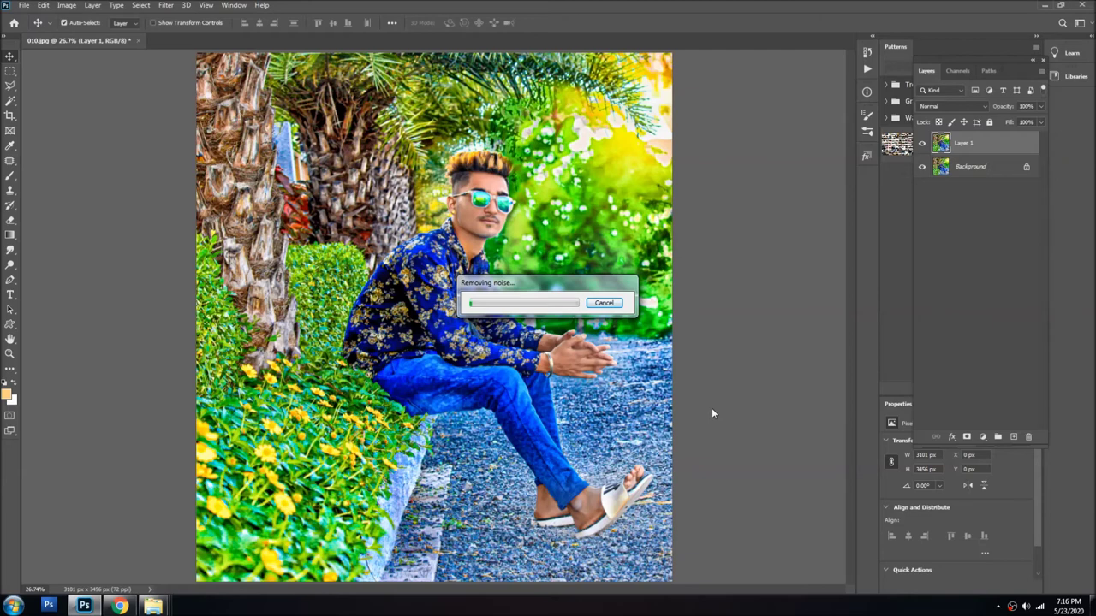
key("ctrl+plus")
left_click(168, 7)
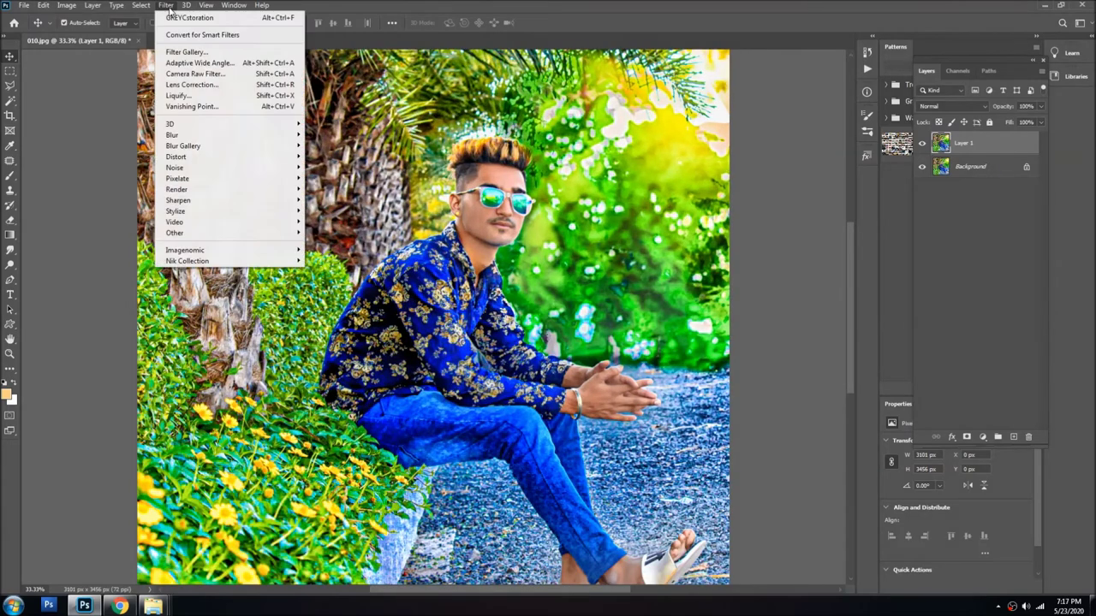
- Rerun GREYCstoration at Strength 111, checking the leaves and flowers in preview
mouse_move(175, 167)
left_click(332, 201)
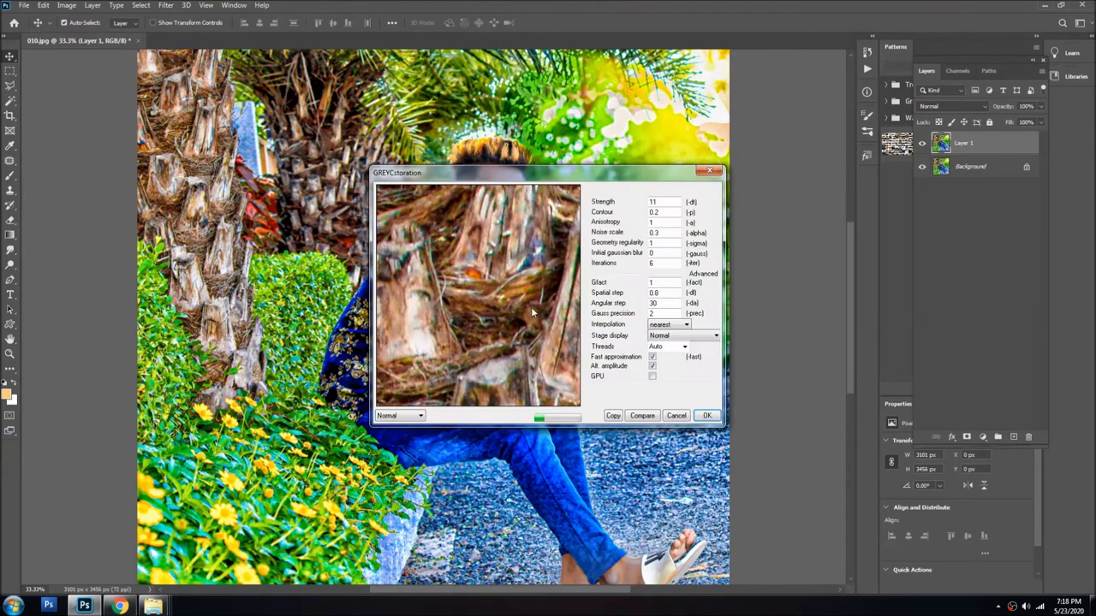
left_click(676, 202)
type("1")
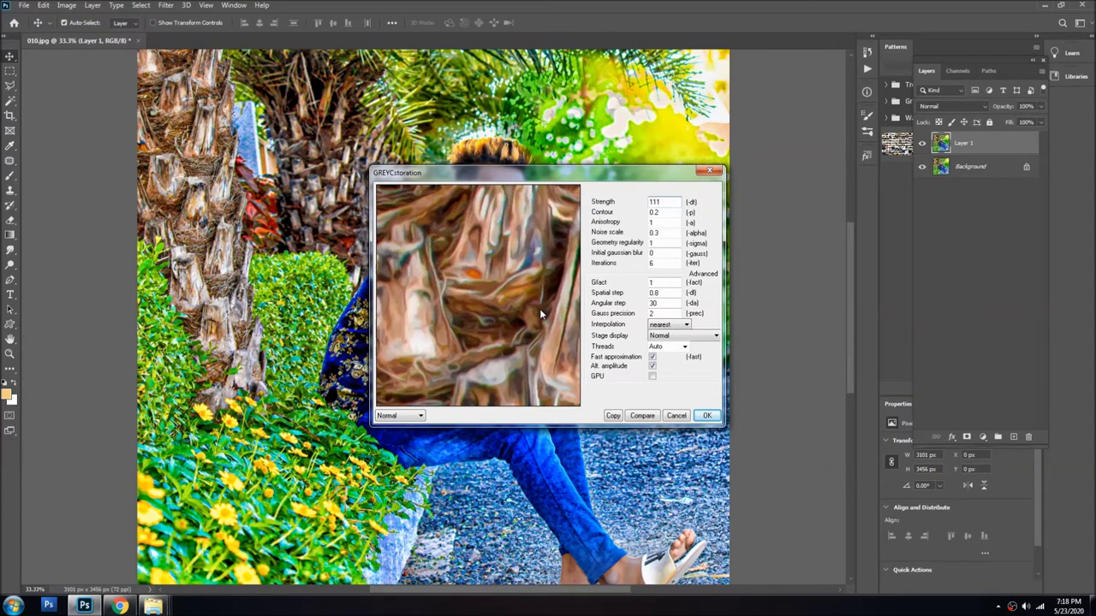
mouse_move(542, 308)
left_mouse_down()
mouse_move(459, 275)
mouse_move(680, 254)
left_mouse_up()
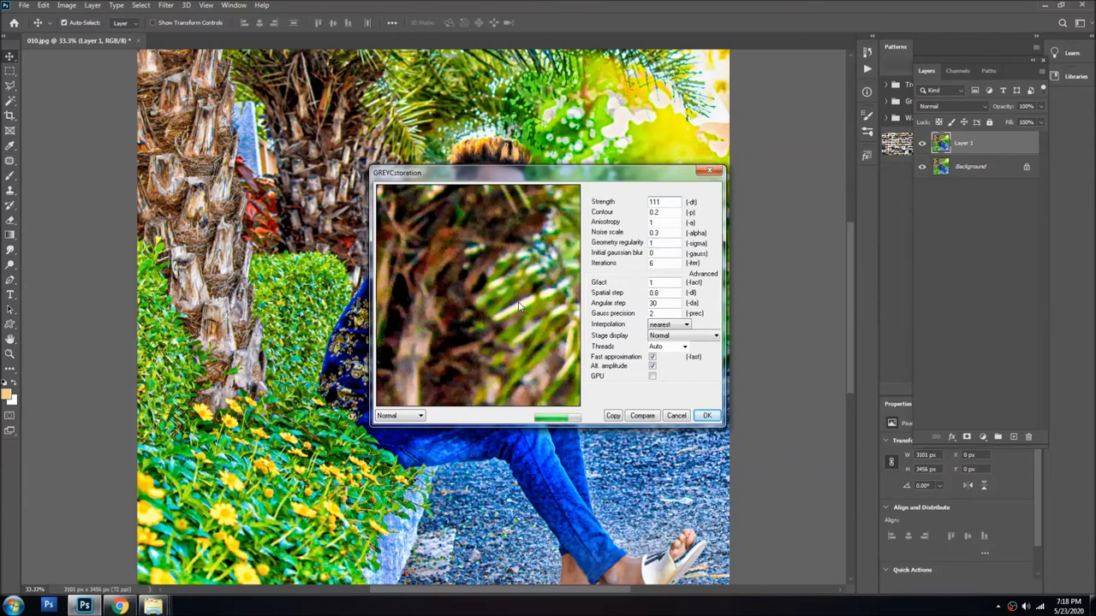
mouse_move(512, 338)
left_mouse_down()
mouse_move(520, 196)
mouse_move(476, 292)
left_mouse_up()
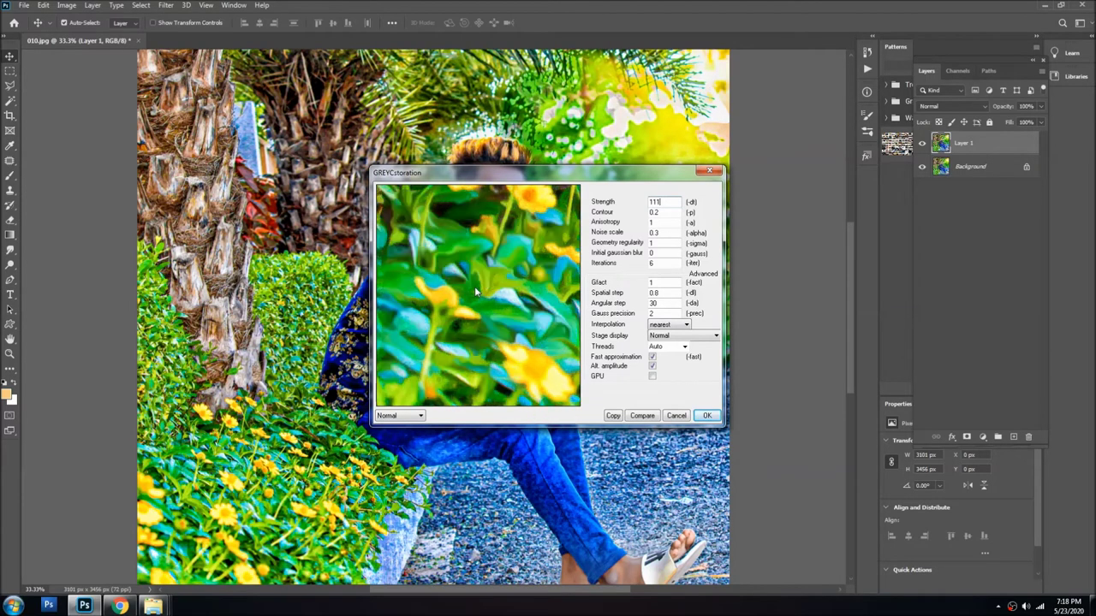
left_click(707, 416)
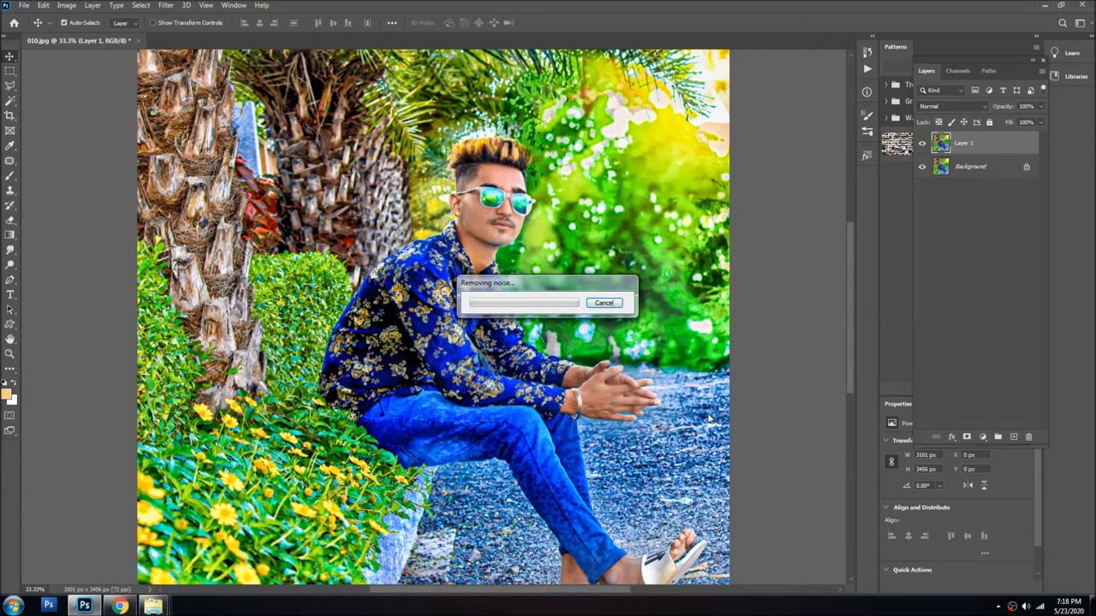
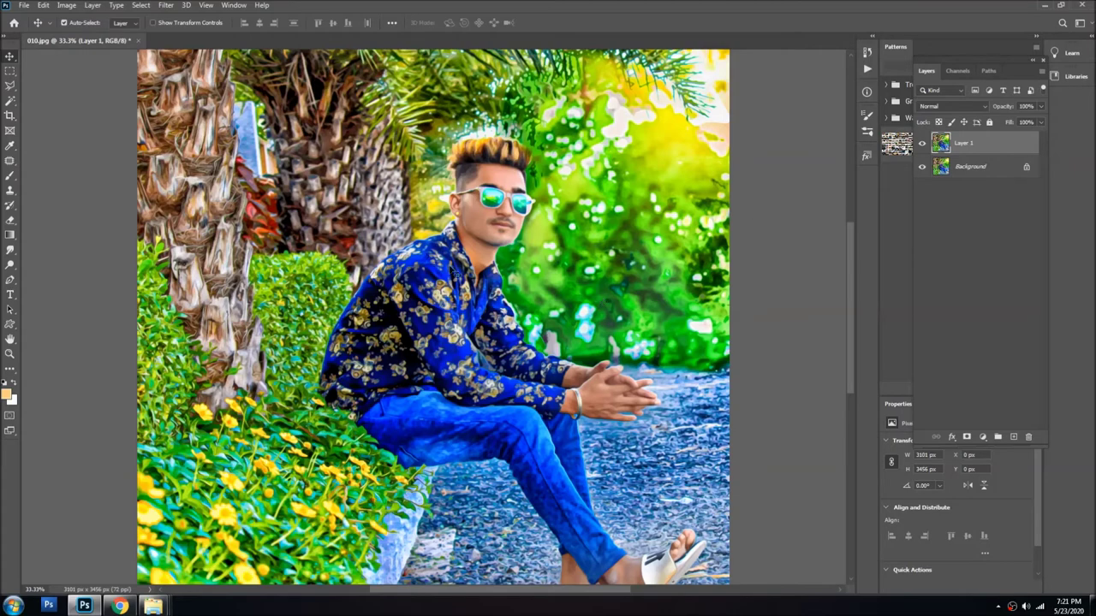
- Zoom in on the man's face and erase Layer 1 there with the Eraser at 55% opacity
left_click_drag(548, 264, 538, 221)
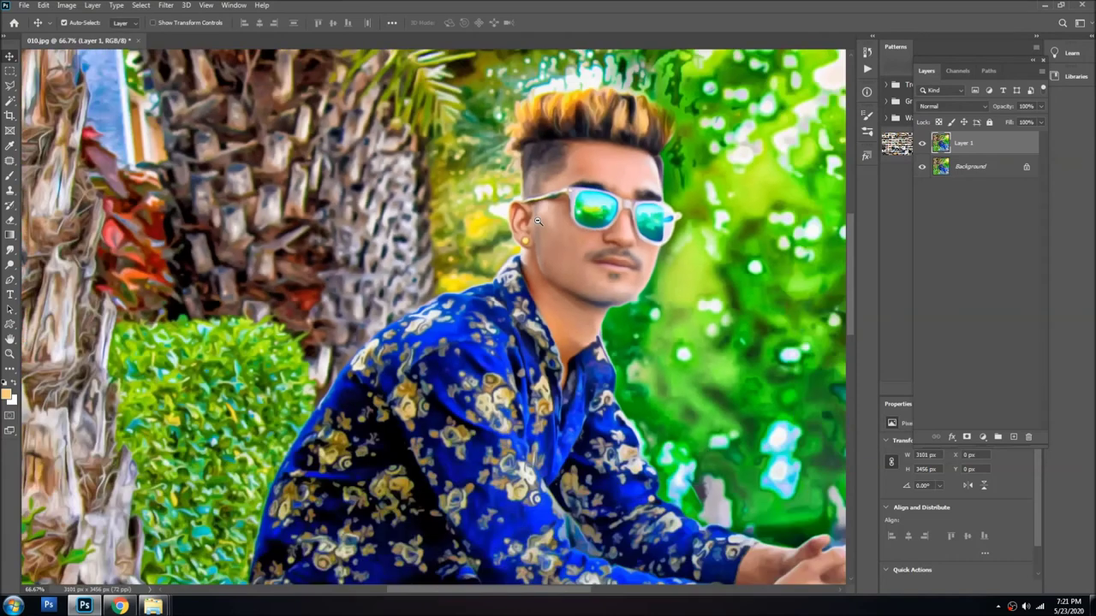
scroll(652, 171, "up", 1)
key("b")
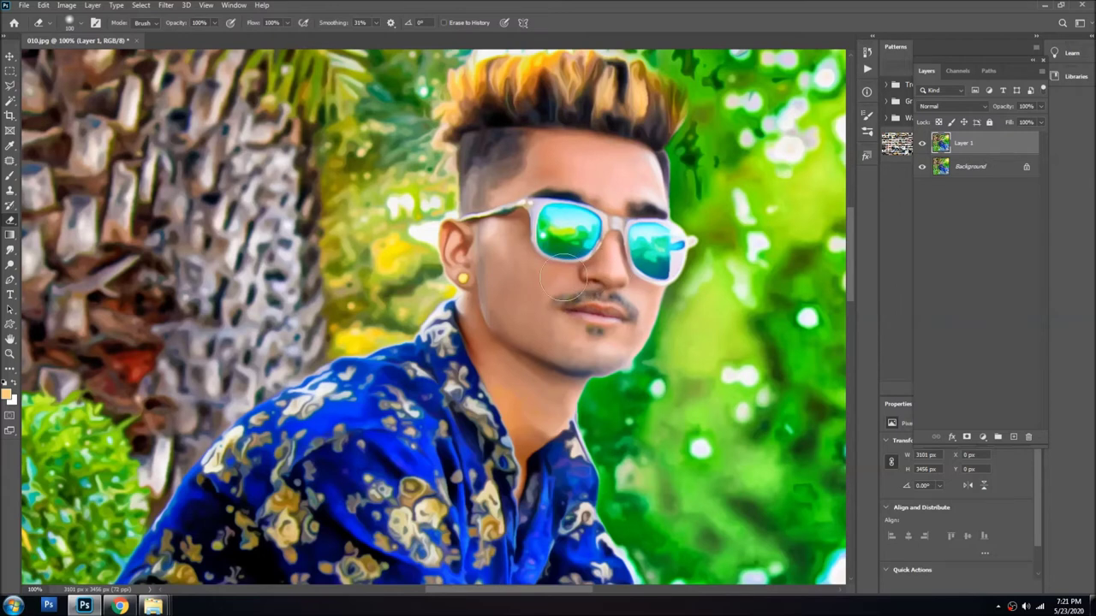
key("5")
key("5")
- Pan to the man's hands, erase the painted layer over them, then fit the photo on screen
key("v")
scroll(672, 308, "down", 2)
left_click_drag(670, 306, 542, 235)
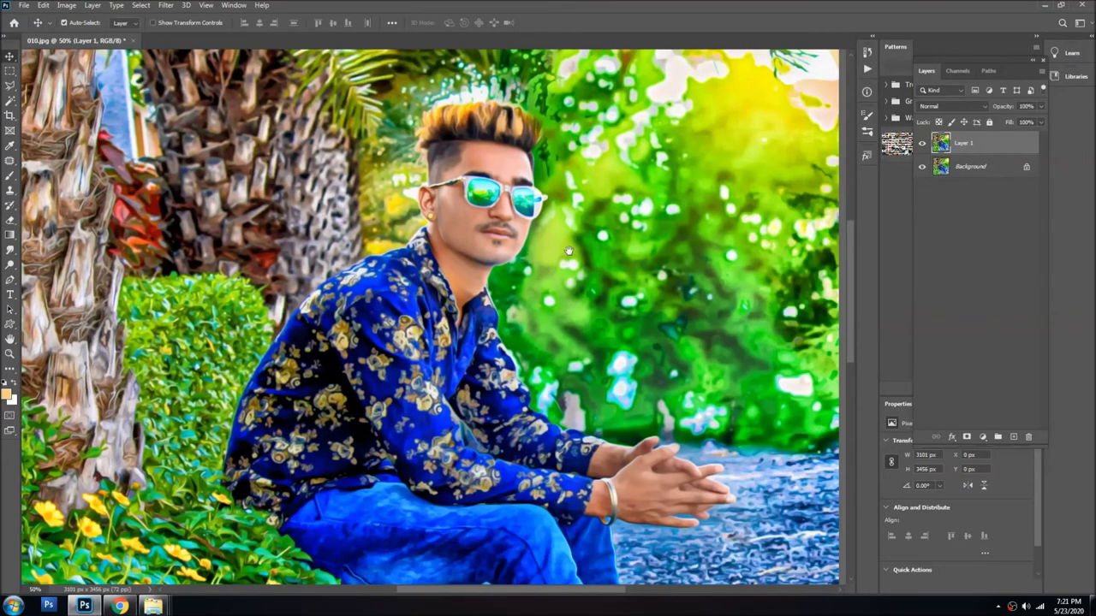
key("e")
scroll(674, 473, "down", 1)
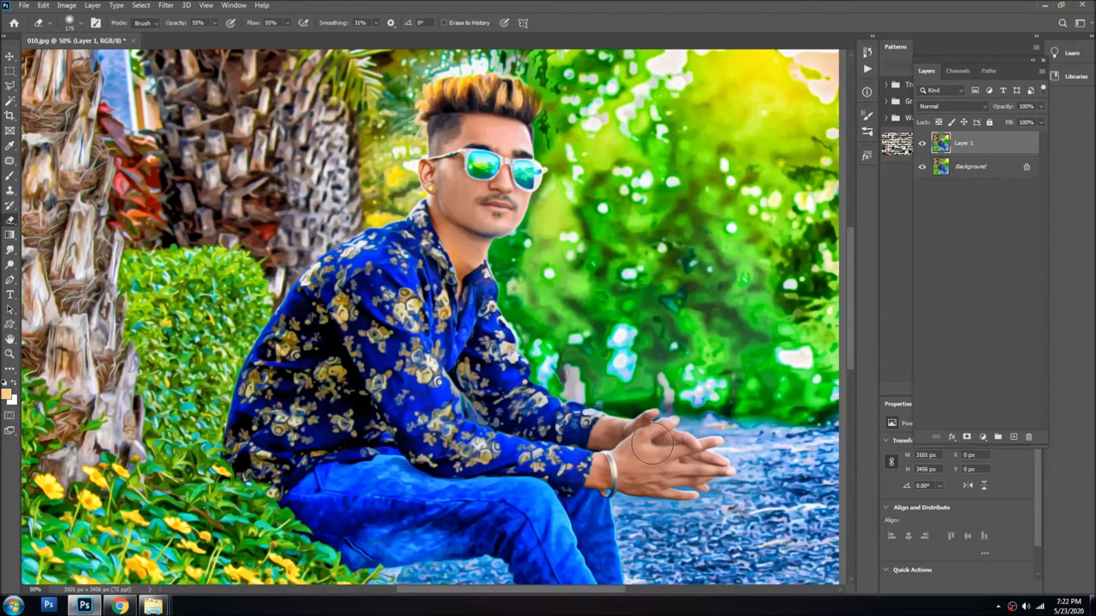
scroll(666, 458, "down", 1)
scroll(666, 377, "down", 1)
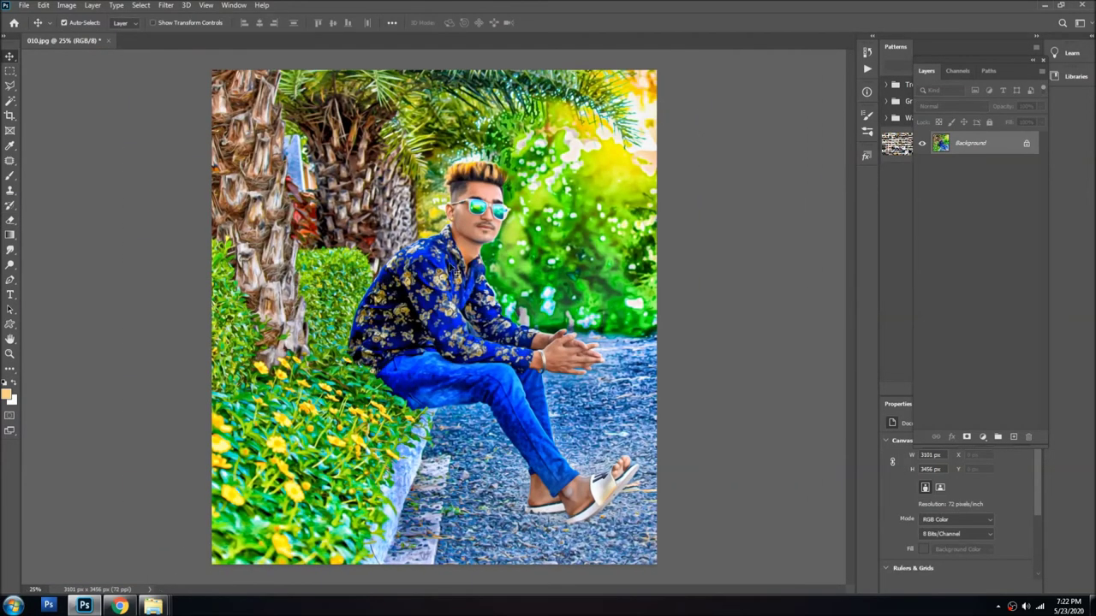
scroll(473, 243, "down", 1)
scroll(472, 243, "down", 1)
scroll(472, 243, "down", 1)
key("ctrl+0")
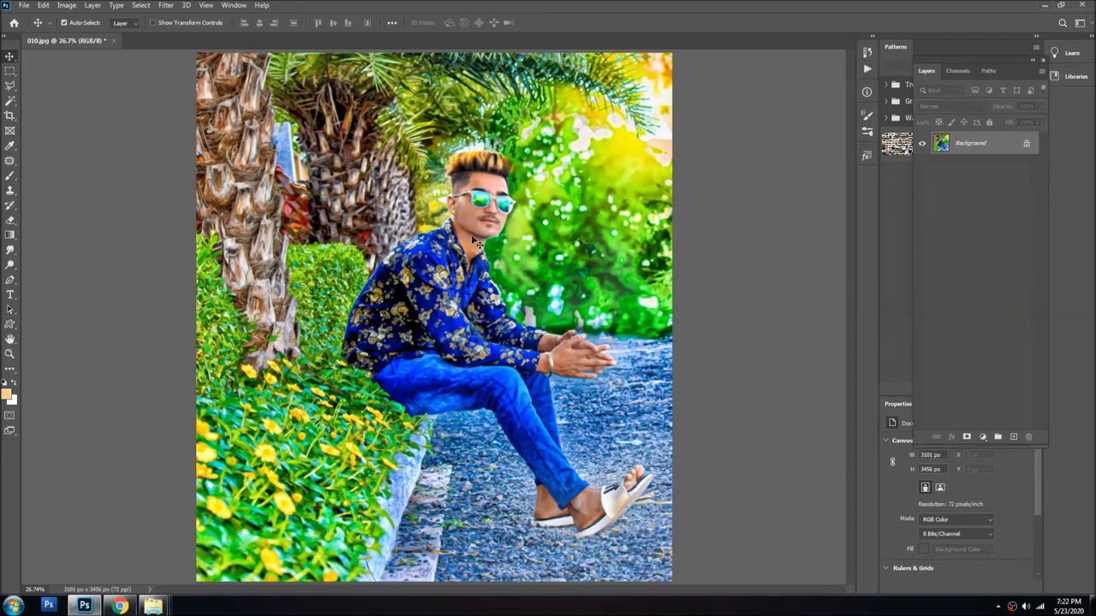
- In Explorer, browse into CB Editing and open the 700 Full HD background folder
left_click(152, 605)
left_click(445, 548)
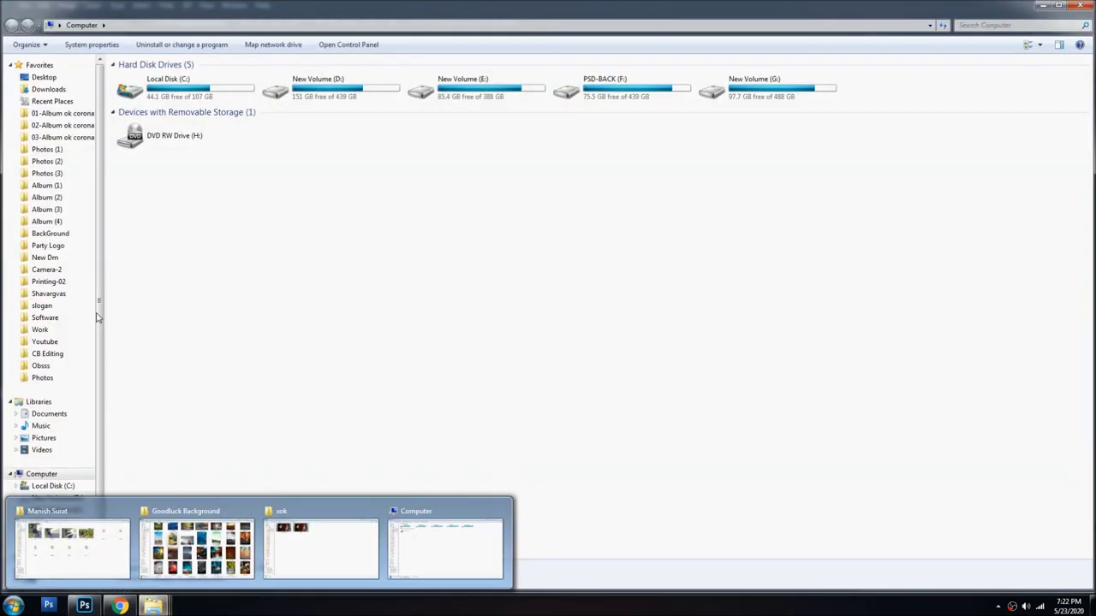
left_click(38, 377)
left_click(46, 355)
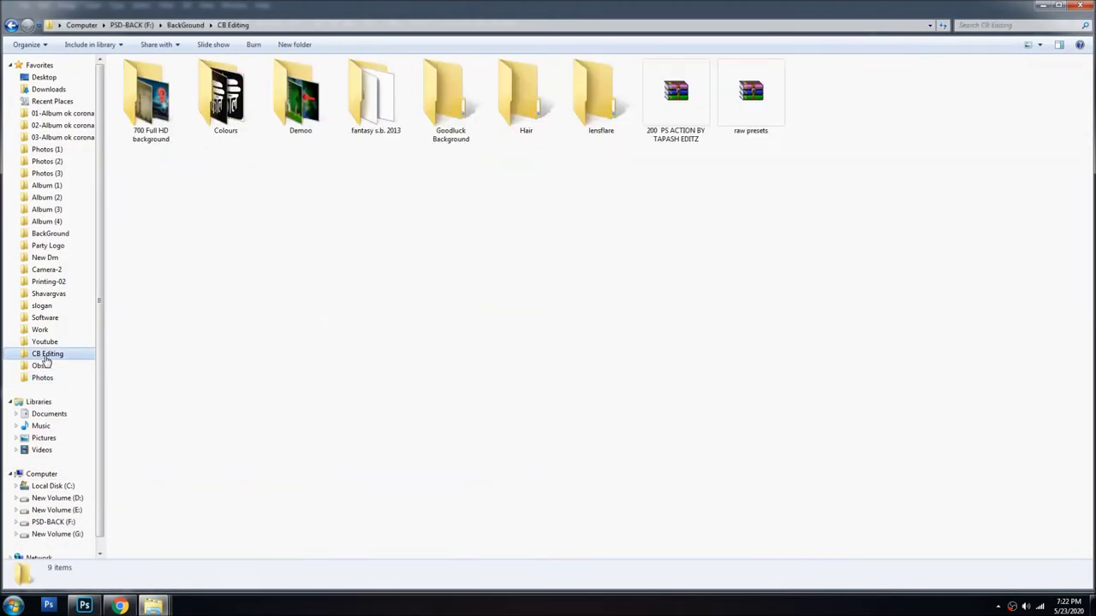
double_click(231, 102)
scroll(238, 109, "down", 3)
key("BackSpace")
left_click(147, 118)
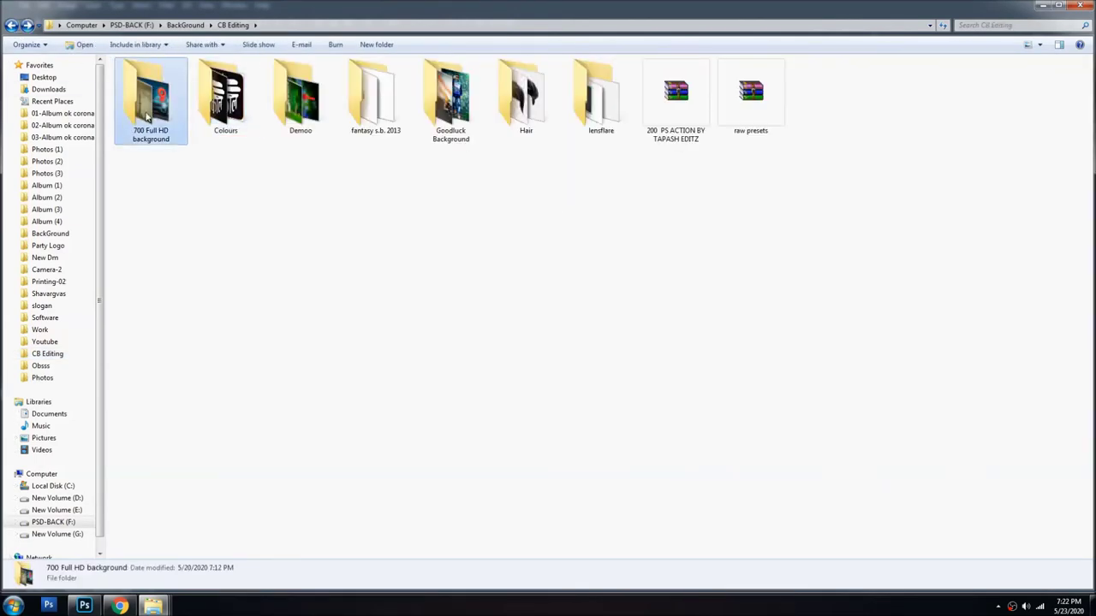
double_click(147, 118)
- Open the Png clip-art folder inside the editing resources and scroll through its images
double_click(594, 96)
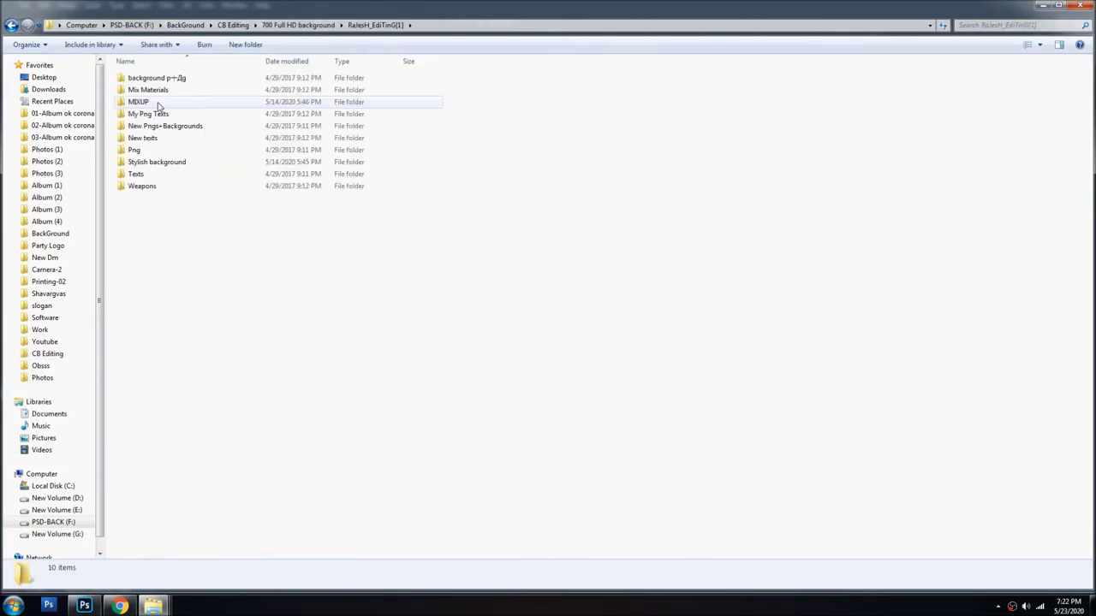
double_click(157, 137)
scroll(370, 171, "down", 3)
scroll(714, 327, "up", 3)
key("BackSpace")
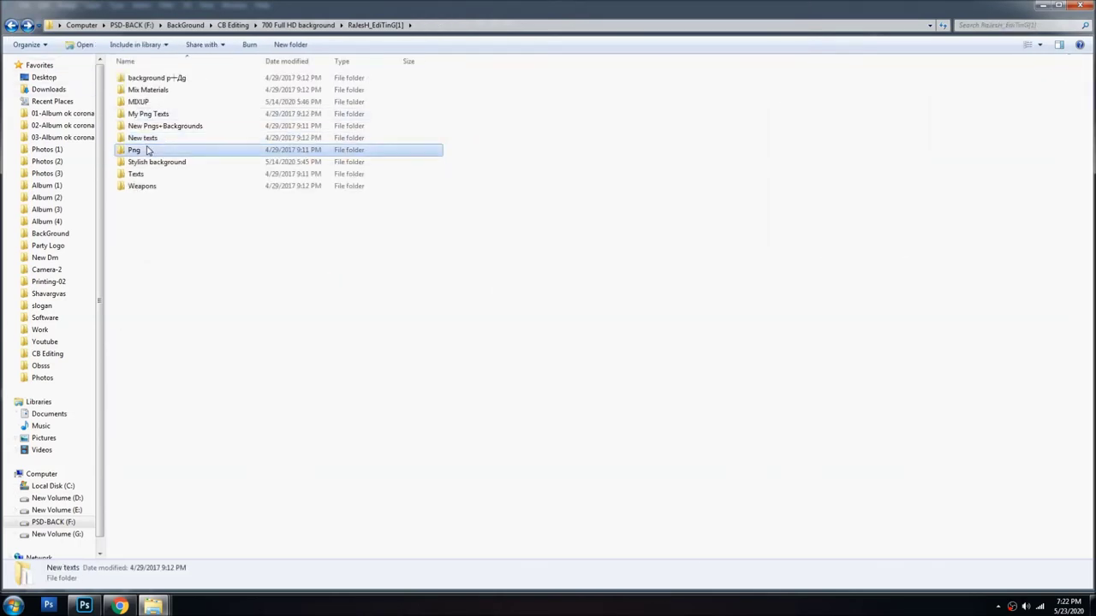
double_click(147, 150)
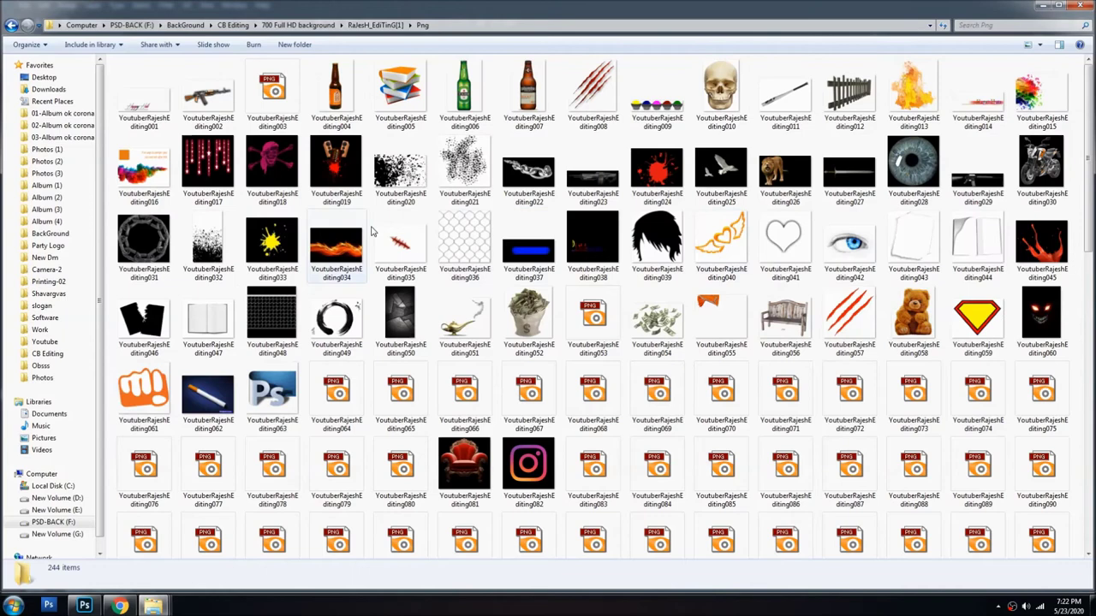
mouse_move(849, 390)
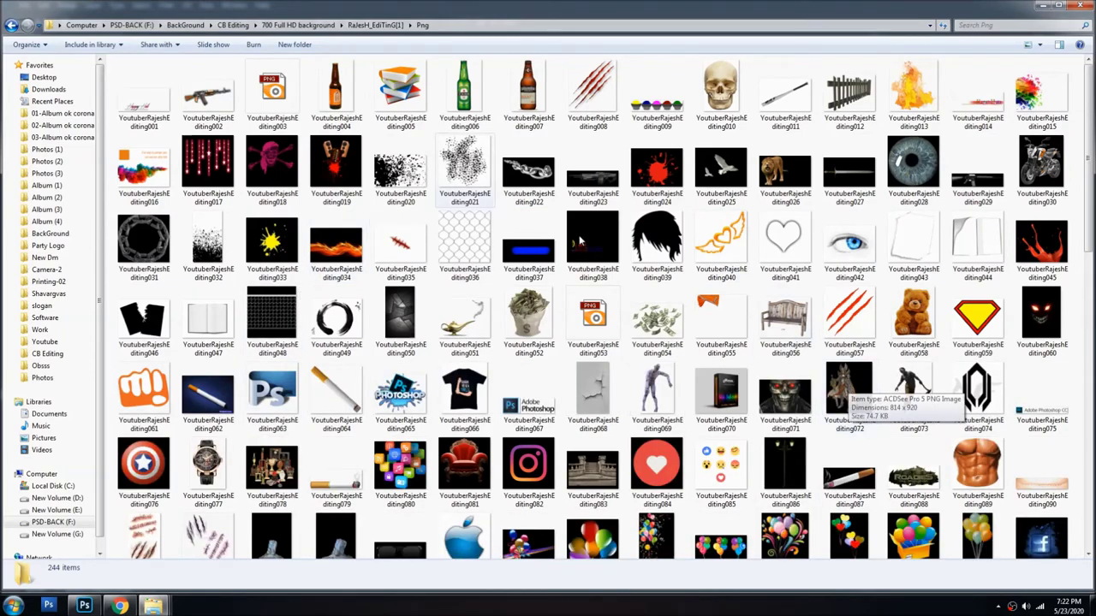
scroll(850, 390, "down", 2)
key("alt+Tab")
key("alt+Tab")
scroll(802, 350, "down", 5)
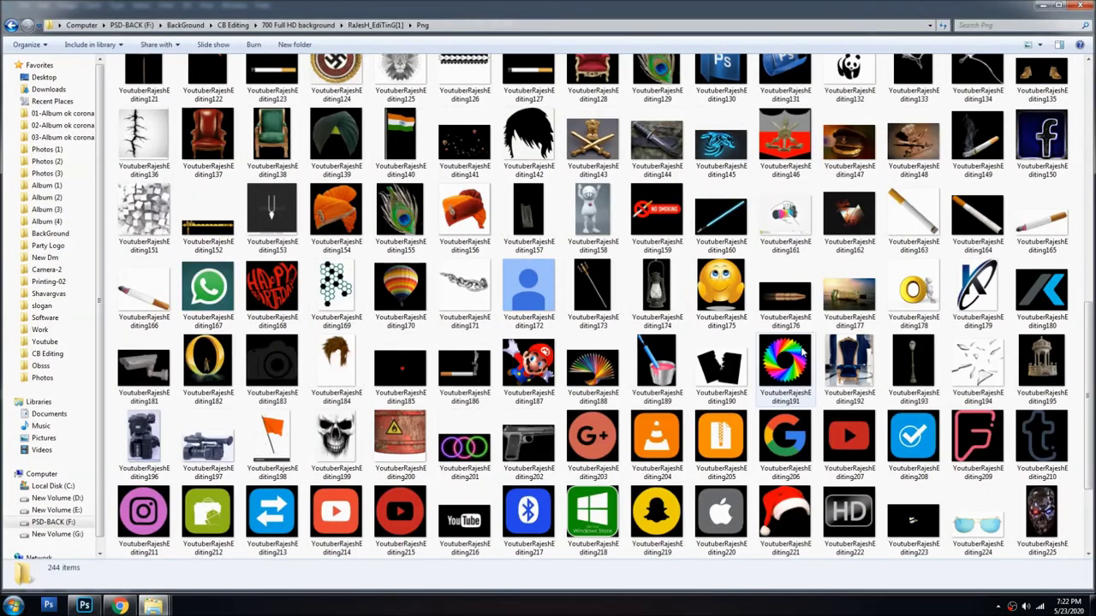
scroll(802, 351, "down", 2)
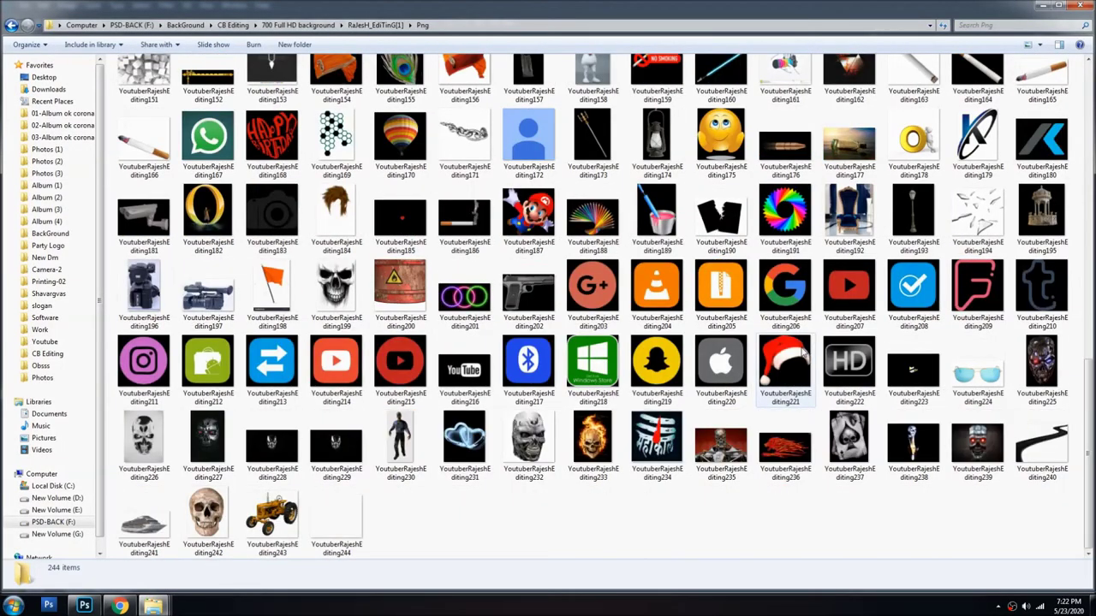
scroll(803, 353, "up", 9)
scroll(803, 352, "up", 1)
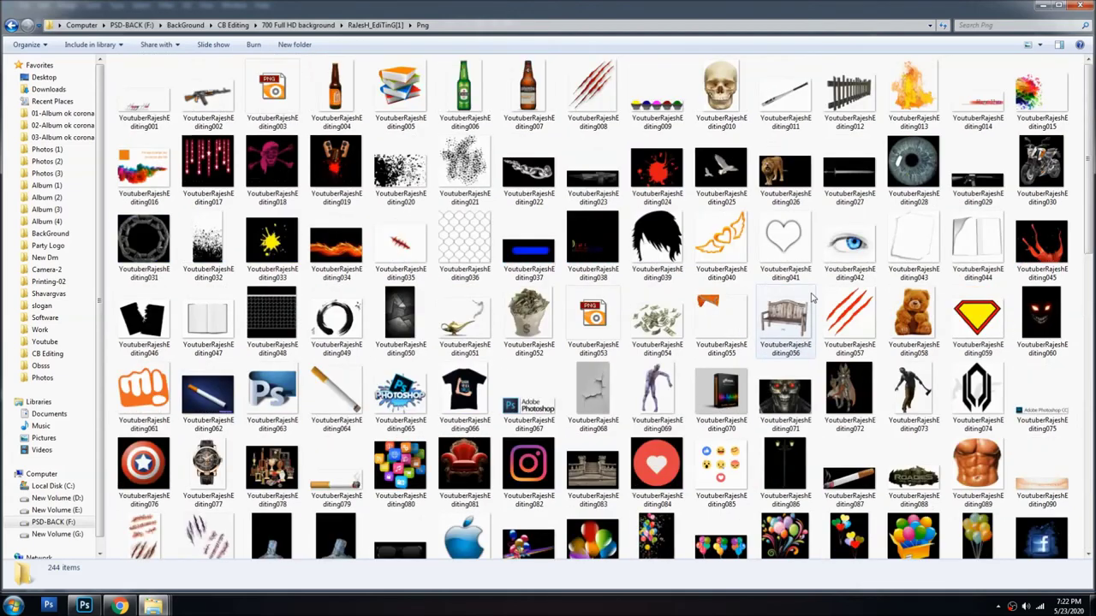
- Drag the orange winged-heart PNG YoutuberRajeshEditing040 into Photoshop onto the photo
left_click(741, 259)
left_click_drag(741, 259, 698, 339)
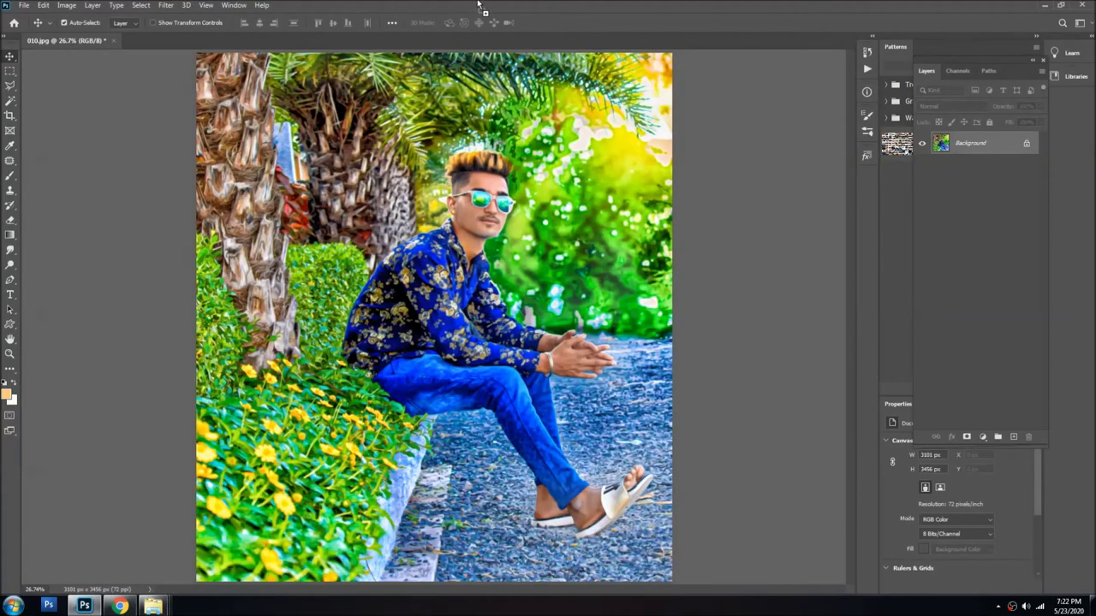
left_click_drag(698, 340, 482, 10)
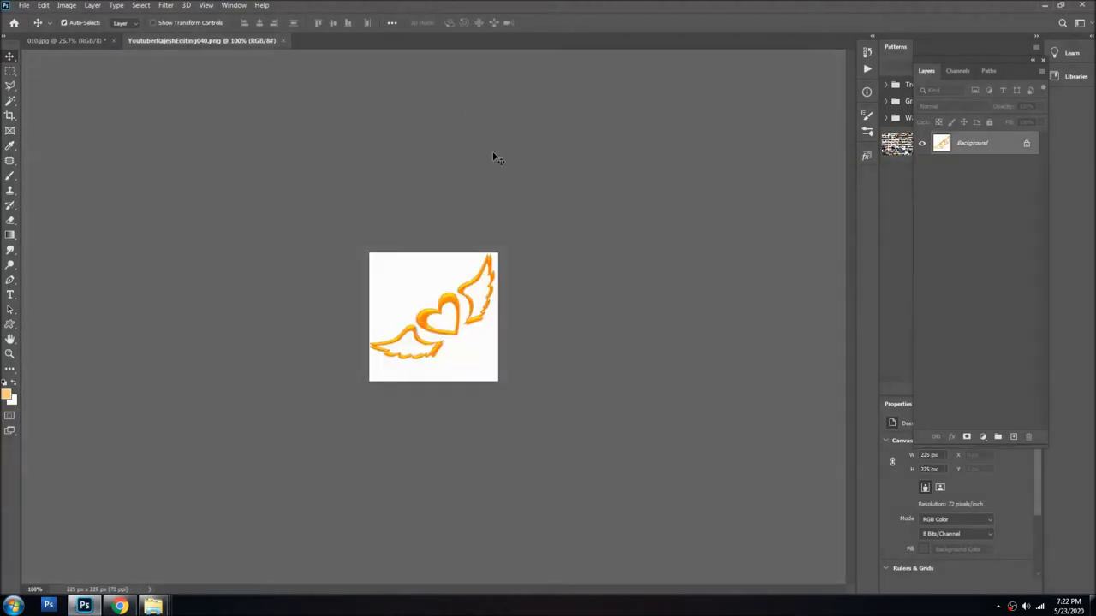
key("ctrl+w")
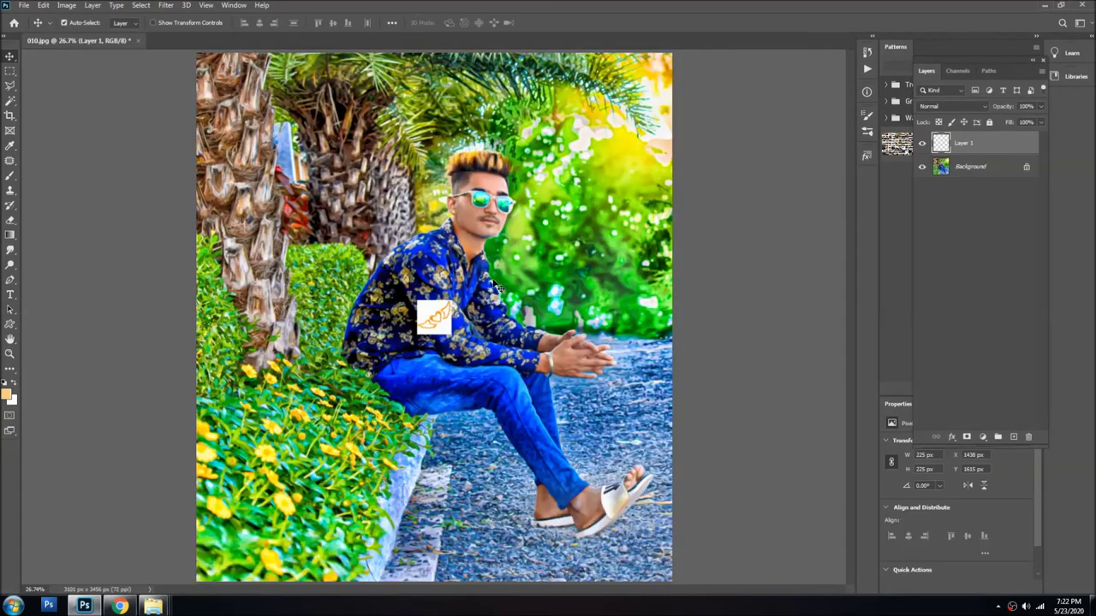
key("alt+Tab")
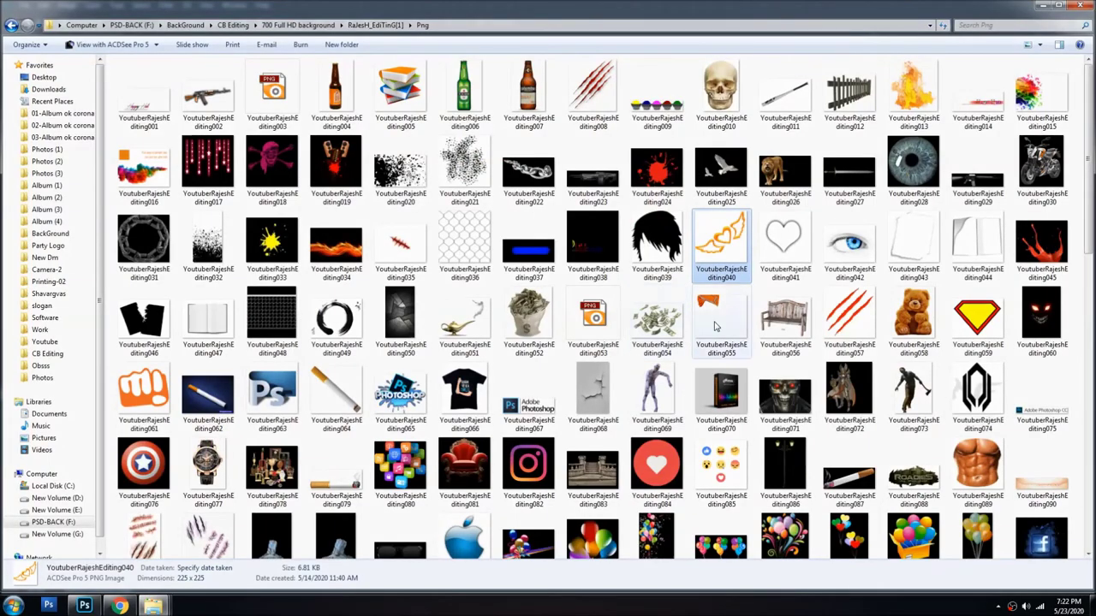
- Scroll the Png folder, then go up a level and peek into New texts
scroll(796, 282, "down", 2)
scroll(796, 282, "up", 2)
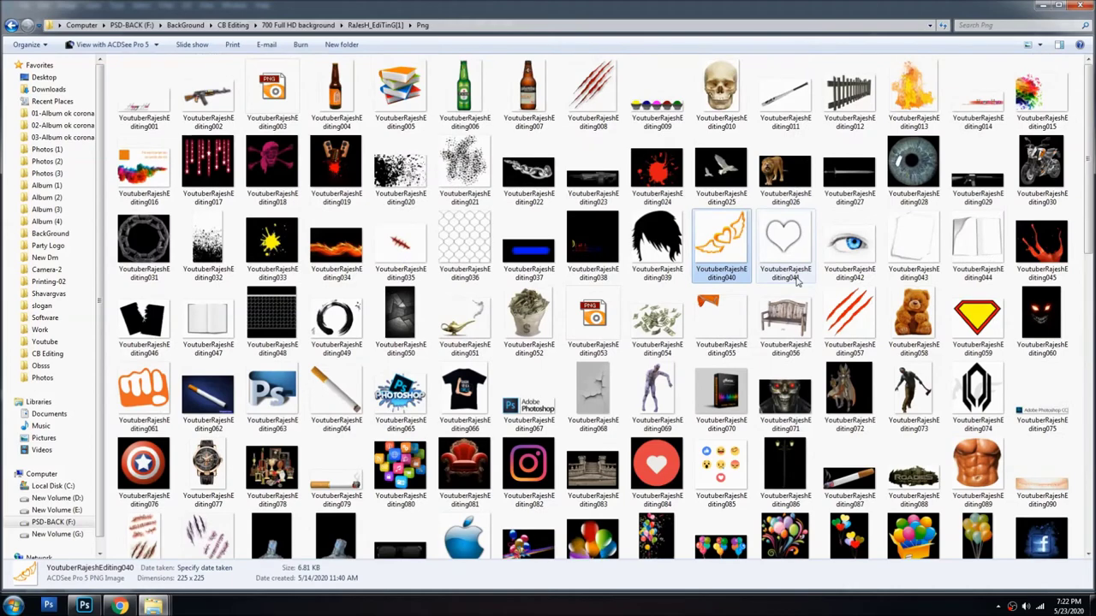
scroll(796, 282, "down", 8)
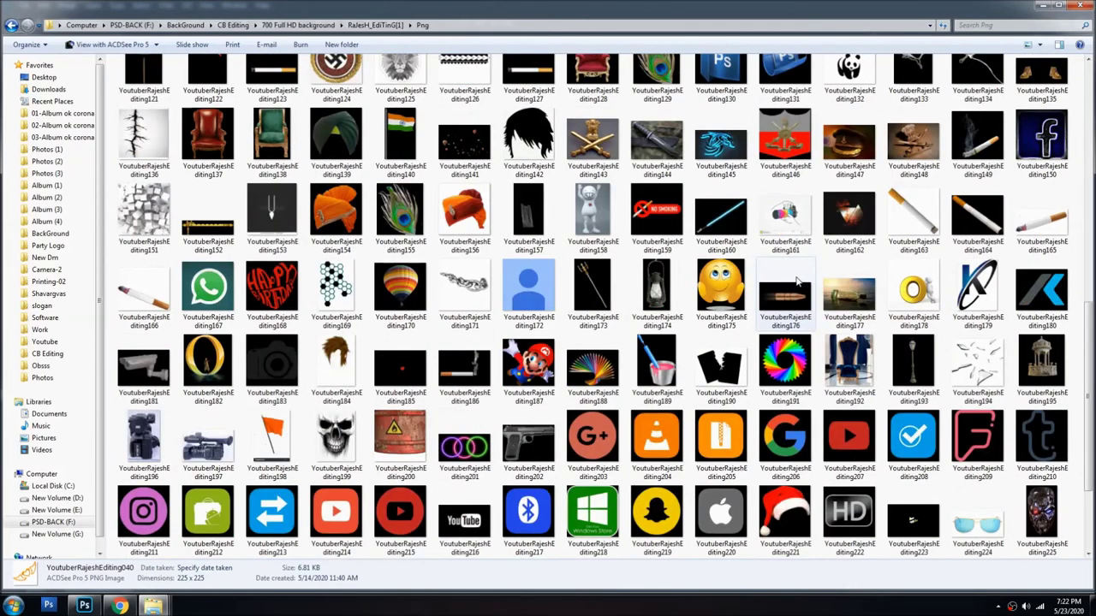
scroll(796, 283, "down", 2)
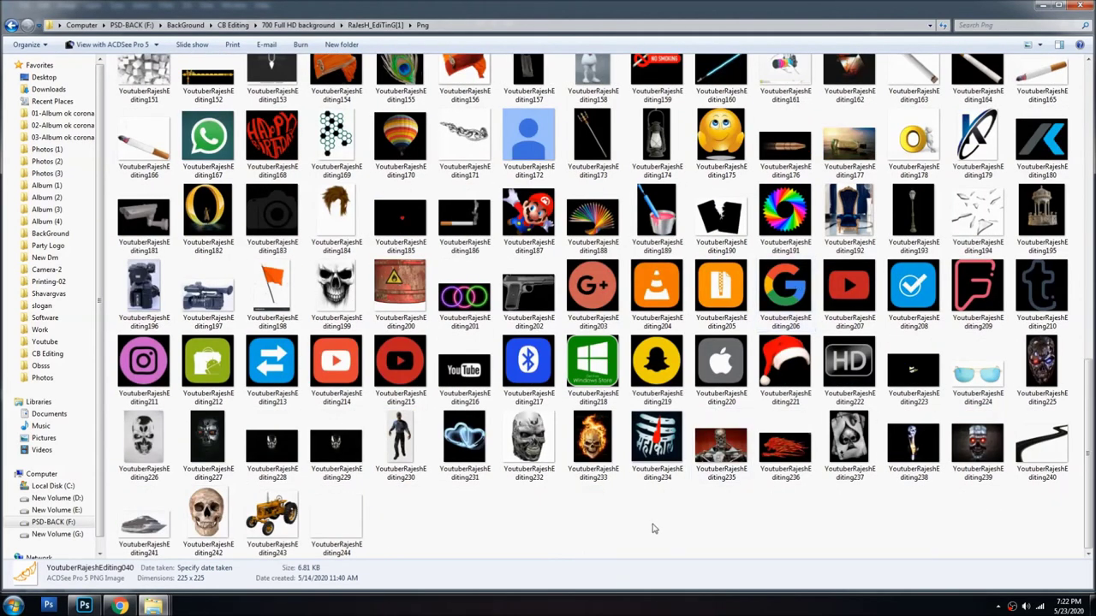
left_click(652, 528)
key("BackSpace")
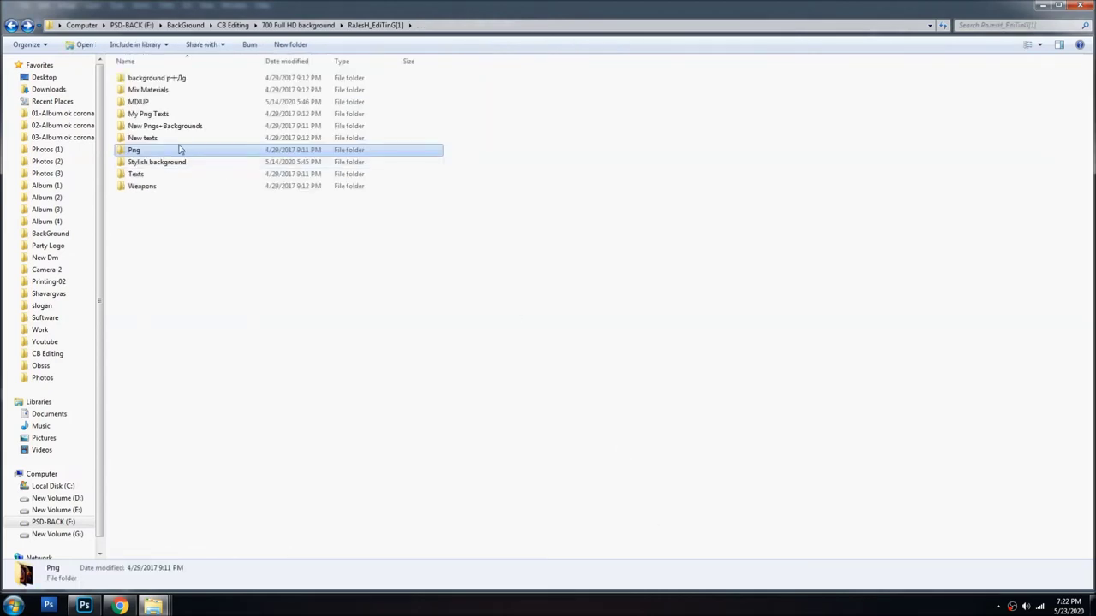
double_click(161, 138)
key("BackSpace")
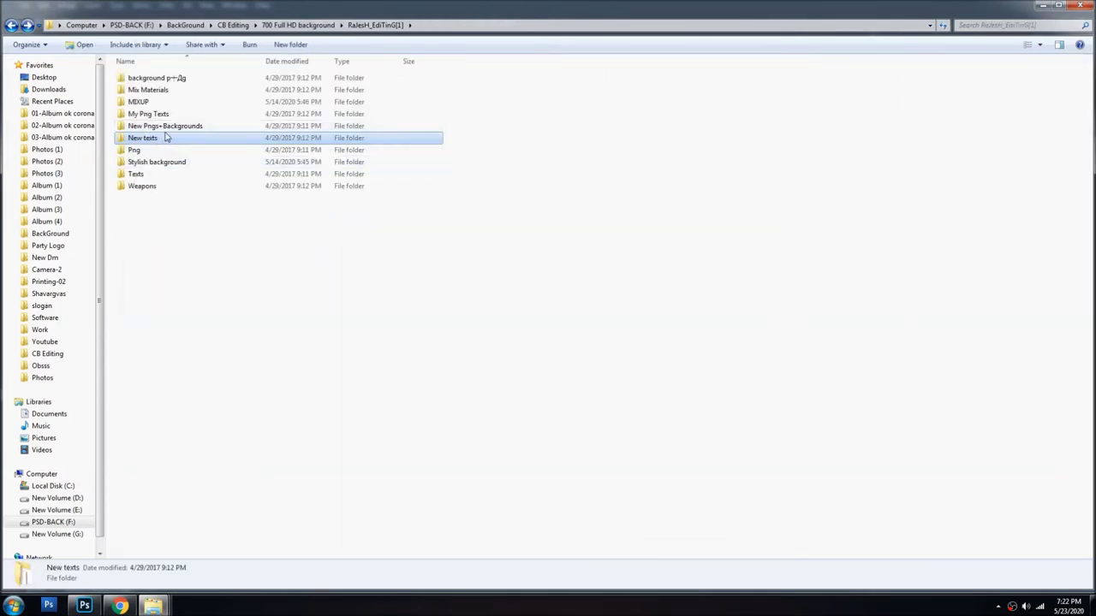
- Browse the New Pngs+Backgrounds thumbnails, then go back and open the New texts folder
left_click(173, 129)
double_click(173, 126)
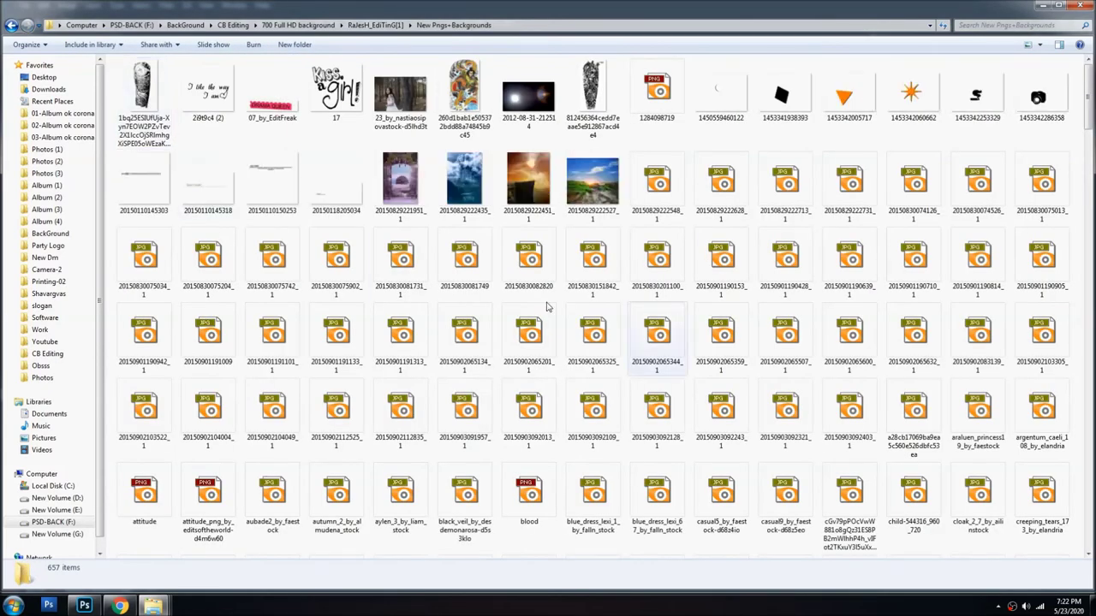
scroll(820, 336, "down", 5)
scroll(818, 338, "down", 10)
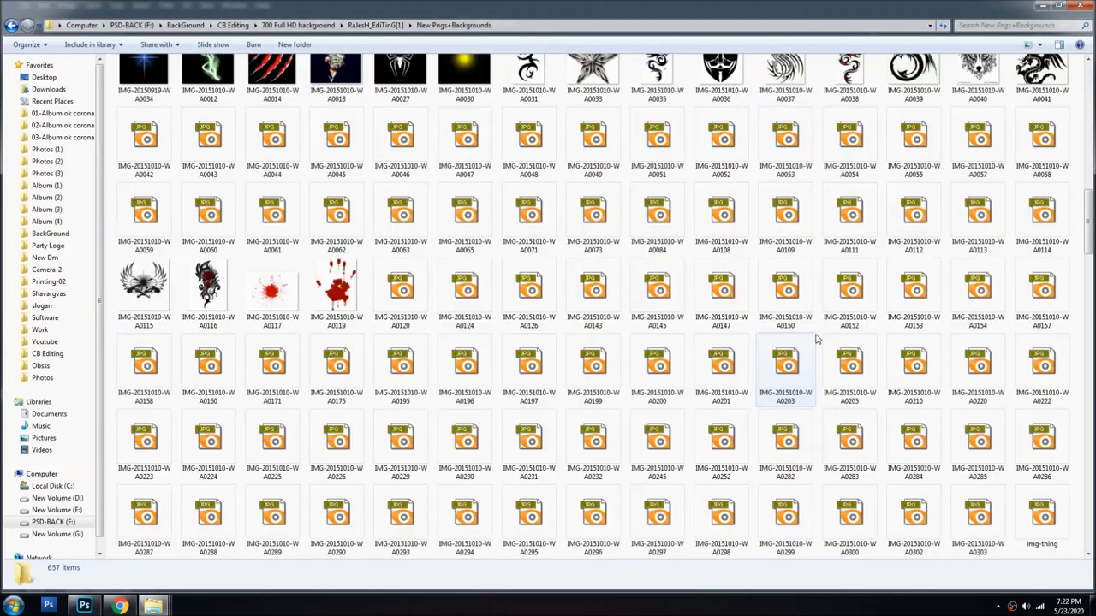
scroll(816, 339, "down", 4)
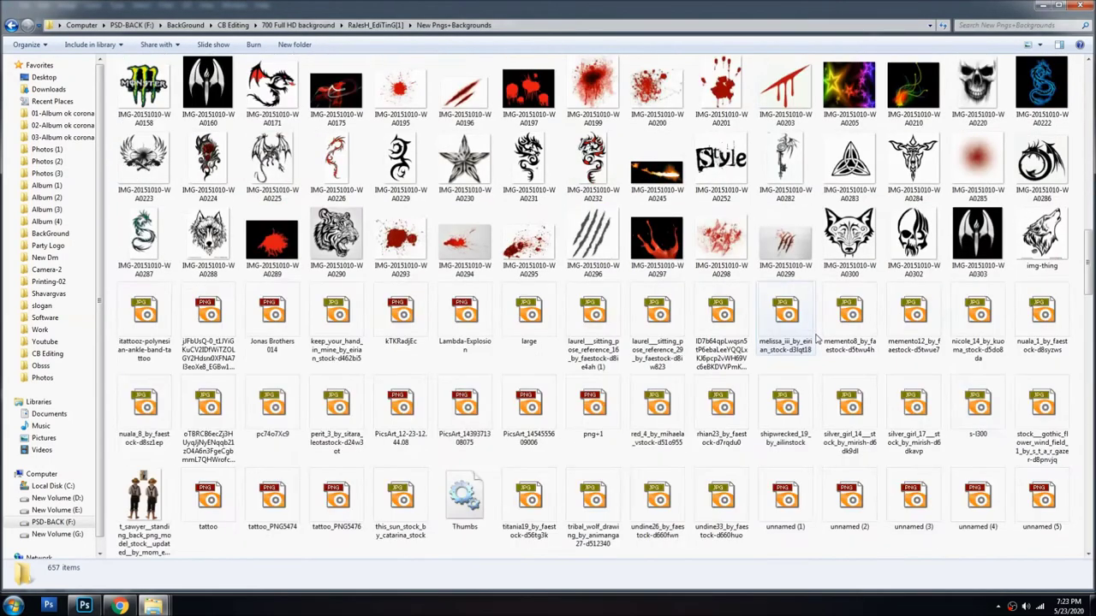
scroll(816, 339, "down", 3)
scroll(815, 339, "down", 3)
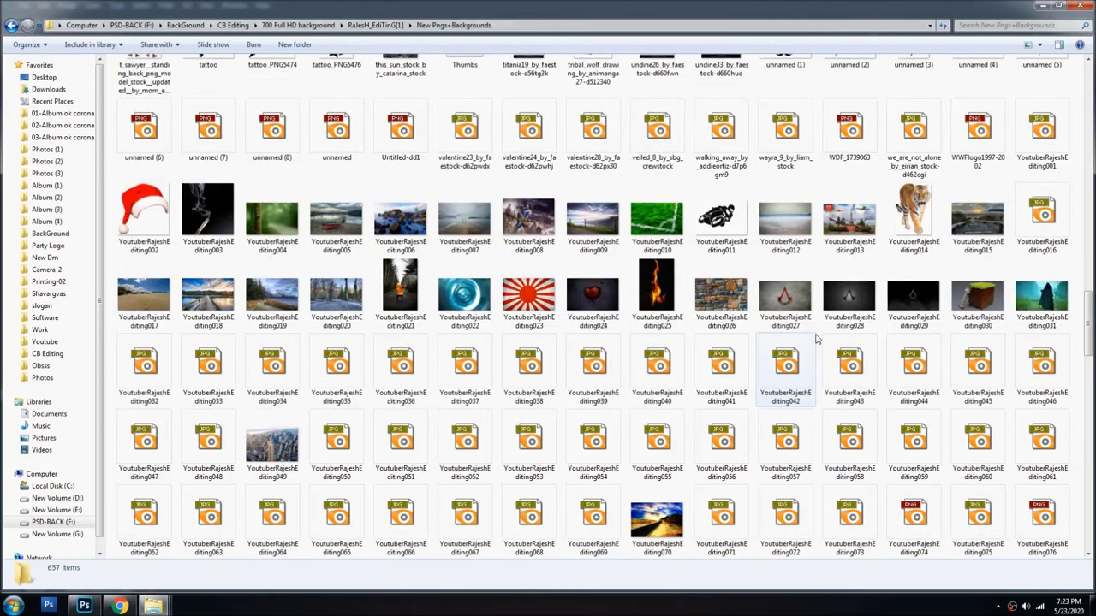
key("BackSpace")
left_click(163, 150)
double_click(168, 139)
- Scroll through the New texts folder's text-graphic thumbnails
scroll(574, 343, "down", 5)
scroll(582, 377, "up", 3)
scroll(599, 360, "up", 2)
scroll(633, 368, "down", 3)
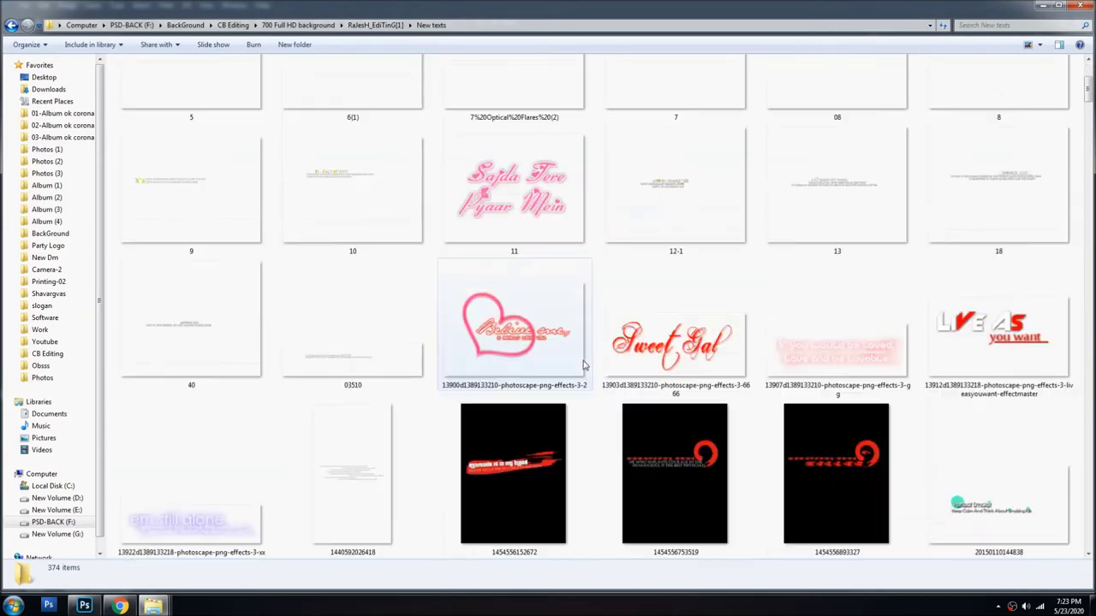
scroll(532, 411, "up", 3)
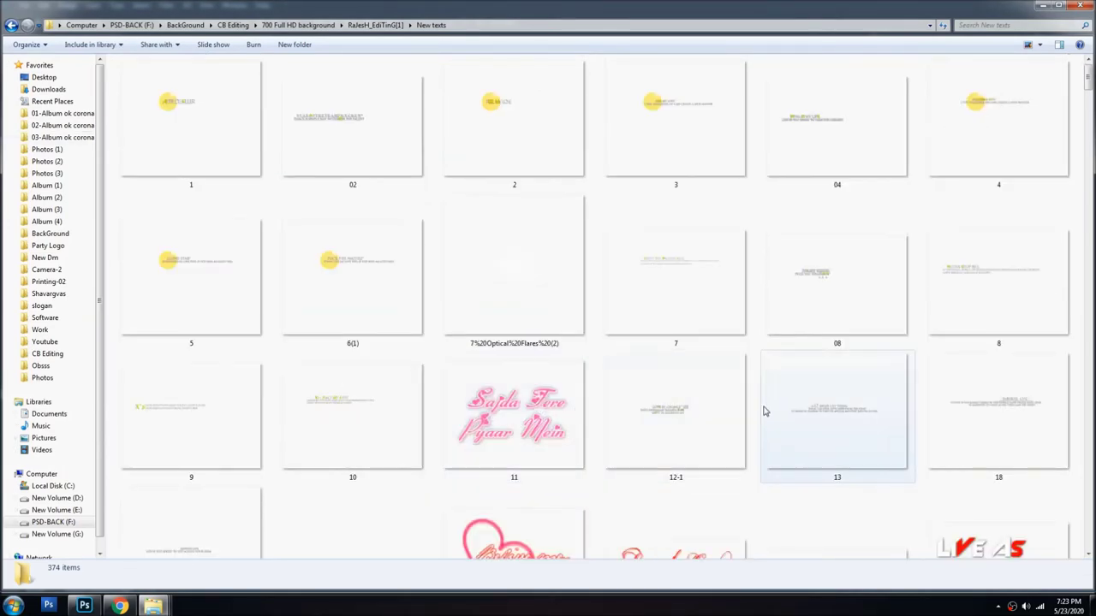
scroll(763, 411, "down", 4)
scroll(764, 411, "down", 5)
scroll(764, 411, "down", 5)
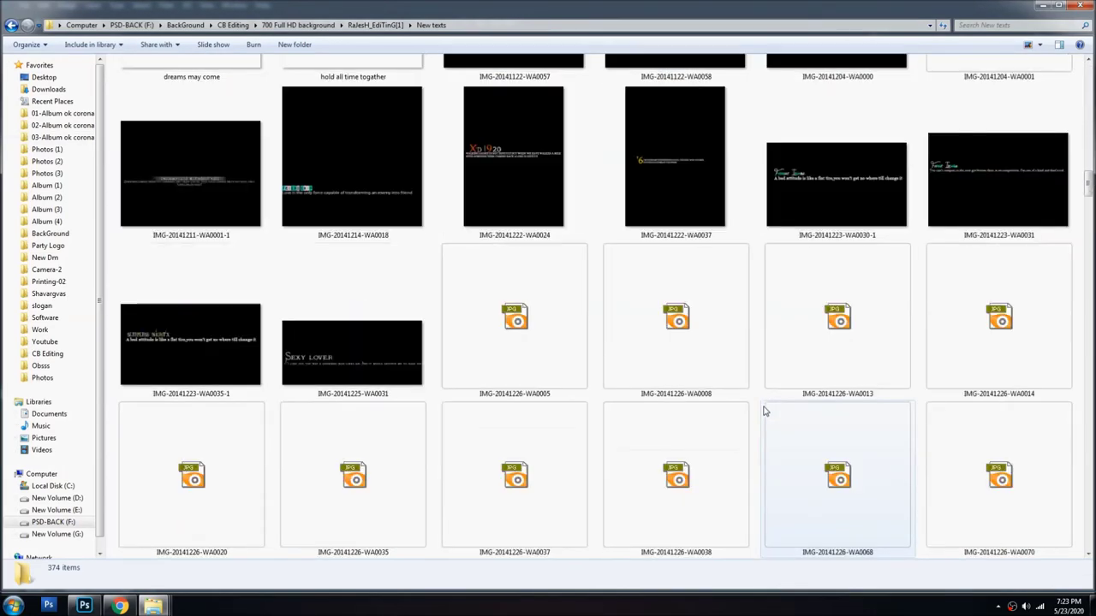
scroll(764, 411, "down", 5)
scroll(765, 411, "down", 5)
scroll(765, 411, "down", 3)
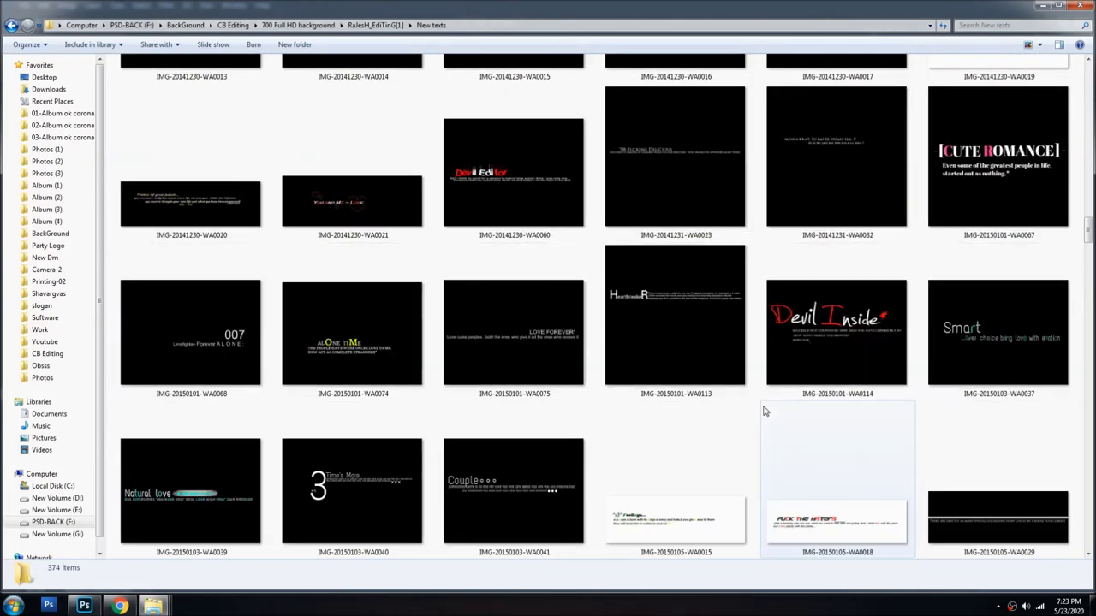
scroll(764, 411, "down", 3)
scroll(764, 411, "up", 3)
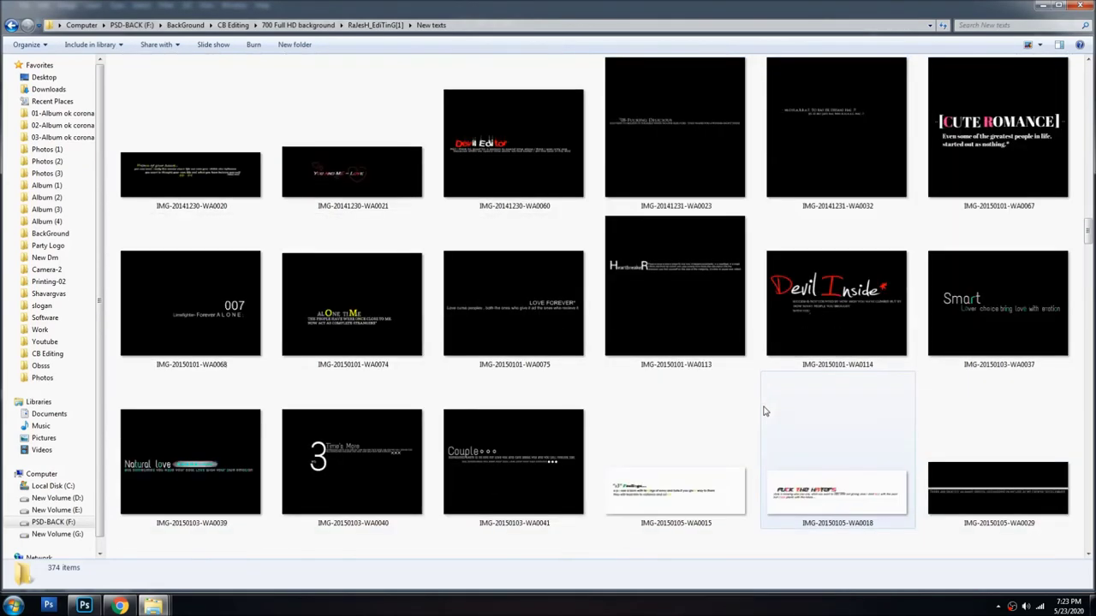
scroll(764, 411, "down", 3)
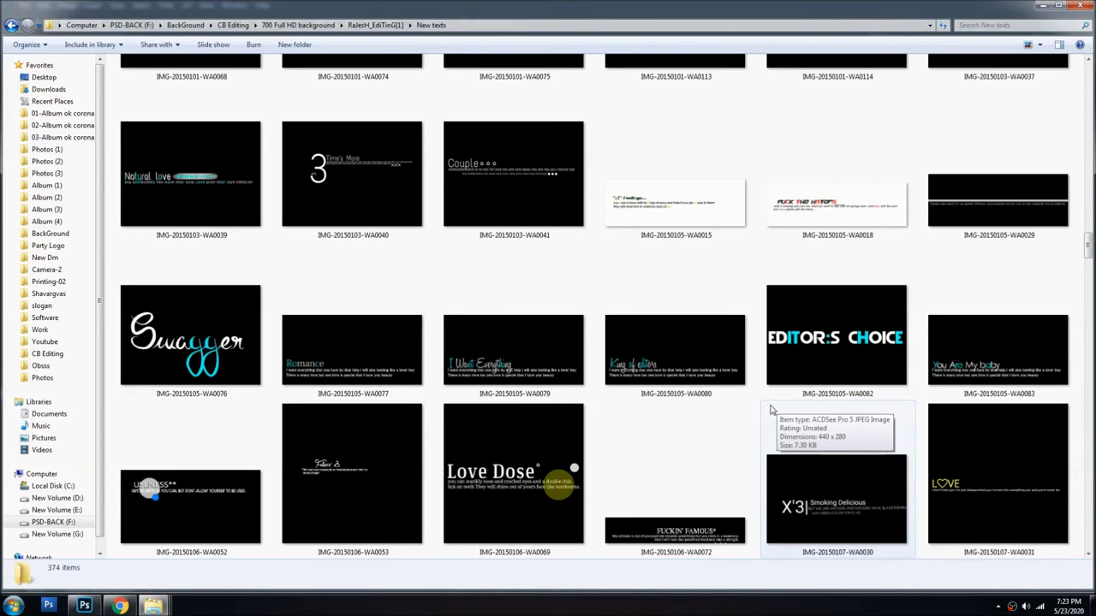
scroll(770, 411, "down", 3)
scroll(771, 411, "down", 3)
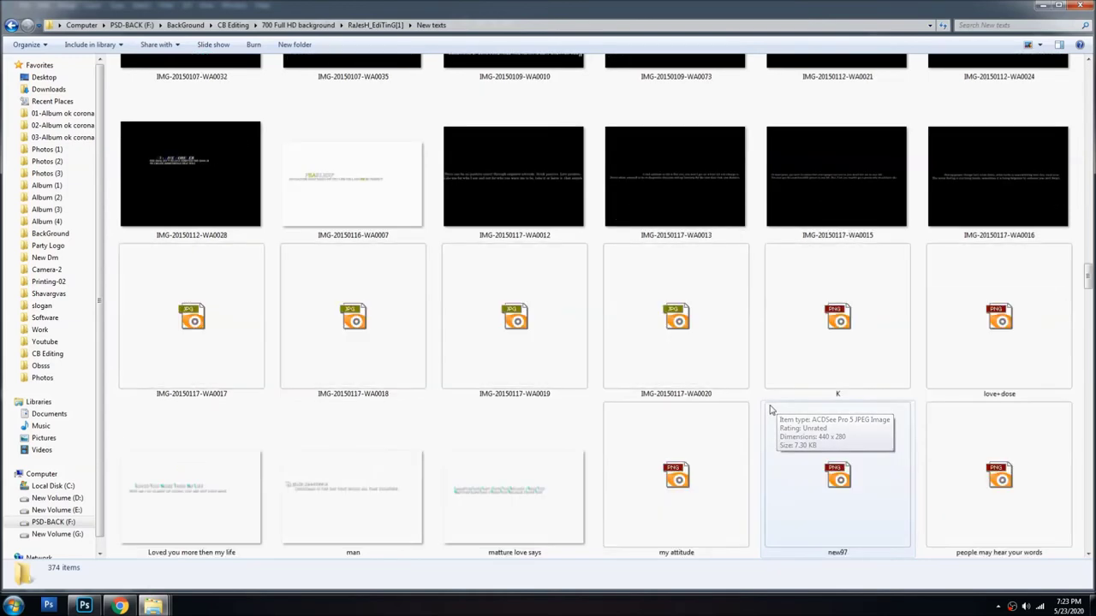
scroll(770, 411, "down", 3)
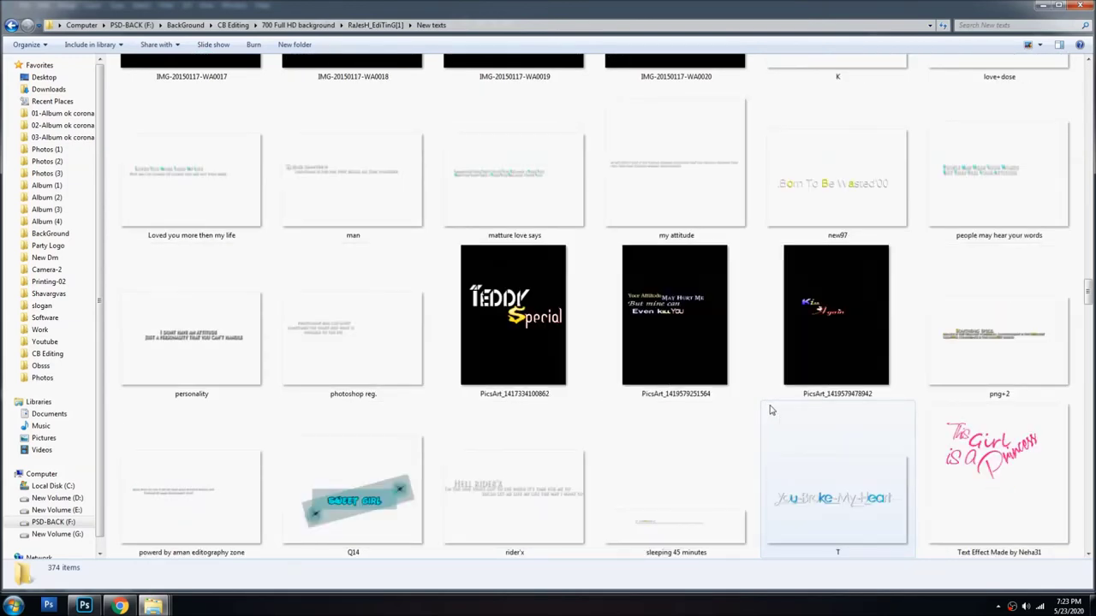
scroll(770, 411, "up", 3)
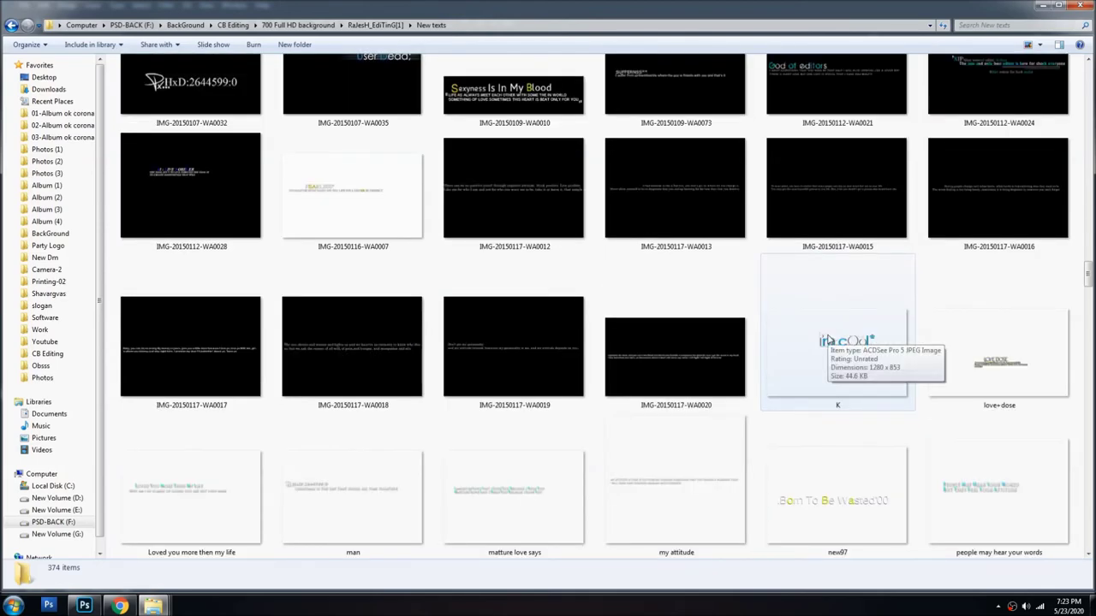
- Select the K.png 'im cool' text image and scroll further down the folder
left_click(850, 333)
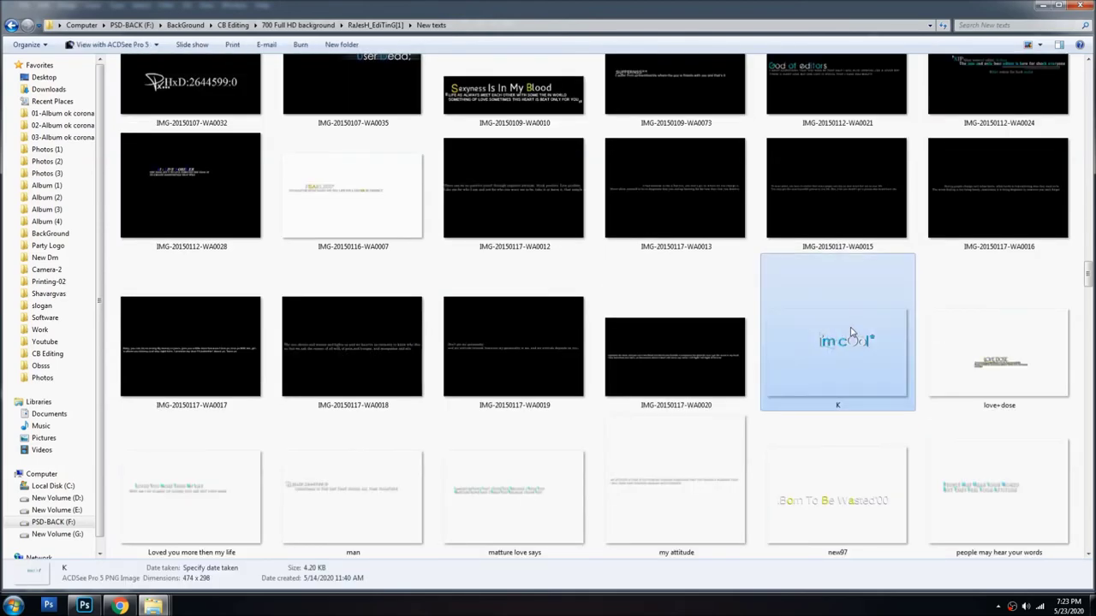
scroll(850, 332, "down", 5)
scroll(849, 340, "down", 3)
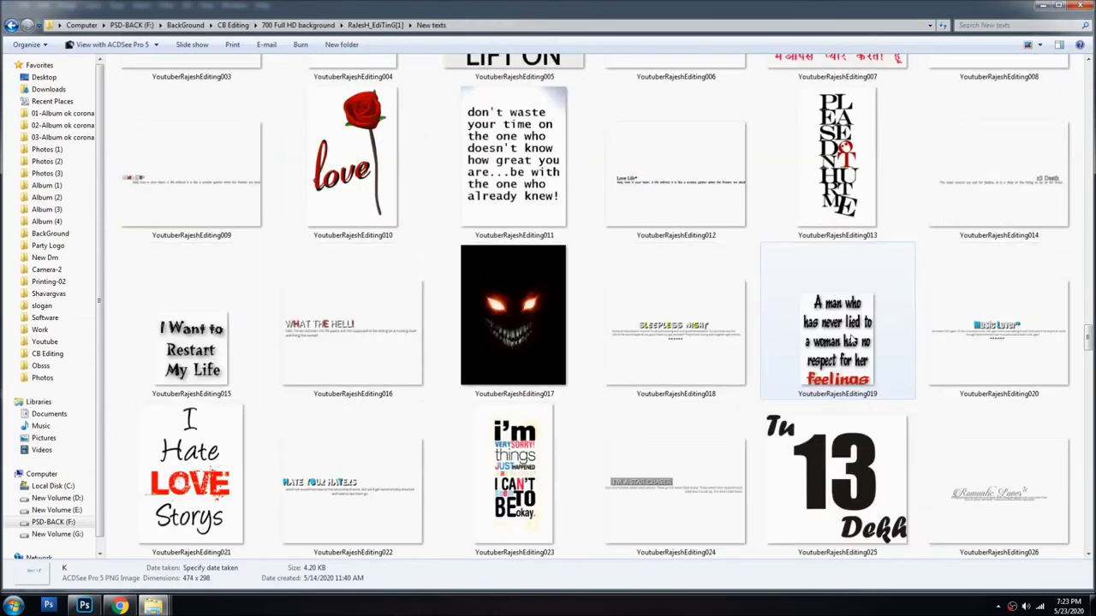
scroll(851, 340, "down", 3)
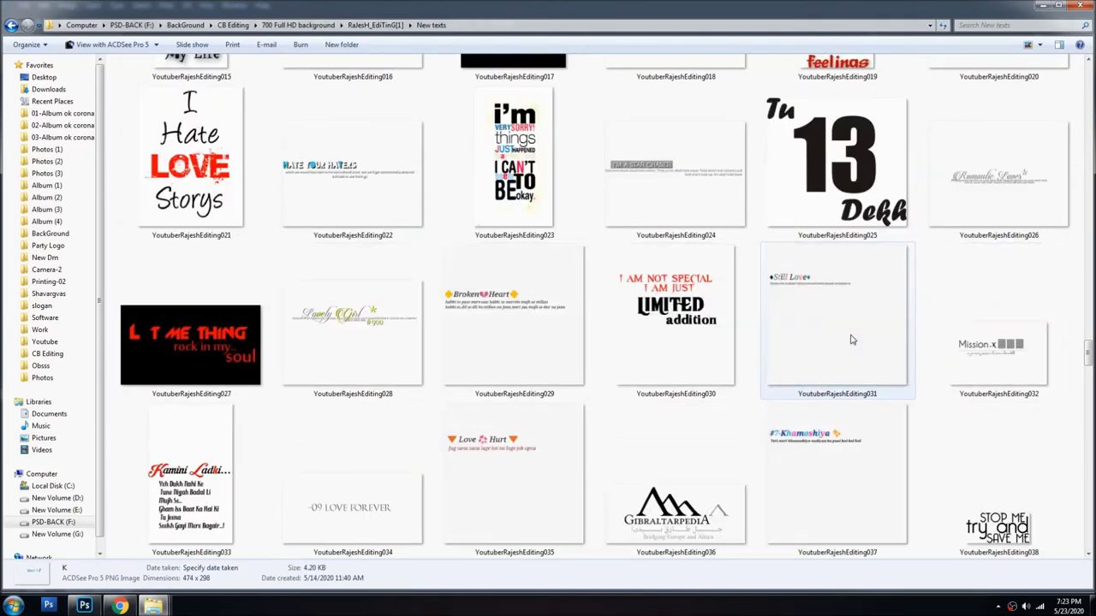
scroll(851, 339, "down", 3)
scroll(851, 340, "down", 3)
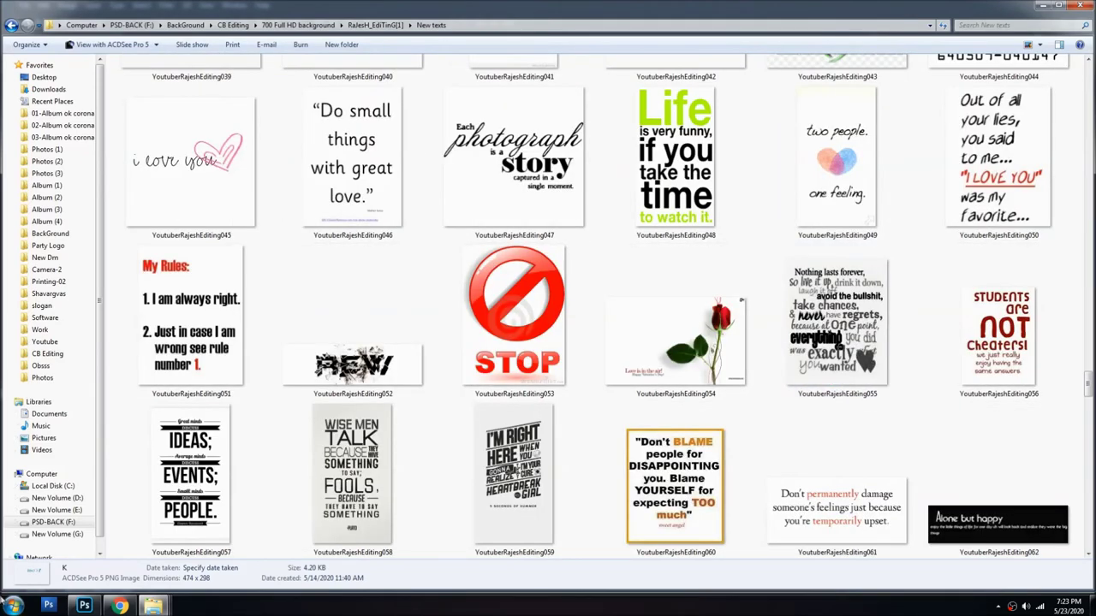
- Save the oil-paint photo as a maximum-quality JPEG under a new name
left_click(84, 606)
key("ctrl+shift+s")
type("0100")
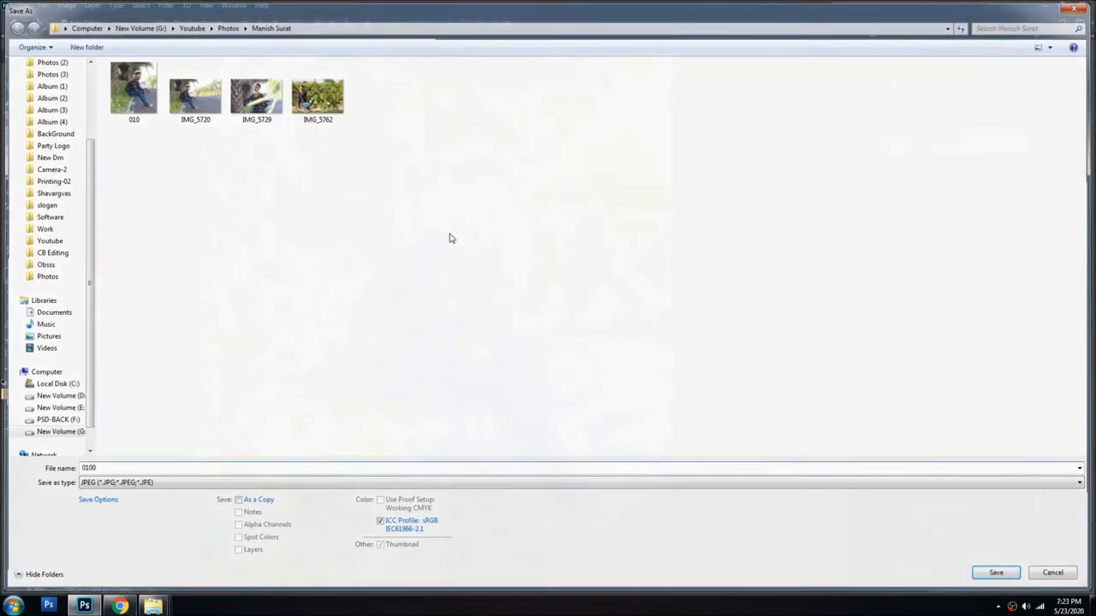
key("Return")
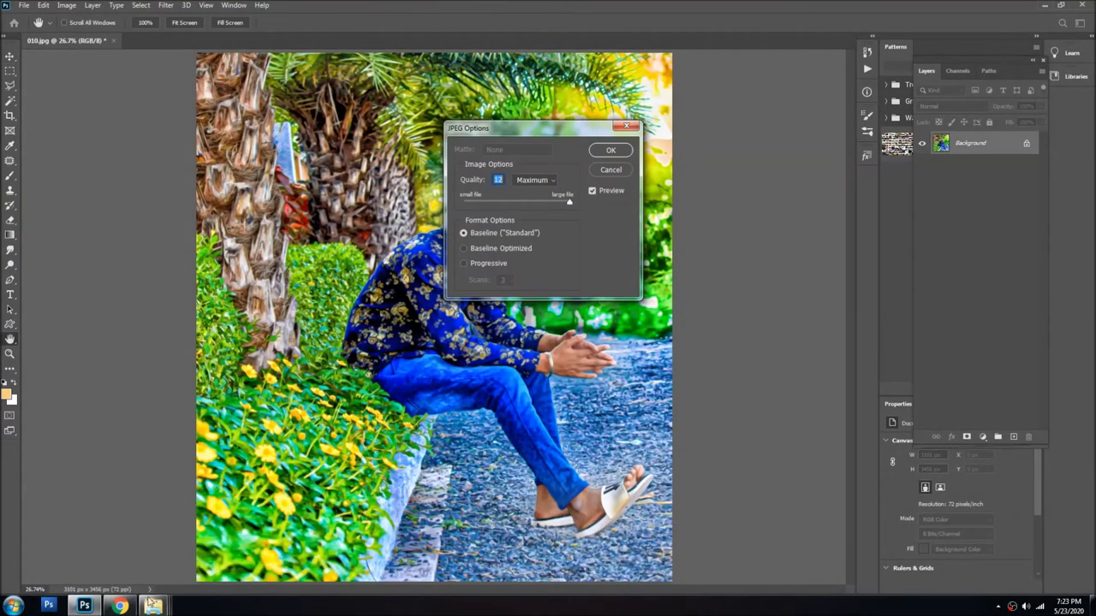
key("Return")
mouse_move(153, 606)
left_click(444, 548)
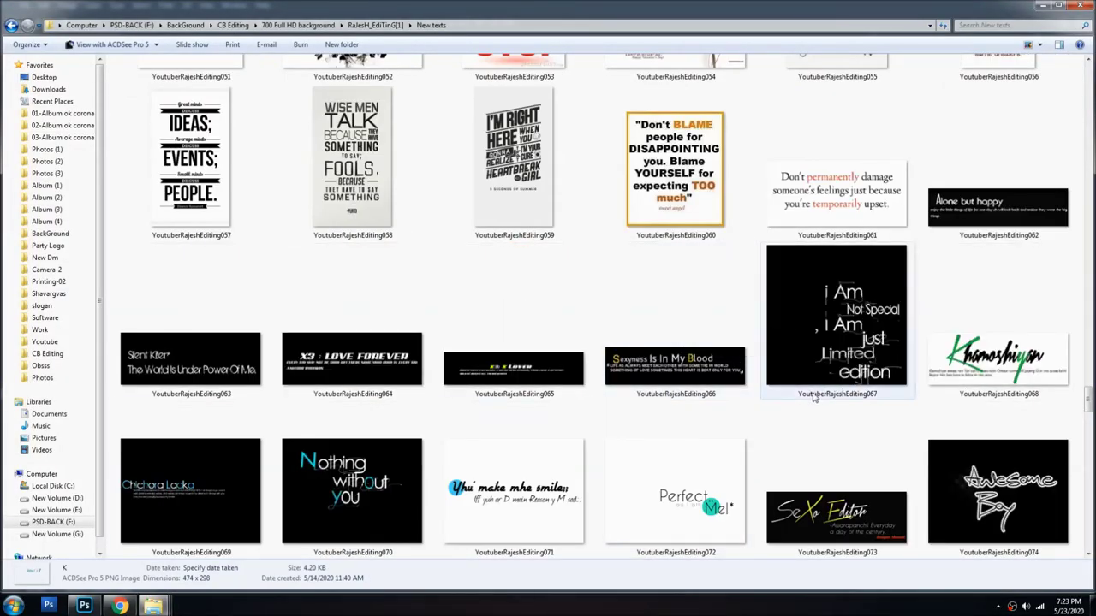
- Scroll down through the New texts thumbnails looking for K.png
scroll(813, 396, "down", 3)
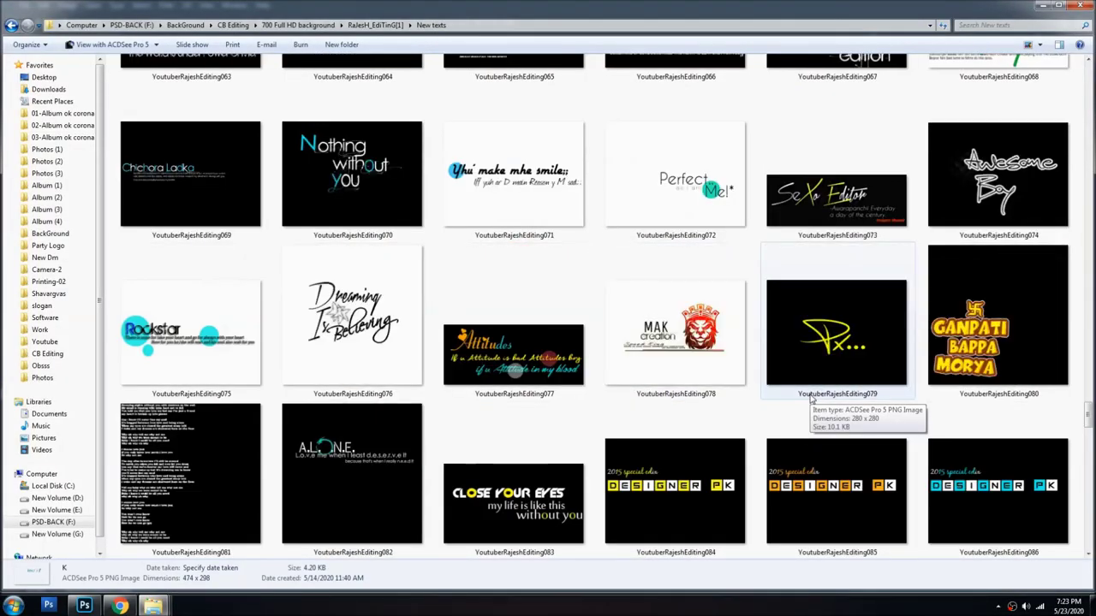
scroll(811, 399, "down", 3)
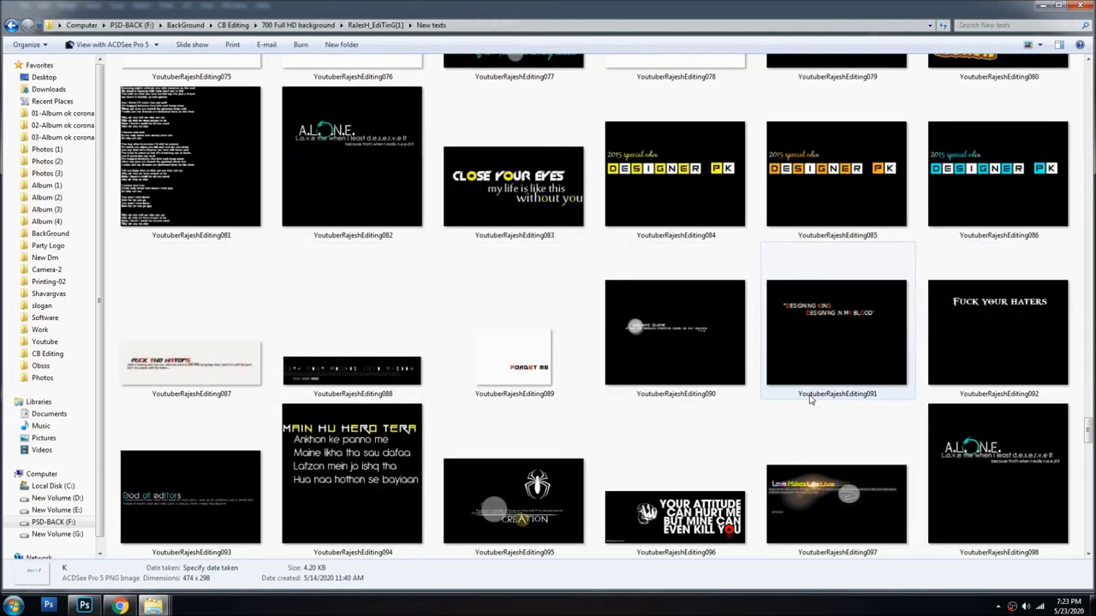
mouse_move(835, 334)
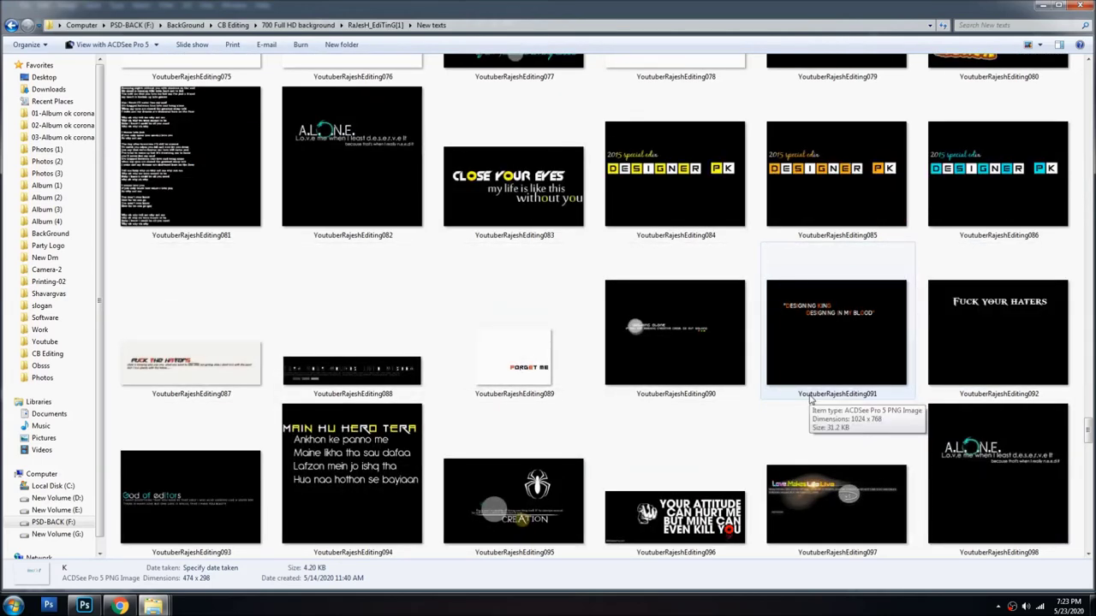
scroll(809, 401, "down", 3)
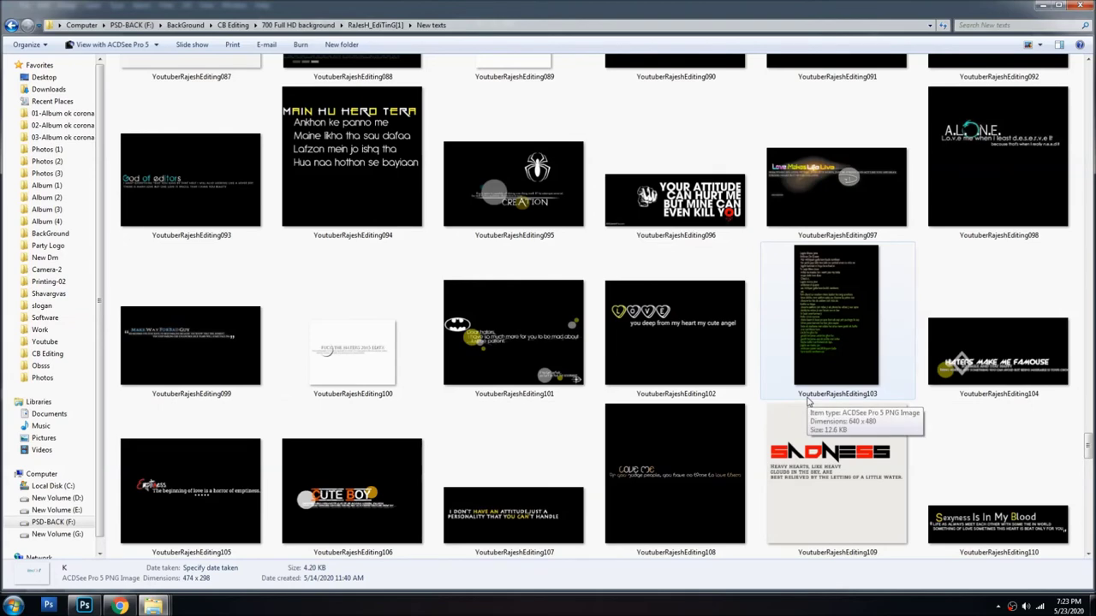
scroll(809, 400, "down", 3)
scroll(808, 401, "down", 3)
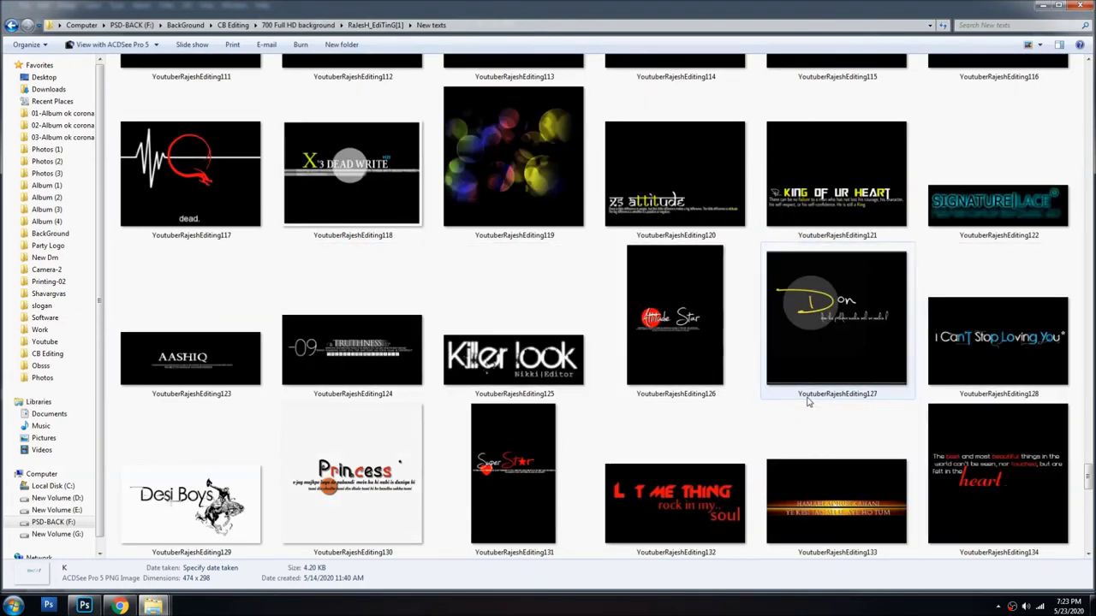
scroll(807, 403, "down", 3)
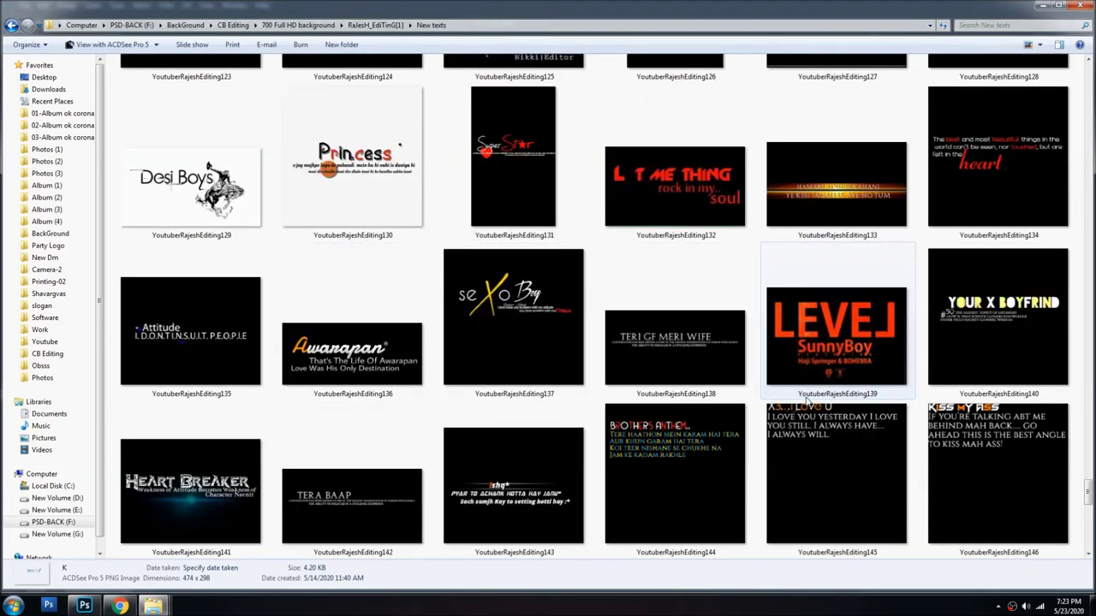
scroll(804, 401, "down", 3)
scroll(807, 402, "down", 3)
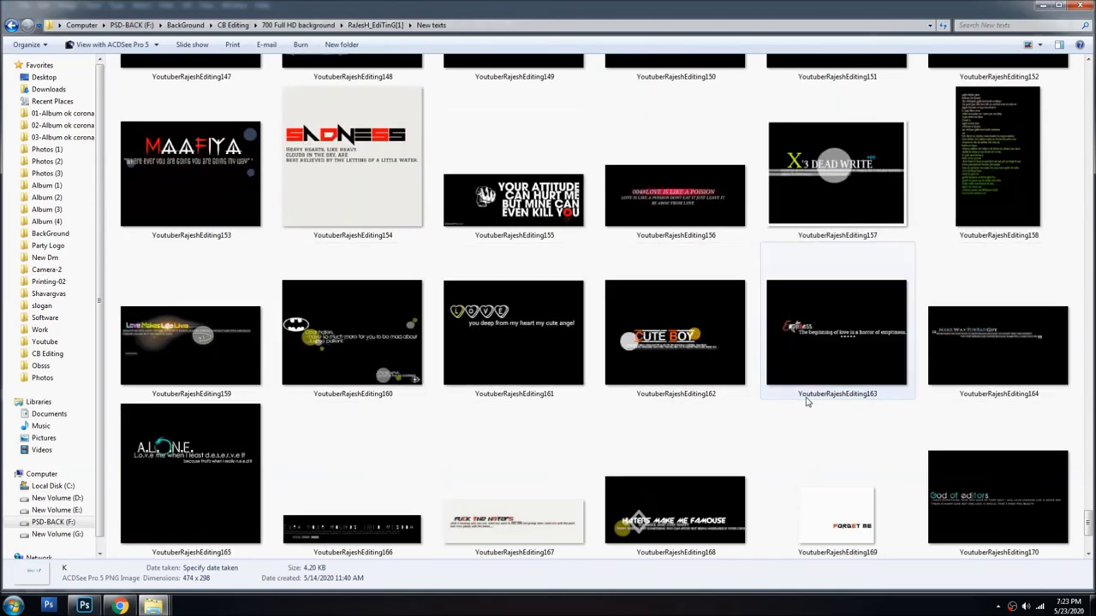
scroll(807, 402, "down", 3)
scroll(807, 402, "up", 3)
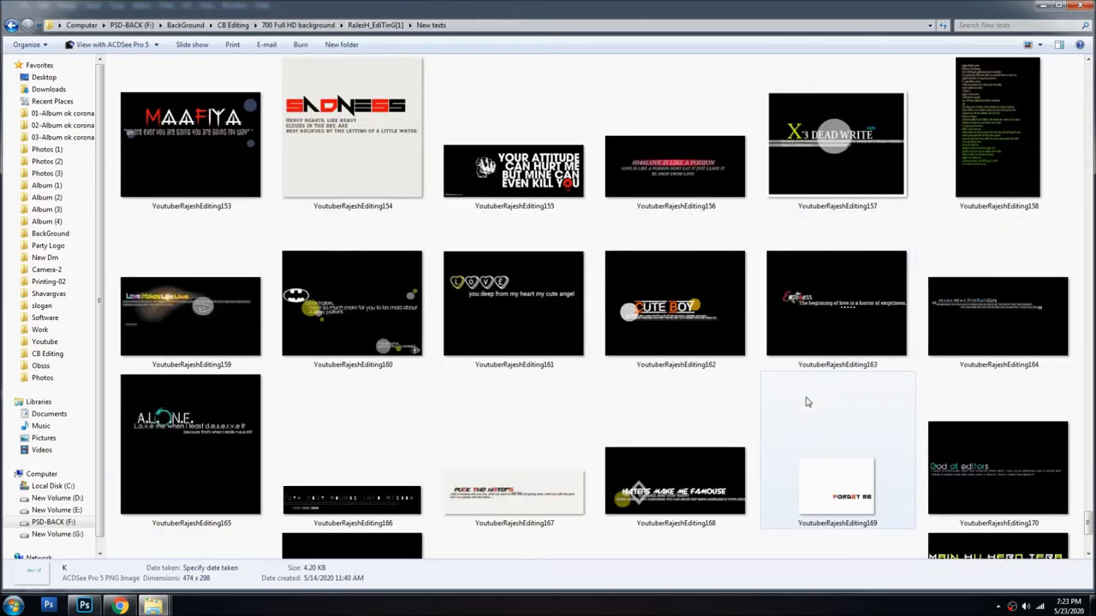
scroll(805, 401, "down", 3)
- Scroll back to K.png and open the 'im cool' graphic in Photoshop
scroll(805, 402, "up", 10)
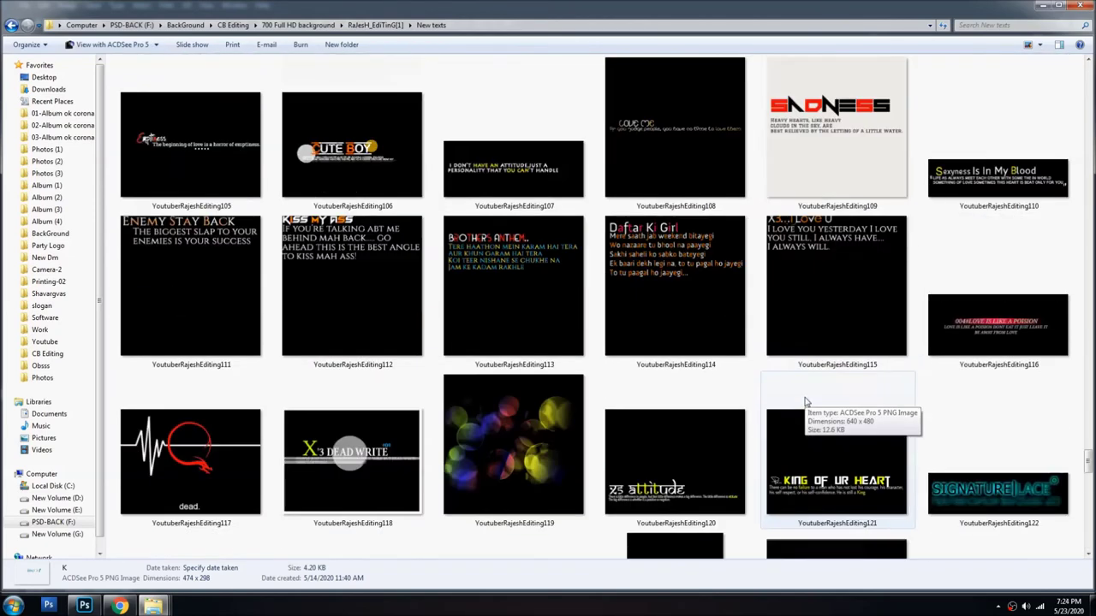
scroll(805, 402, "up", 10)
scroll(805, 402, "up", 10)
scroll(805, 401, "up", 10)
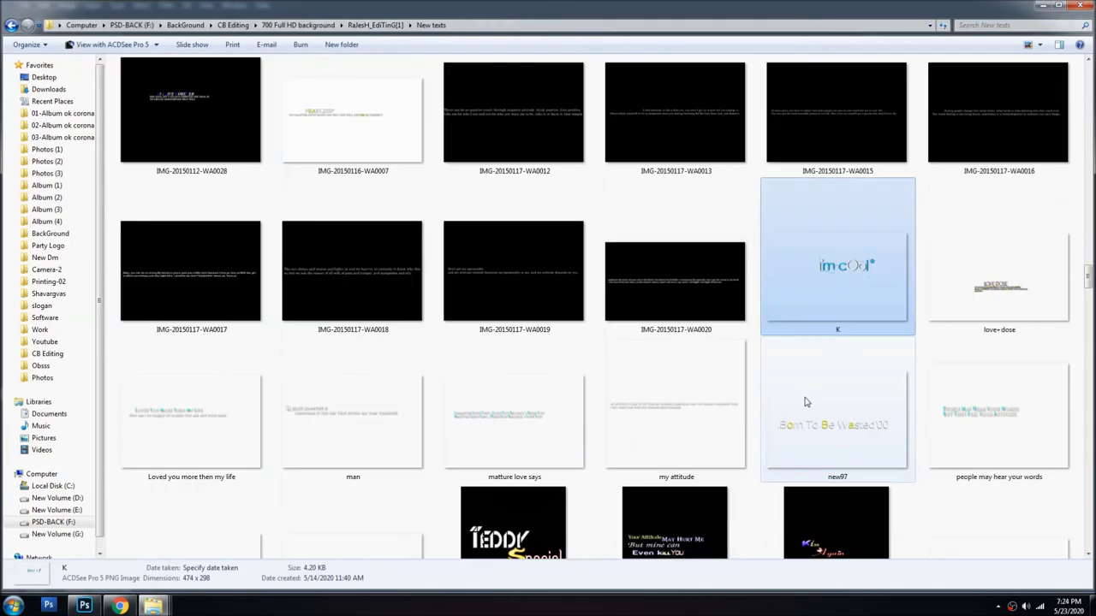
scroll(806, 401, "up", 9)
scroll(805, 401, "down", 5)
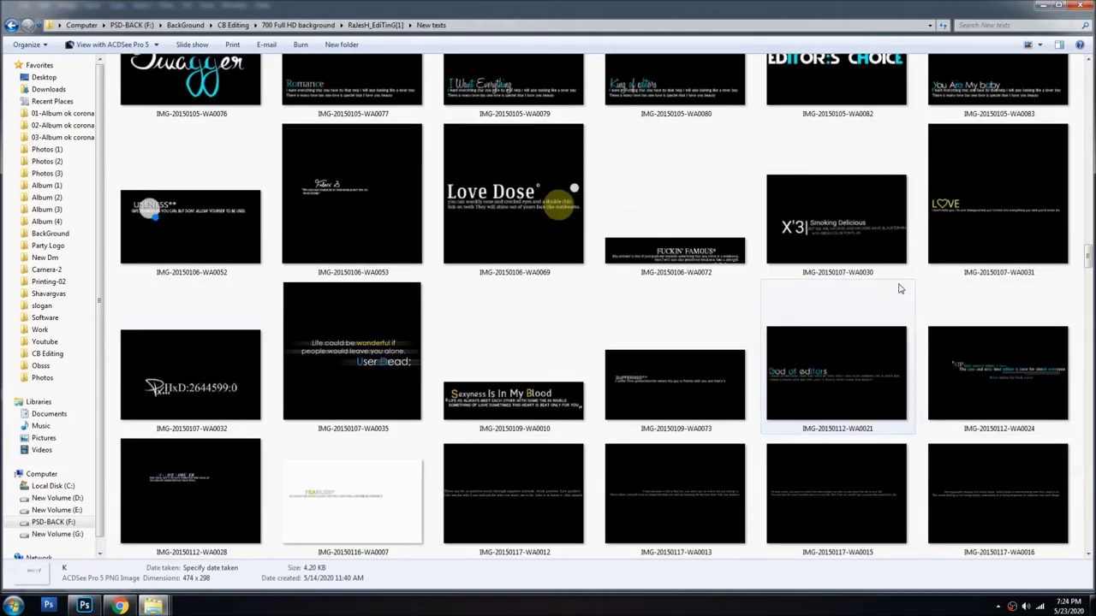
scroll(898, 289, "down", 3)
double_click(884, 300)
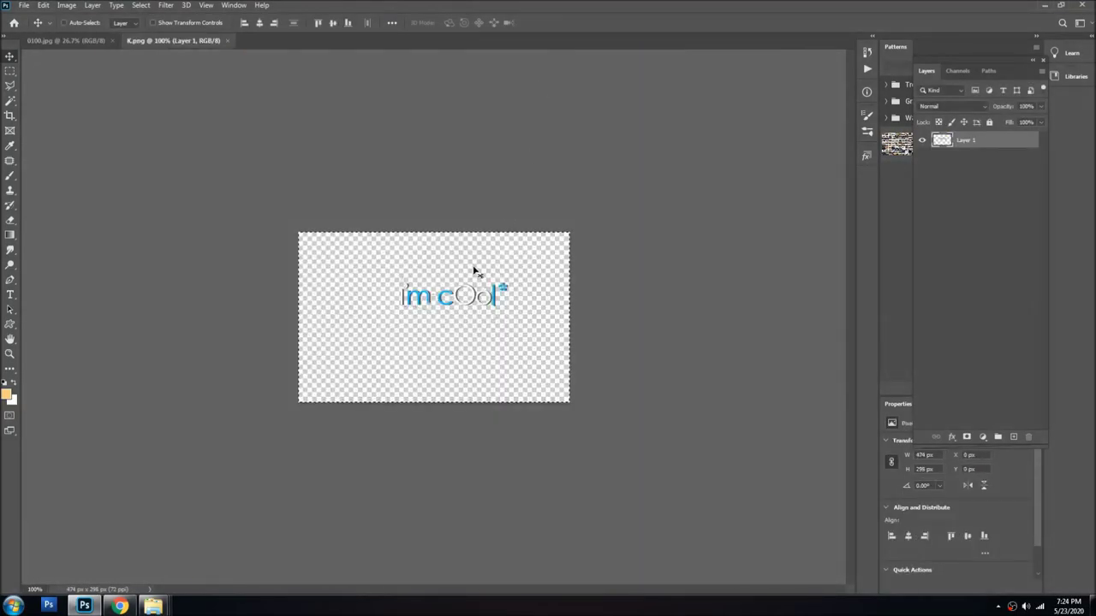
- Free-transform the 'im cool' text, scaling it and placing it at upper right beside the man's head
key("ctrl+t")
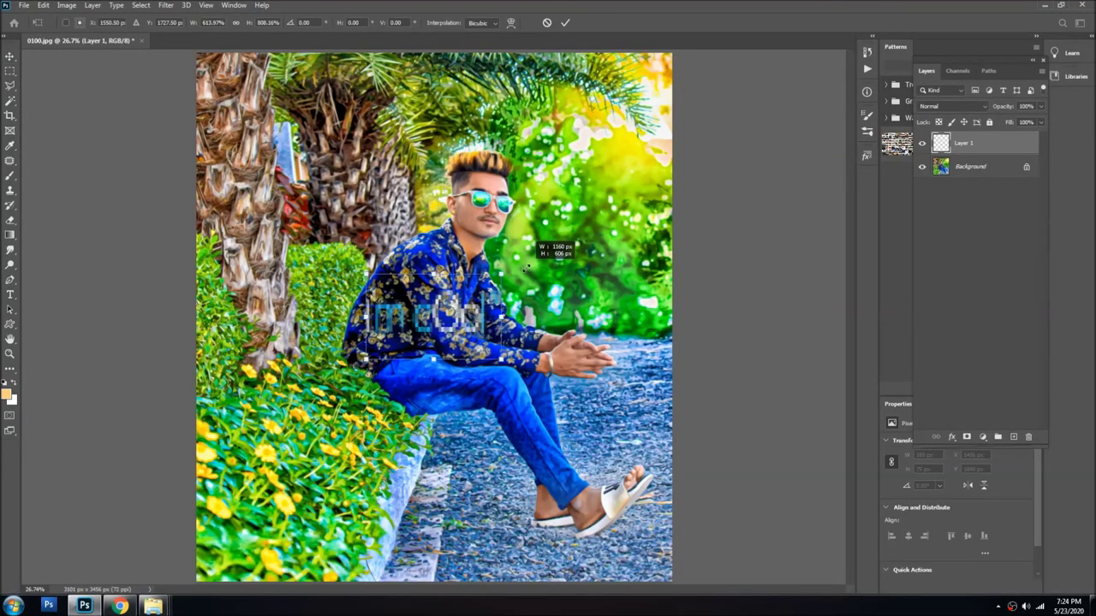
left_click_drag(533, 267, 484, 277)
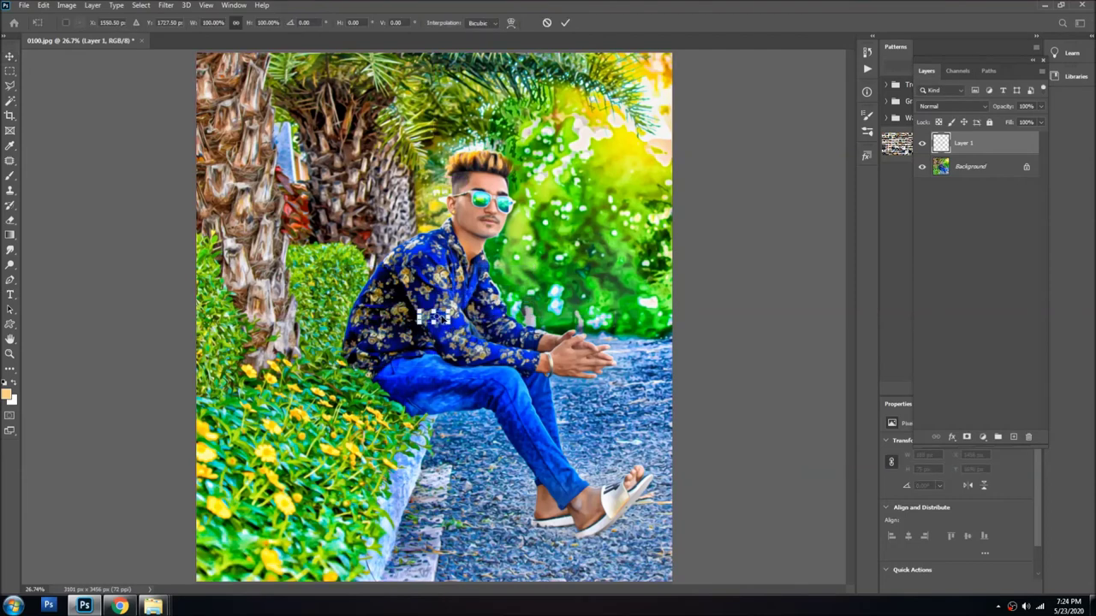
left_click_drag(483, 291, 600, 157)
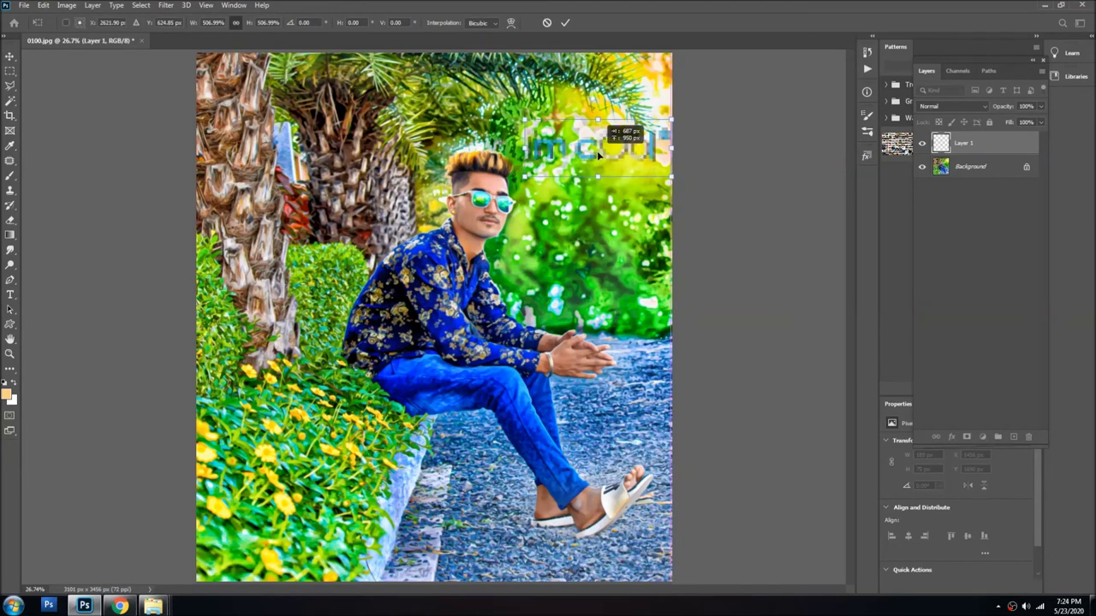
mouse_move(672, 178)
left_mouse_down()
mouse_move(648, 168)
mouse_move(631, 183)
left_mouse_up()
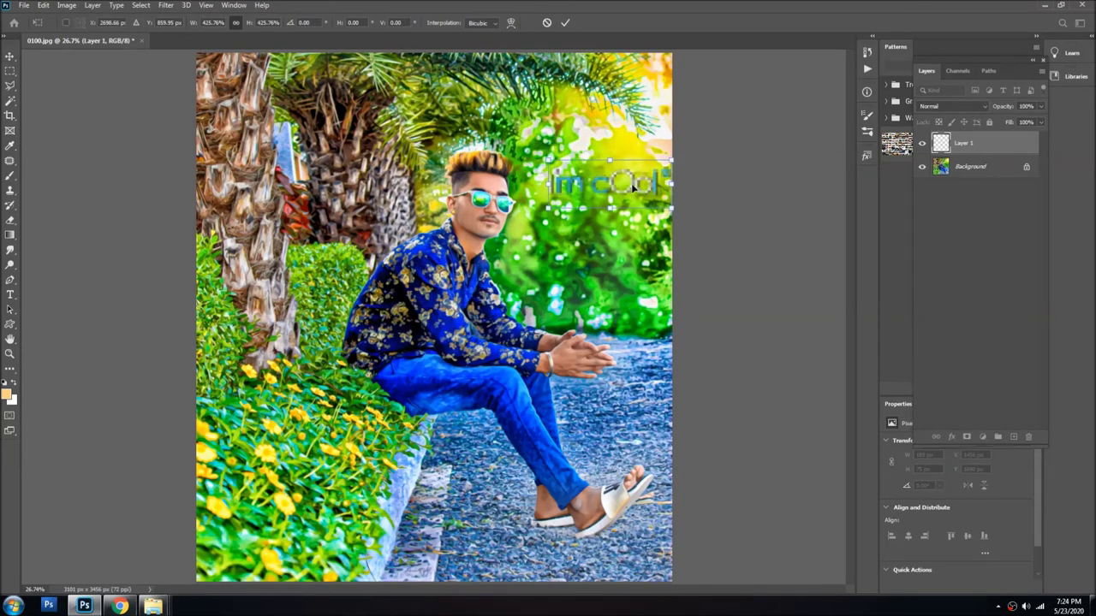
key("Return")
scroll(612, 167, "up", 1)
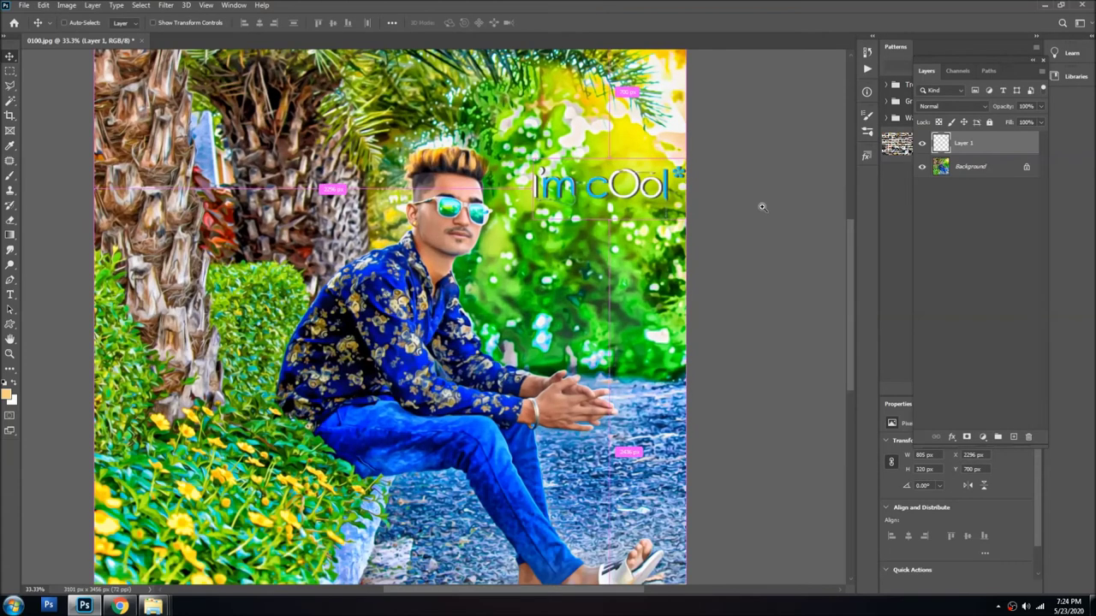
double_click(989, 144)
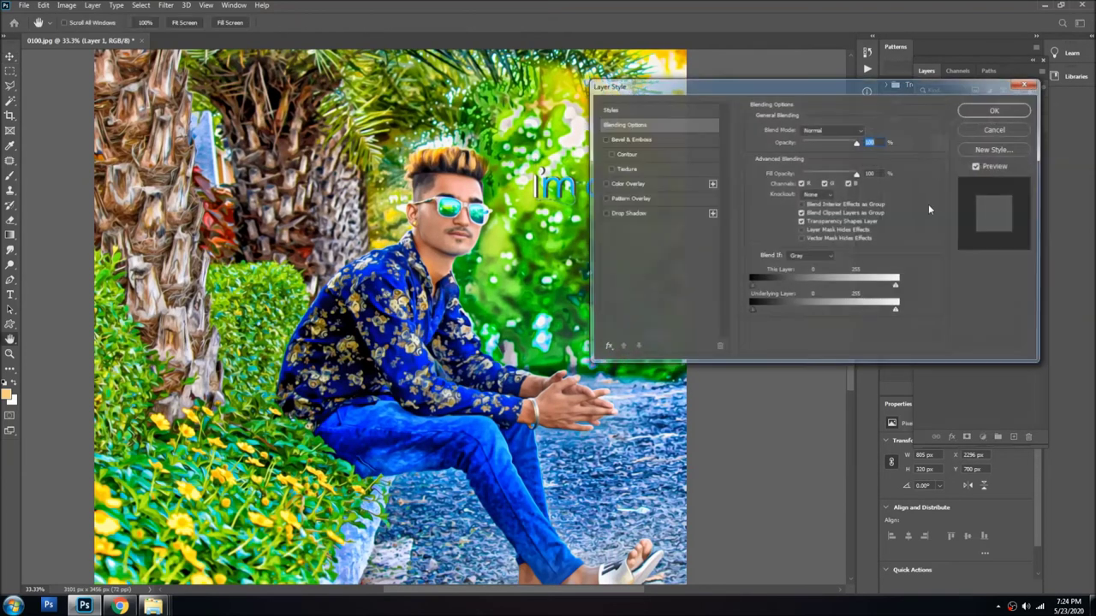
left_click(665, 110)
left_click(771, 151)
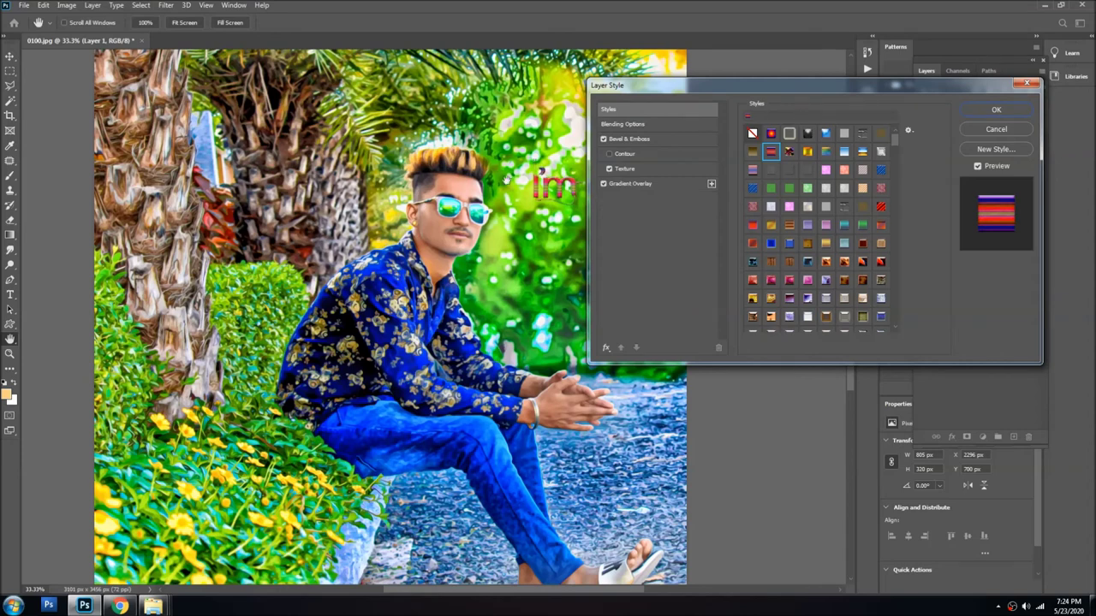
left_click_drag(715, 101, 238, 311)
left_click(330, 344)
left_click(366, 362)
left_click(366, 398)
left_click(404, 417)
left_click(366, 473)
left_click(403, 454)
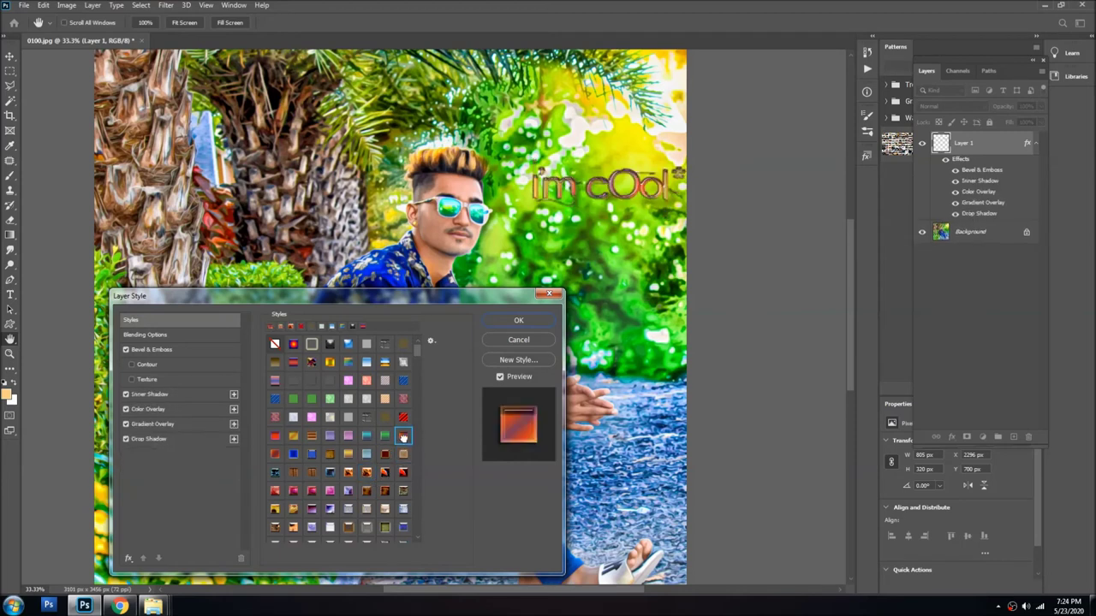
scroll(398, 463, "down", 2)
left_click(385, 516)
left_click(384, 536)
scroll(381, 480, "down", 2)
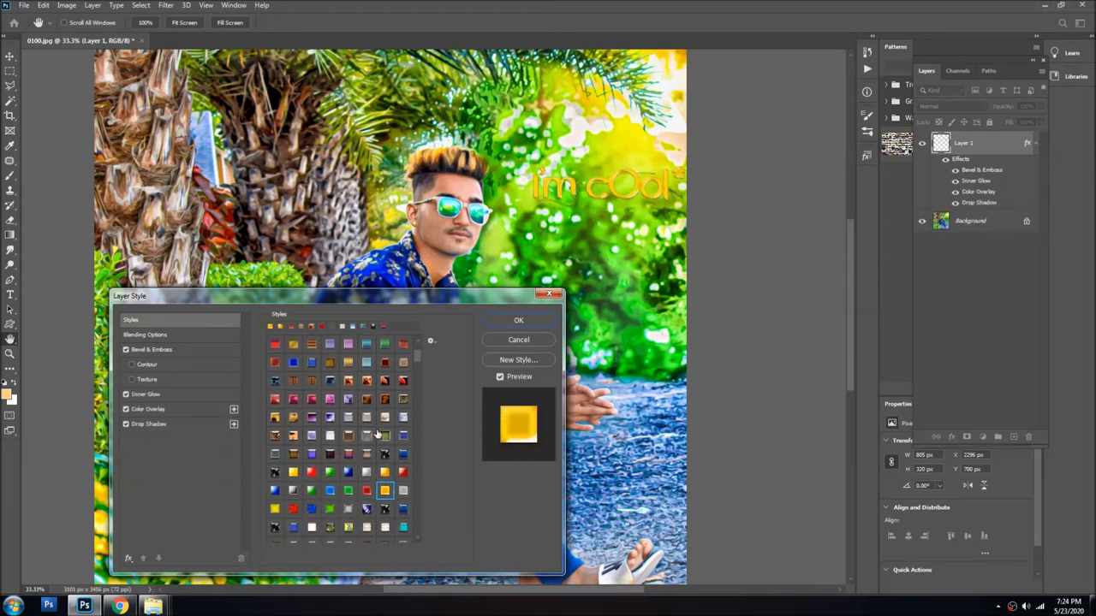
left_click(311, 473)
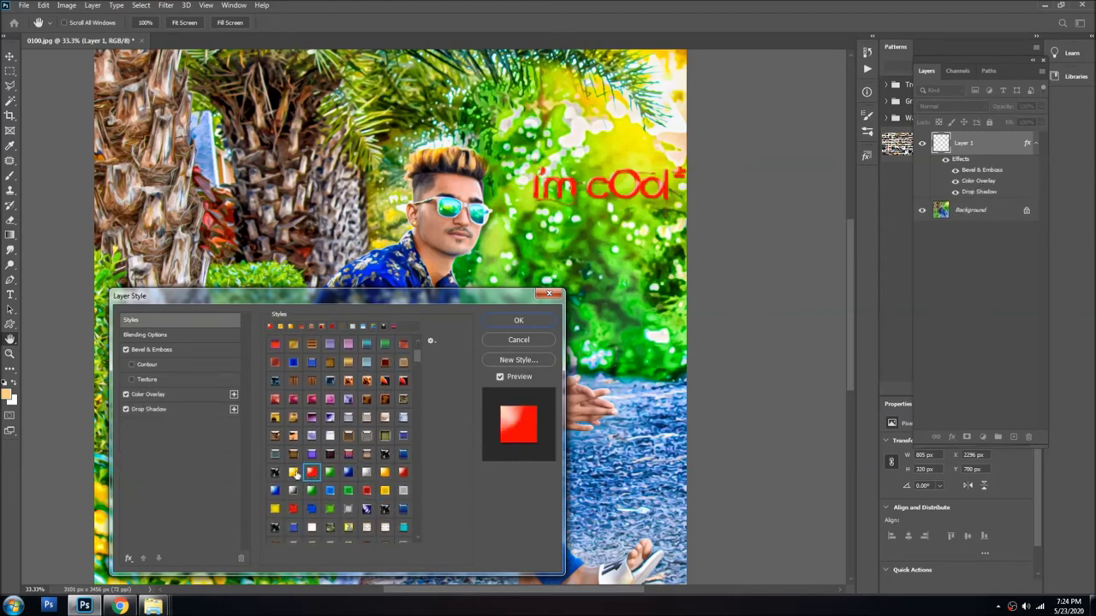
left_click(294, 473)
left_click(308, 488)
left_click(311, 508)
scroll(318, 509, "down", 2)
left_click(347, 491)
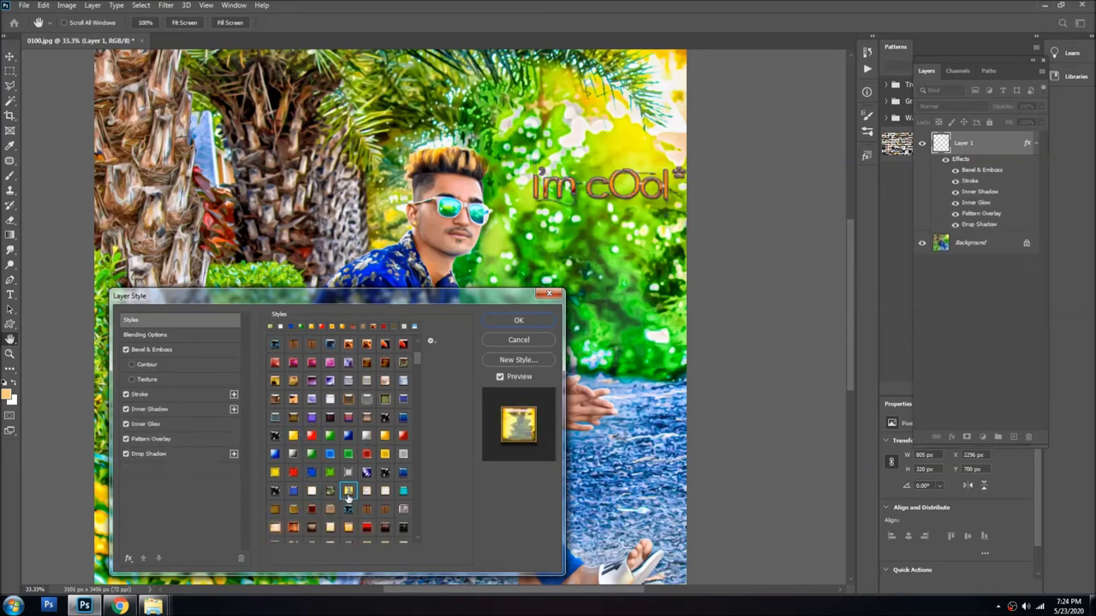
left_click(384, 491)
scroll(389, 470, "down", 2)
left_click(384, 509)
left_click(330, 491)
scroll(359, 462, "down", 2)
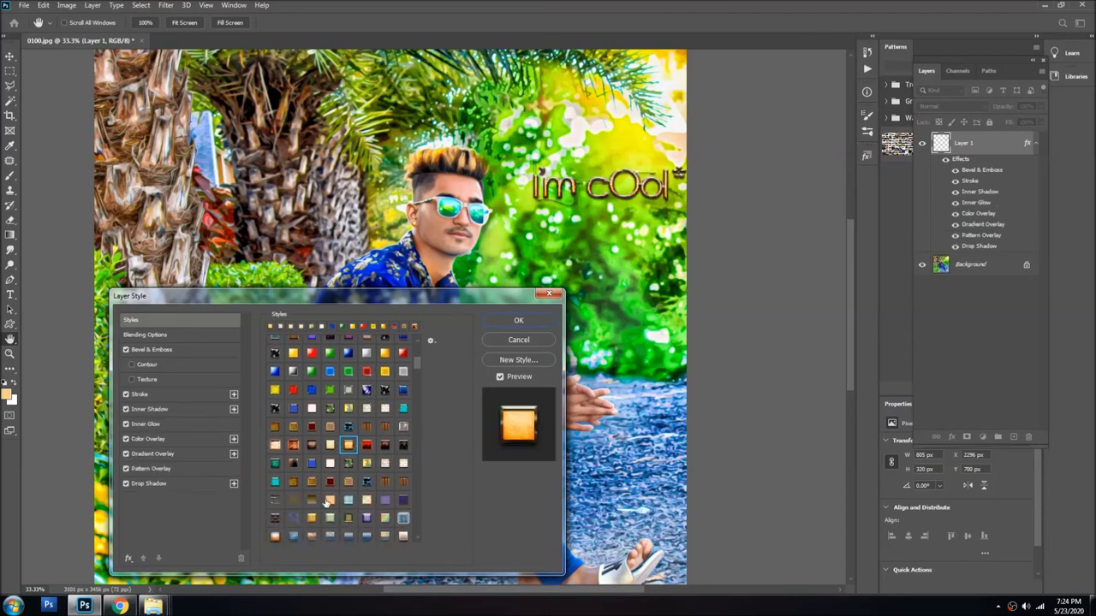
left_click(330, 499)
left_click(366, 499)
scroll(363, 509, "down", 2)
left_click(349, 537)
scroll(346, 445, "down", 2)
left_click(334, 377)
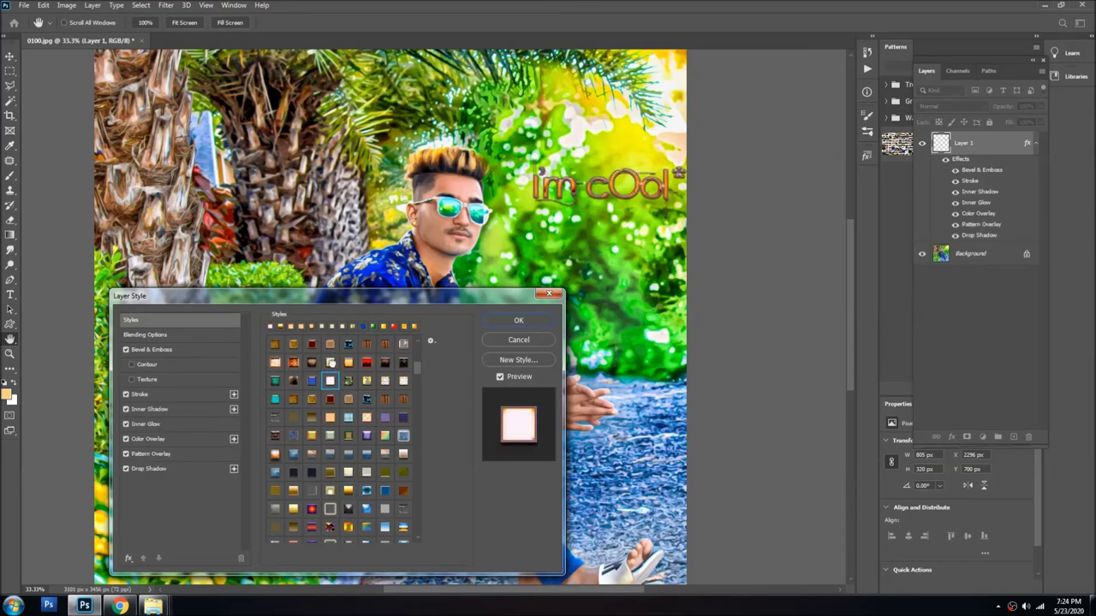
left_click(330, 362)
left_click(521, 341)
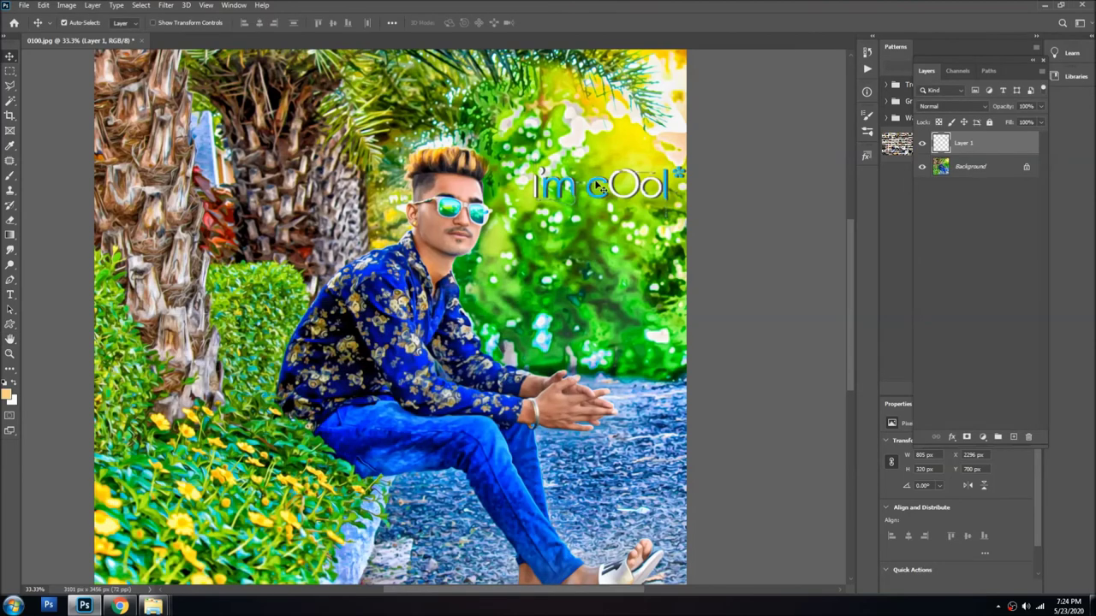
- Move the 'i'm cOol' text onto the palm trunk at upper left
left_click(654, 189)
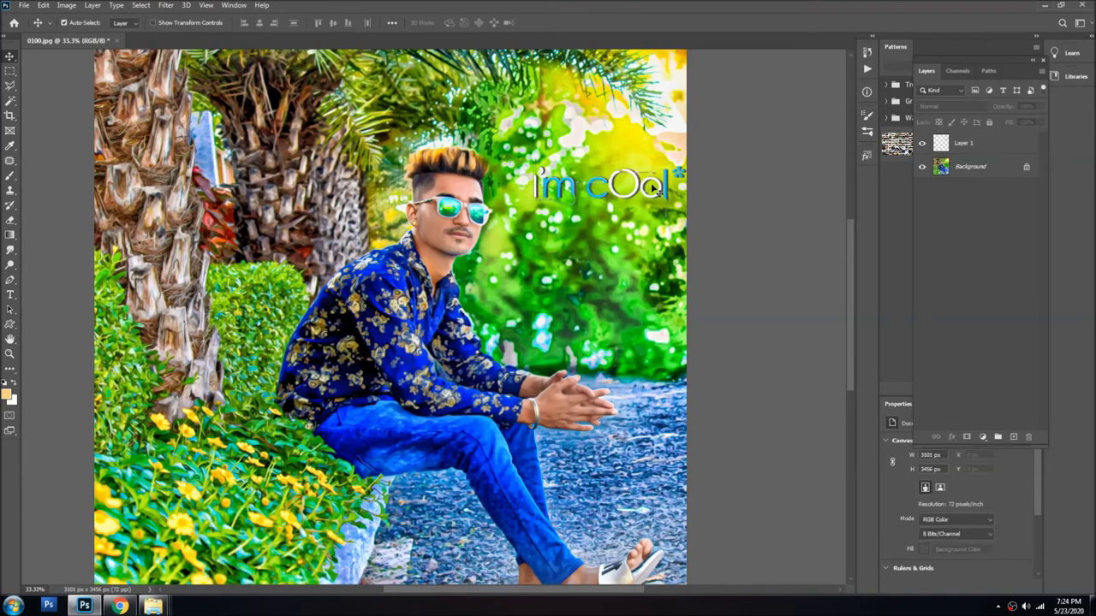
key("ctrl+t")
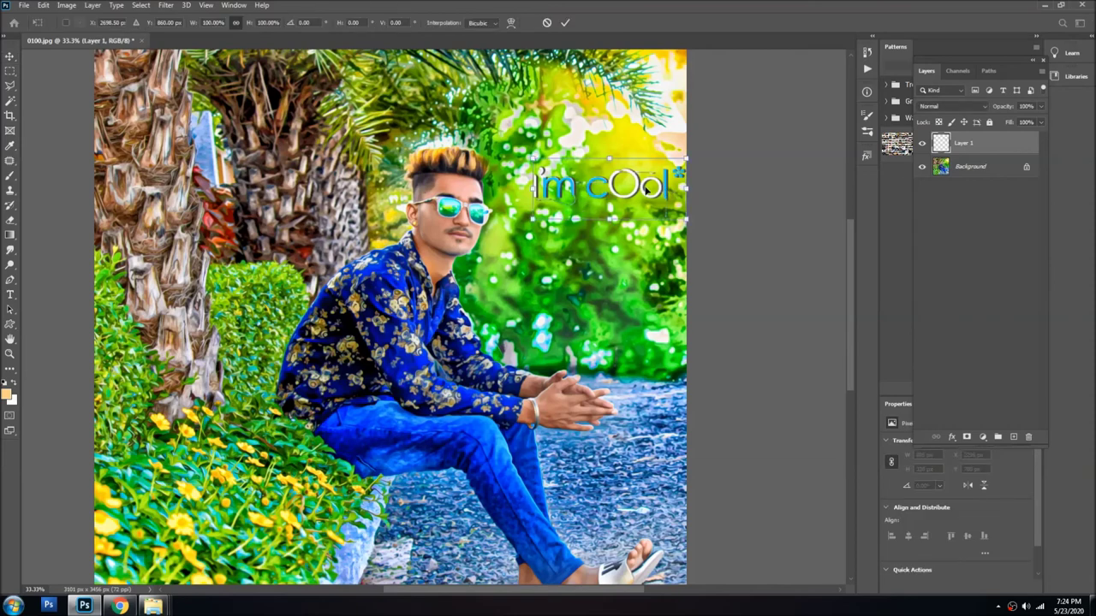
left_click_drag(644, 187, 253, 196)
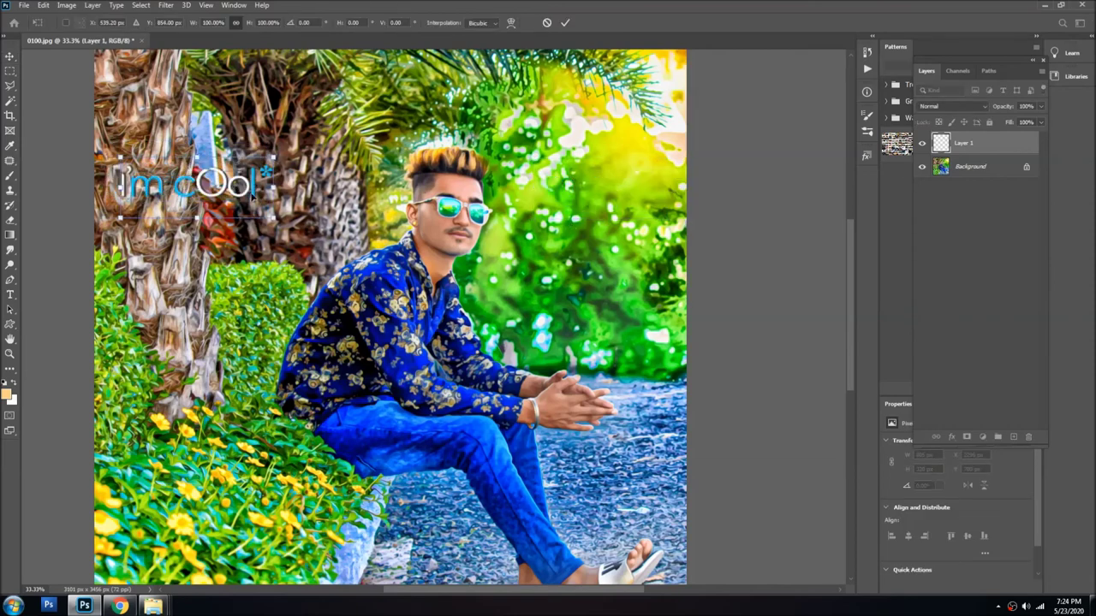
key("Return")
- Try a bevel texture and a white (ffffff) drop shadow on the text, then cancel Layer Style
double_click(1016, 148)
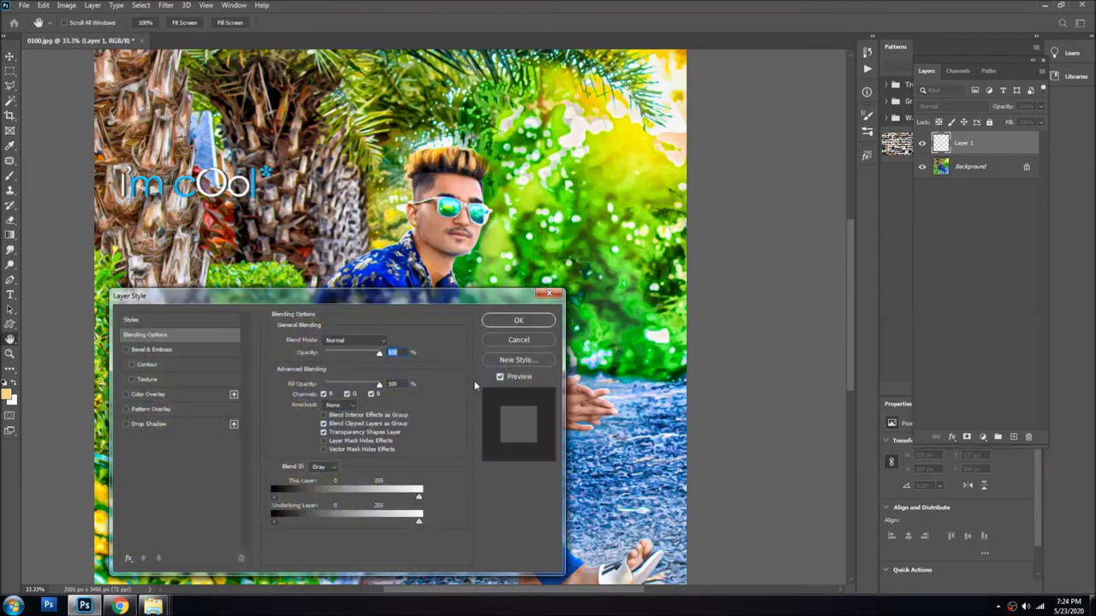
left_click(156, 385)
left_click(132, 380)
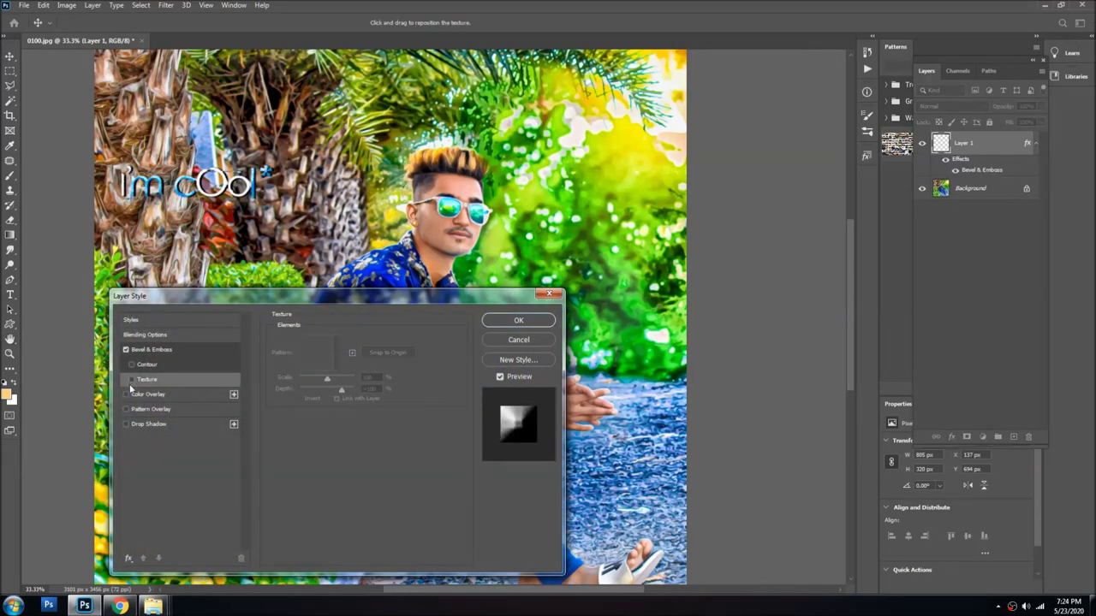
left_click(126, 423)
left_click(126, 423)
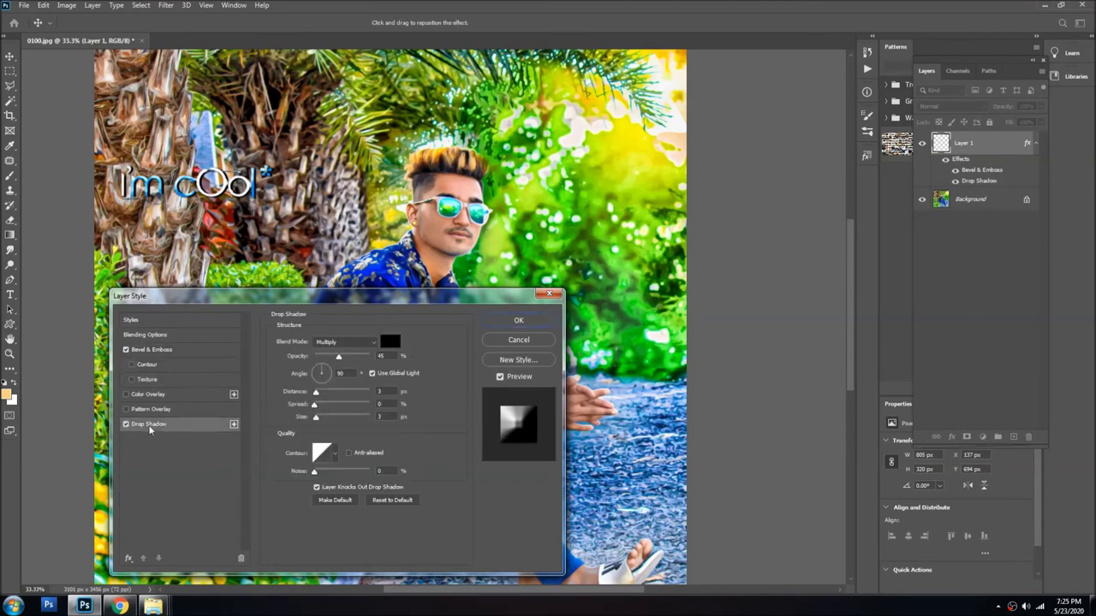
left_click(391, 340)
type("ffffff")
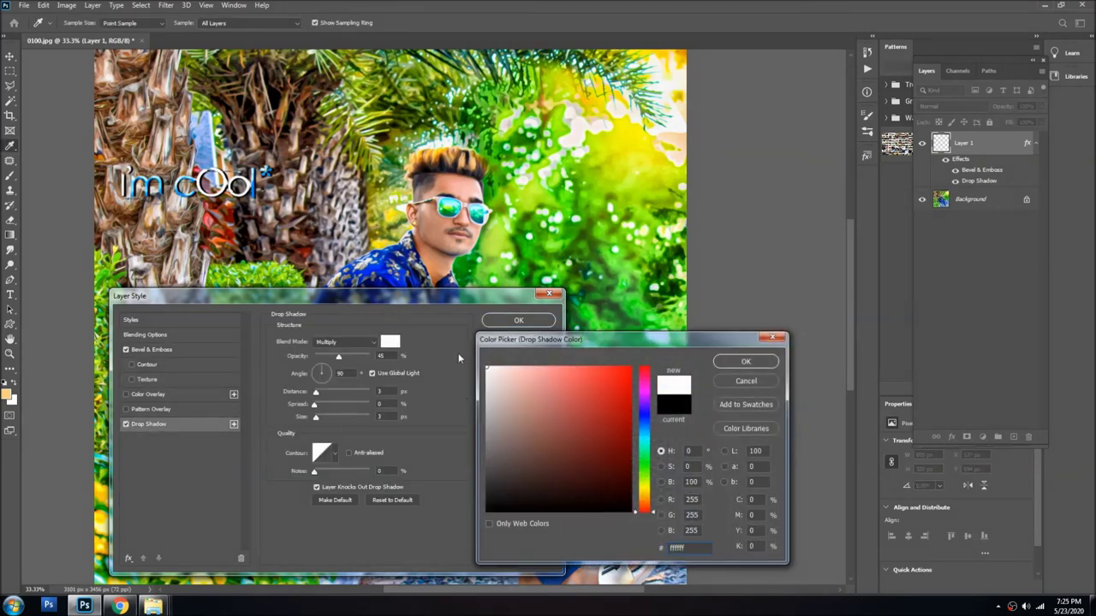
left_click(741, 363)
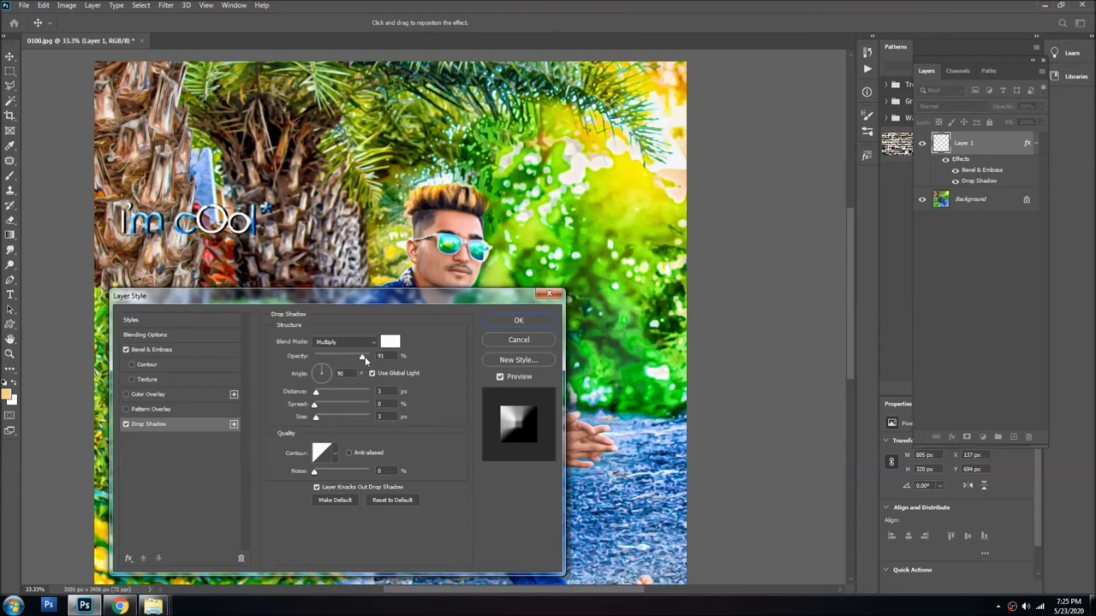
left_click(519, 340)
- Zoom out and move the text into the foliage beside the man's head
scroll(380, 337, "down", 1)
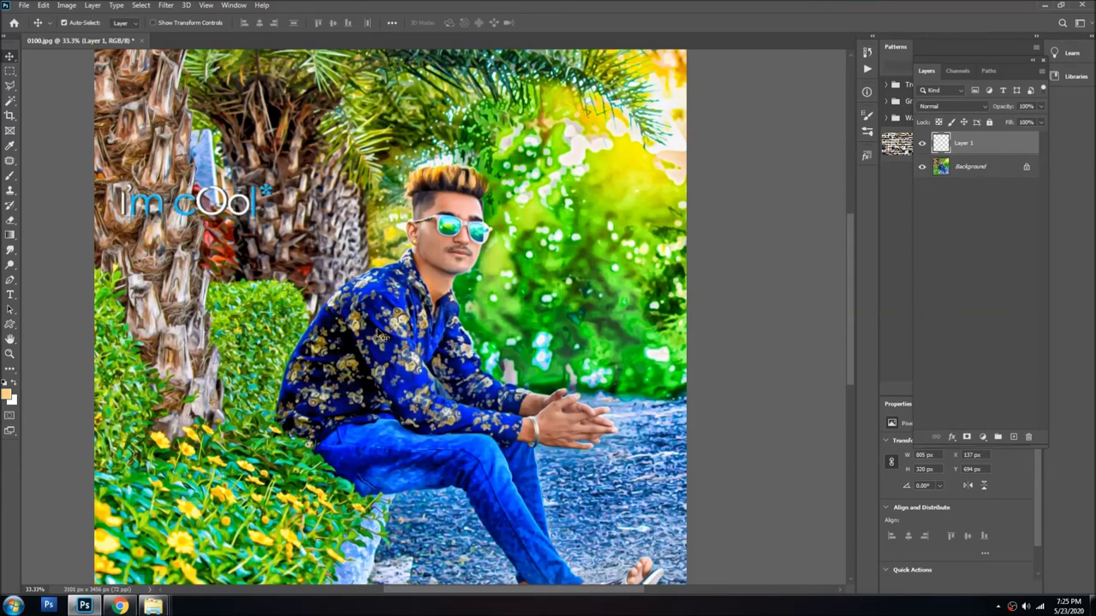
key("ctrl+minus")
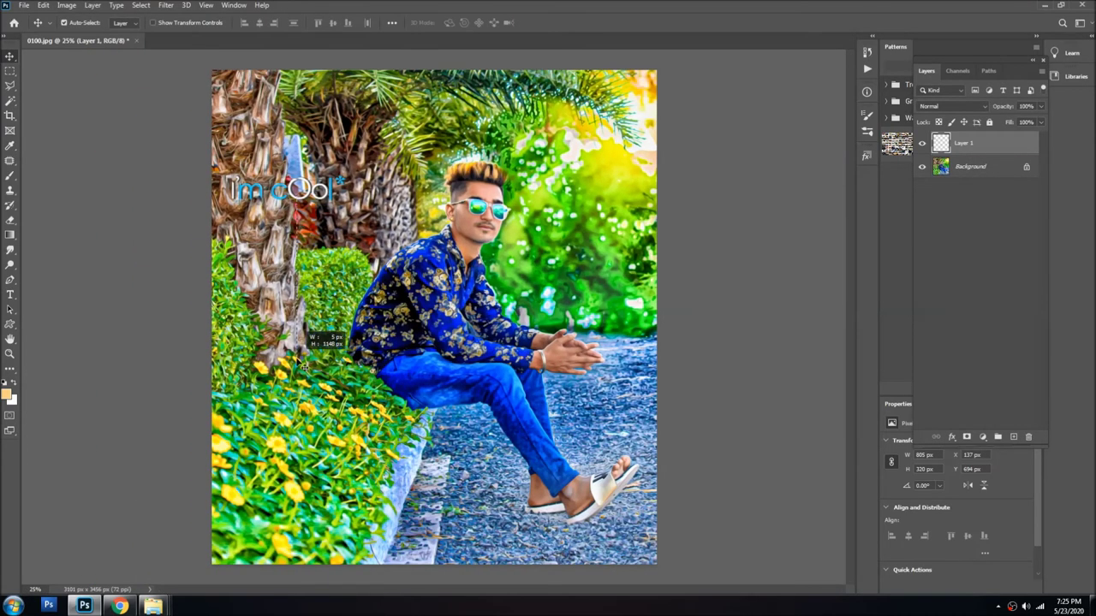
key("ctrl+t")
mouse_move(343, 164)
left_mouse_down()
mouse_move(352, 424)
mouse_move(632, 422)
mouse_move(620, 244)
left_mouse_up()
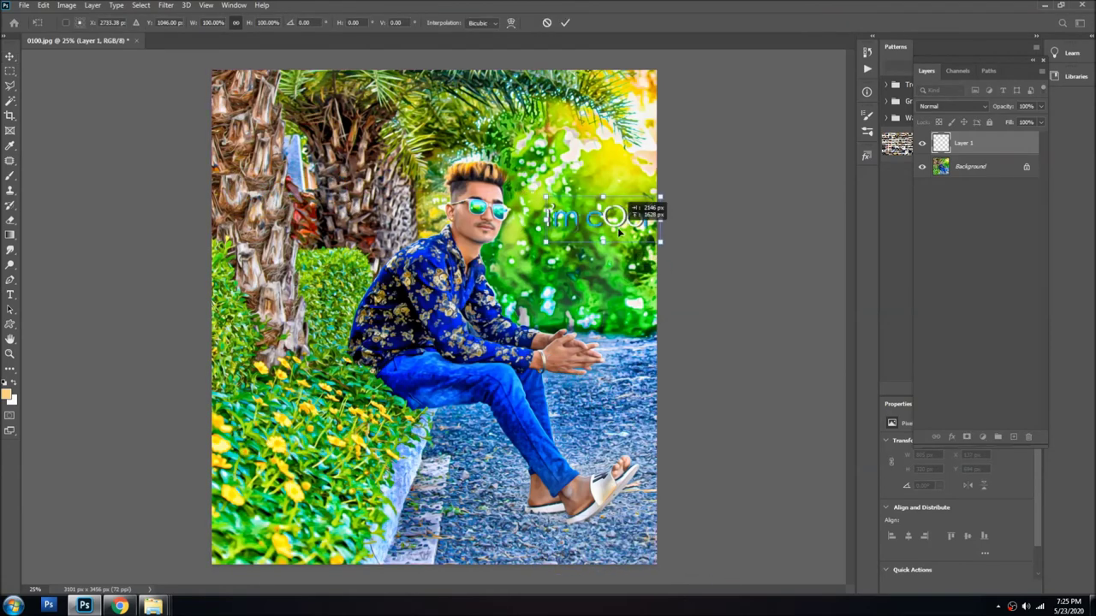
key("Return")
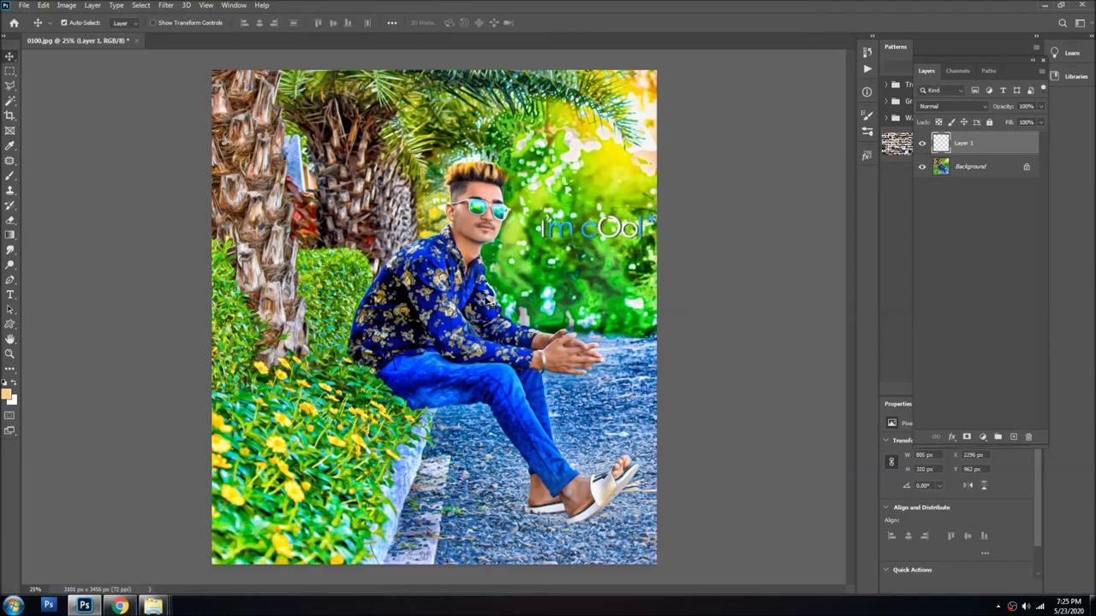
key("alt+Tab")
scroll(886, 355, "down", 10)
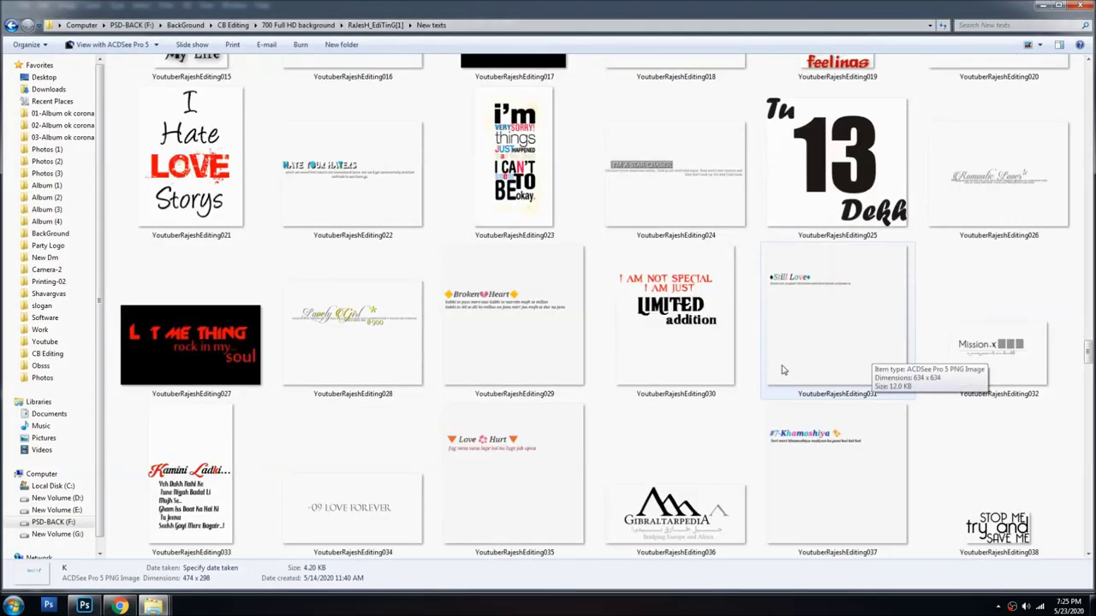
scroll(782, 370, "down", 3)
scroll(1014, 425, "down", 6)
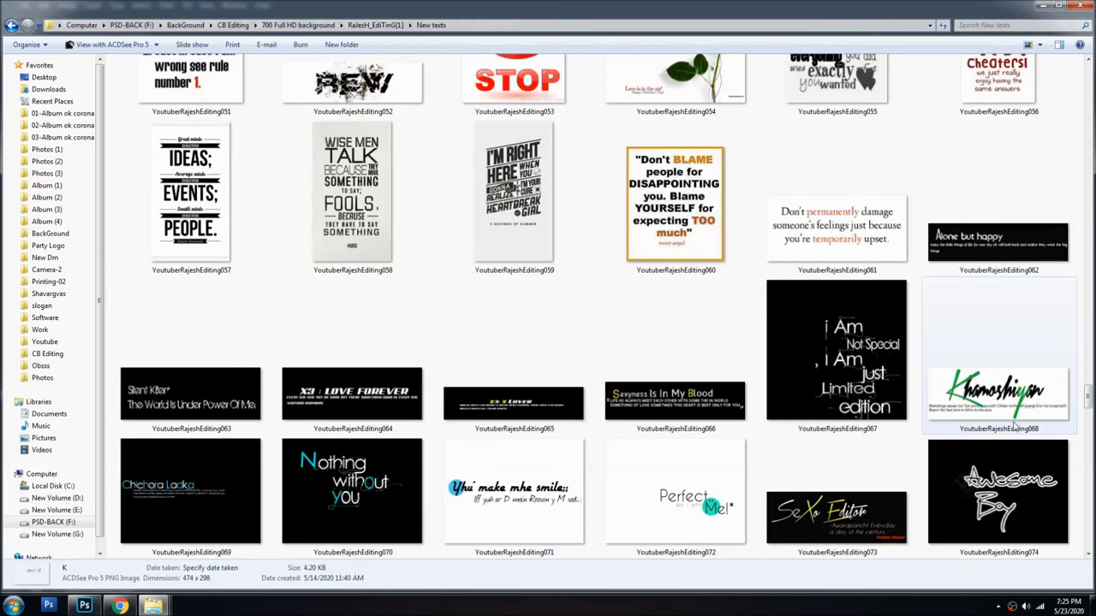
scroll(923, 426, "up", 5)
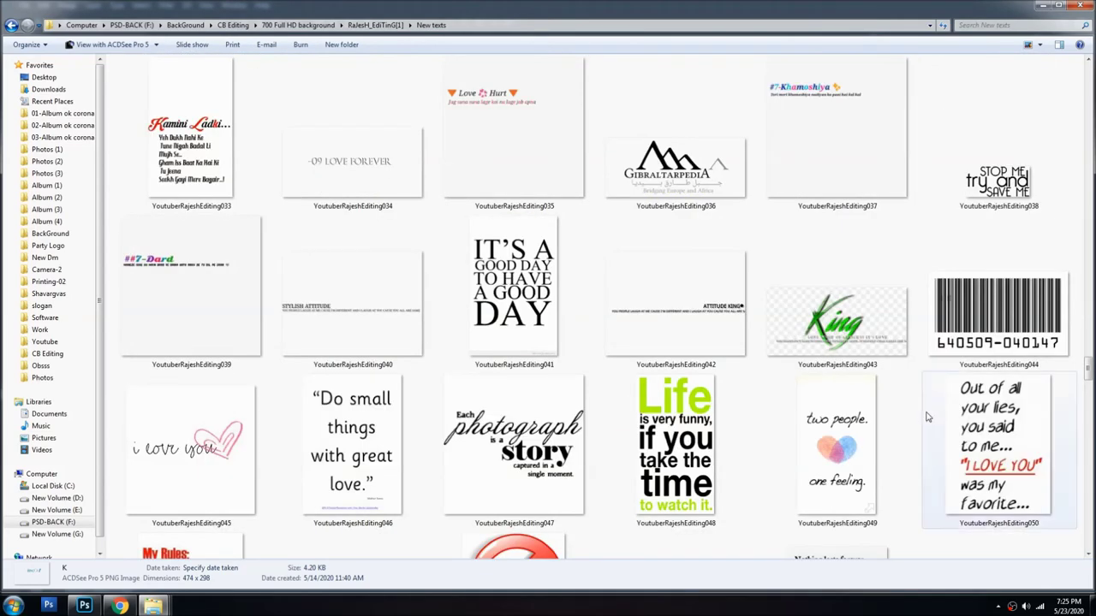
scroll(925, 419, "down", 8)
scroll(924, 403, "down", 4)
scroll(925, 358, "up", 3)
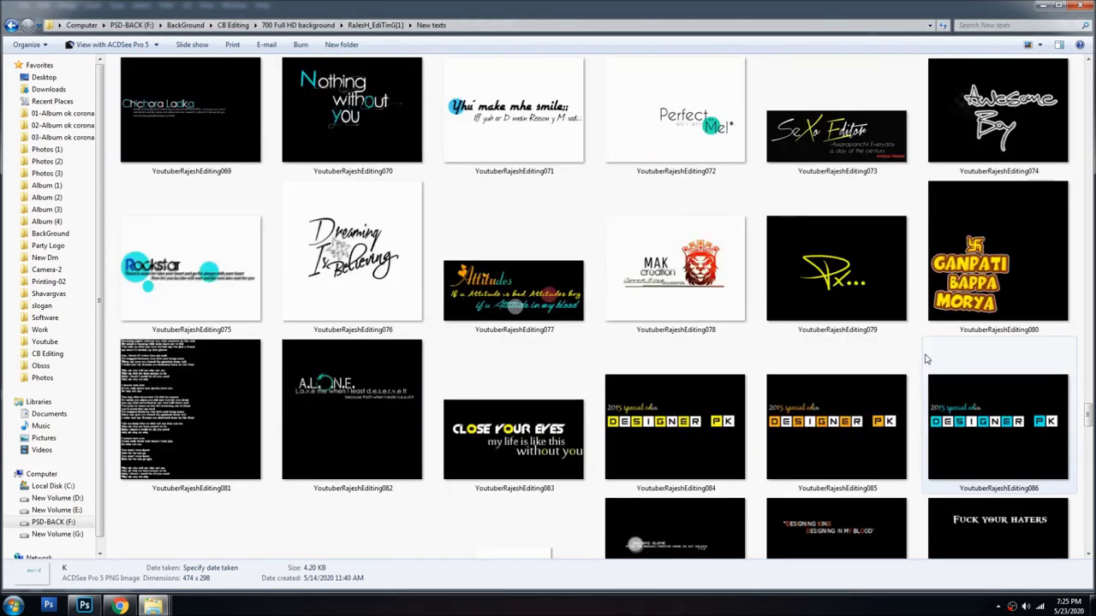
scroll(924, 363, "down", 7)
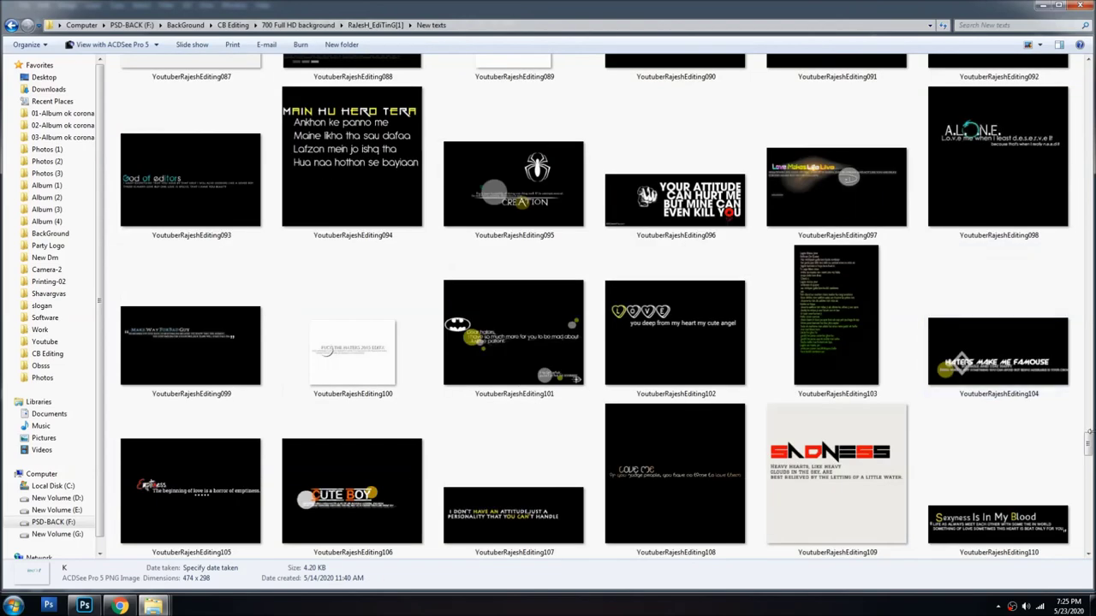
scroll(873, 442, "down", 5)
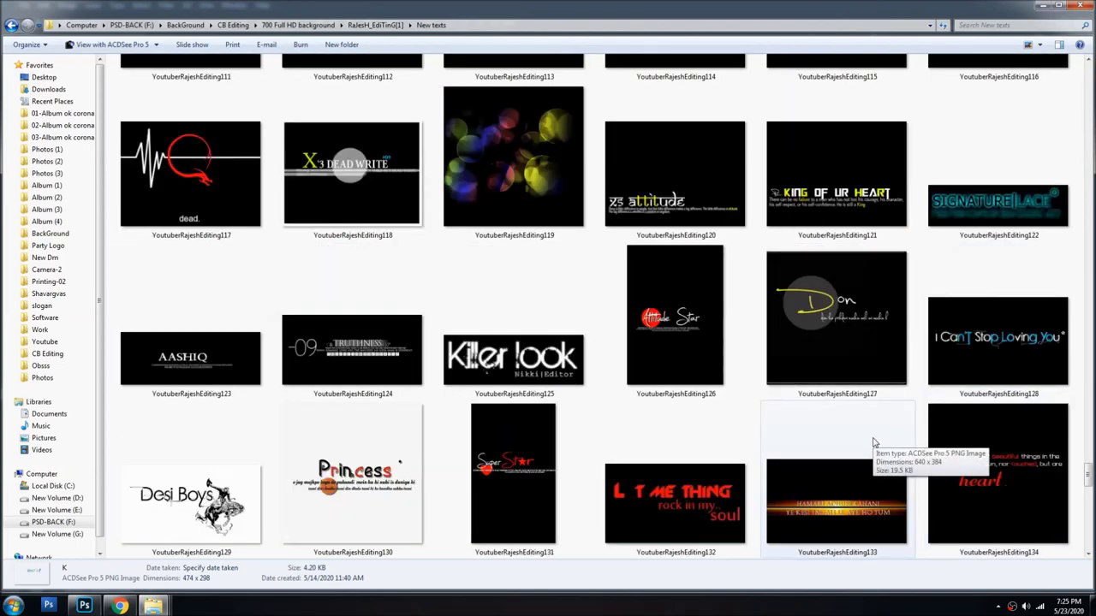
scroll(873, 443, "down", 3)
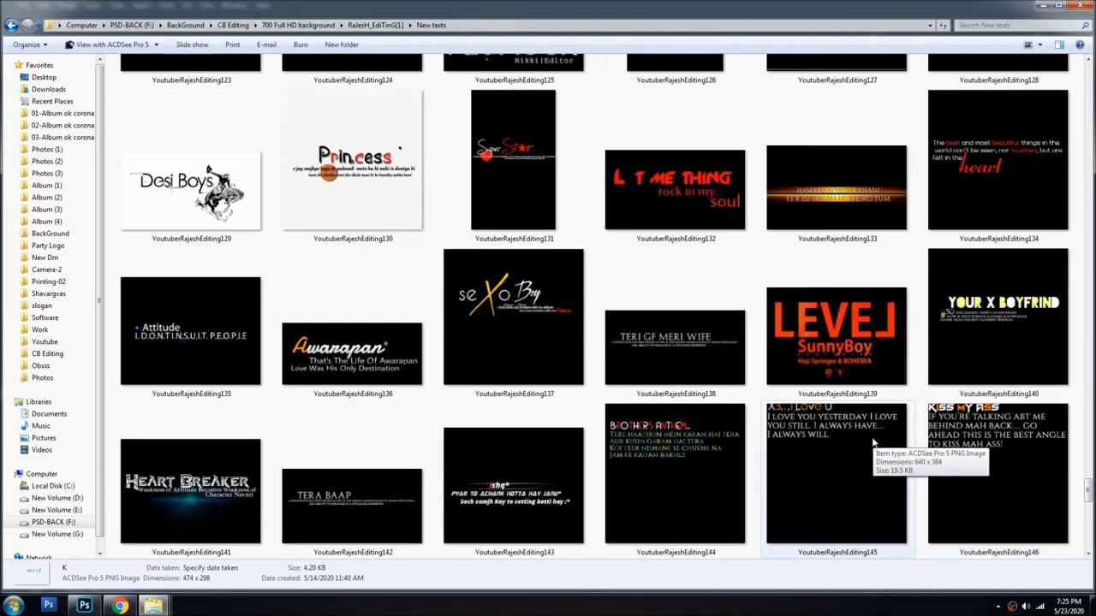
scroll(873, 442, "down", 3)
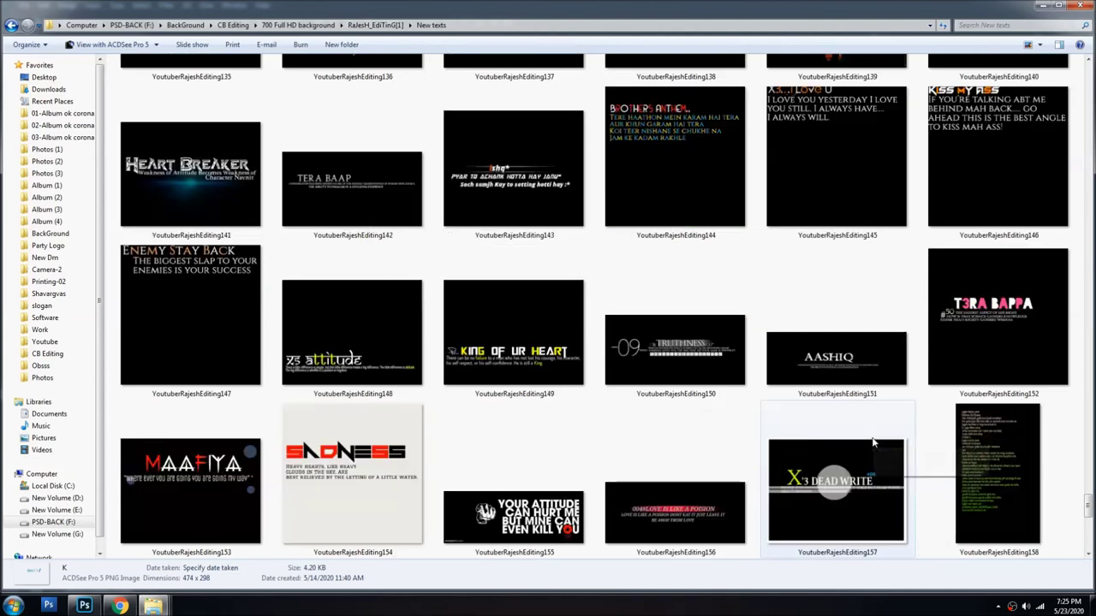
scroll(1044, 356, "down", 2)
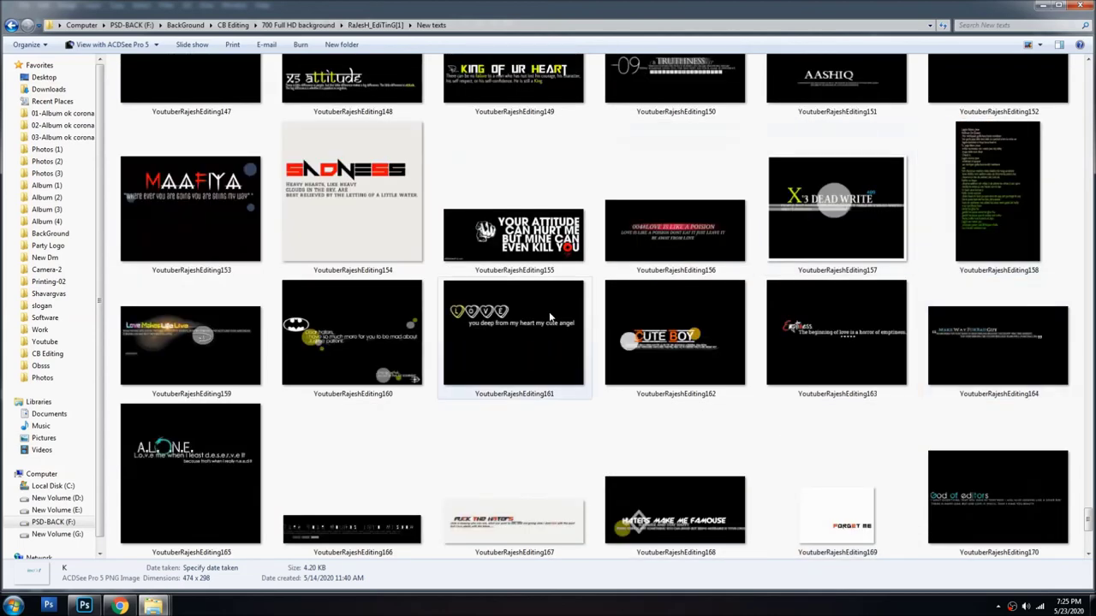
scroll(421, 324, "down", 3)
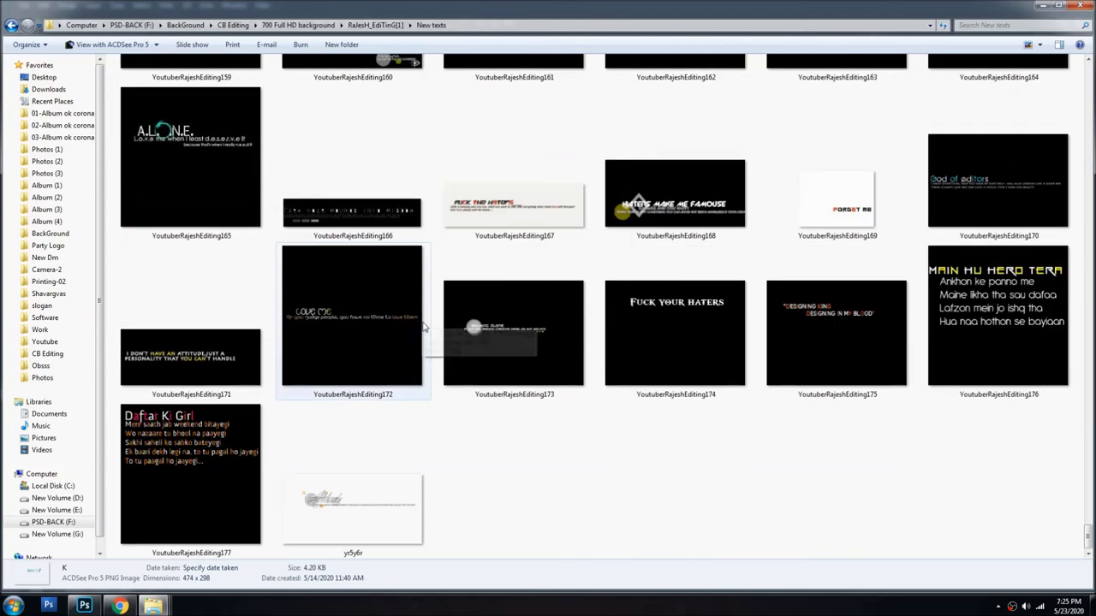
scroll(426, 333, "up", 15)
scroll(427, 334, "up", 3)
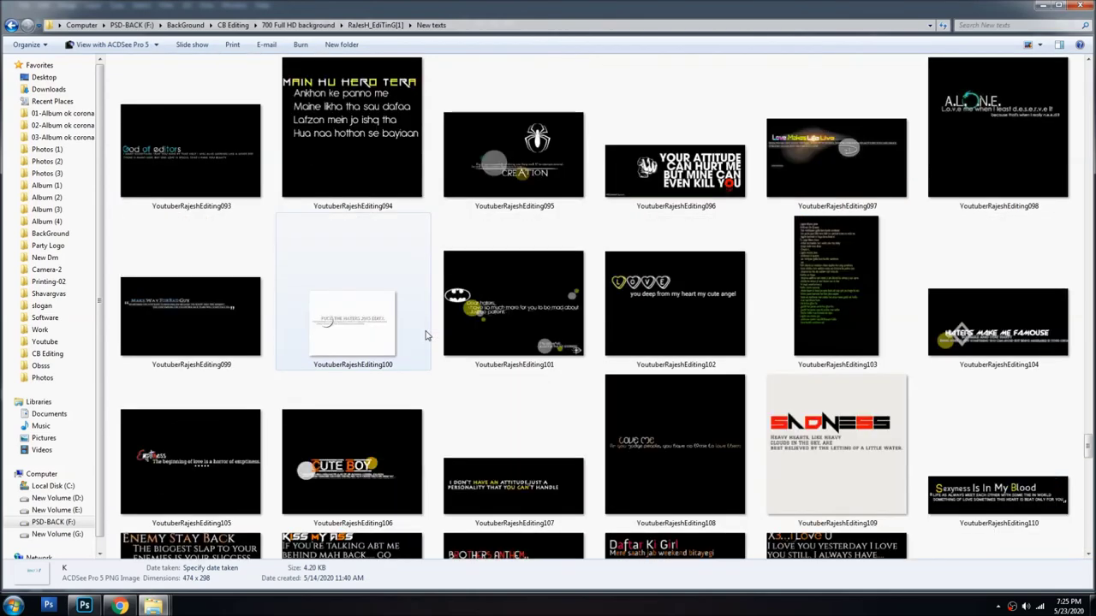
scroll(426, 335, "up", 6)
scroll(430, 336, "up", 6)
scroll(431, 335, "up", 6)
scroll(431, 336, "up", 3)
scroll(430, 335, "up", 6)
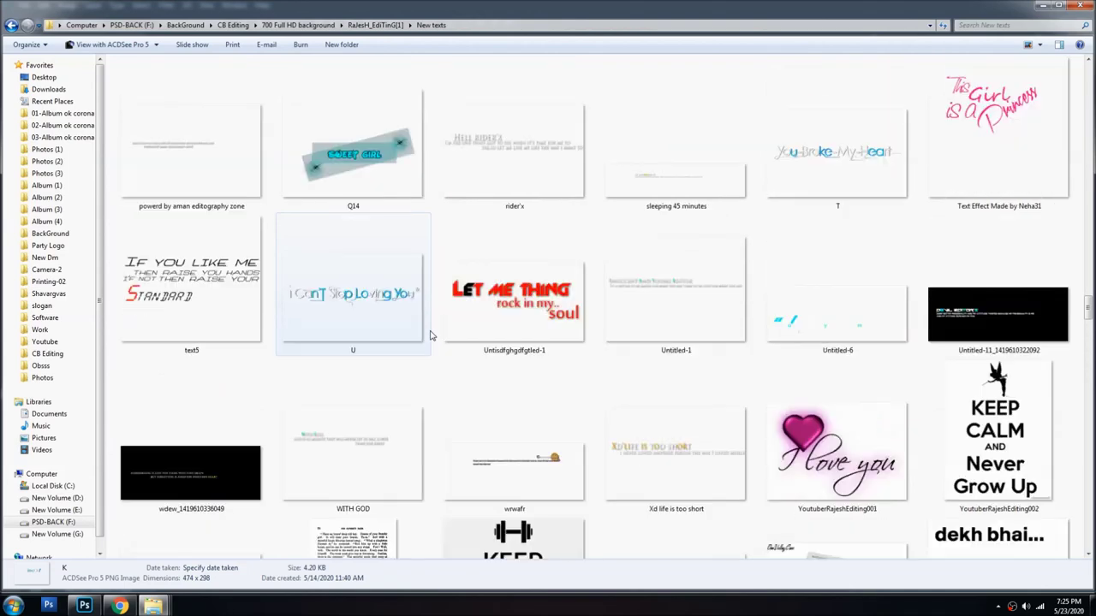
scroll(430, 336, "up", 3)
scroll(430, 336, "up", 3)
scroll(430, 335, "up", 3)
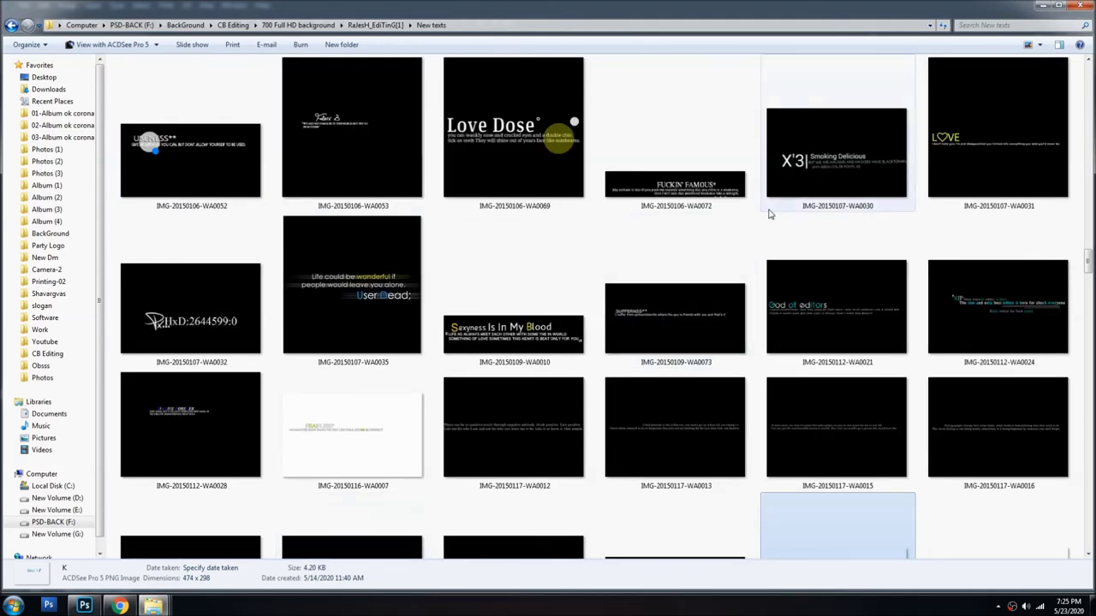
scroll(443, 261, "up", 3)
scroll(442, 261, "up", 3)
scroll(445, 256, "up", 3)
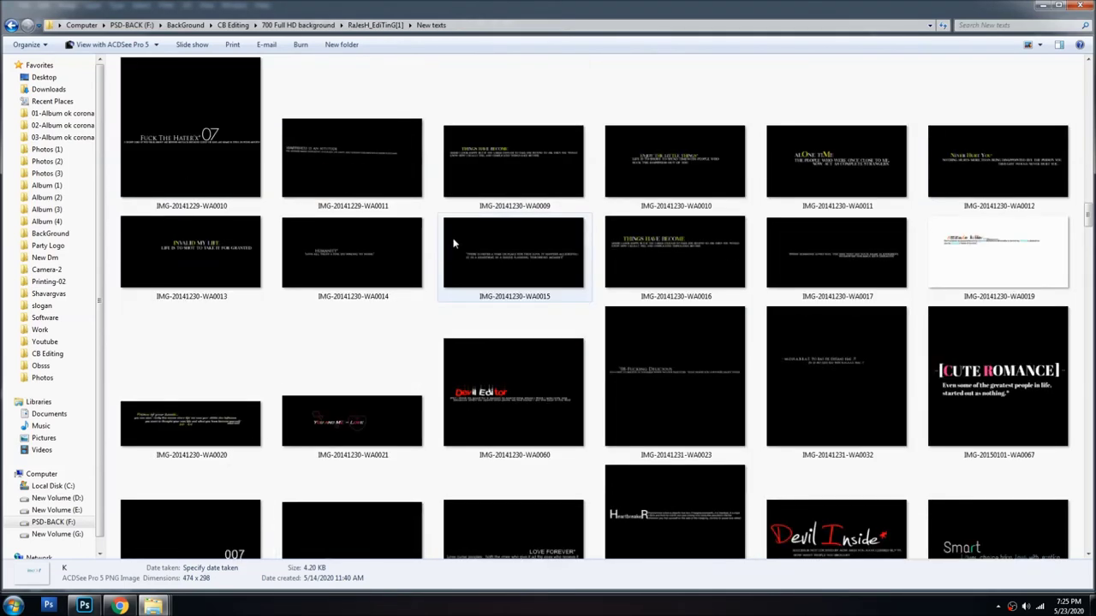
scroll(454, 244, "up", 3)
scroll(454, 244, "up", 3)
scroll(454, 244, "up", 3)
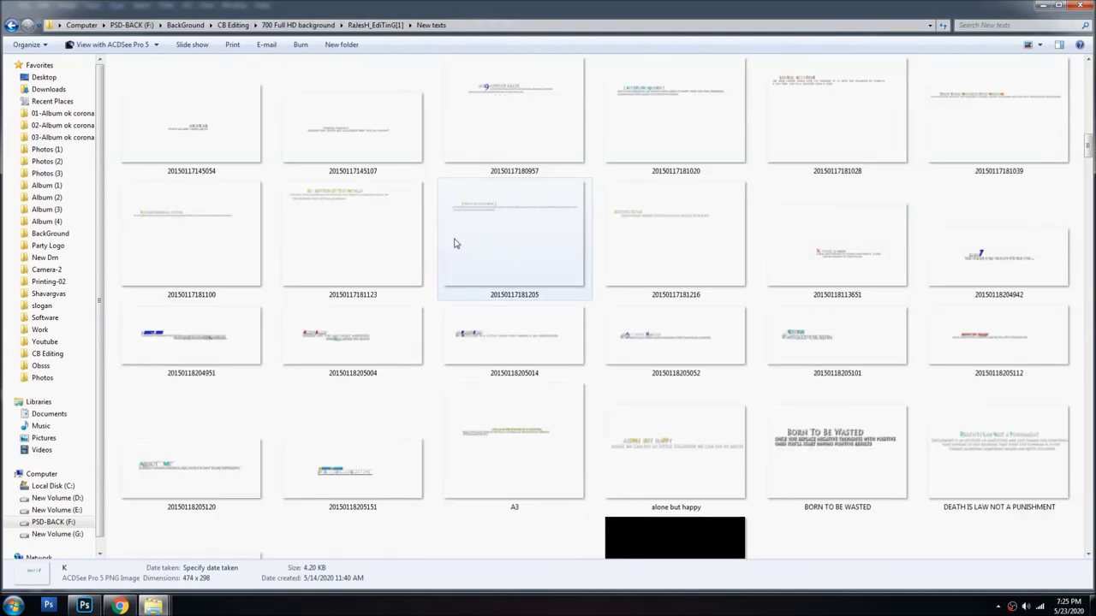
scroll(559, 235, "up", 3)
scroll(622, 345, "down", 2)
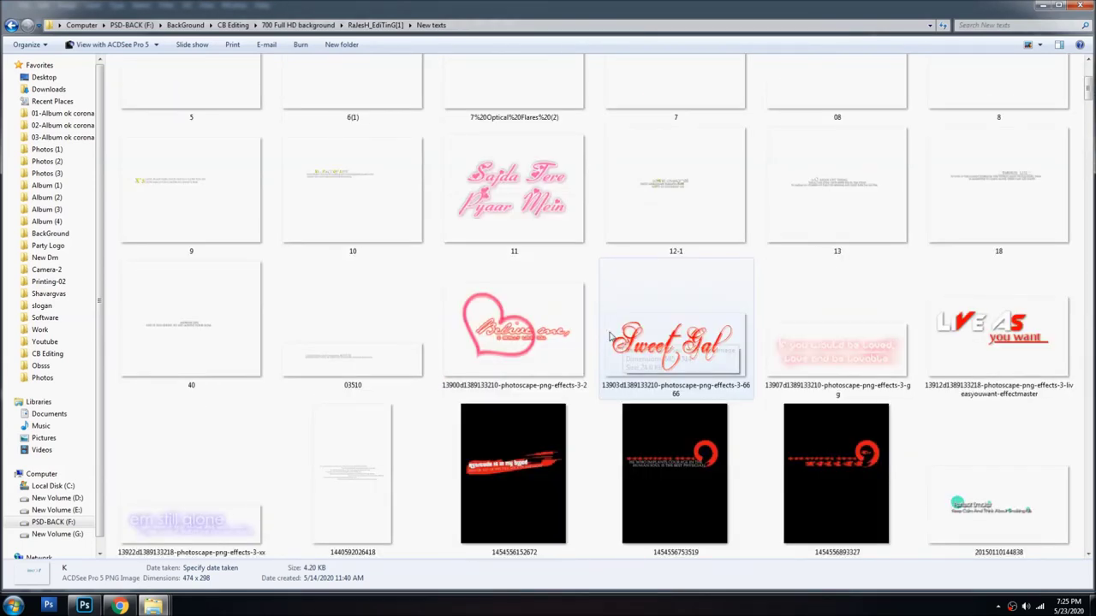
left_click(574, 343)
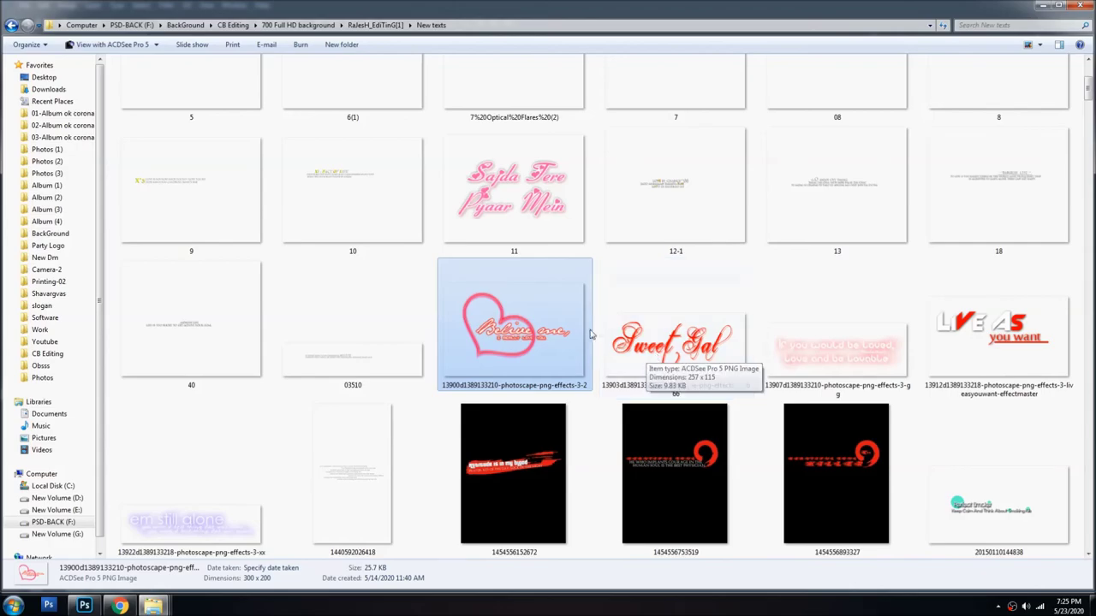
key("alt+Tab")
- Drag the heart graphic into 0100.jpg, then resize it and move it up beside the man's head
key("ctrl+Tab")
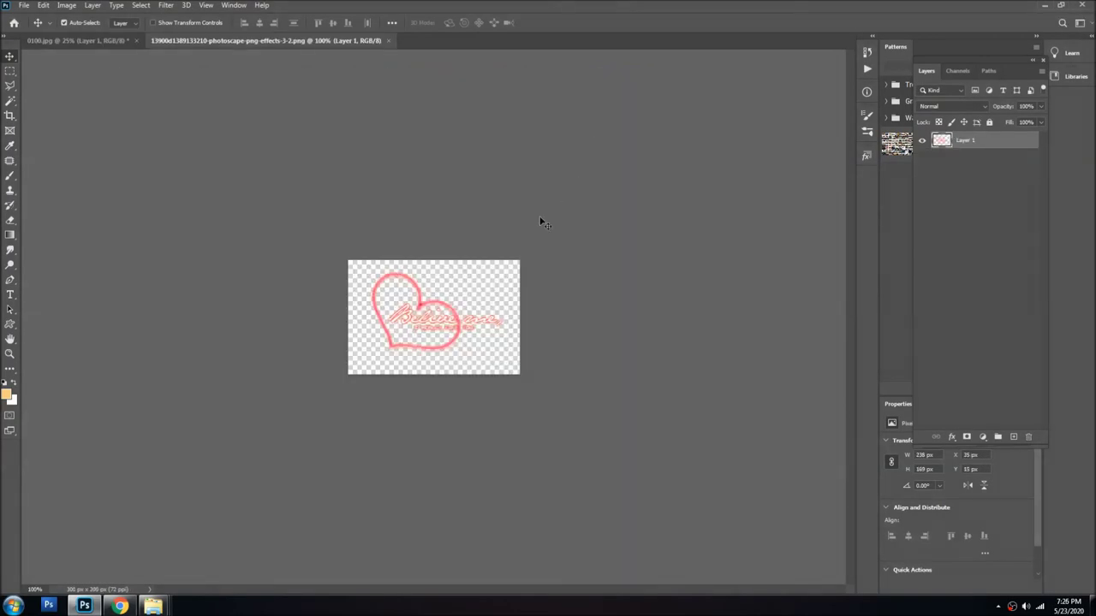
left_click_drag(496, 276, 495, 272)
key("ctrl+t")
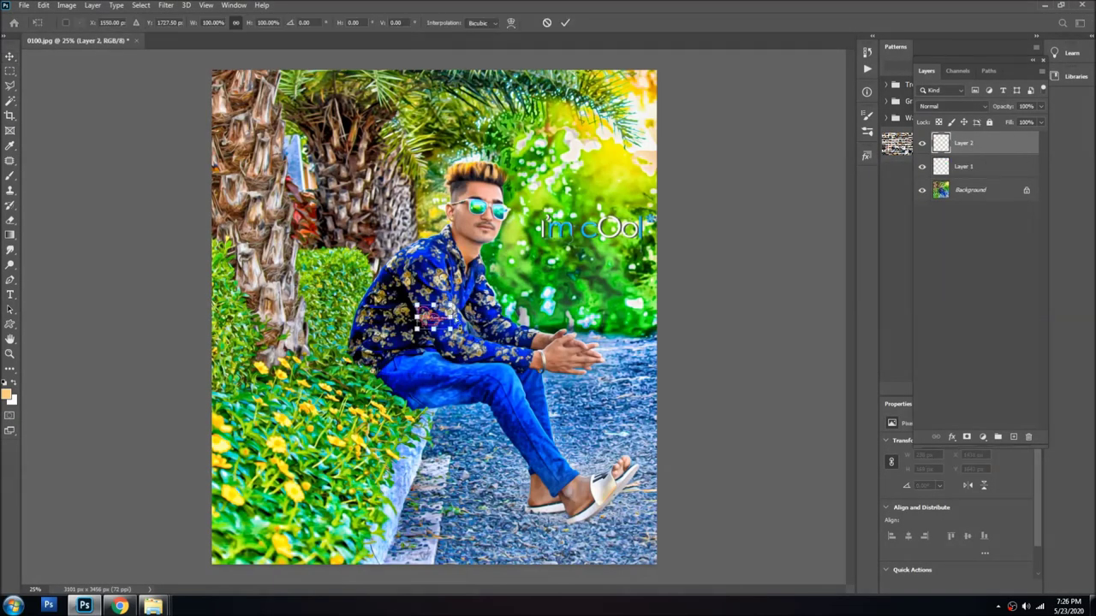
left_click_drag(451, 302, 522, 261)
left_click_drag(471, 287, 575, 182)
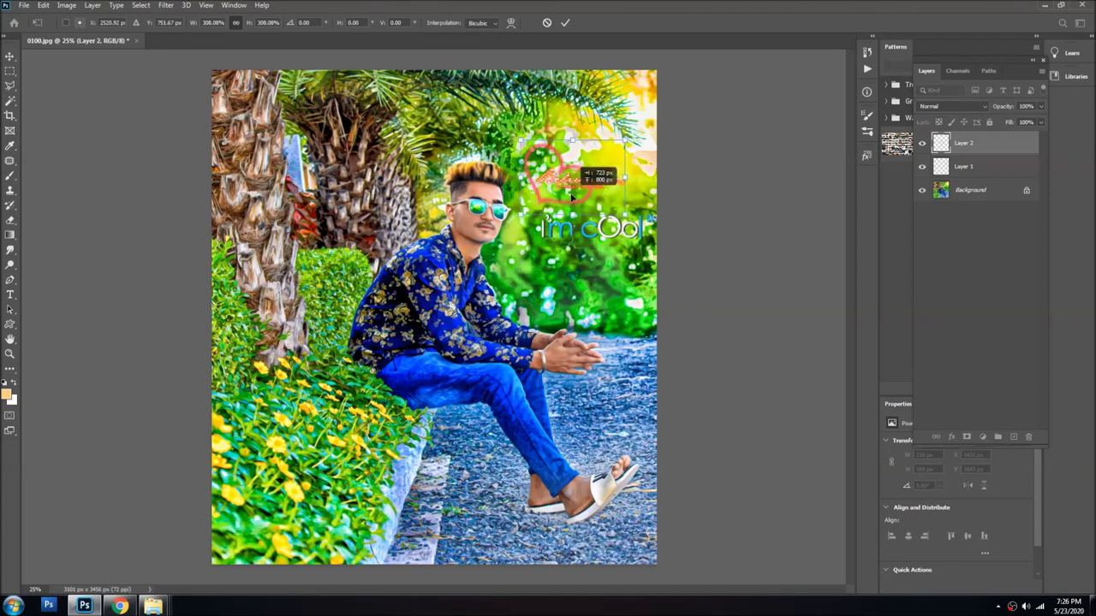
key("Return")
- Shrink and tilt the heart slightly above the 'im cool' text, then merge all visible layers
scroll(575, 198, "up", 1)
scroll(575, 198, "up", 1)
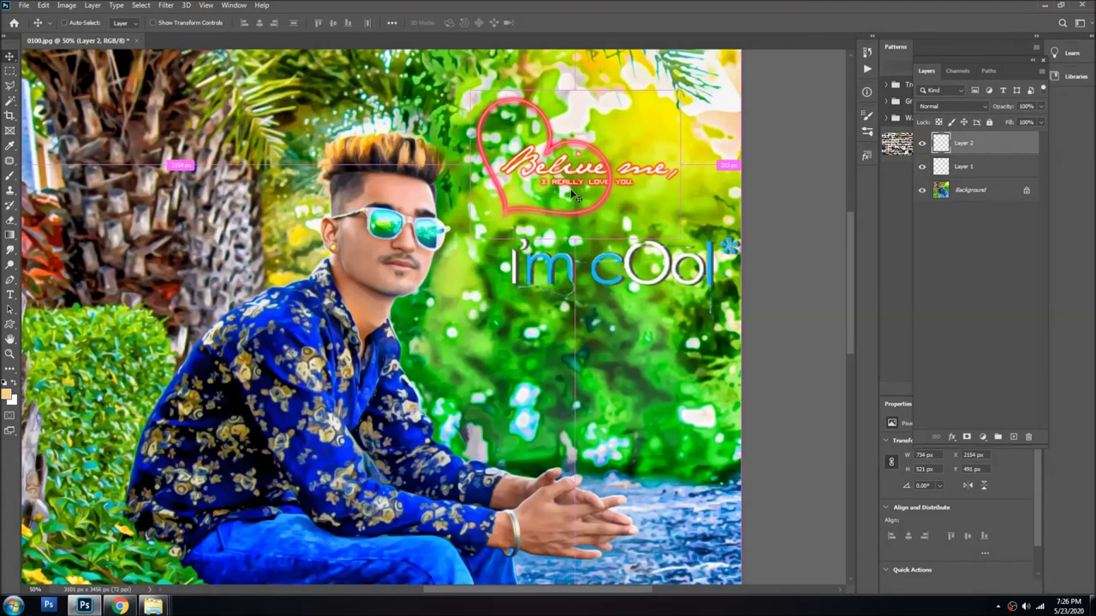
key("ctrl+t")
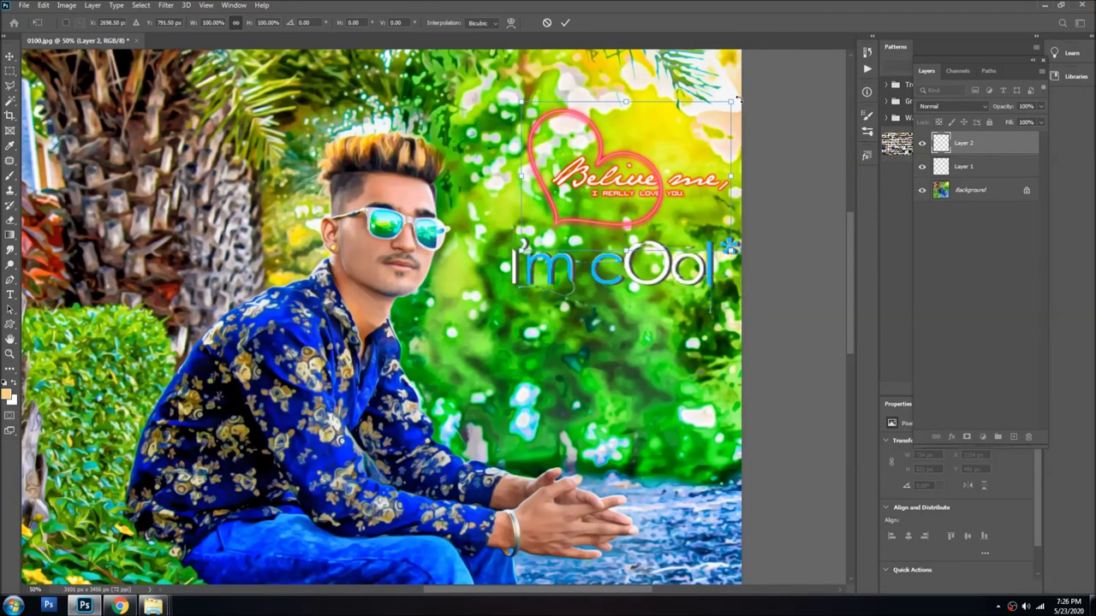
left_click_drag(730, 101, 713, 114)
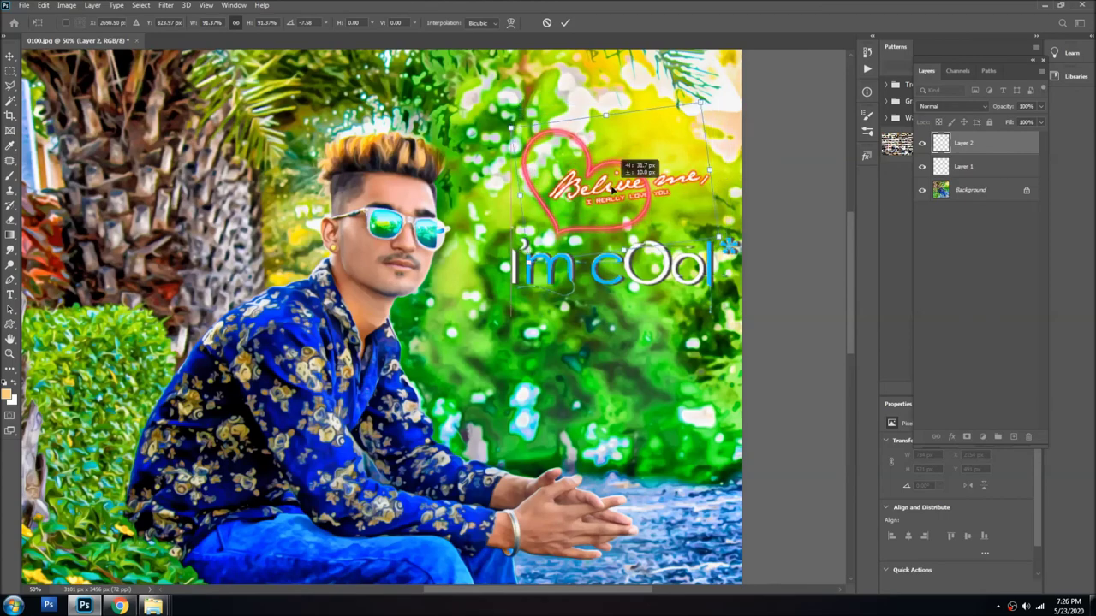
left_click_drag(611, 173, 619, 180)
key("Return")
key("ctrl+minus")
key("ctrl+minus")
key("ctrl+minus")
key("ctrl+shift+e")
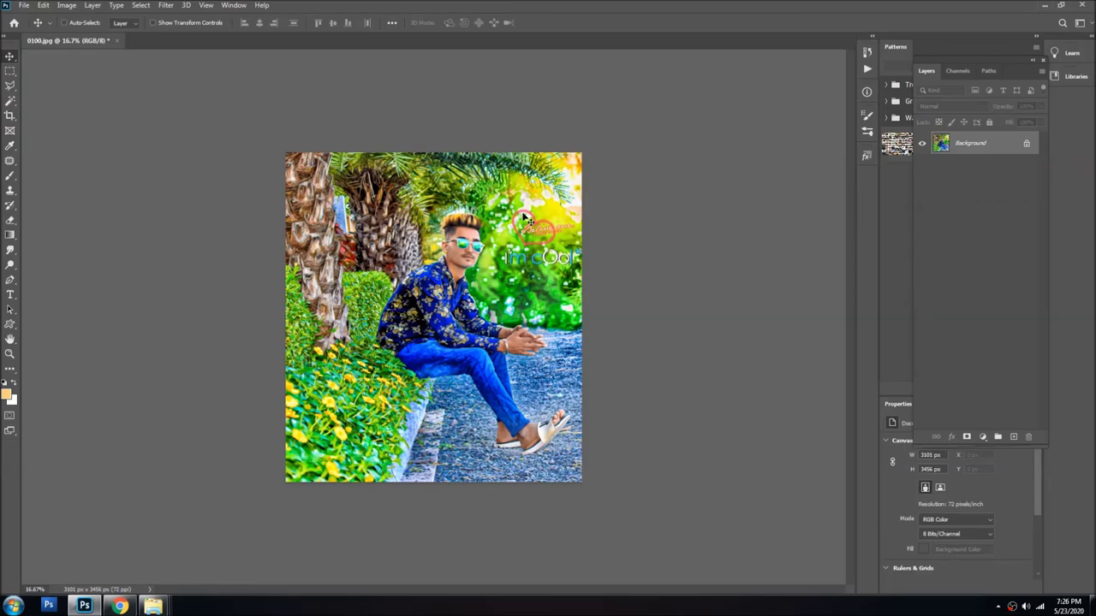
- Save the photo as JPEG 0100, replacing the existing file, then save another JPEG copy under a new name
key("ctrl+0")
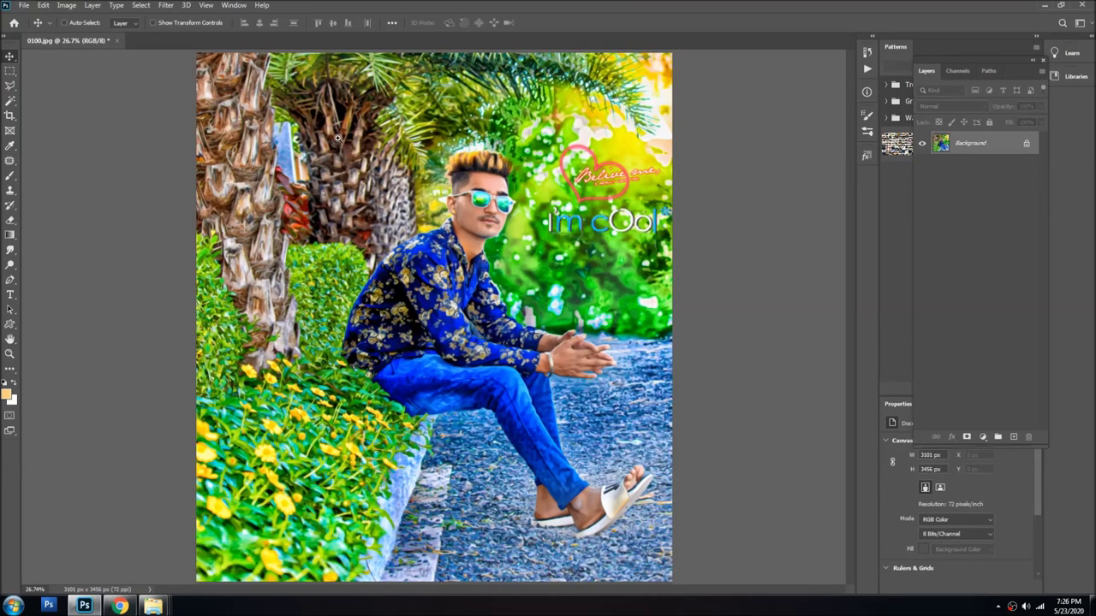
scroll(339, 138, "up", 3)
scroll(326, 188, "down", 3)
scroll(316, 231, "down", 3)
scroll(313, 246, "down", 2)
scroll(342, 246, "down", 1)
scroll(384, 245, "down", 1)
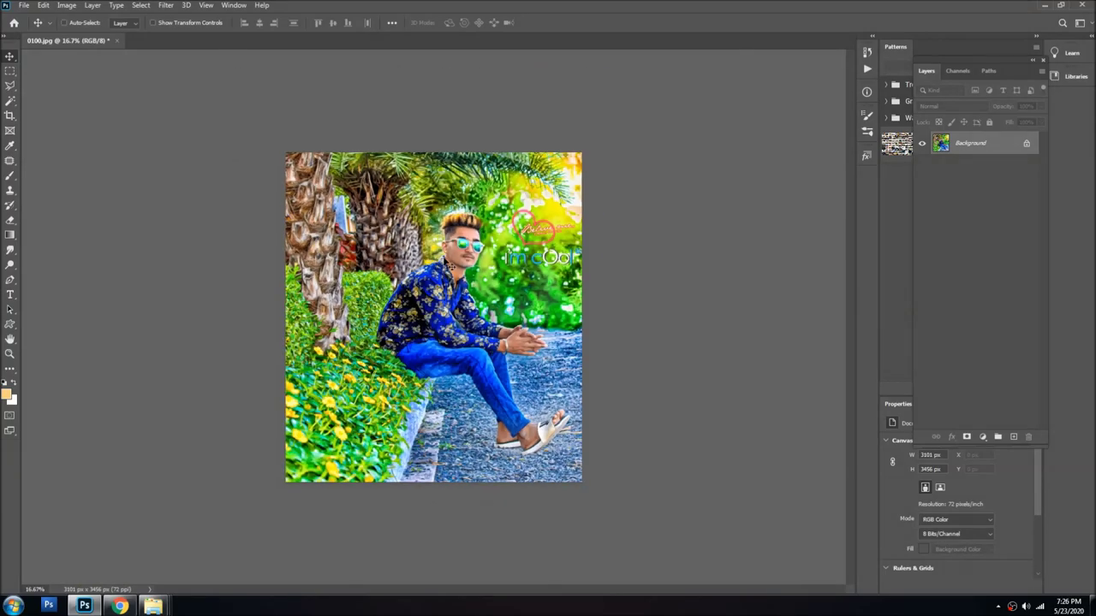
key("ctrl+shift+s")
key("Return")
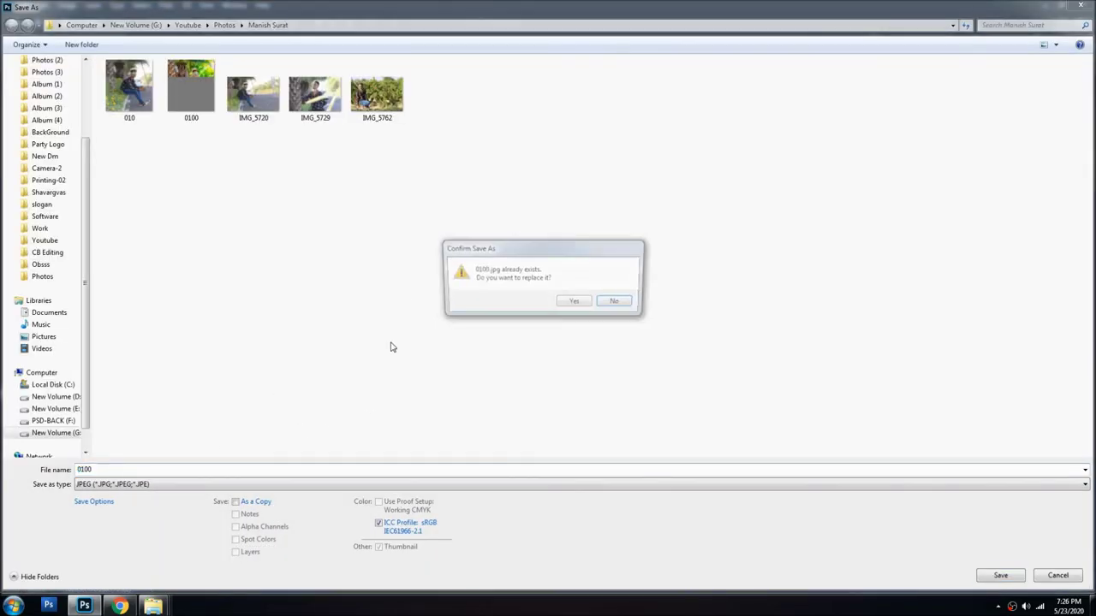
key("Return")
key("Return")
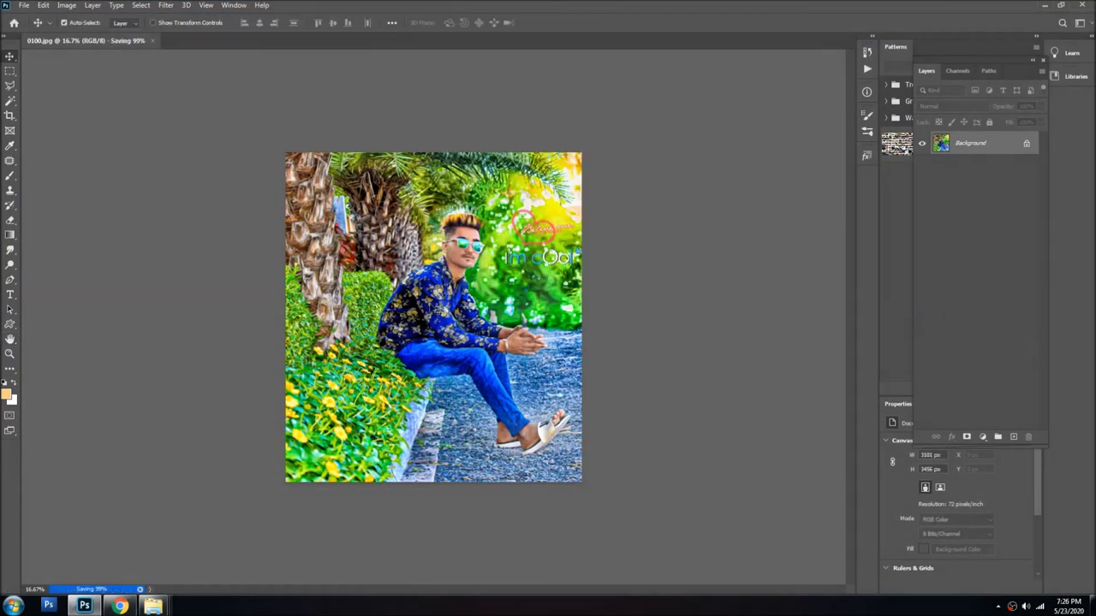
key("ctrl+shift+s")
type("Manish-1")
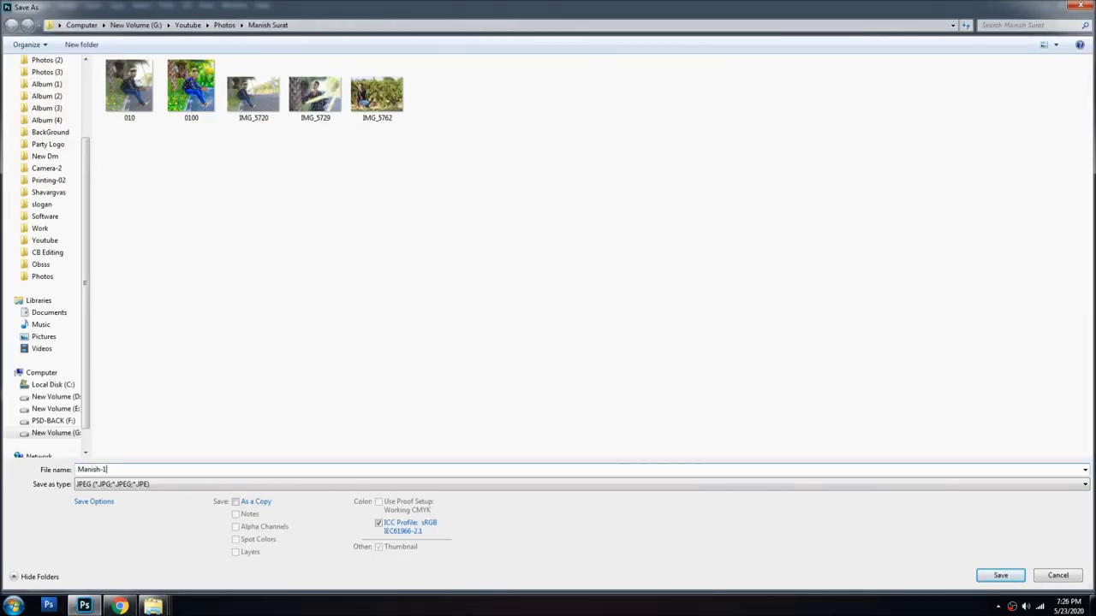
key("Return")
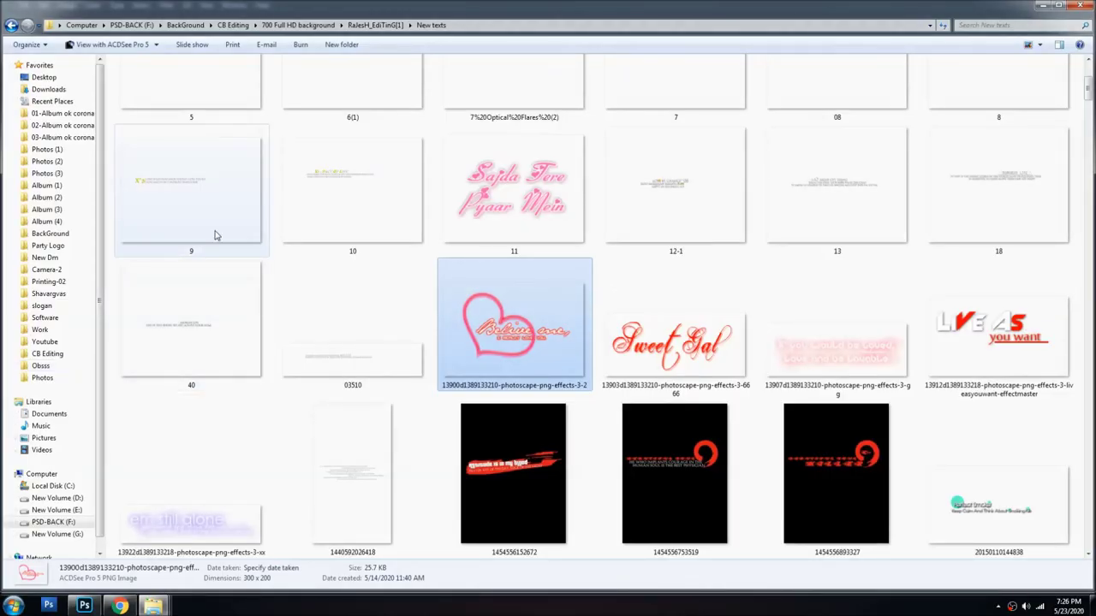
- Select the original 010 and edited 0100 photos in Explorer and open both in Photoshop
key("alt+Tab")
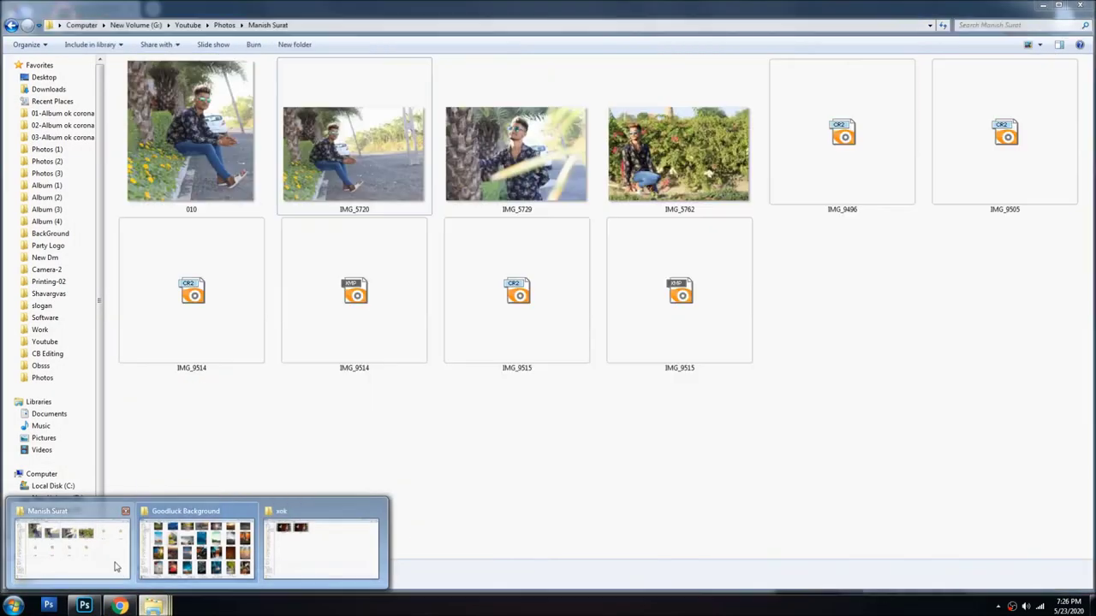
mouse_move(153, 606)
left_click(68, 548)
right_click(543, 395)
left_click(560, 436)
left_click(403, 196)
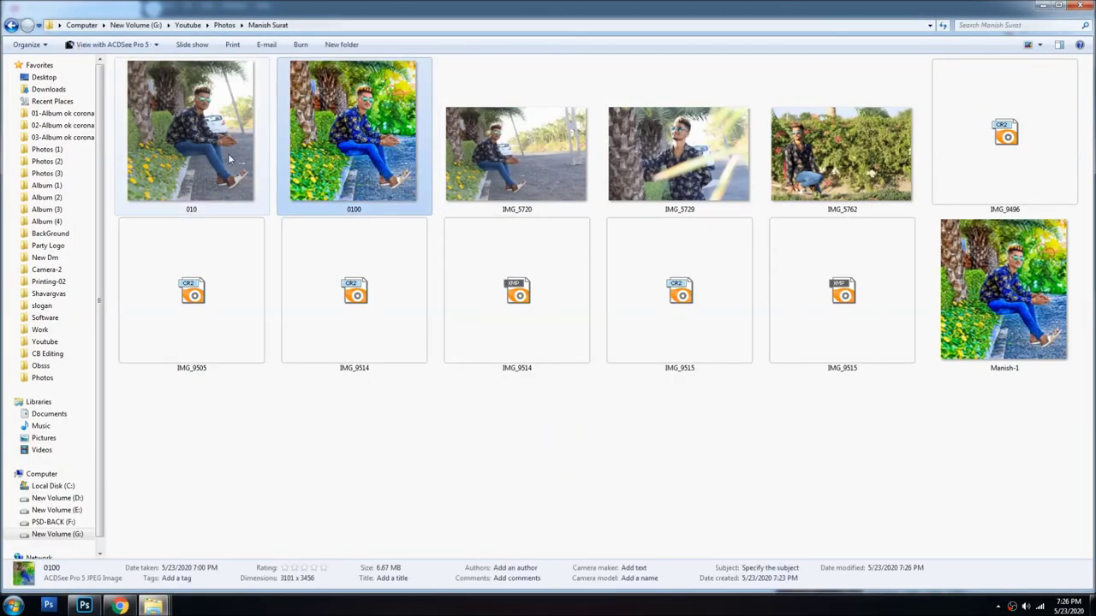
left_click_drag(231, 139, 526, 232)
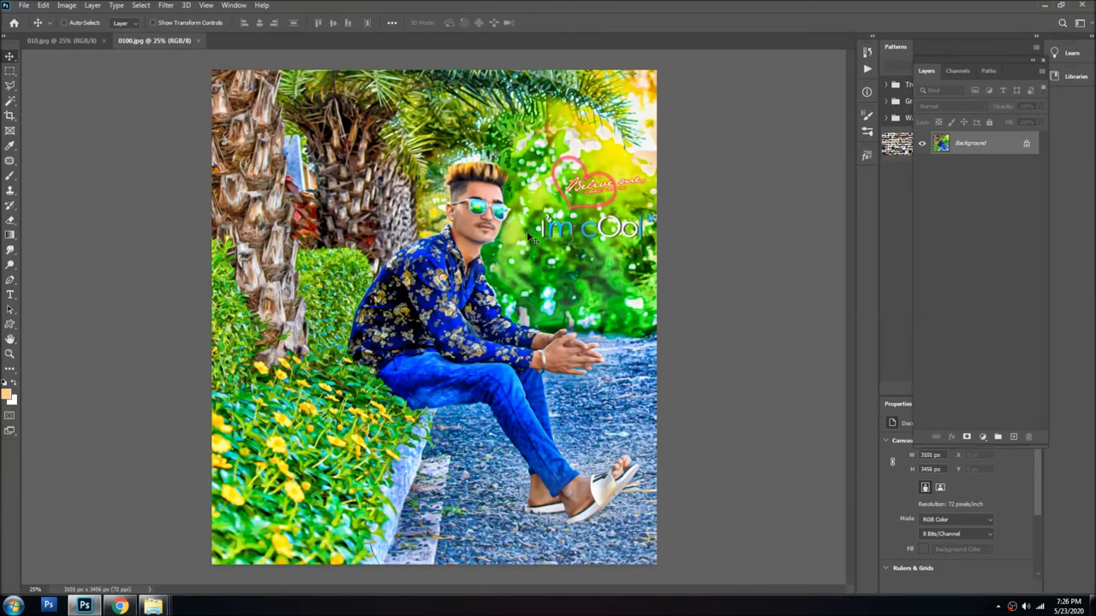
- Switch between the 010 and 0100 photos to compare them, then close them
key("ctrl+Tab")
key("ctrl+Tab")
key("ctrl+Tab")
key("ctrl+Tab")
key("ctrl+Tab")
key("ctrl+Tab")
key("ctrl+Tab")
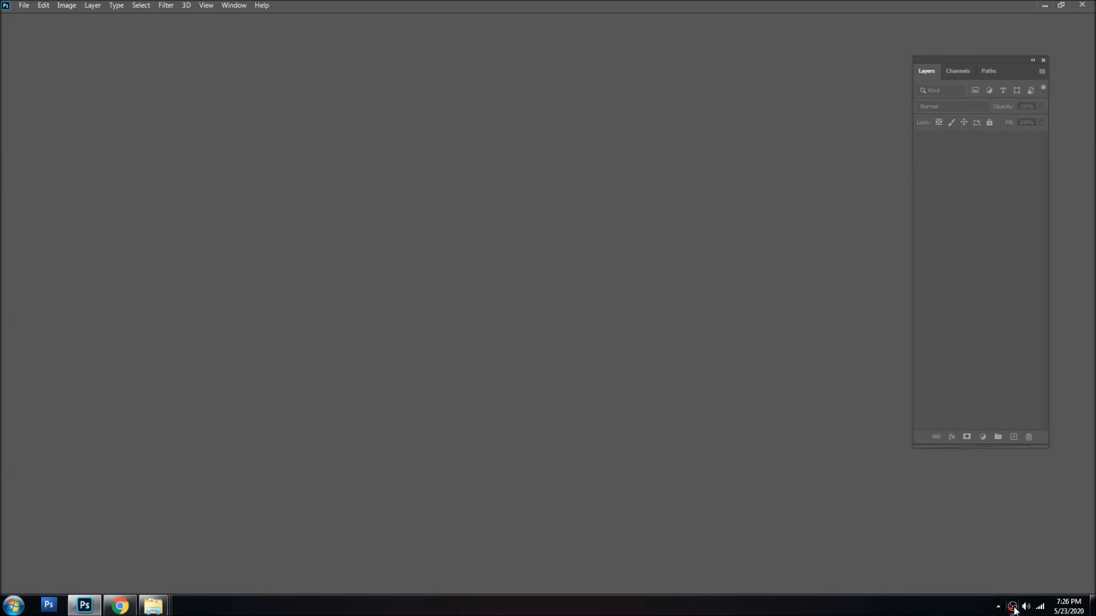
right_click(1013, 609)
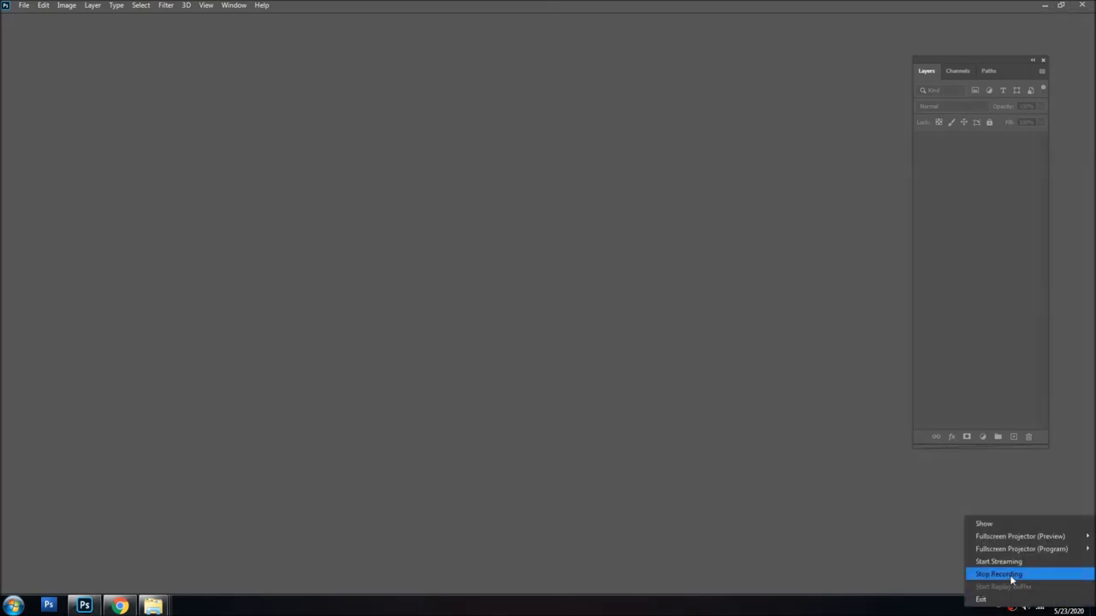
left_click(993, 574)
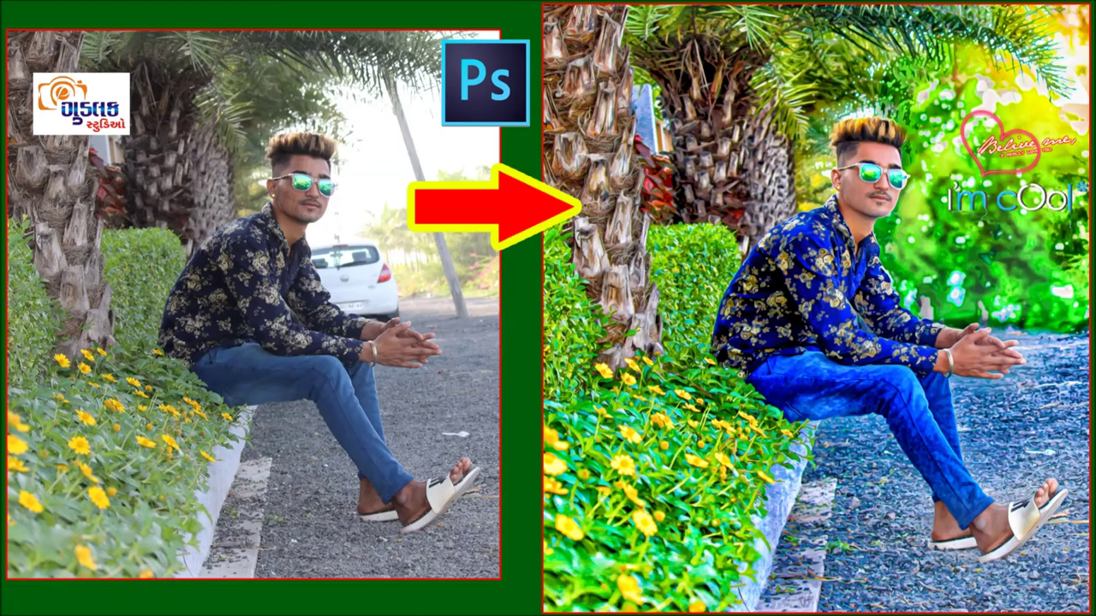